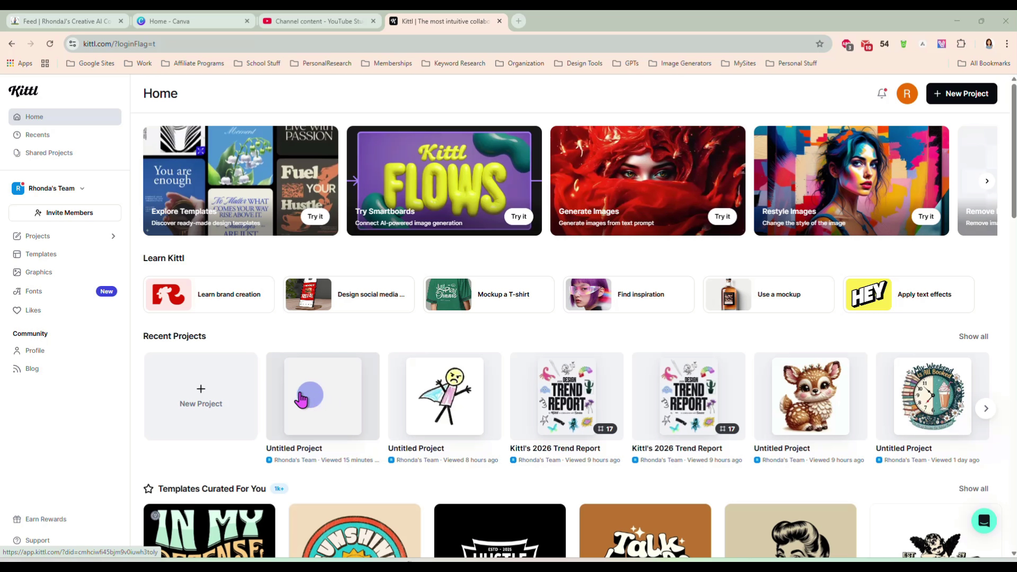
Create a new project with the Standard 1200 × 1200 px artboard and reposition the artboard on the canvas
{"action": "left_click", "coordinate": [202, 396]}
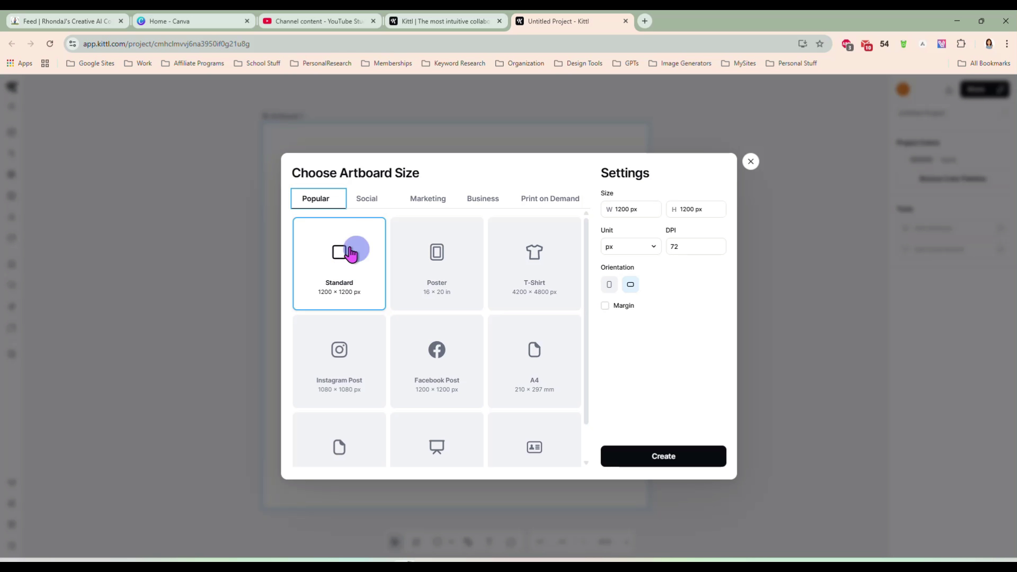
{"action": "left_click", "coordinate": [671, 456]}
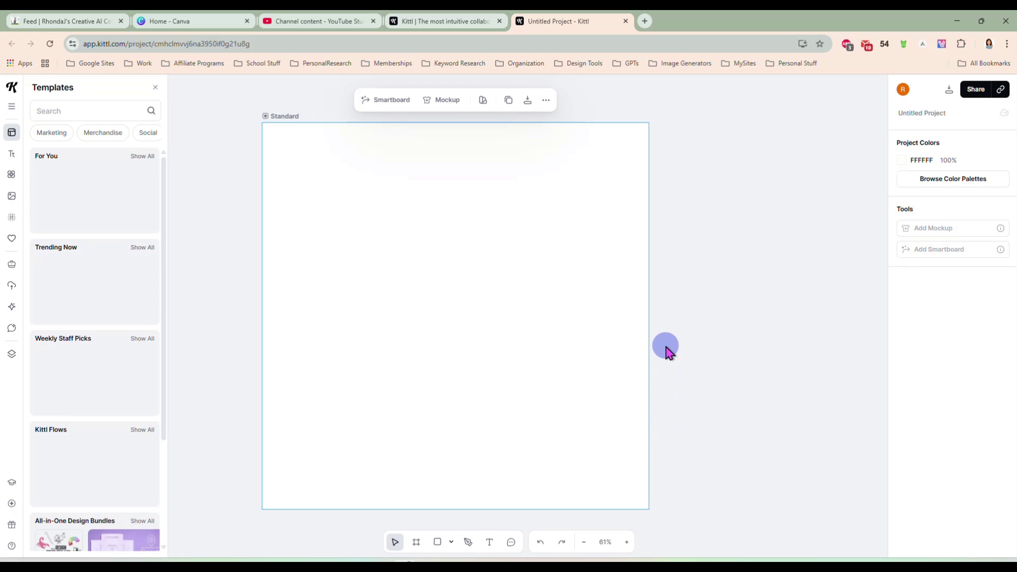
{"action": "scroll", "coordinate": [656, 336], "scroll_direction": "down", "scroll_amount": 5}
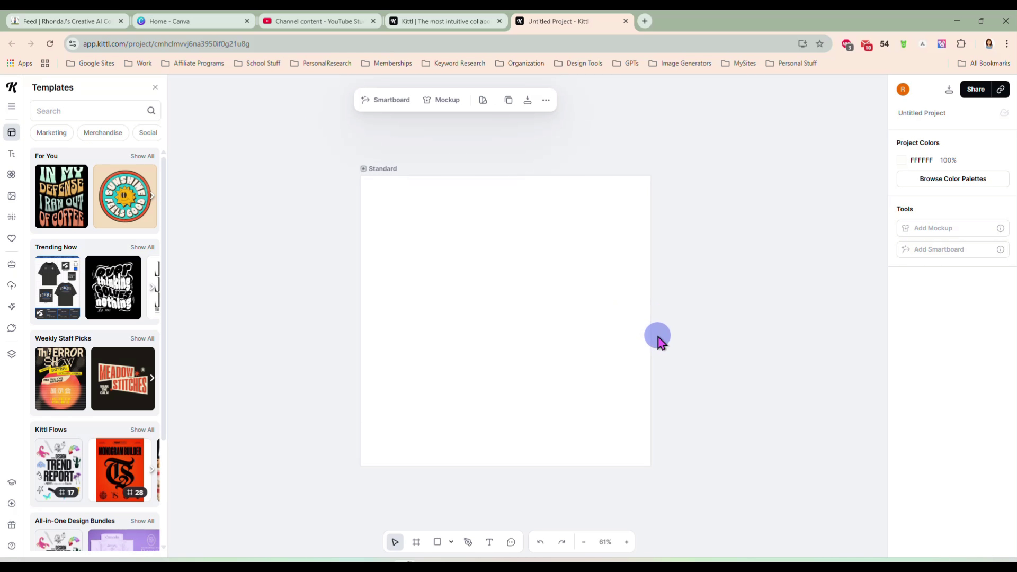
{"action": "left_click_drag", "start_coordinate": [490, 225], "coordinate": [264, 152]}
{"action": "left_click_drag", "start_coordinate": [329, 214], "coordinate": [383, 222]}
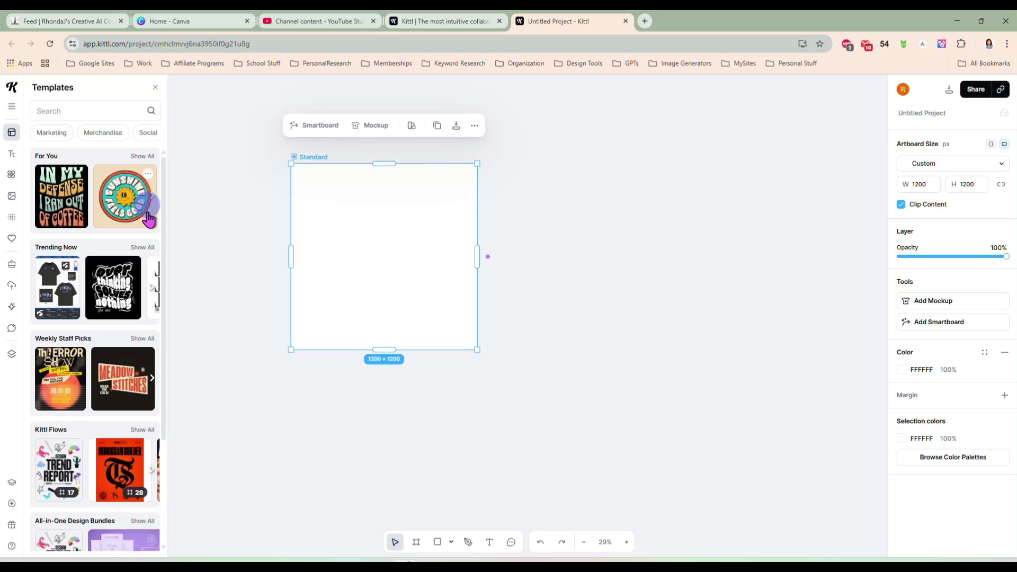
{"action": "mouse_move", "coordinate": [349, 217]}
{"action": "left_mouse_down"}
{"action": "mouse_move", "coordinate": [397, 228]}
{"action": "mouse_move", "coordinate": [353, 211]}
{"action": "left_mouse_up"}
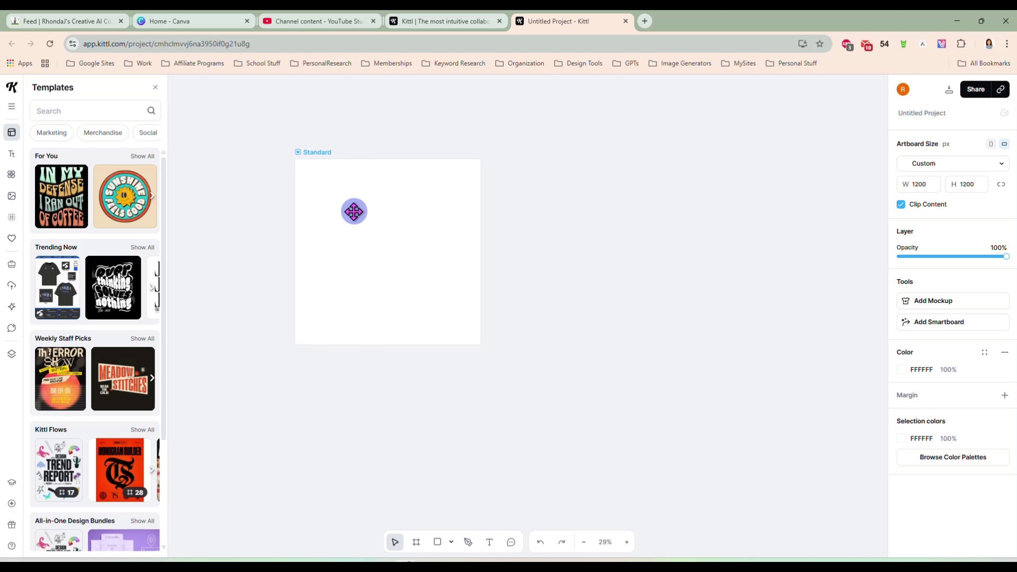
Insert the leaping trout illustration from the AI Generated uploads folder and place it inside the artboard
{"action": "left_click", "coordinate": [11, 288]}
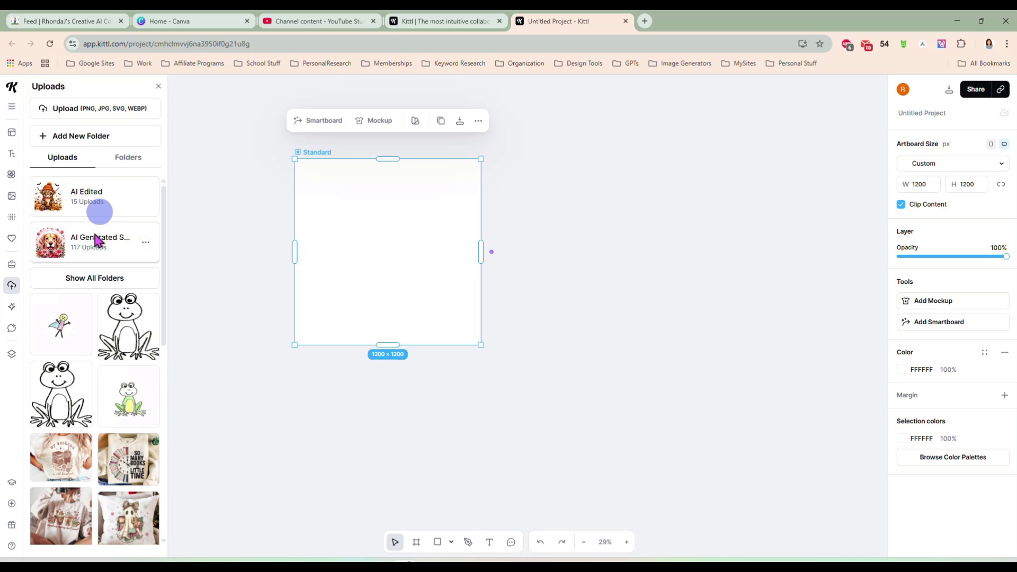
{"action": "left_click", "coordinate": [98, 278]}
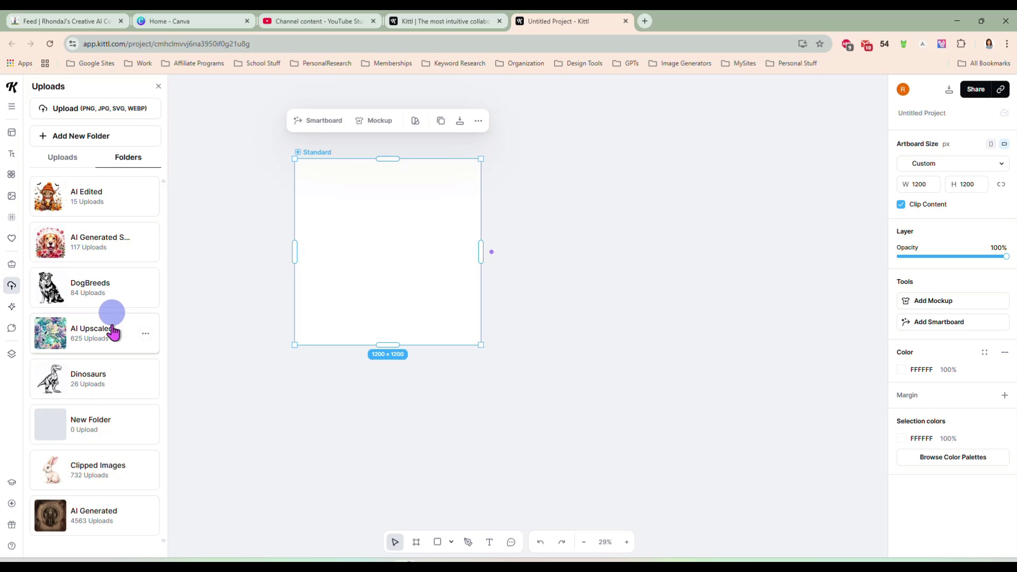
{"action": "left_click", "coordinate": [97, 512]}
{"action": "scroll", "coordinate": [133, 360], "scroll_direction": "down", "scroll_amount": 2}
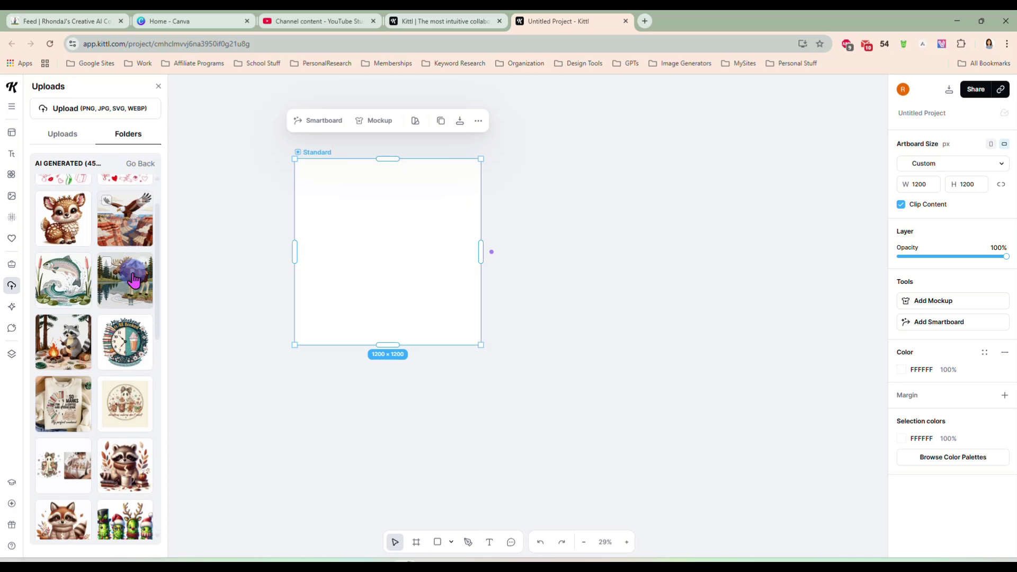
{"action": "scroll", "coordinate": [138, 374], "scroll_direction": "up", "scroll_amount": 1}
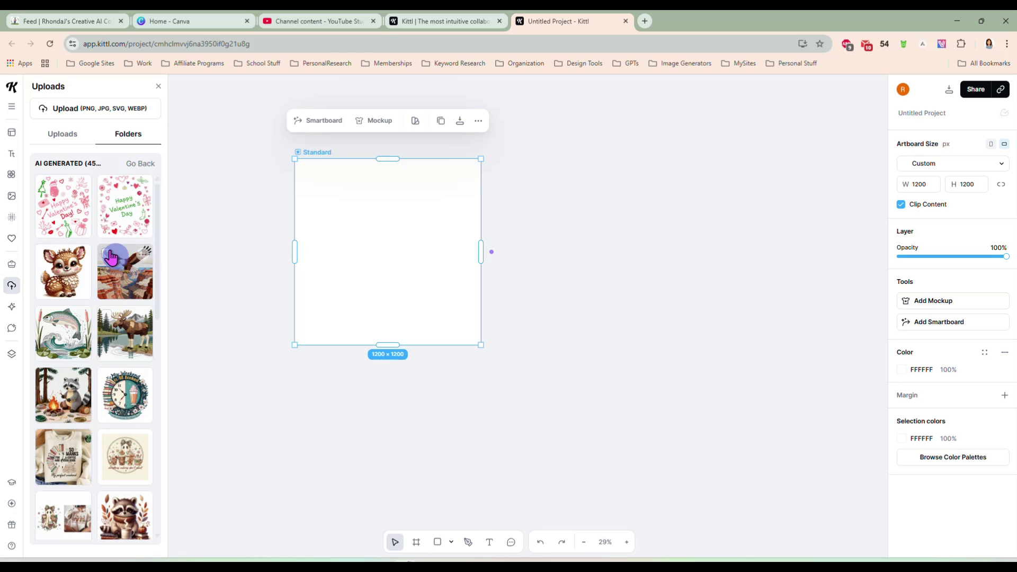
{"action": "left_click", "coordinate": [82, 358]}
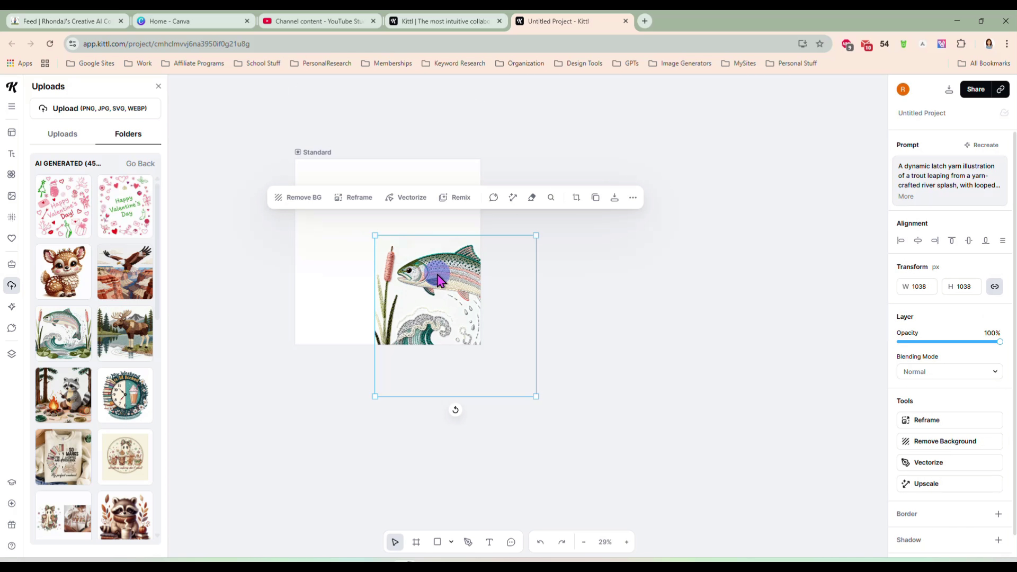
{"action": "left_click_drag", "start_coordinate": [437, 276], "coordinate": [369, 216]}
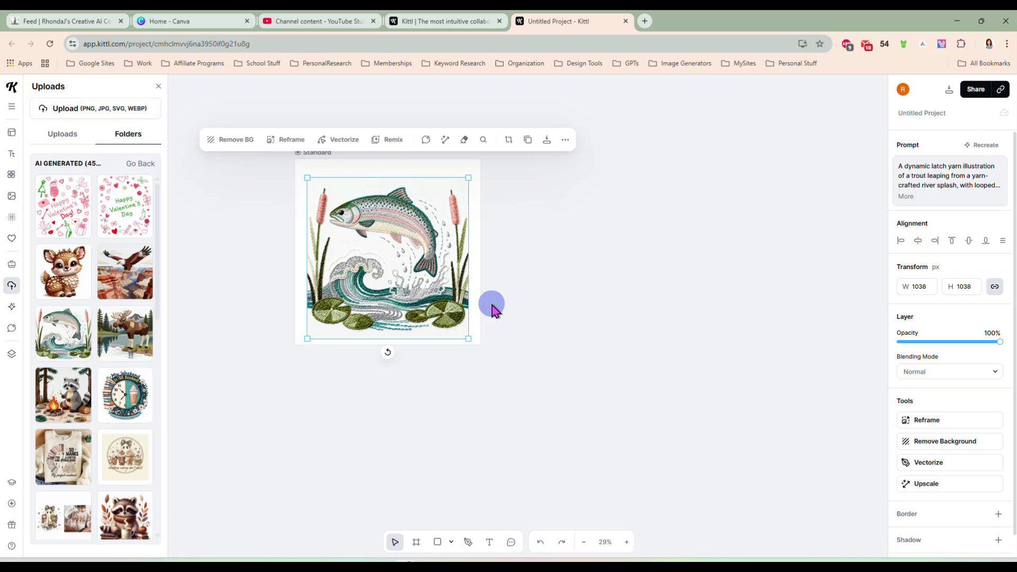
Align the trout image with the artboard's upper-left corner and scale it to 1200 × 1200 px to fill the artboard
{"action": "scroll", "coordinate": [491, 301], "scroll_direction": "up", "scroll_amount": 3}
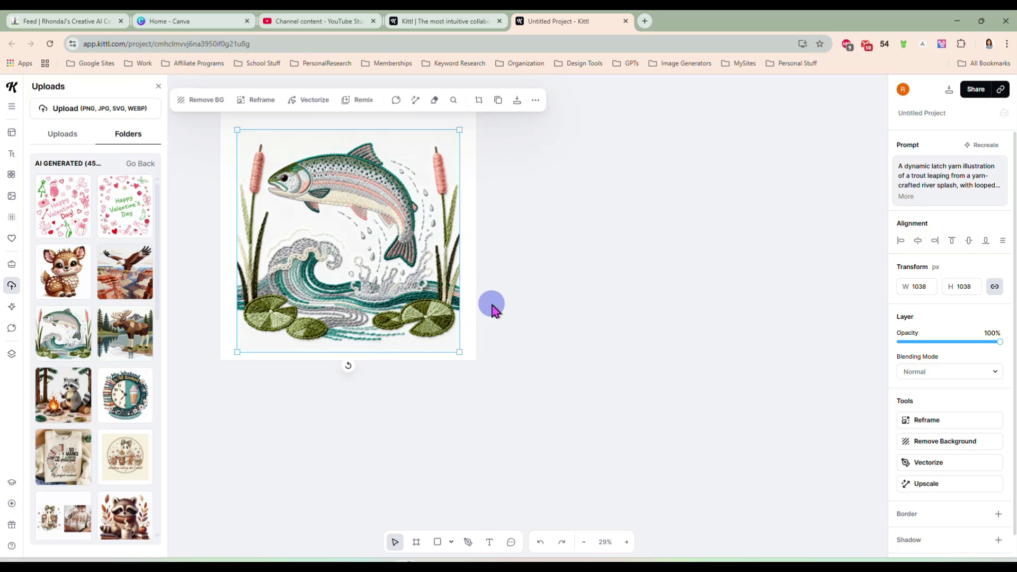
{"action": "left_click", "coordinate": [209, 164]}
{"action": "left_click_drag", "start_coordinate": [232, 99], "coordinate": [374, 211]}
{"action": "left_click_drag", "start_coordinate": [423, 281], "coordinate": [406, 251]}
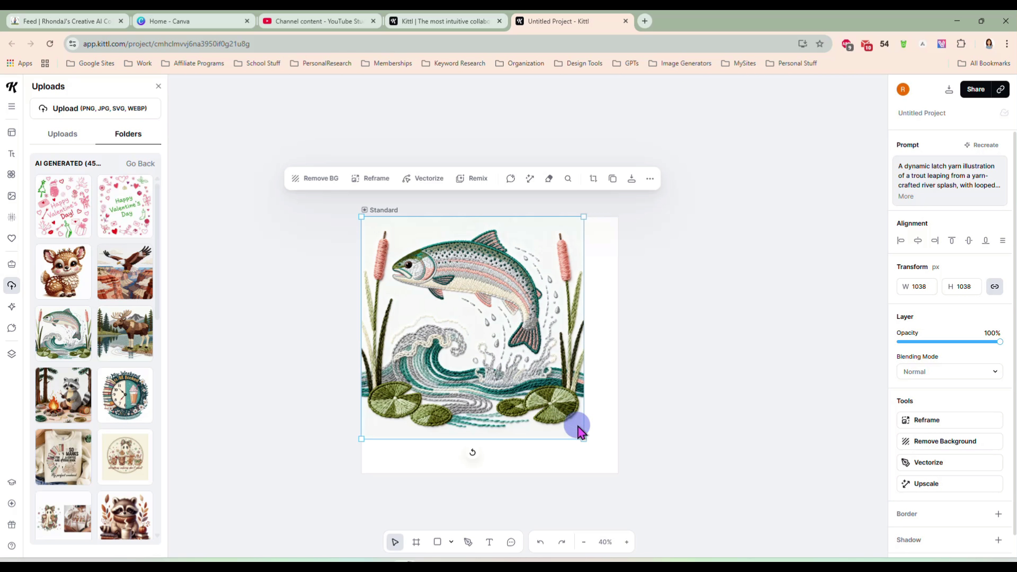
{"action": "left_click_drag", "start_coordinate": [584, 438], "coordinate": [618, 478]}
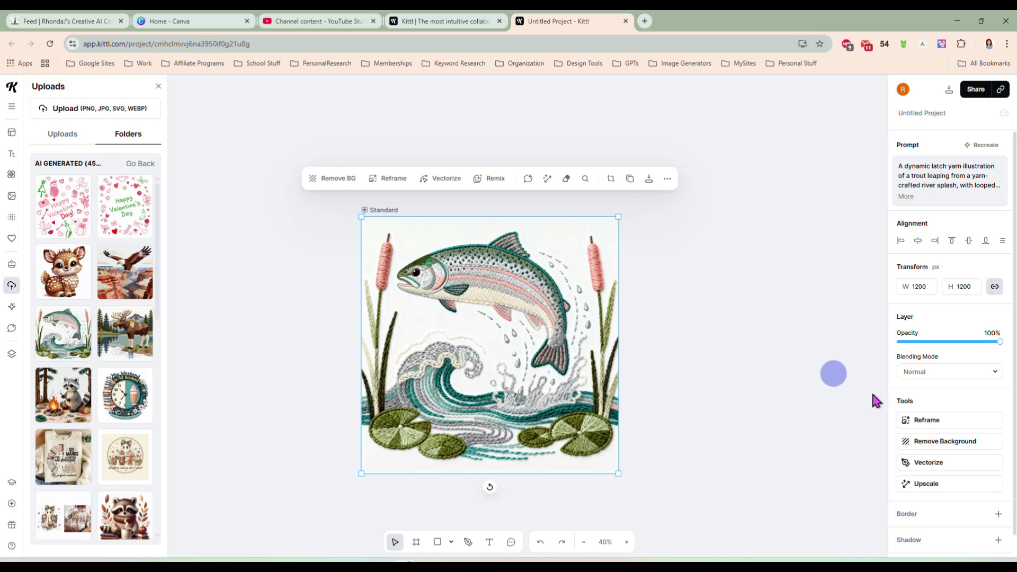
Remove the trout image's background and shift the artboard to free up canvas space beside it
{"action": "left_click", "coordinate": [931, 439]}
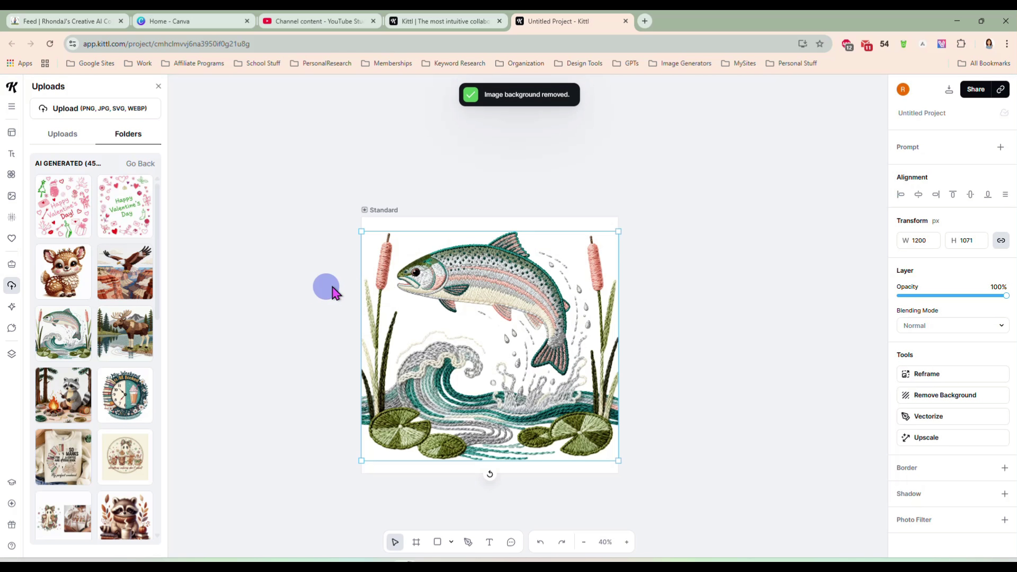
{"action": "left_click", "coordinate": [341, 236]}
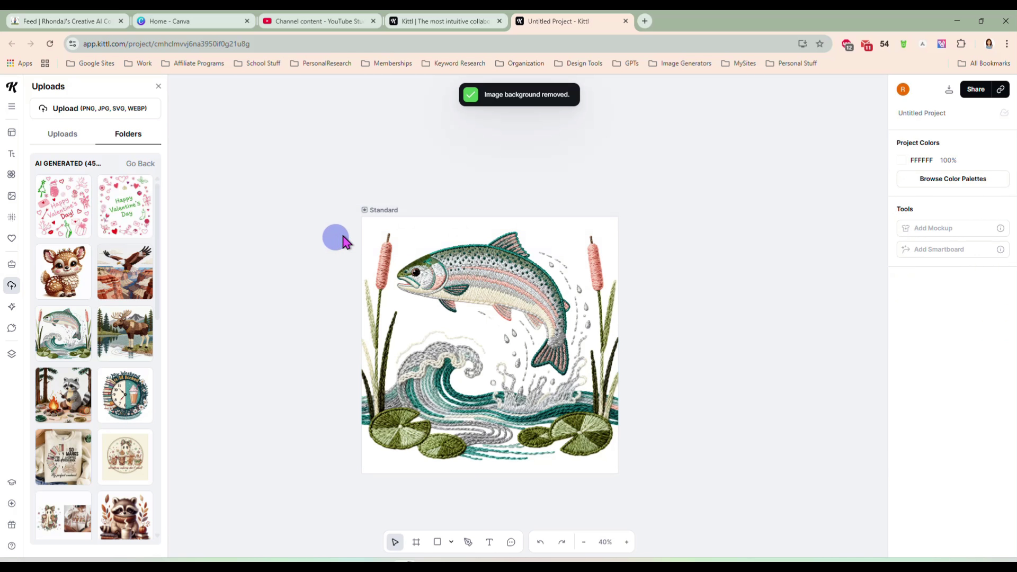
{"action": "left_click_drag", "start_coordinate": [377, 209], "coordinate": [278, 155]}
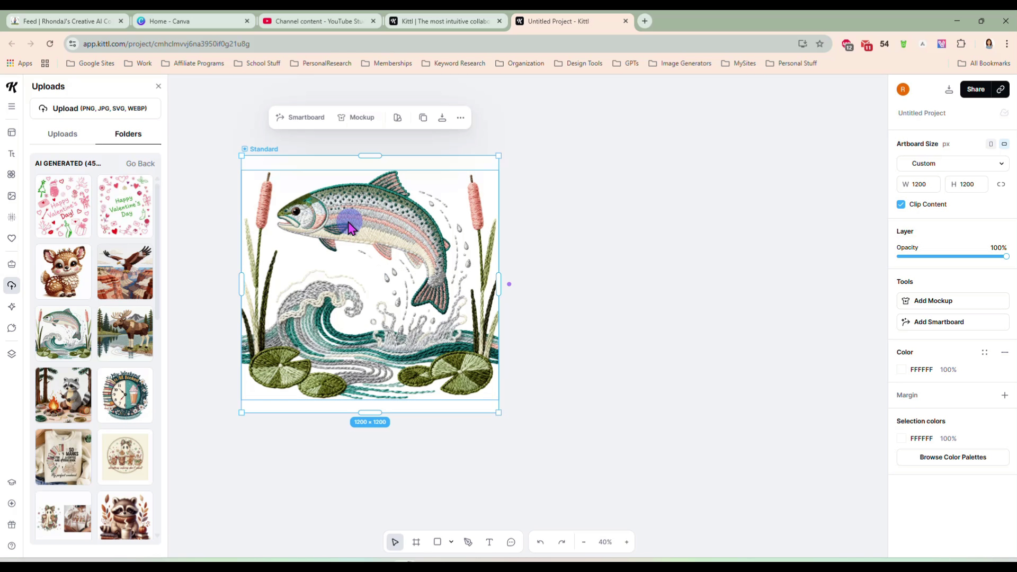
{"action": "left_click", "coordinate": [538, 307]}
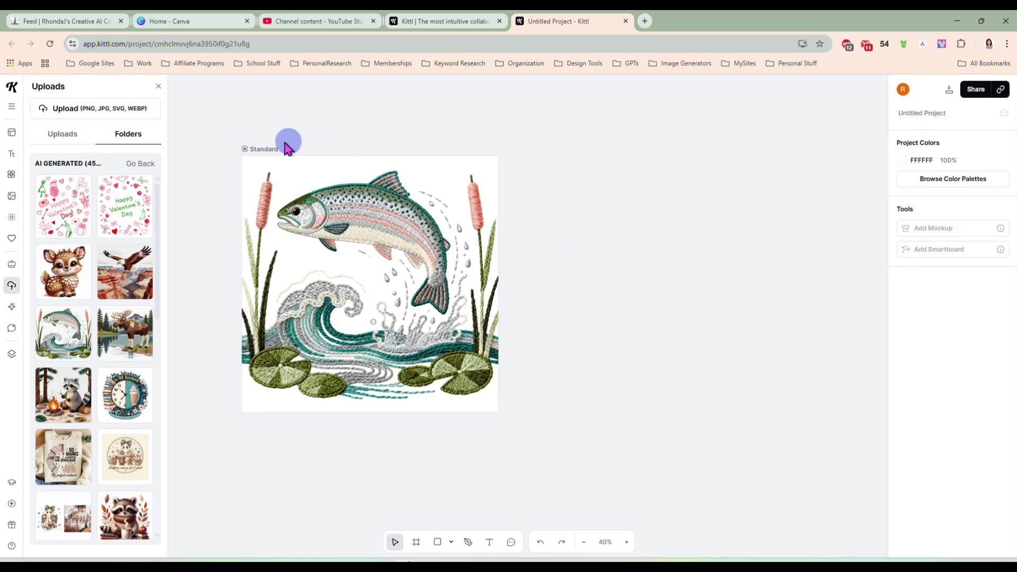
Add a mockup linked to the Standard artboard and enlarge the trout design on the T-shirt's chest
{"action": "left_click", "coordinate": [265, 149]}
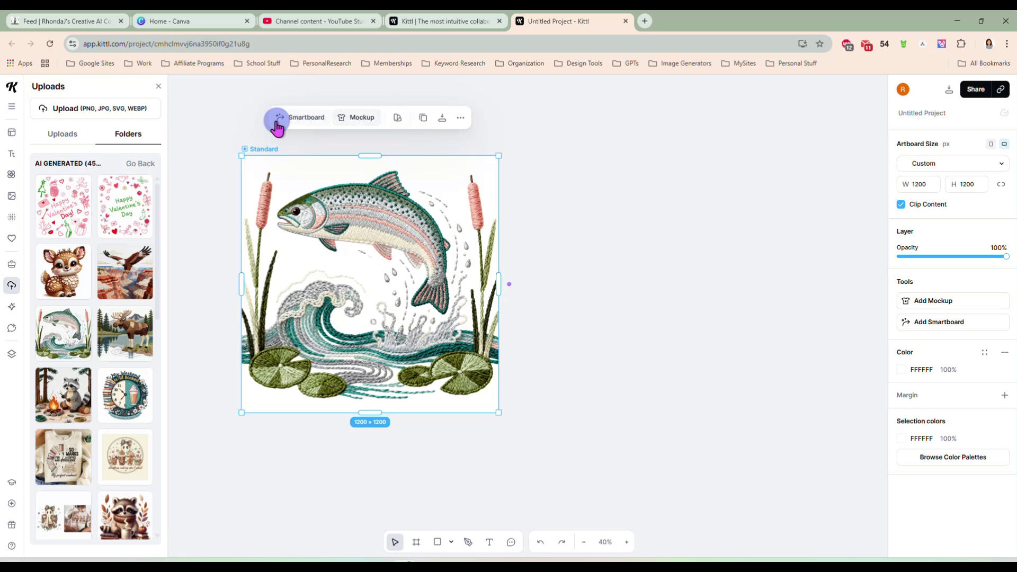
{"action": "left_click", "coordinate": [359, 127]}
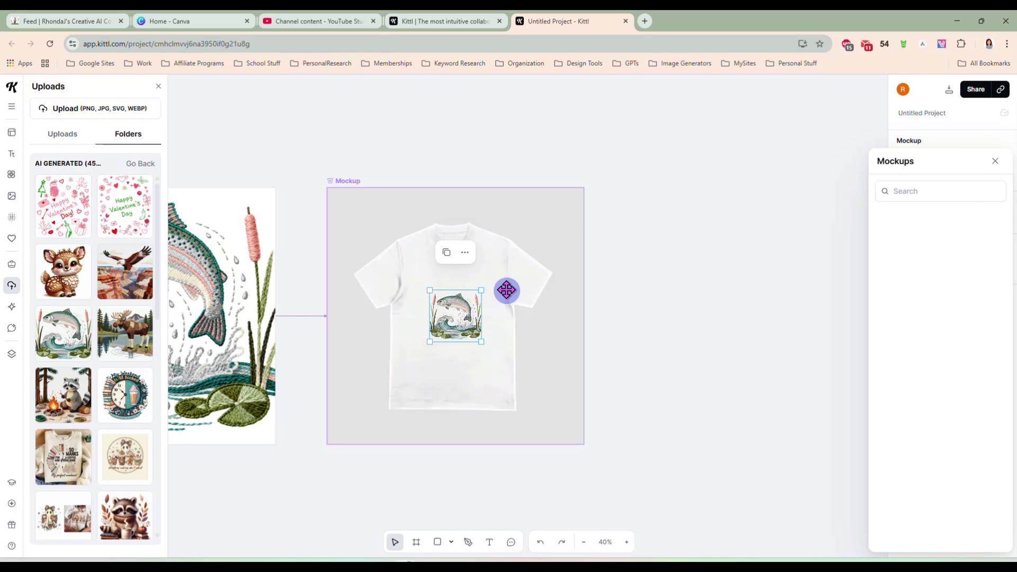
{"action": "left_click_drag", "start_coordinate": [459, 318], "coordinate": [485, 333]}
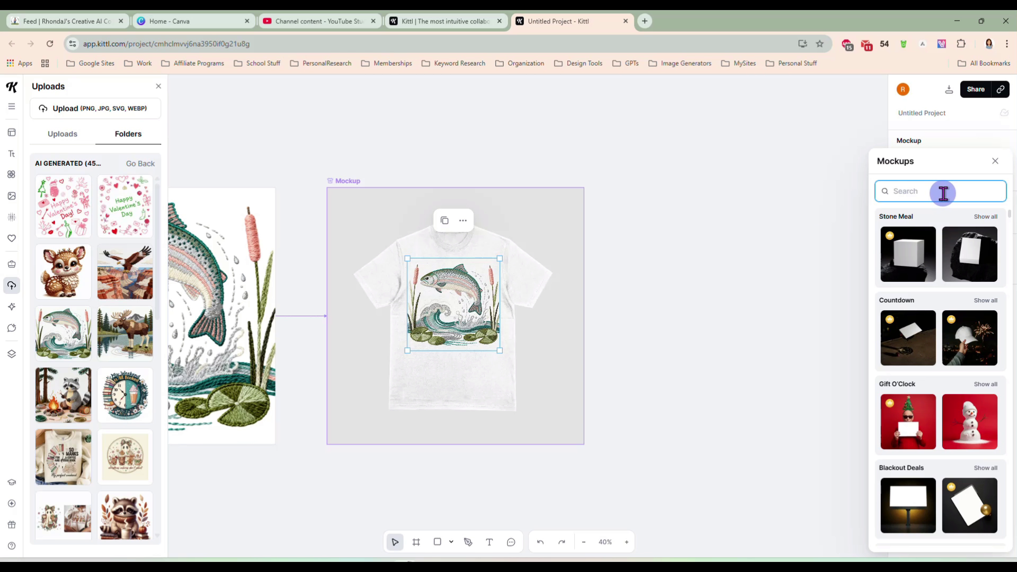
Search the mockups for "sweatshirt" and apply the white sweatshirt worn by the long-haired woman with her hands at her hips
{"action": "type", "text": "sjo"}
{"action": "type", "text": "r"}
{"action": "key", "text": "BackSpace"}
{"action": "key", "text": "BackSpace"}
{"action": "key", "text": "BackSpace"}
{"action": "key", "text": "BackSpace"}
{"action": "type", "text": "sw"}
{"action": "key", "text": "Return"}
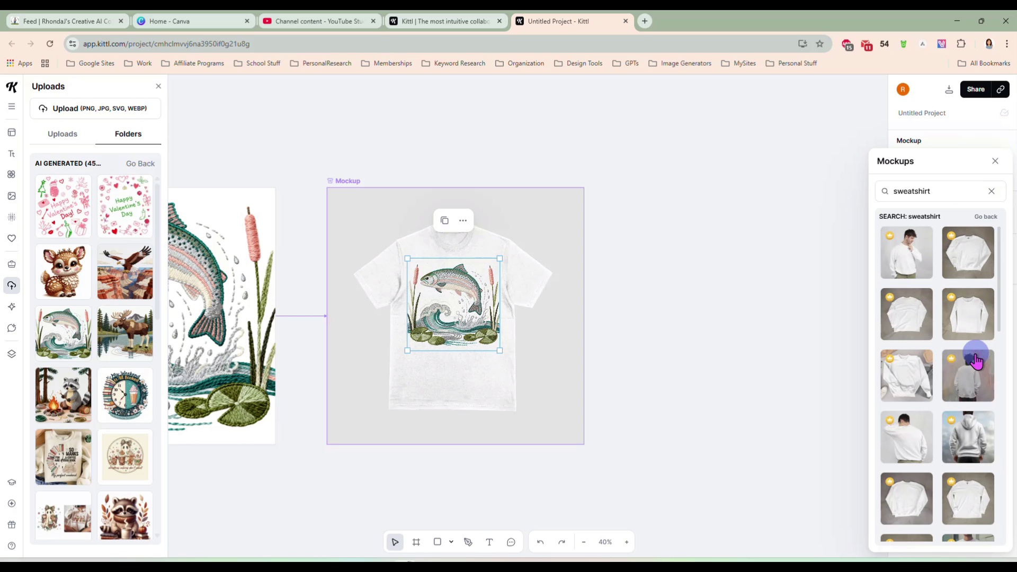
{"action": "scroll", "coordinate": [965, 365], "scroll_direction": "down", "scroll_amount": 2}
{"action": "scroll", "coordinate": [967, 382], "scroll_direction": "down", "scroll_amount": 4}
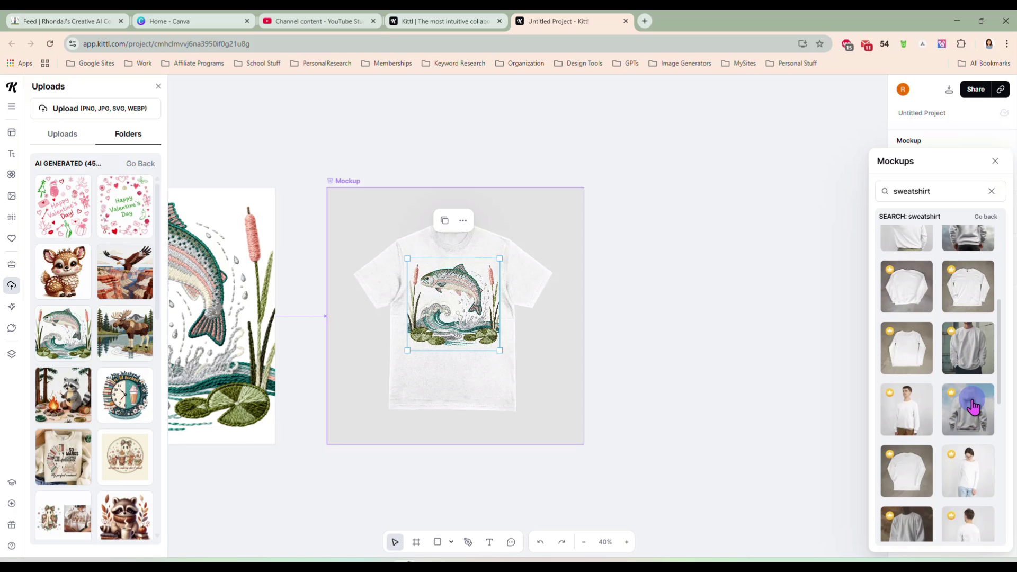
{"action": "scroll", "coordinate": [973, 407], "scroll_direction": "down", "scroll_amount": 4}
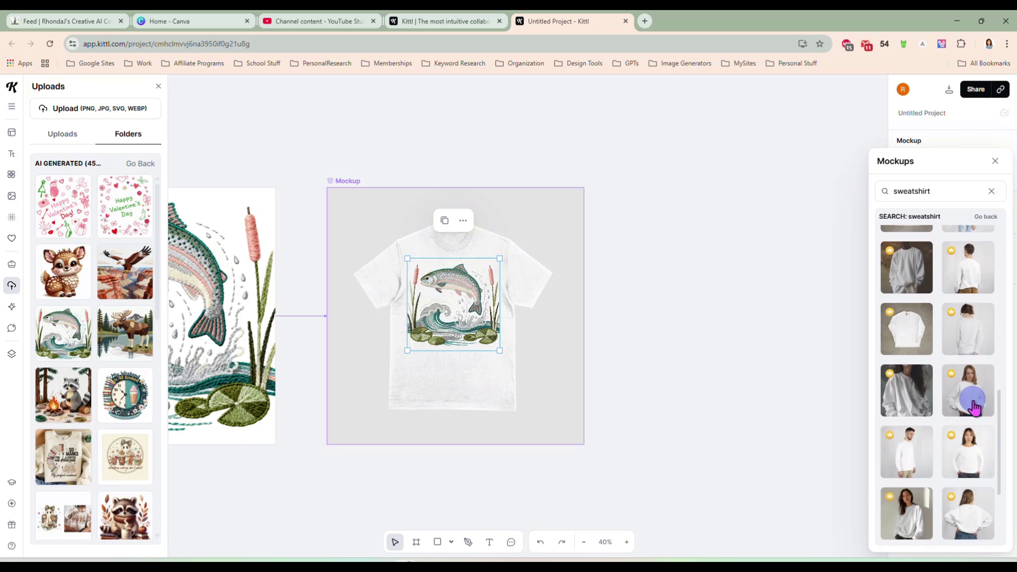
{"action": "left_click", "coordinate": [966, 398]}
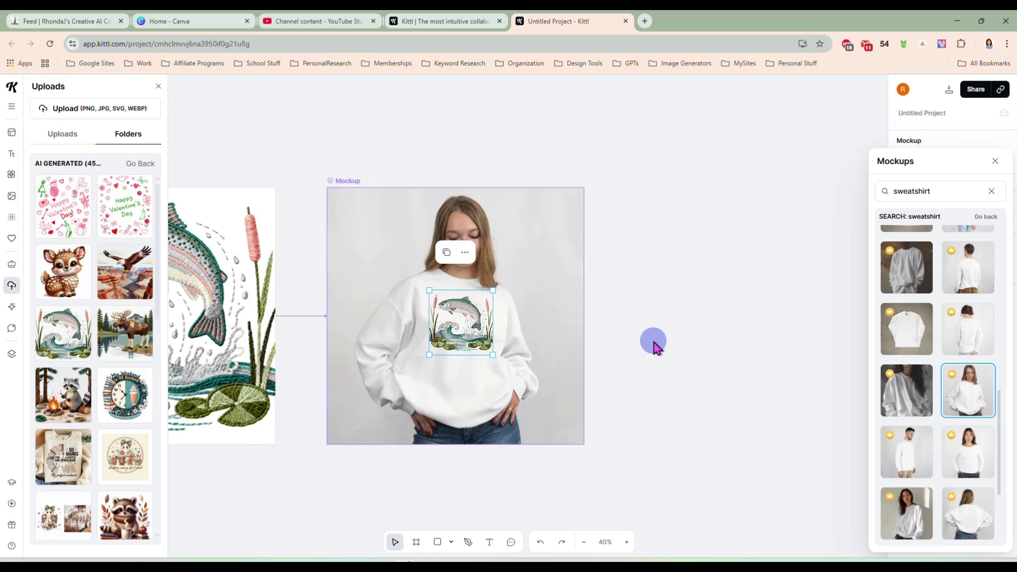
Enlarge the trout design on the sweatshirt mockup so it spans more of the chest
{"action": "scroll", "coordinate": [652, 343], "scroll_direction": "up", "scroll_amount": 3}
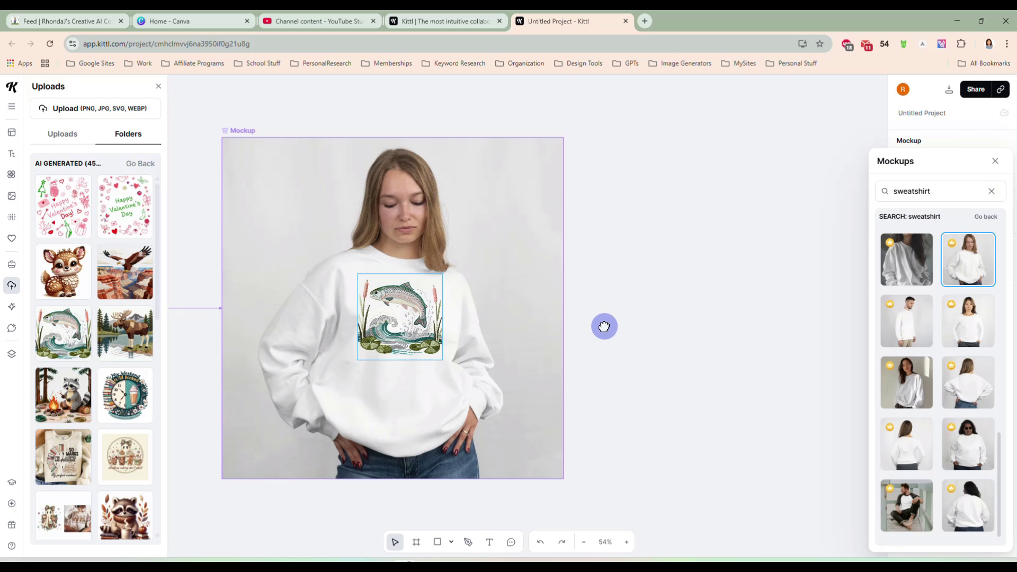
{"action": "left_click_drag", "start_coordinate": [604, 330], "coordinate": [790, 333]}
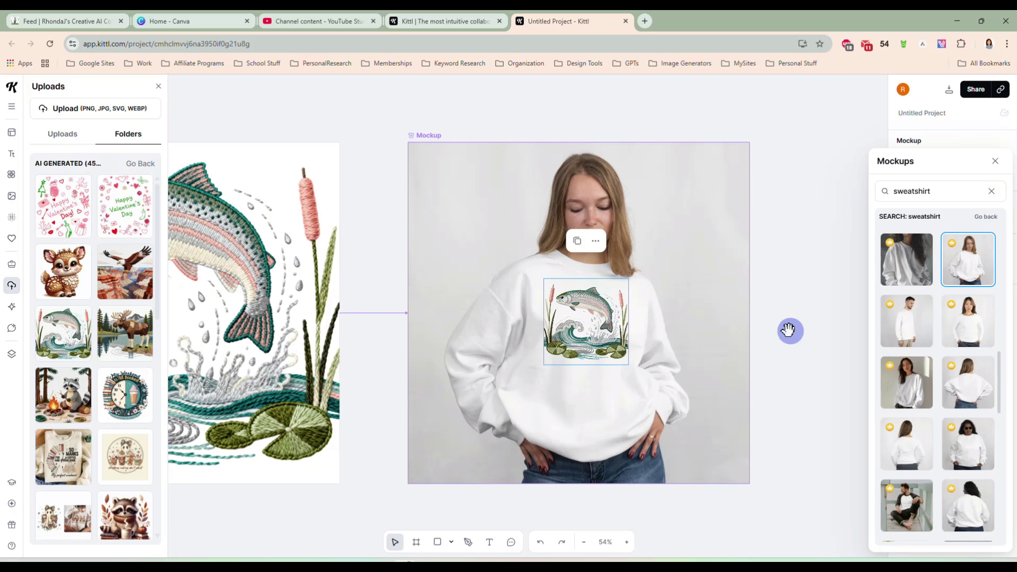
{"action": "left_click", "coordinate": [587, 324]}
{"action": "left_click", "coordinate": [588, 321]}
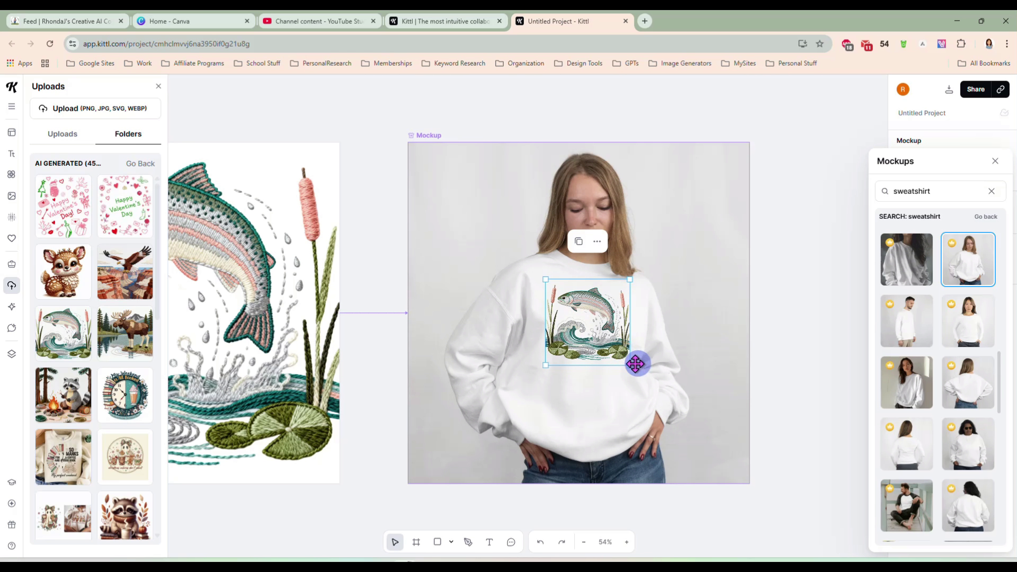
{"action": "mouse_move", "coordinate": [628, 365]}
{"action": "left_mouse_down"}
{"action": "mouse_move", "coordinate": [640, 386]}
{"action": "mouse_move", "coordinate": [615, 363]}
{"action": "left_mouse_up"}
{"action": "left_click", "coordinate": [619, 372]}
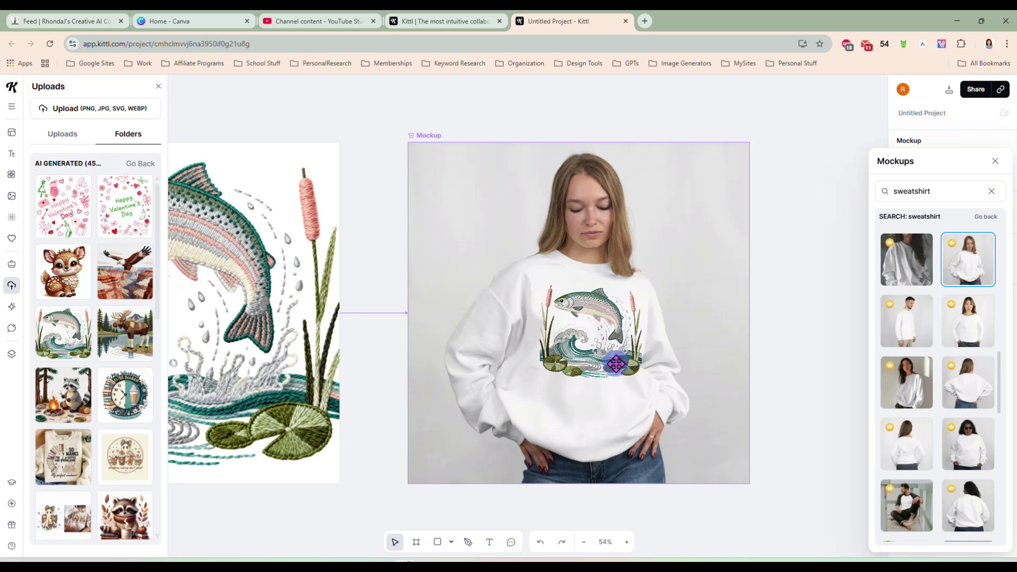
{"action": "left_click", "coordinate": [616, 364]}
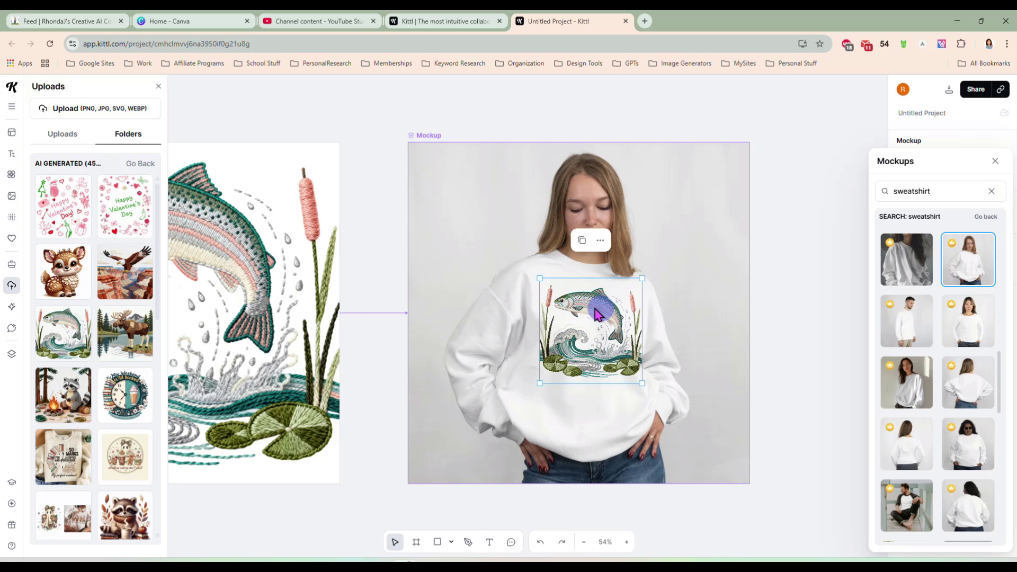
{"action": "left_click", "coordinate": [705, 311]}
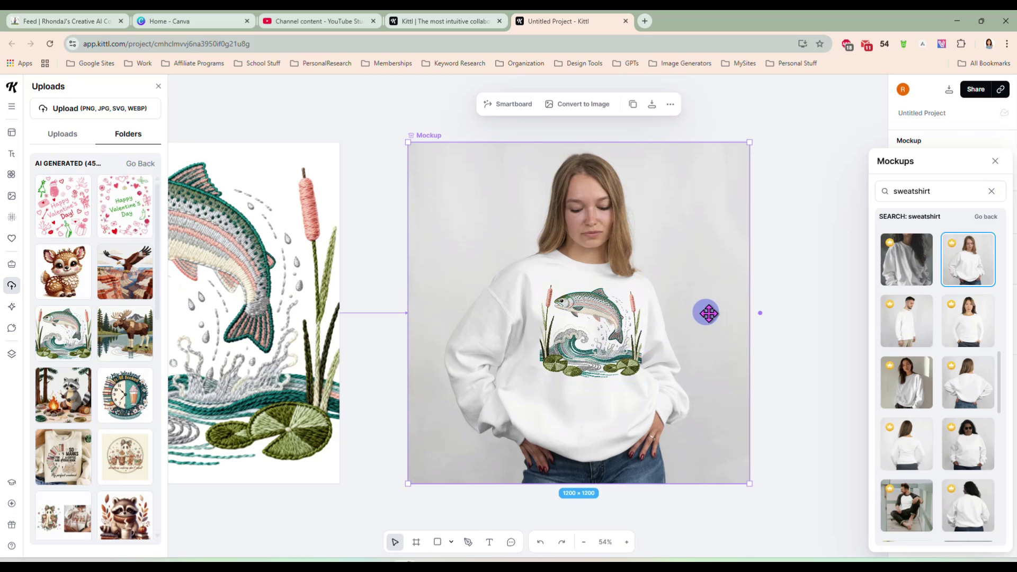
Fine-tune the trout design's position so it sits centred on the sweatshirt's chest, and deselect it
{"action": "left_click", "coordinate": [784, 352]}
{"action": "left_click", "coordinate": [604, 359]}
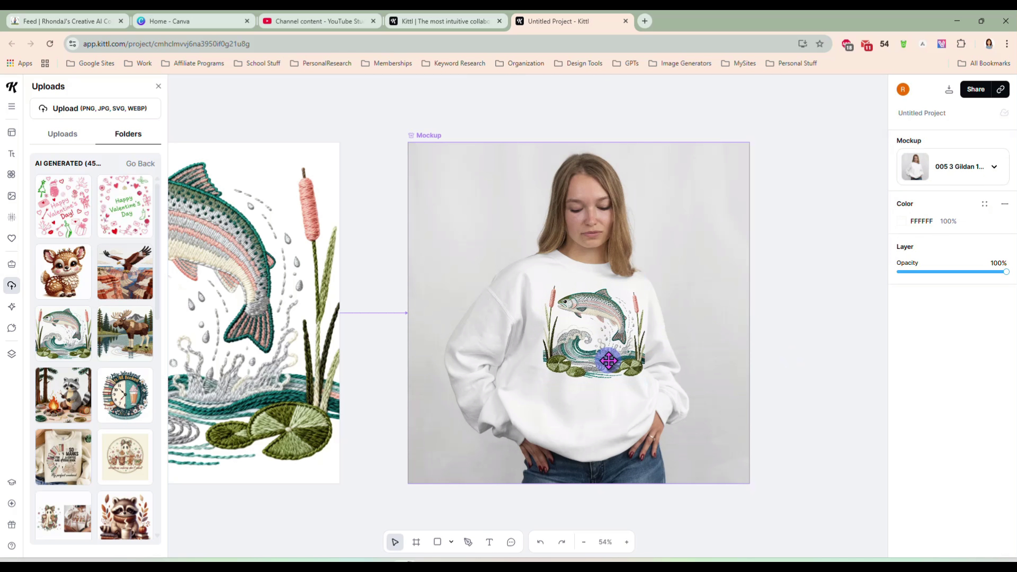
{"action": "left_click_drag", "start_coordinate": [605, 359], "coordinate": [596, 357]}
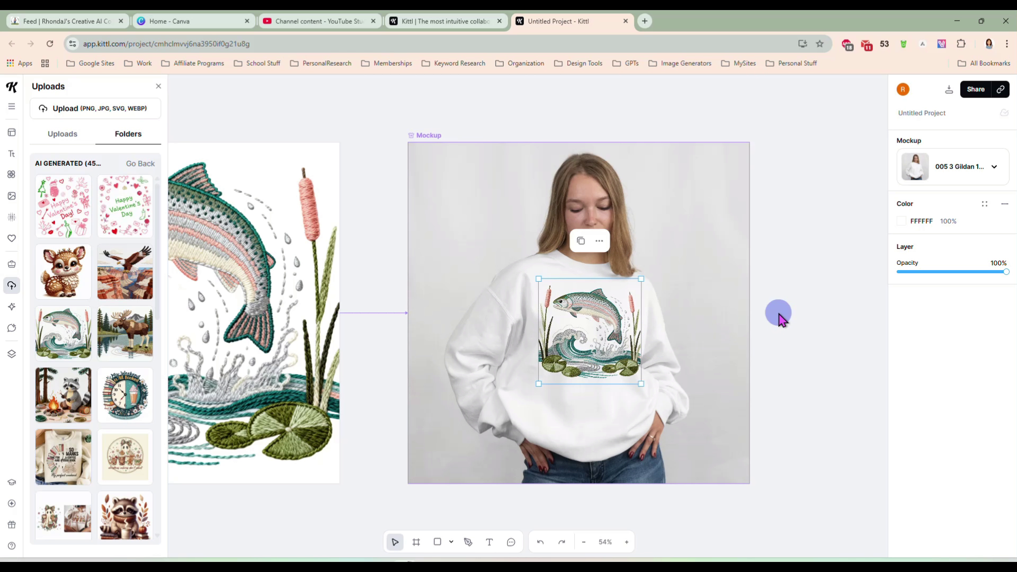
{"action": "left_click", "coordinate": [767, 302]}
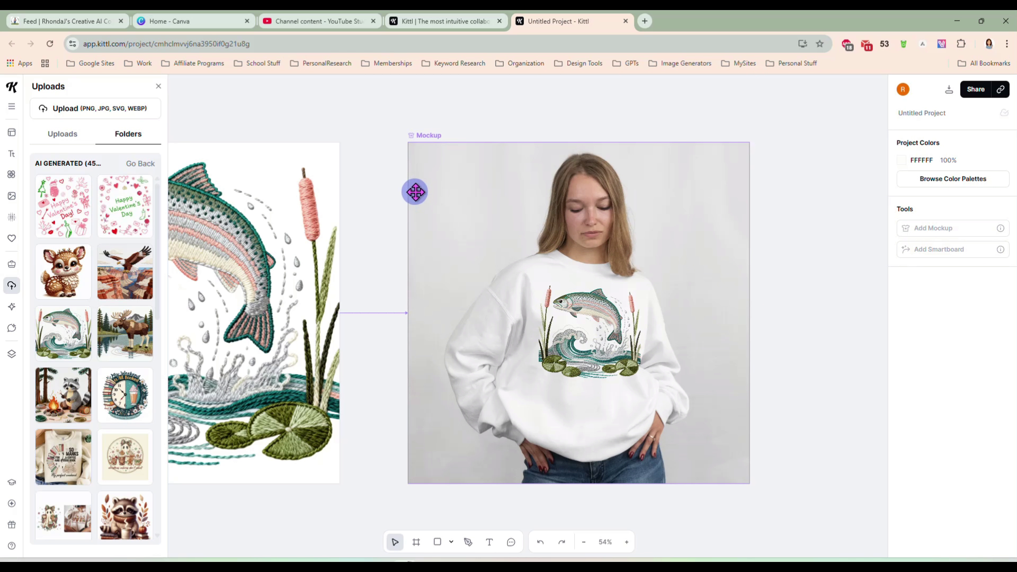
{"action": "scroll", "coordinate": [394, 215], "scroll_direction": "down", "scroll_amount": 5}
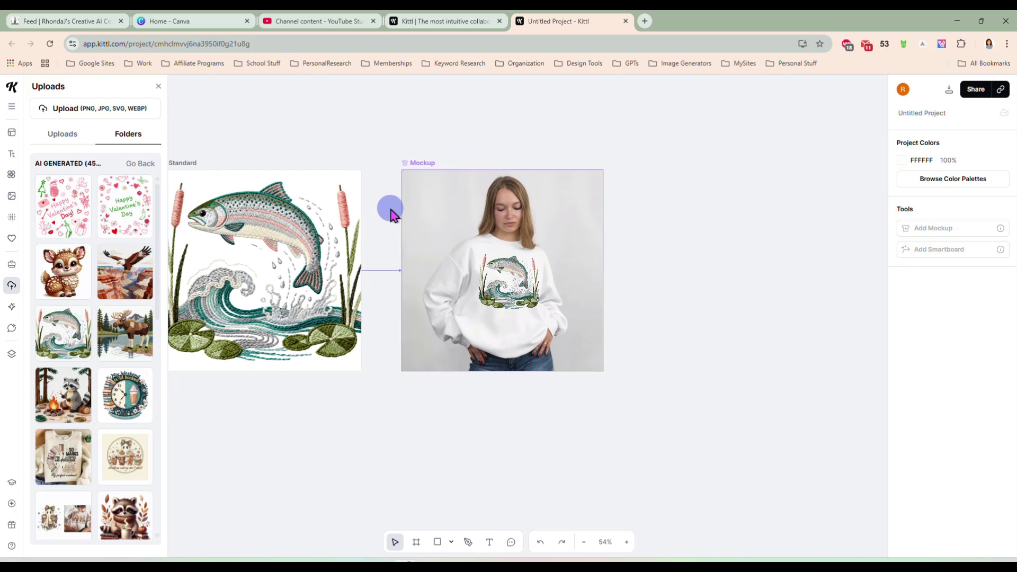
Add a second mockup linked to the Standard artboard, search for "mug", and apply the white mug held in two hands before warm lights
{"action": "left_click", "coordinate": [210, 167]}
{"action": "left_click", "coordinate": [267, 137]}
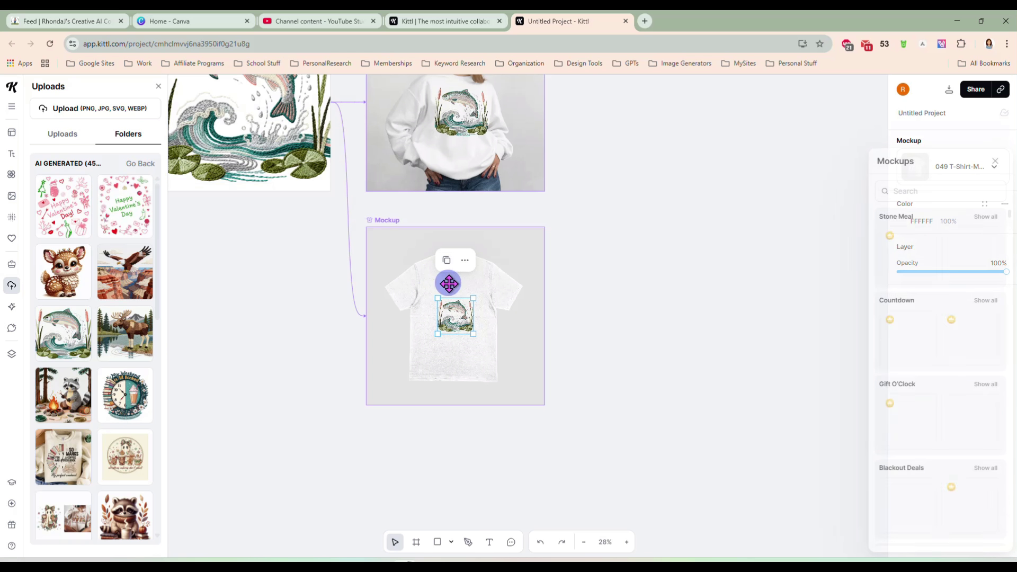
{"action": "left_click", "coordinate": [934, 190]}
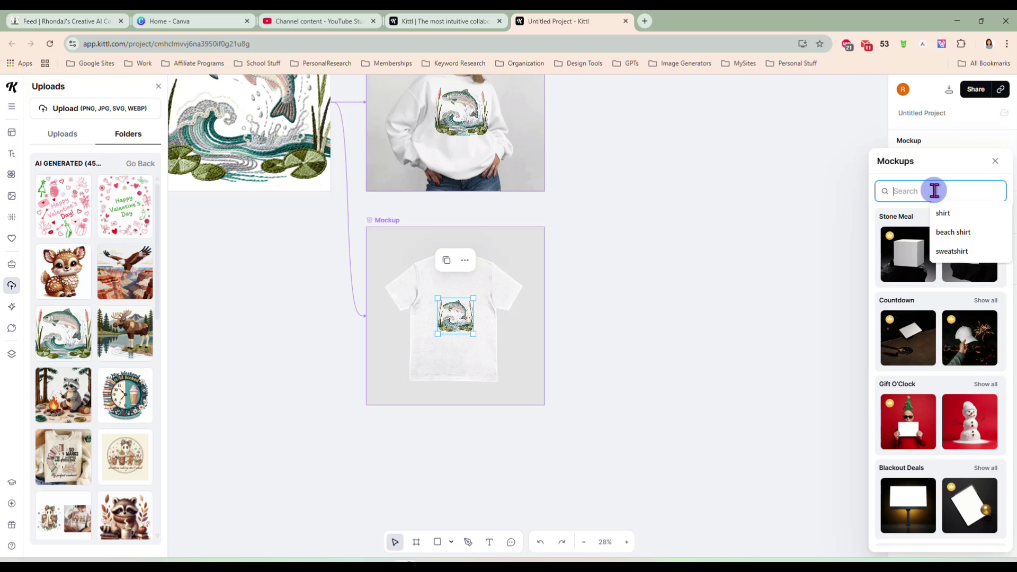
{"action": "type", "text": "mug"}
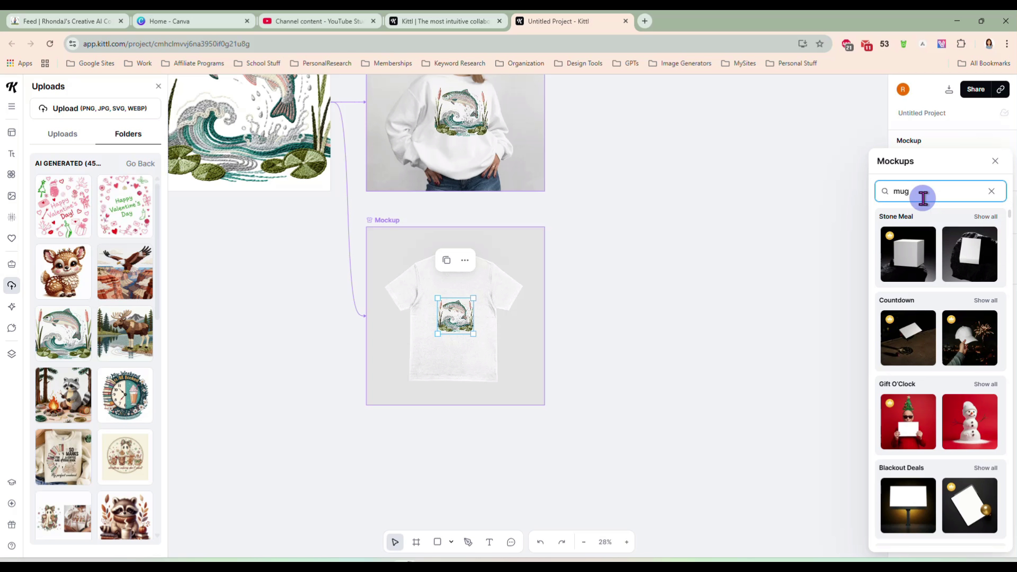
{"action": "key", "text": "Return"}
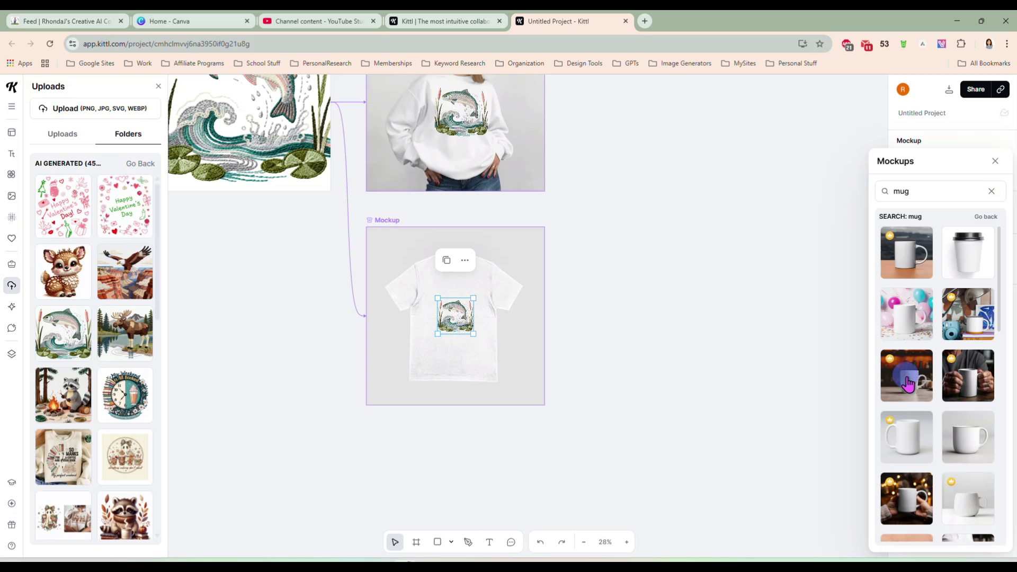
{"action": "left_click", "coordinate": [909, 504]}
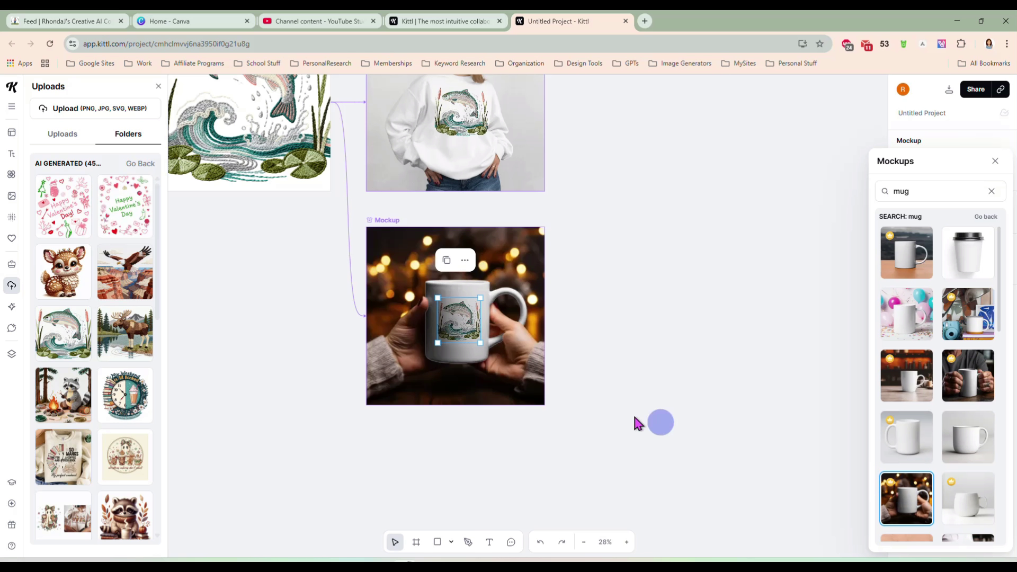
Enlarge the trout design to fill most of the mug's front, centre it there, and deselect it
{"action": "scroll", "coordinate": [631, 364], "scroll_direction": "up", "scroll_amount": 4}
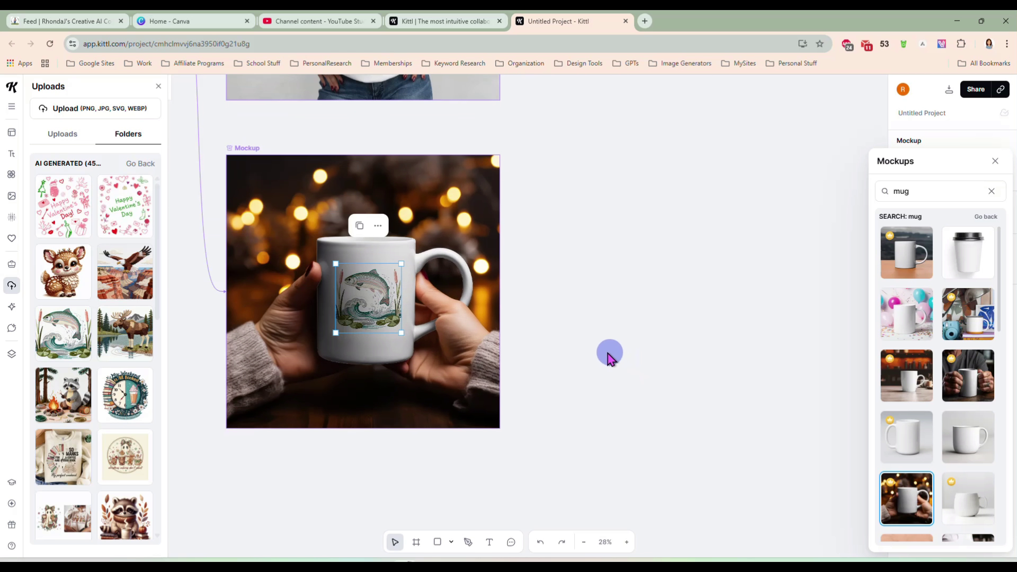
{"action": "scroll", "coordinate": [562, 329], "scroll_direction": "up", "scroll_amount": 2}
{"action": "key", "text": "space"}
{"action": "left_click_drag", "start_coordinate": [535, 356], "coordinate": [802, 374]}
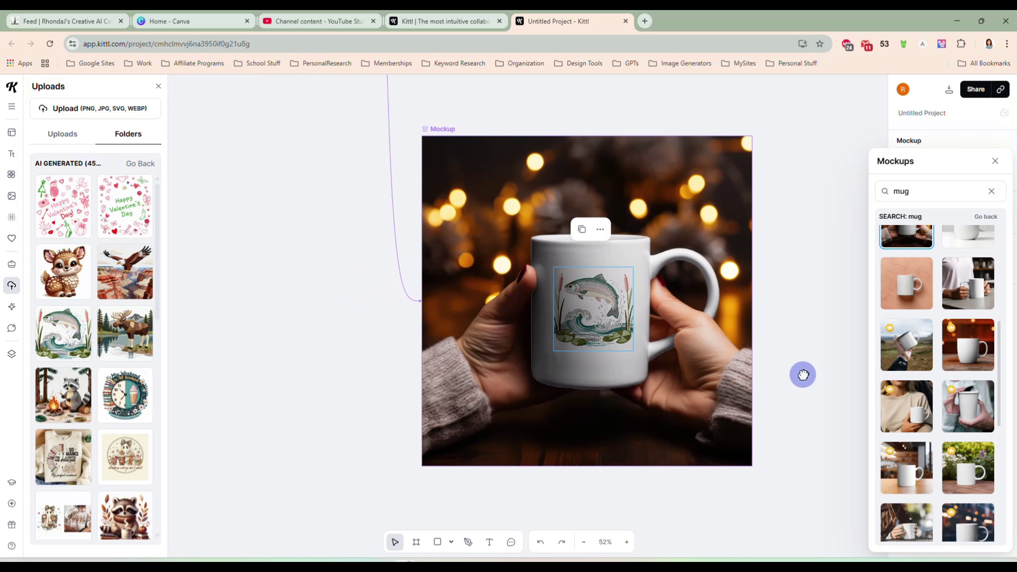
{"action": "left_click_drag", "start_coordinate": [614, 336], "coordinate": [580, 282]}
{"action": "left_click_drag", "start_coordinate": [621, 331], "coordinate": [649, 392]}
{"action": "left_click_drag", "start_coordinate": [613, 352], "coordinate": [604, 356]}
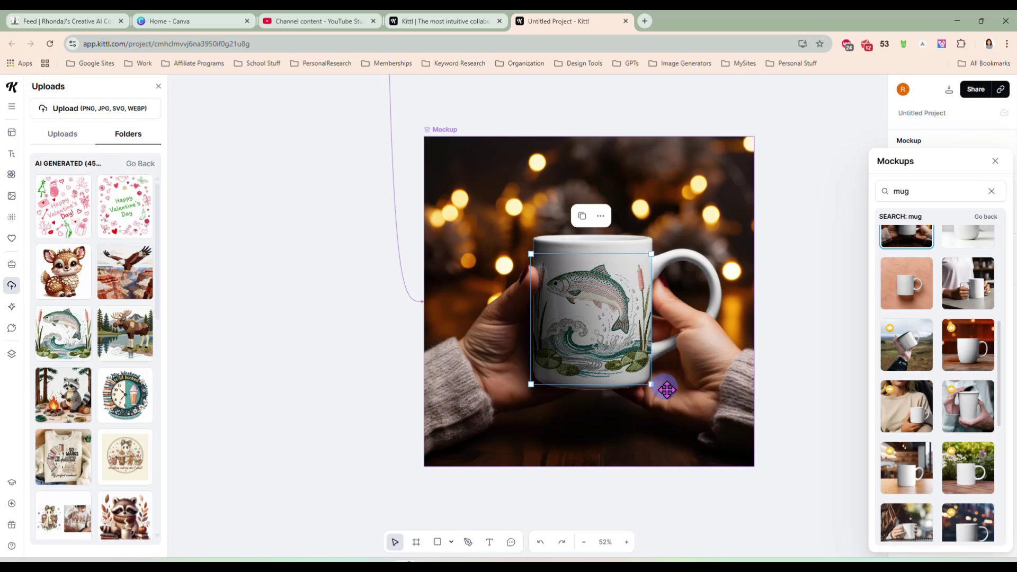
{"action": "left_click_drag", "start_coordinate": [649, 385], "coordinate": [613, 345]}
{"action": "left_click", "coordinate": [614, 345]}
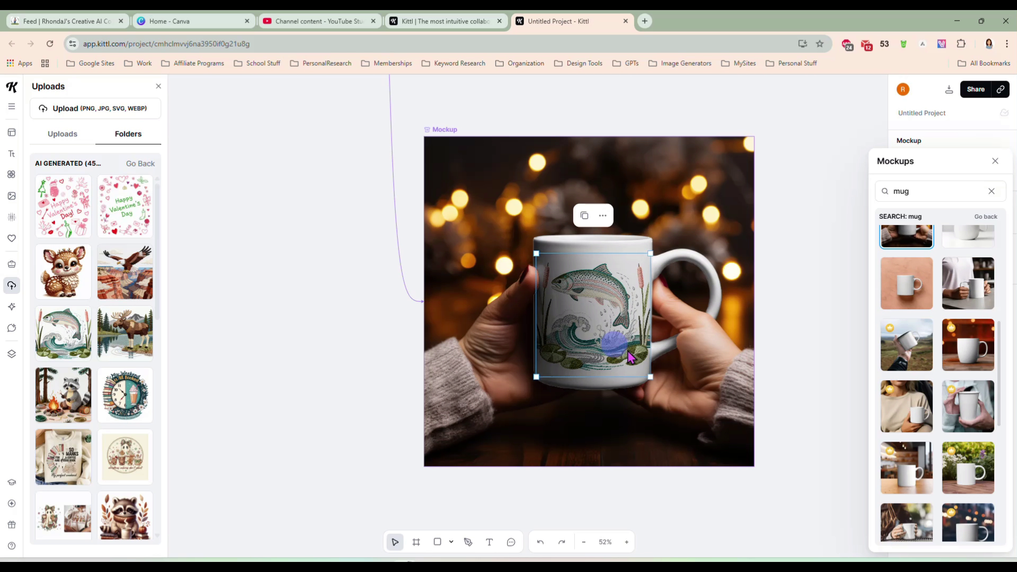
{"action": "left_click", "coordinate": [793, 377]}
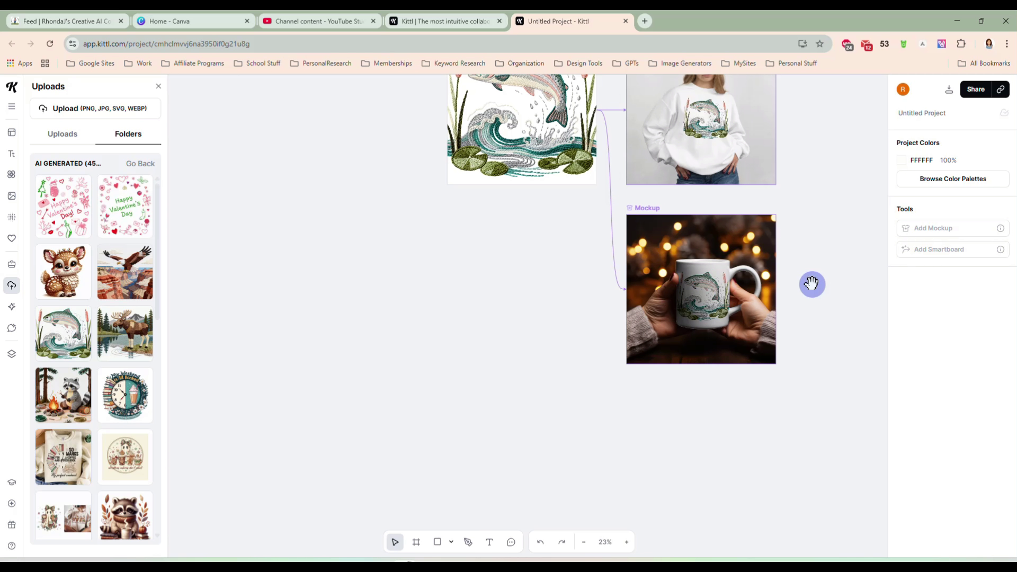
Add a third mockup linked to the Standard artboard and apply the Creepy Clean white T-shirt worn by the dark-haired woman on orange
{"action": "left_click_drag", "start_coordinate": [811, 284], "coordinate": [653, 384]}
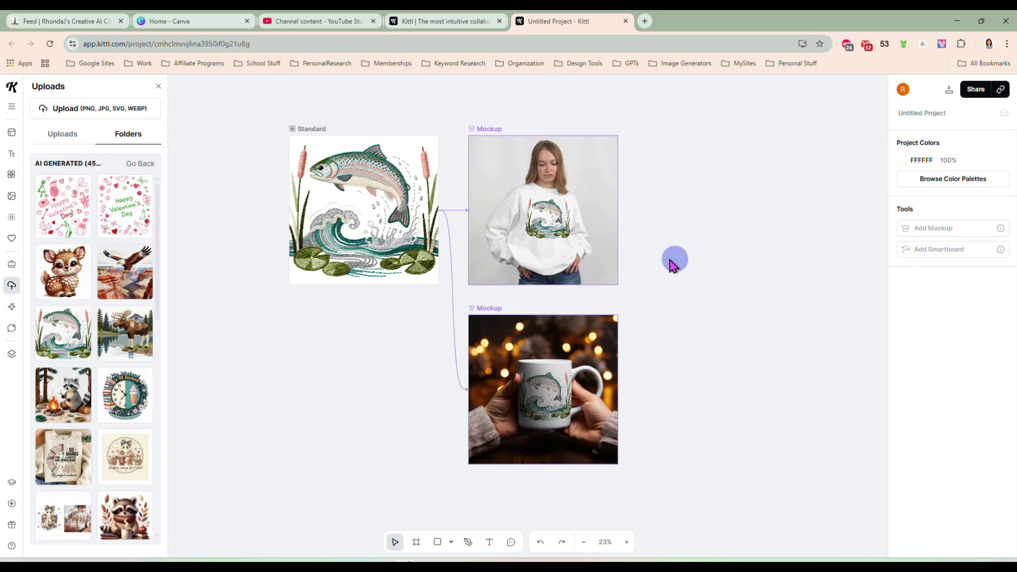
{"action": "left_click", "coordinate": [313, 129]}
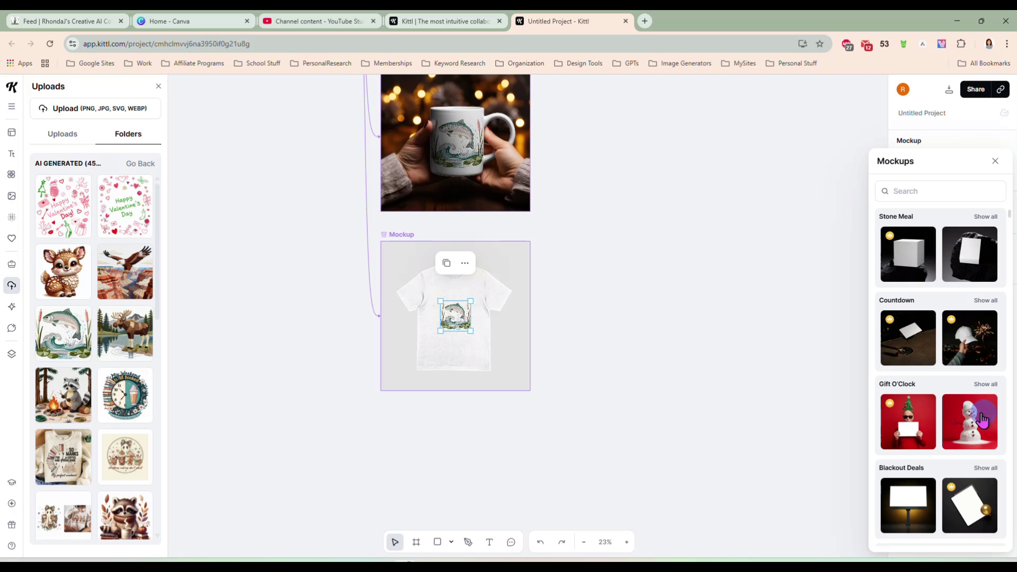
{"action": "scroll", "coordinate": [932, 371], "scroll_direction": "down", "scroll_amount": 7}
{"action": "scroll", "coordinate": [945, 416], "scroll_direction": "down", "scroll_amount": 1}
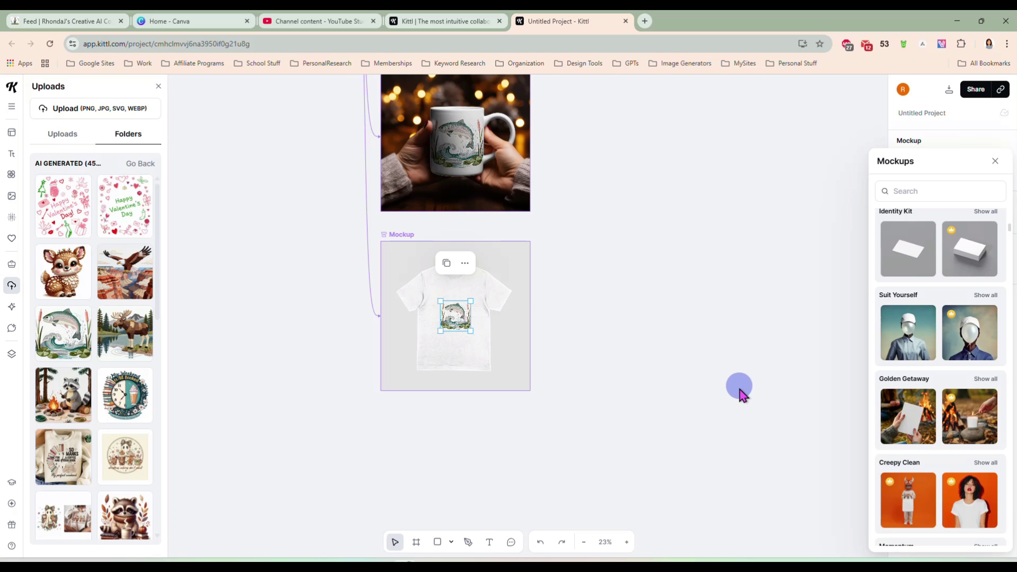
{"action": "scroll", "coordinate": [746, 397], "scroll_direction": "down", "scroll_amount": 2}
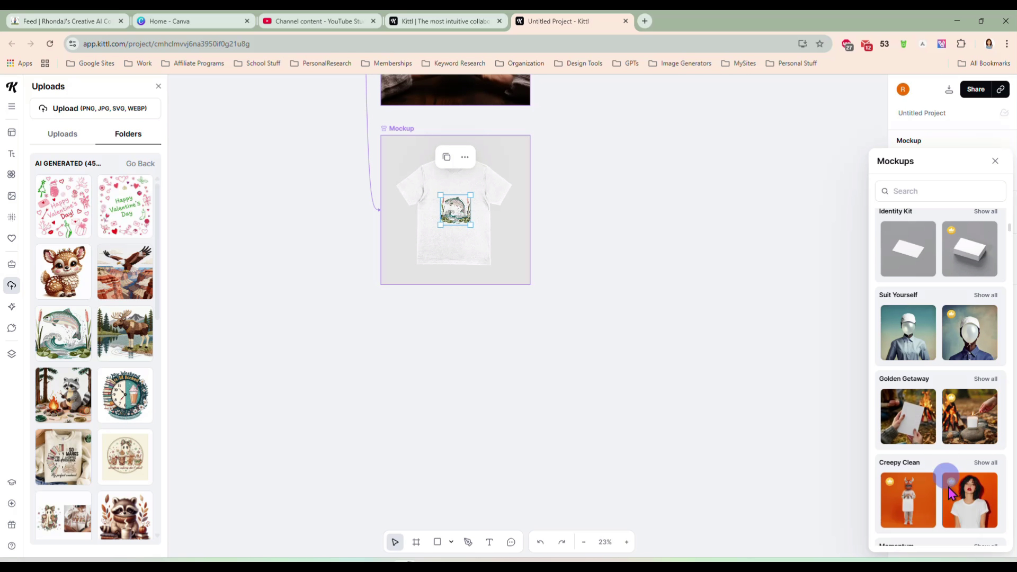
{"action": "left_click", "coordinate": [976, 511]}
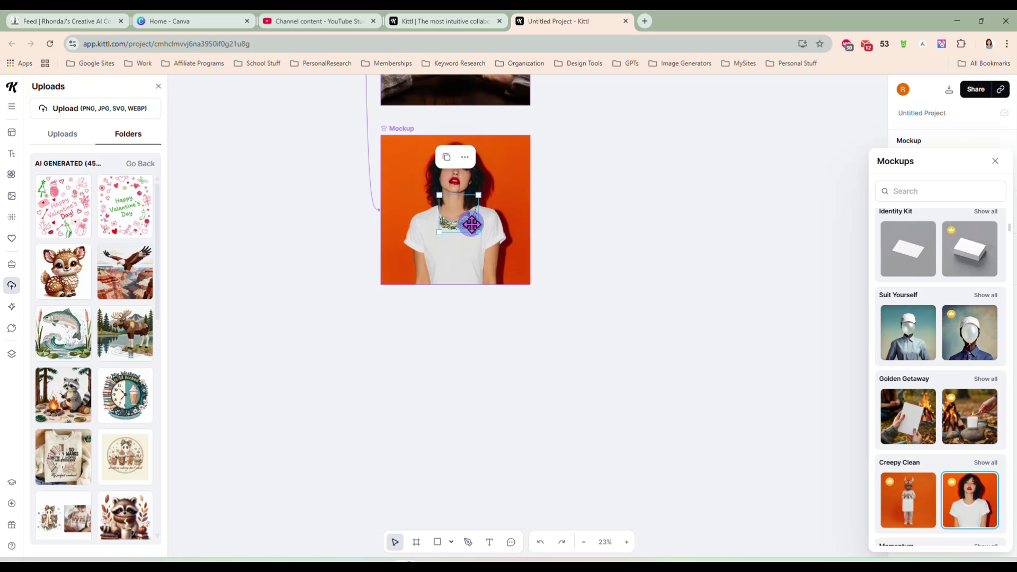
Move the trout design from the woman's neck down to the T-shirt's chest and enlarge it to span the shirt front
{"action": "left_click_drag", "start_coordinate": [469, 227], "coordinate": [465, 259]}
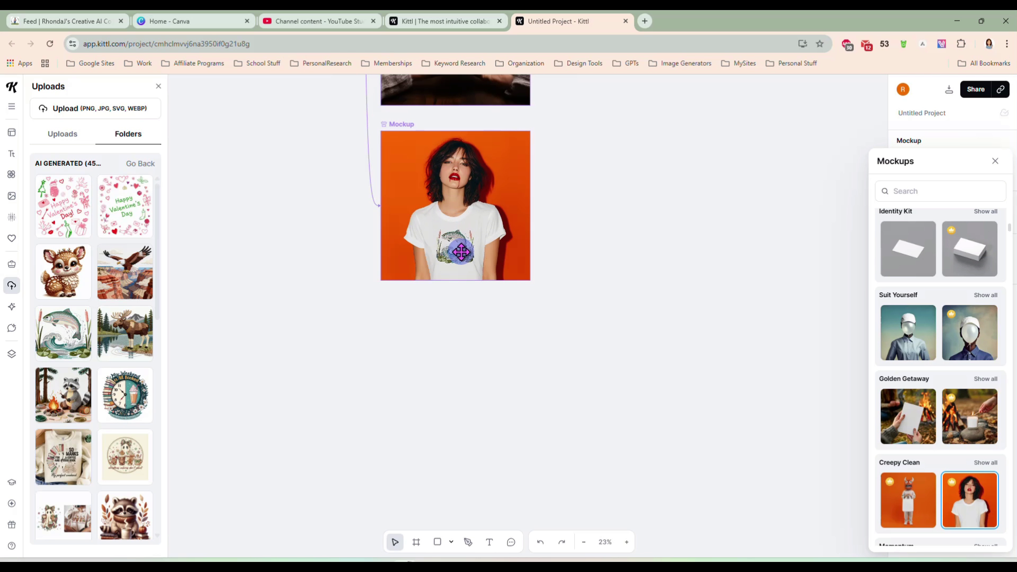
{"action": "scroll", "coordinate": [601, 289], "scroll_direction": "up", "scroll_amount": 5}
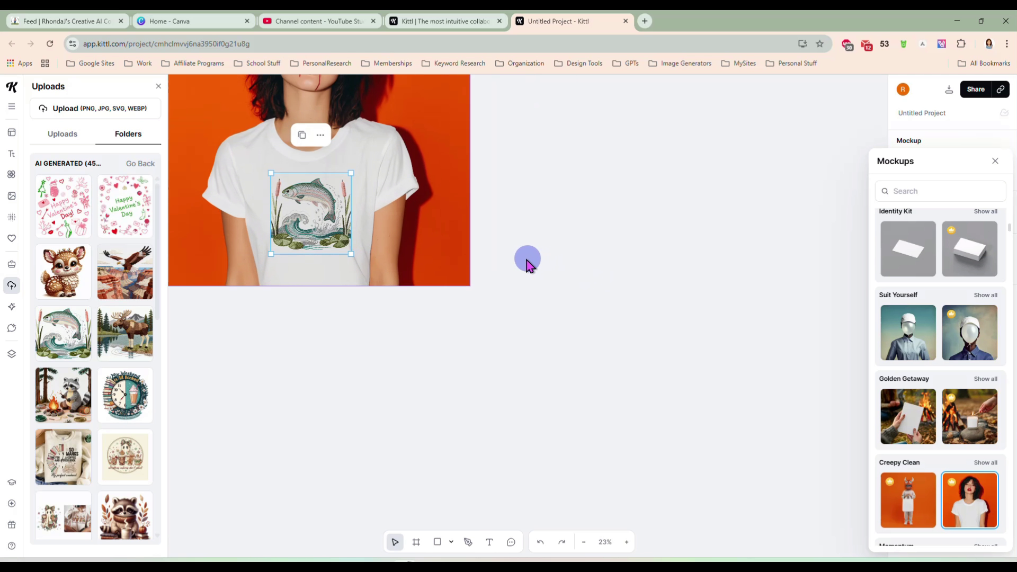
{"action": "left_click_drag", "start_coordinate": [534, 309], "coordinate": [757, 451]}
{"action": "left_click", "coordinate": [586, 391]}
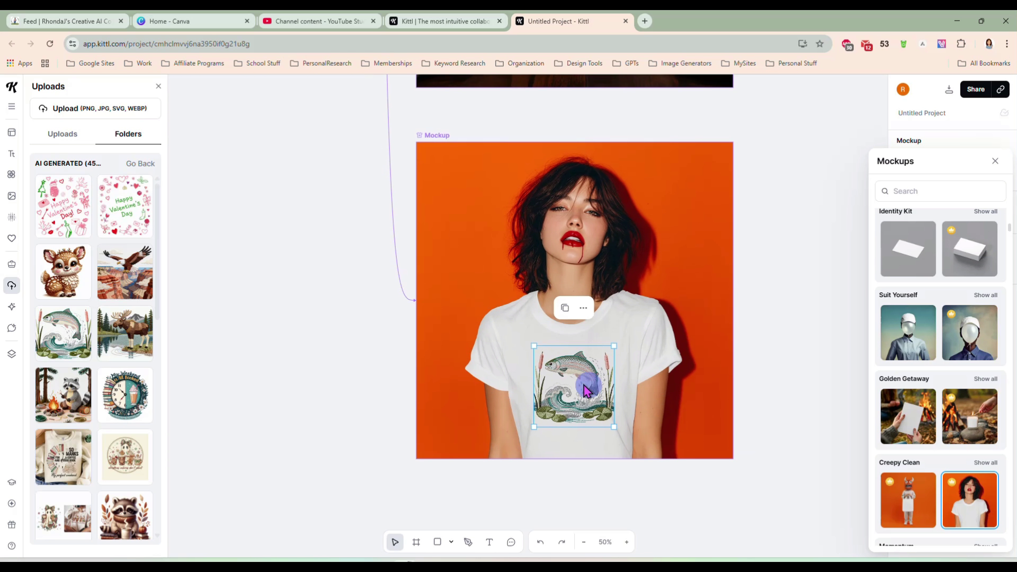
{"action": "left_click_drag", "start_coordinate": [582, 370], "coordinate": [571, 362]}
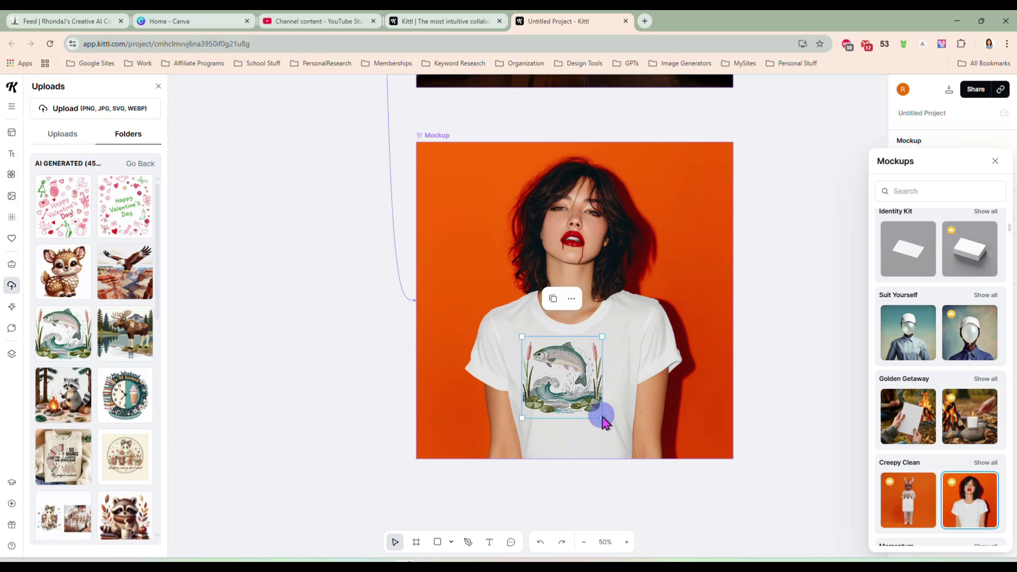
{"action": "mouse_move", "coordinate": [601, 417]}
{"action": "left_mouse_down"}
{"action": "mouse_move", "coordinate": [624, 445]}
{"action": "mouse_move", "coordinate": [609, 432]}
{"action": "left_mouse_up"}
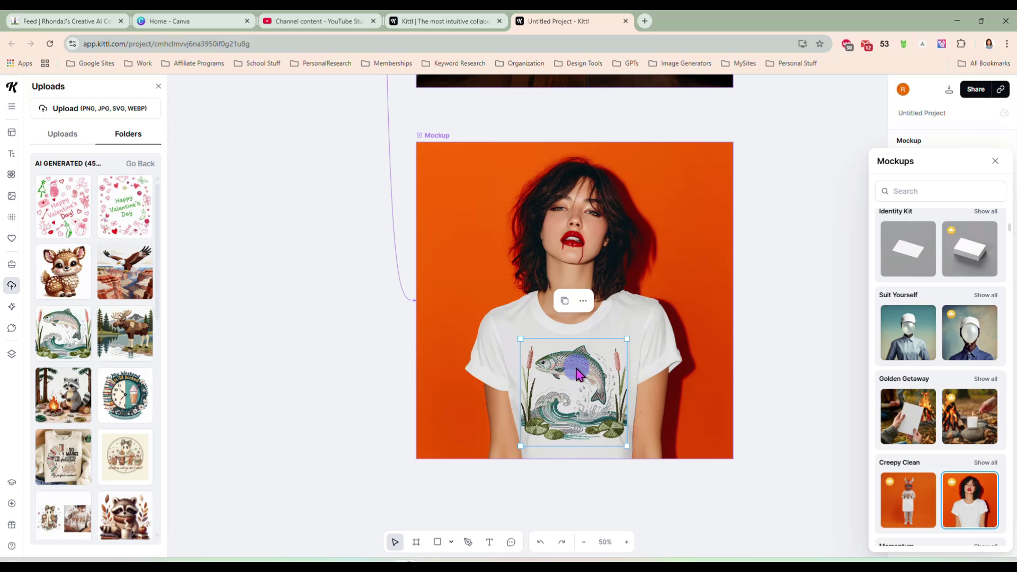
Recolour the T-shirt in the orange-background mockup to the muted red B15959
{"action": "left_click", "coordinate": [647, 313]}
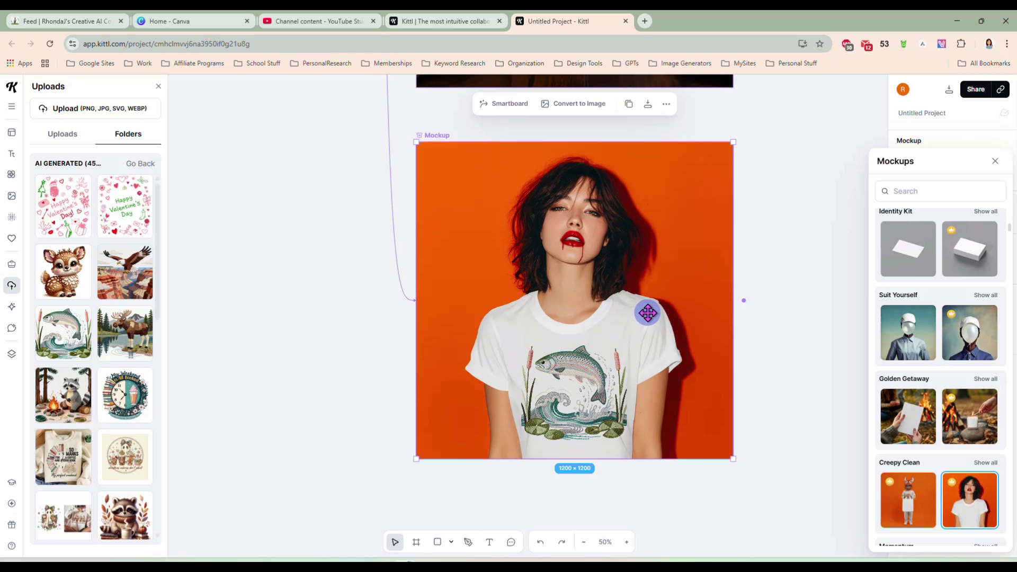
{"action": "left_click", "coordinate": [994, 161]}
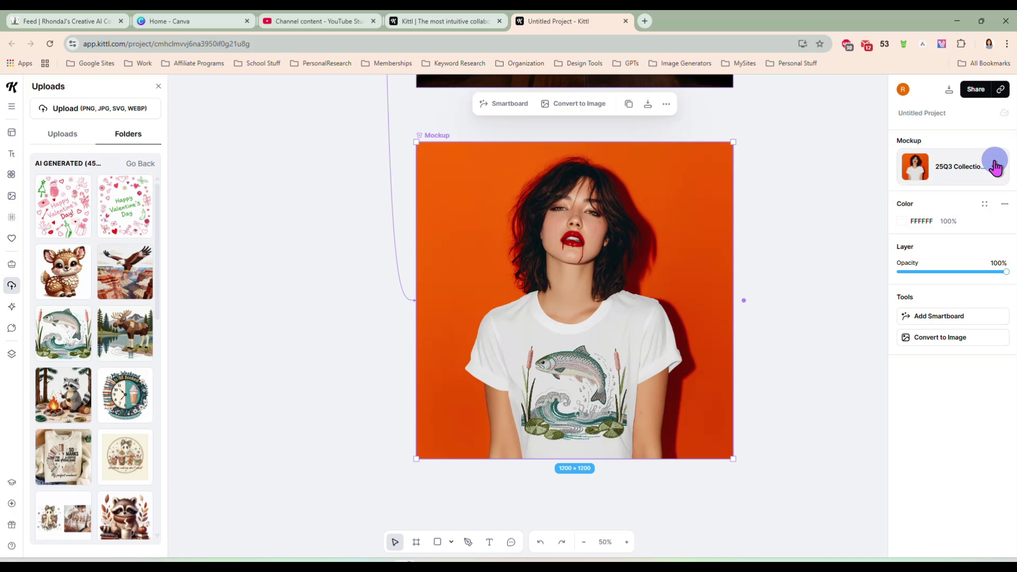
{"action": "left_click", "coordinate": [902, 225]}
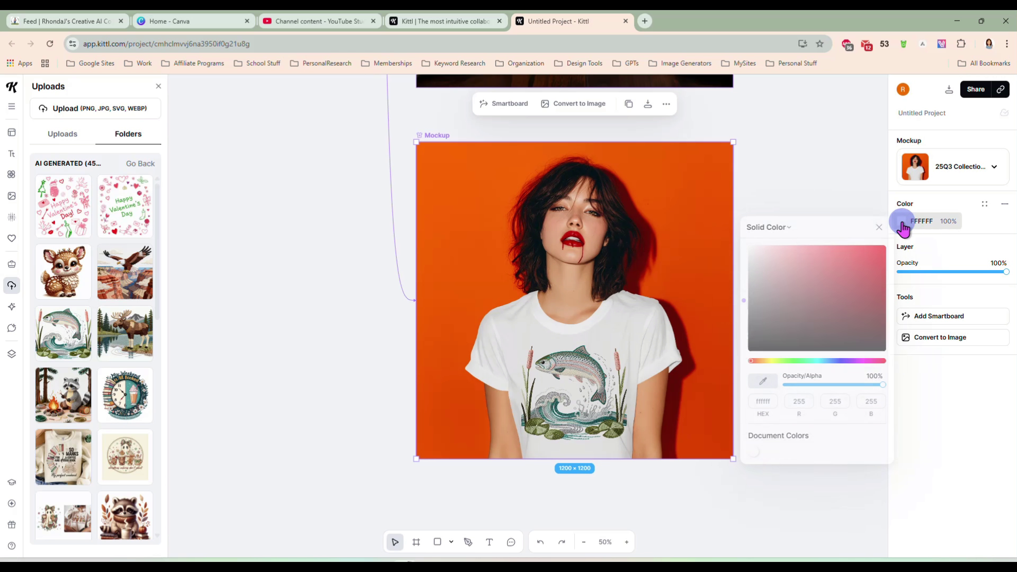
{"action": "left_click_drag", "start_coordinate": [810, 266], "coordinate": [818, 285]}
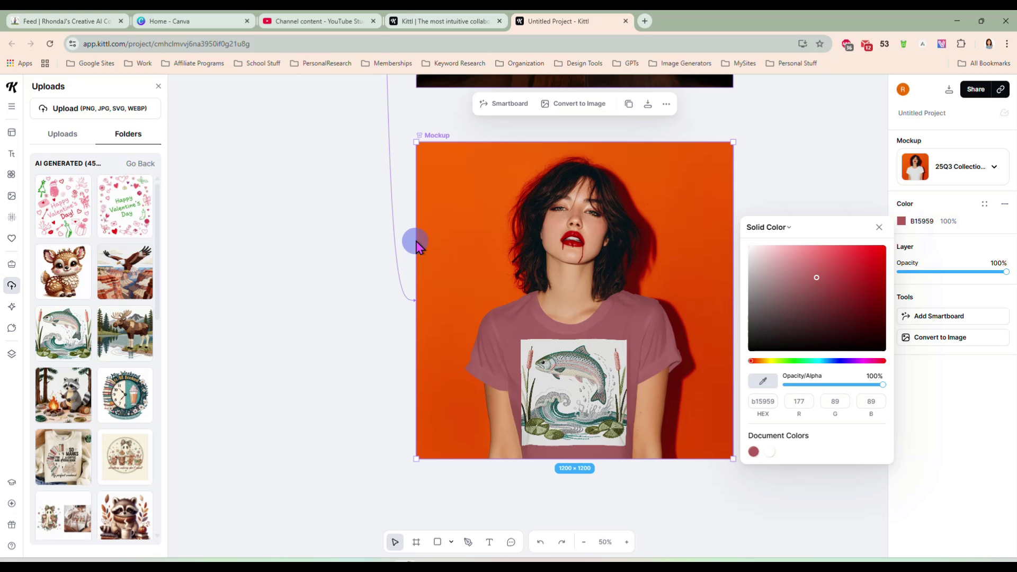
Move the Standard artboard down so it sits beside the gap between the sweatshirt and mug mockups
{"action": "scroll", "coordinate": [415, 245], "scroll_direction": "down", "scroll_amount": 5}
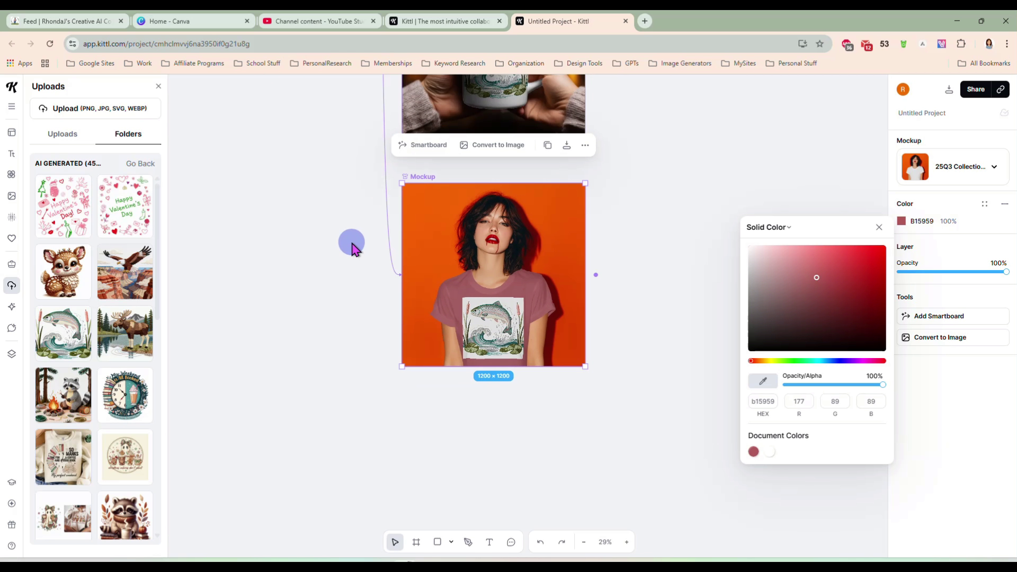
{"action": "left_click_drag", "start_coordinate": [361, 248], "coordinate": [541, 447]}
{"action": "left_click", "coordinate": [507, 129]}
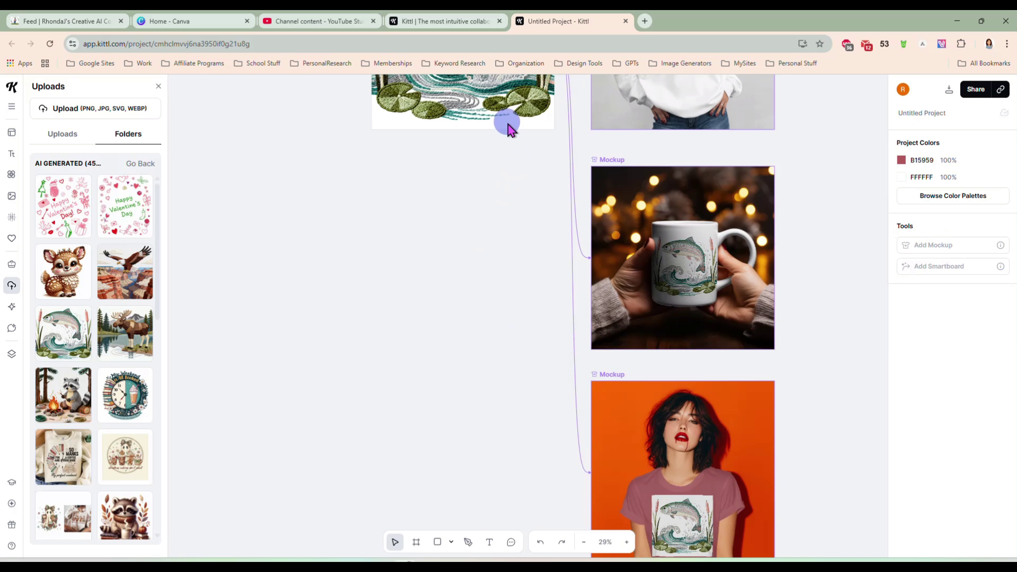
{"action": "left_click_drag", "start_coordinate": [502, 125], "coordinate": [458, 160]}
{"action": "scroll", "coordinate": [533, 225], "scroll_direction": "up", "scroll_amount": 4}
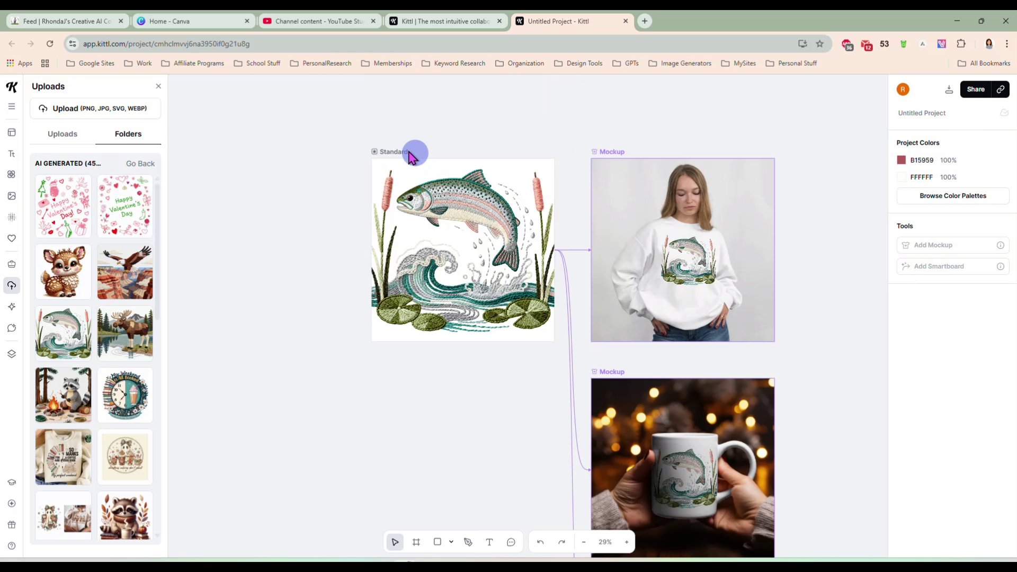
{"action": "left_click_drag", "start_coordinate": [396, 159], "coordinate": [389, 289]}
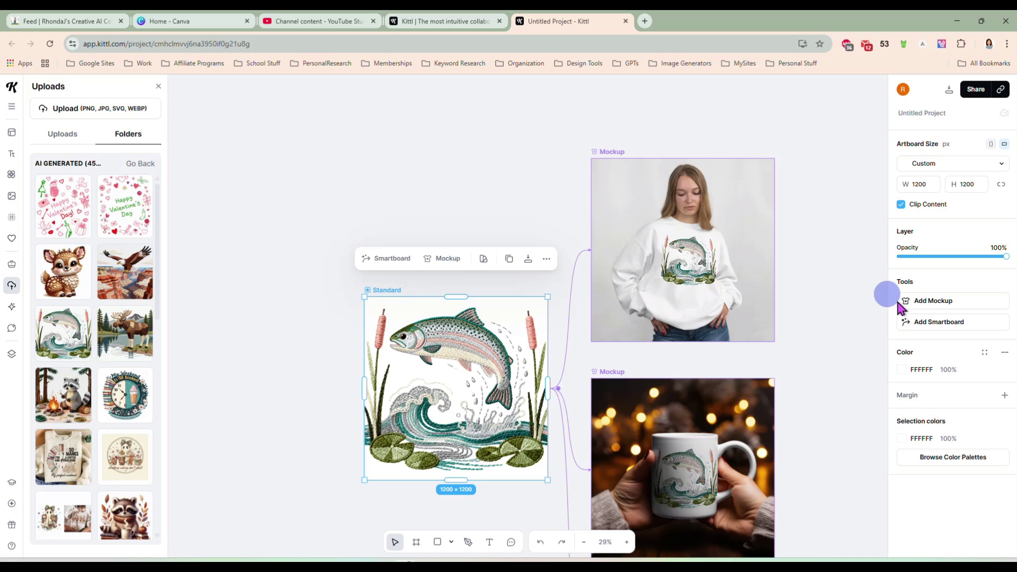
Set the Standard artboard's background to the document colour B15959, deselect it, and check the design on the T-shirt mockup
{"action": "left_click", "coordinate": [901, 369]}
{"action": "left_click", "coordinate": [753, 544]}
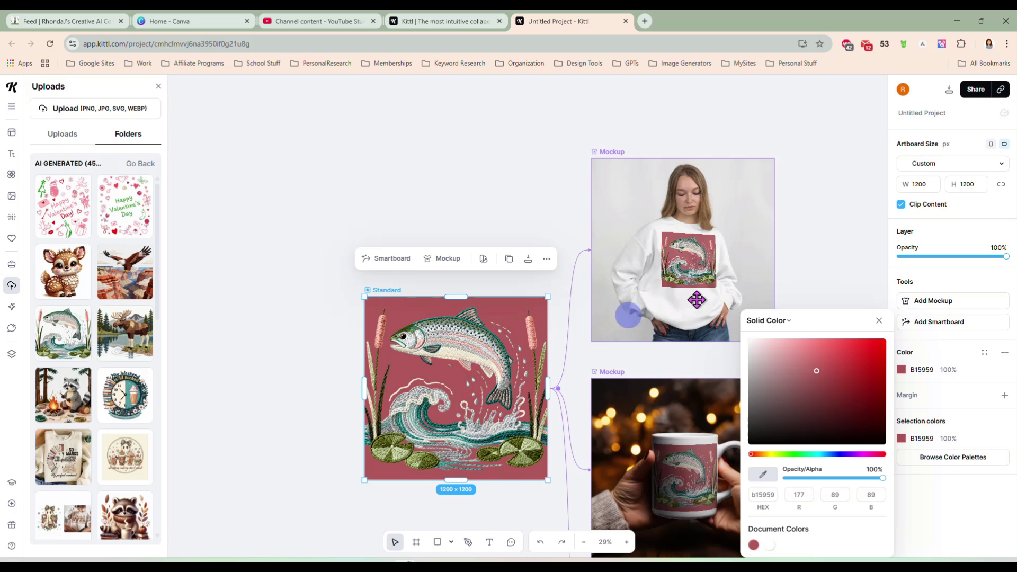
{"action": "left_click", "coordinate": [804, 261]}
{"action": "scroll", "coordinate": [803, 266], "scroll_direction": "down", "scroll_amount": 8}
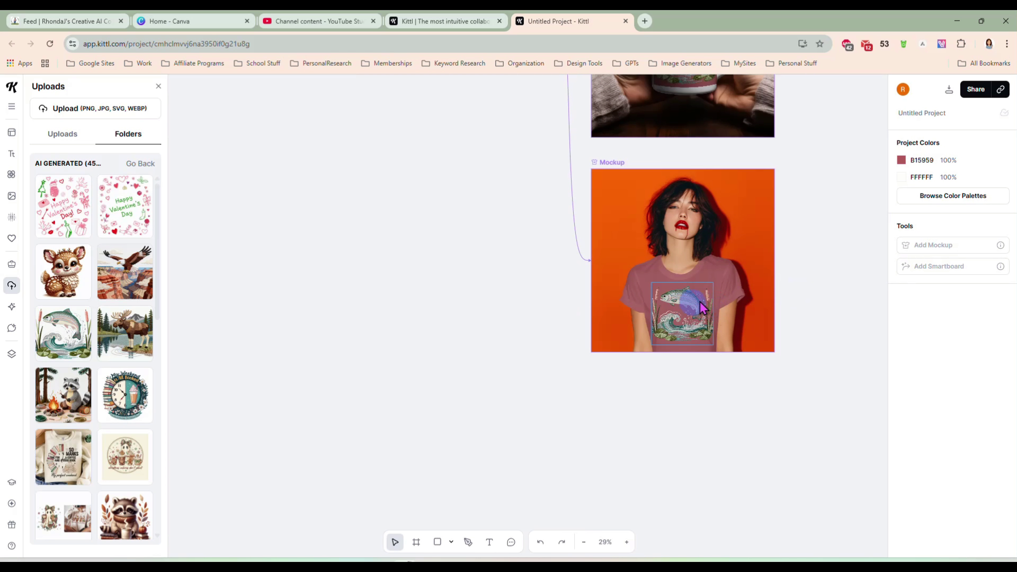
{"action": "scroll", "coordinate": [825, 332], "scroll_direction": "up", "scroll_amount": 5}
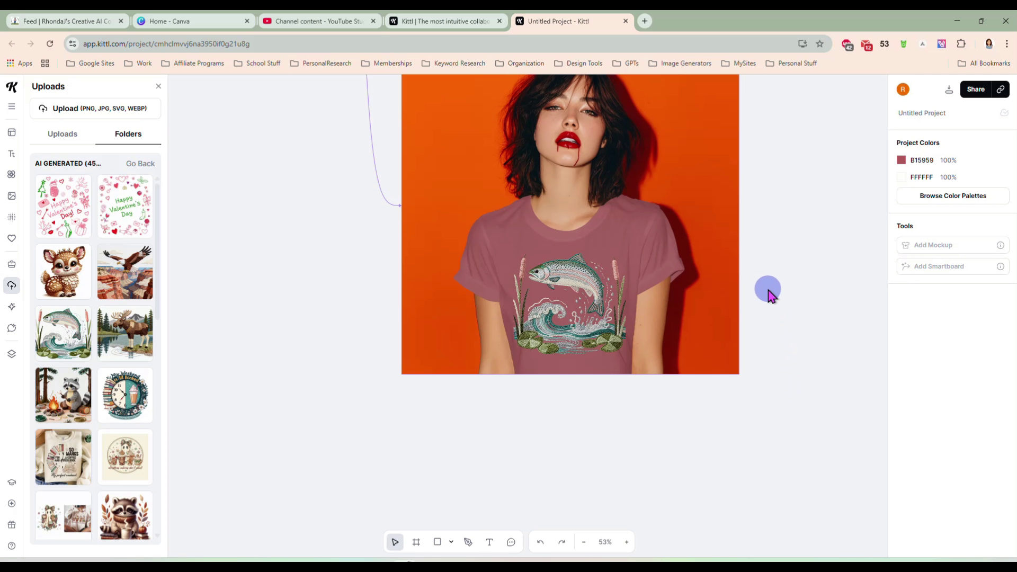
Change the Standard artboard's background to the pale aqua E6F7F9
{"action": "scroll", "coordinate": [769, 294], "scroll_direction": "down", "scroll_amount": 5}
{"action": "left_click_drag", "start_coordinate": [799, 290], "coordinate": [761, 438]}
{"action": "scroll", "coordinate": [760, 395], "scroll_direction": "down", "scroll_amount": 4}
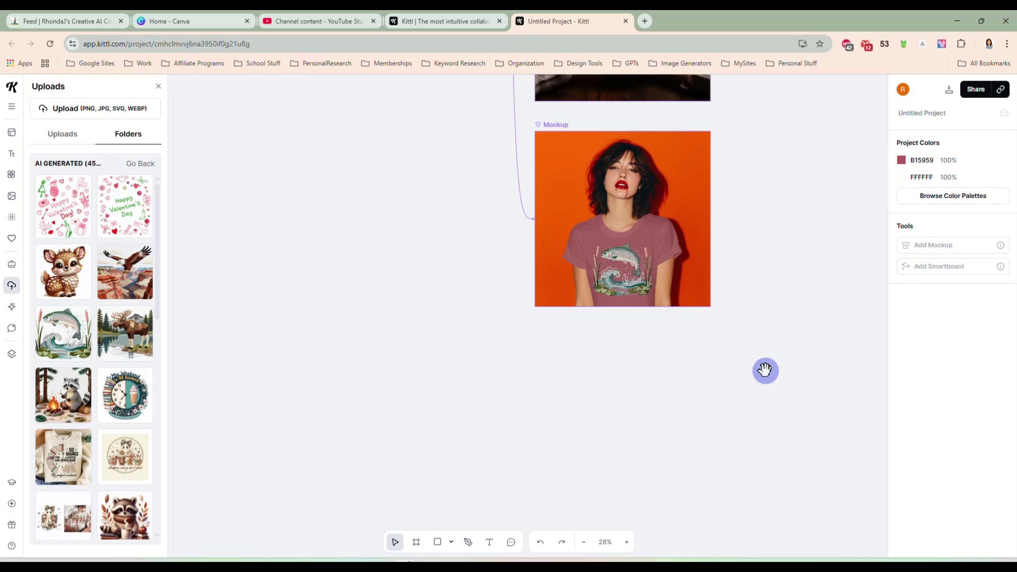
{"action": "scroll", "coordinate": [764, 317], "scroll_direction": "down", "scroll_amount": 3}
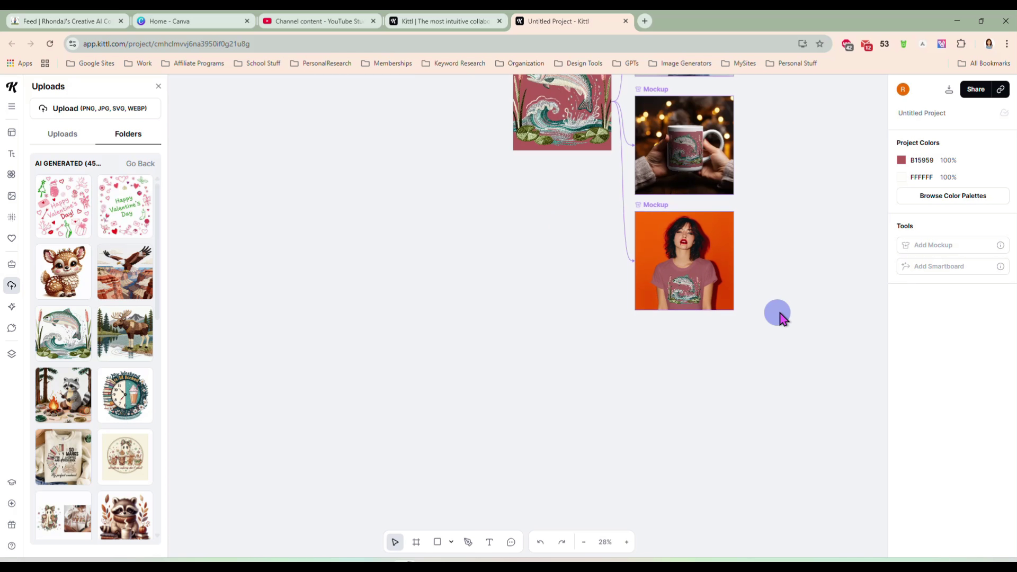
{"action": "left_click_drag", "start_coordinate": [785, 308], "coordinate": [631, 461]}
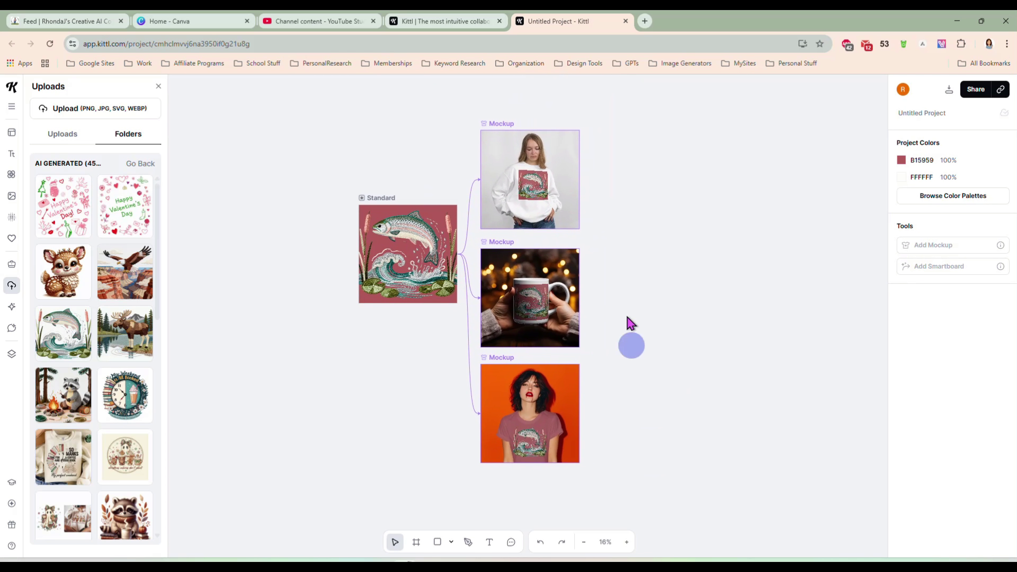
{"action": "left_click", "coordinate": [532, 212]}
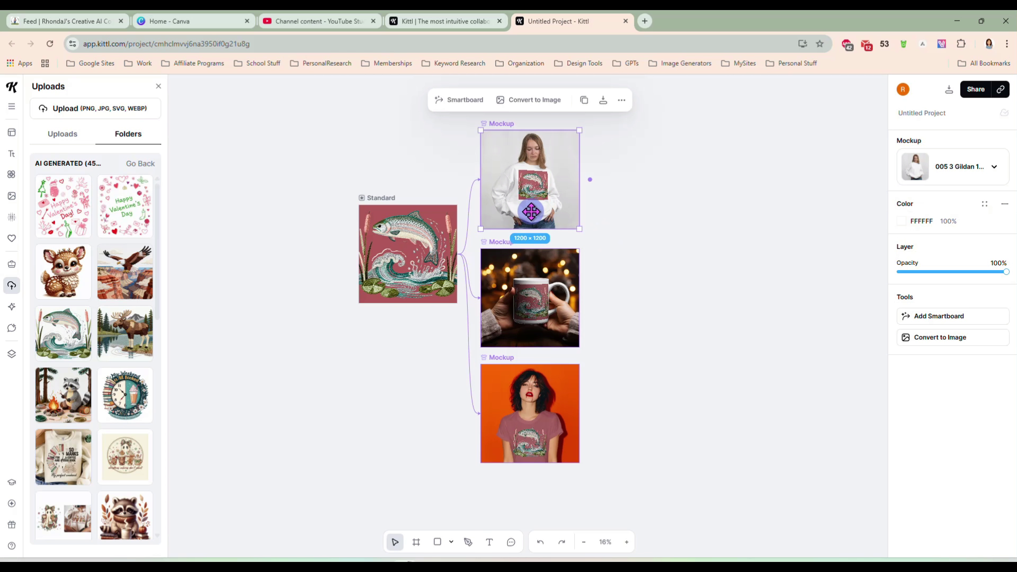
{"action": "left_click", "coordinate": [901, 228]}
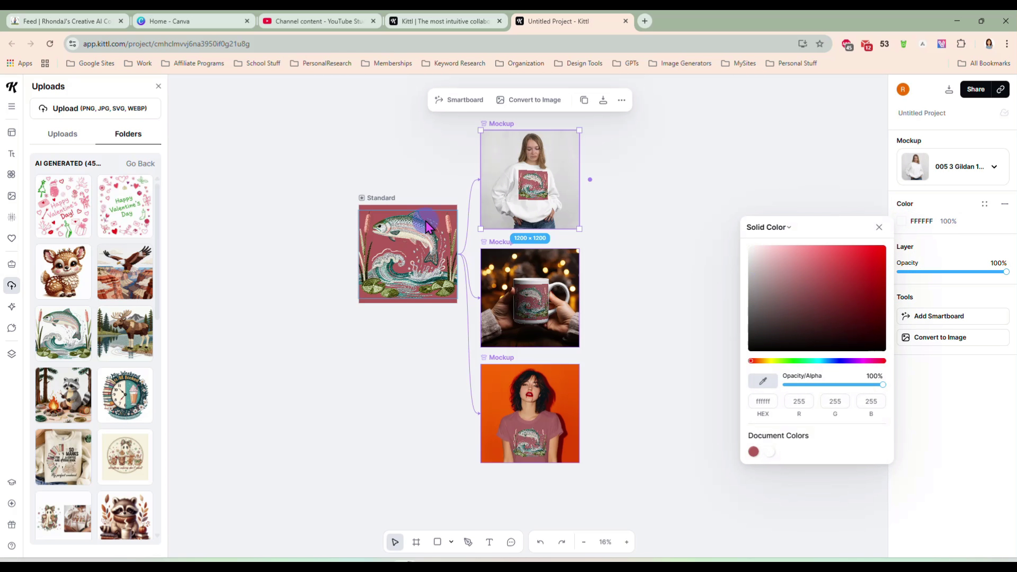
{"action": "left_click", "coordinate": [387, 199]}
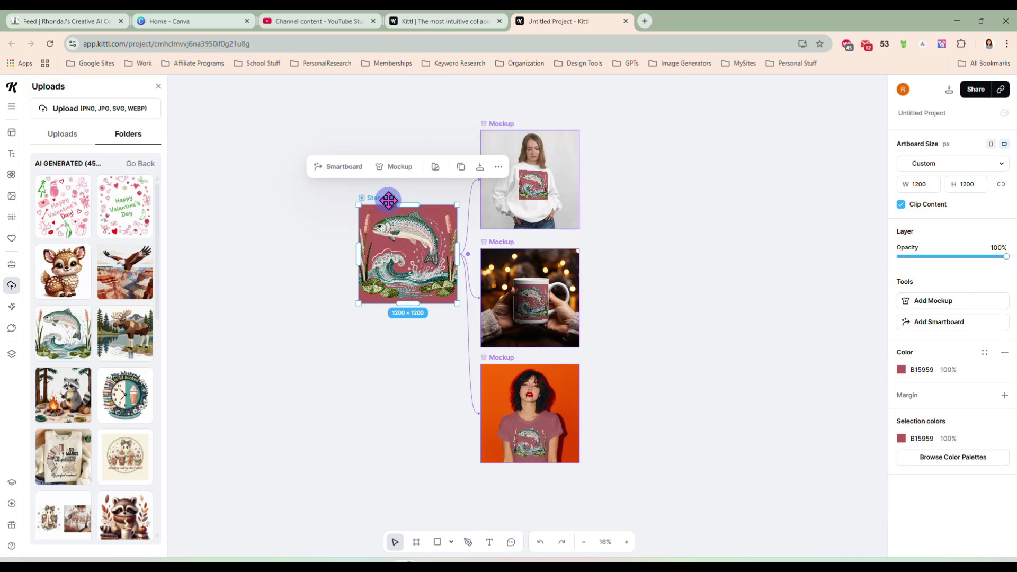
{"action": "left_click", "coordinate": [901, 369]}
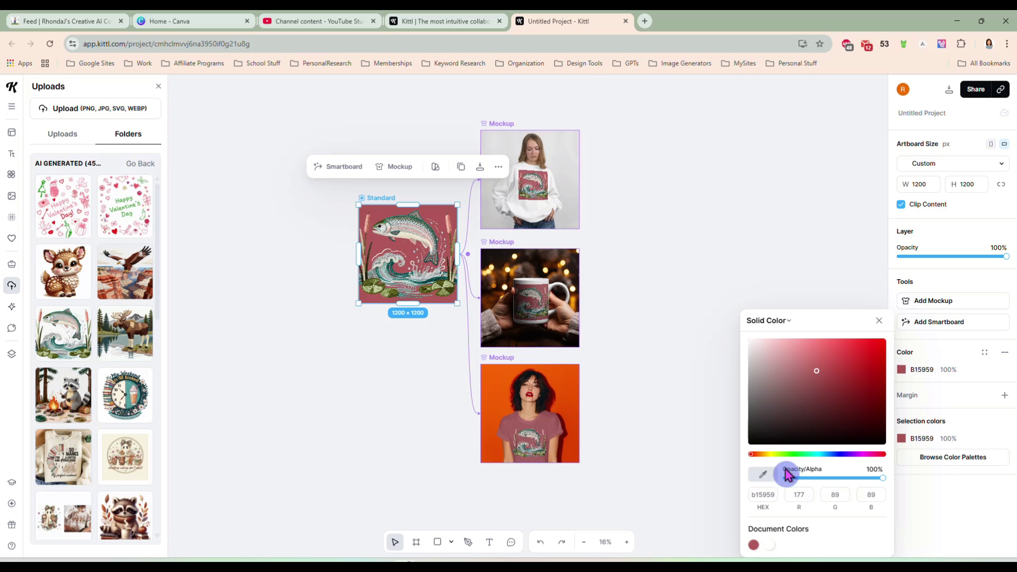
{"action": "left_click", "coordinate": [820, 454]}
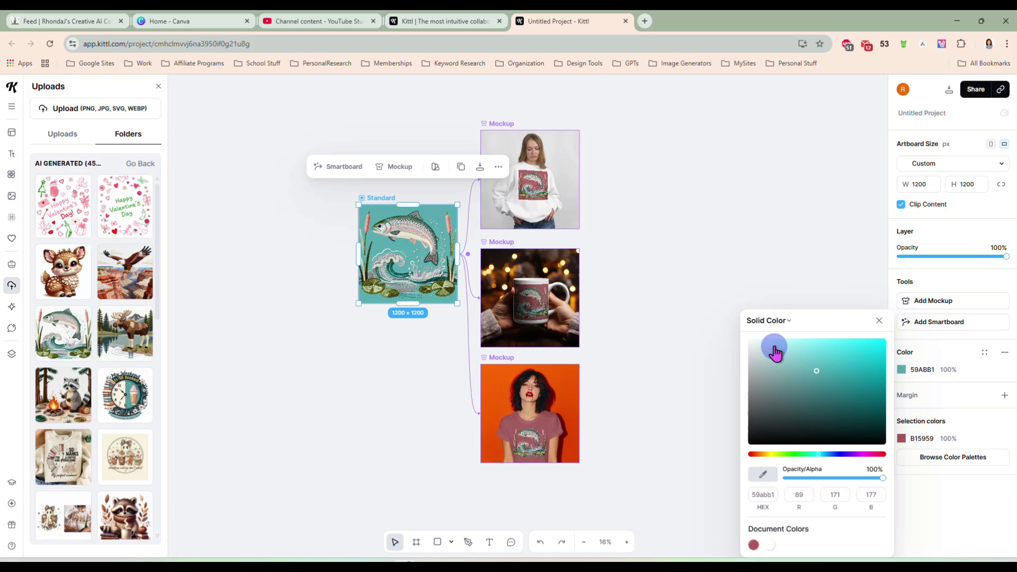
{"action": "left_click", "coordinate": [778, 347]}
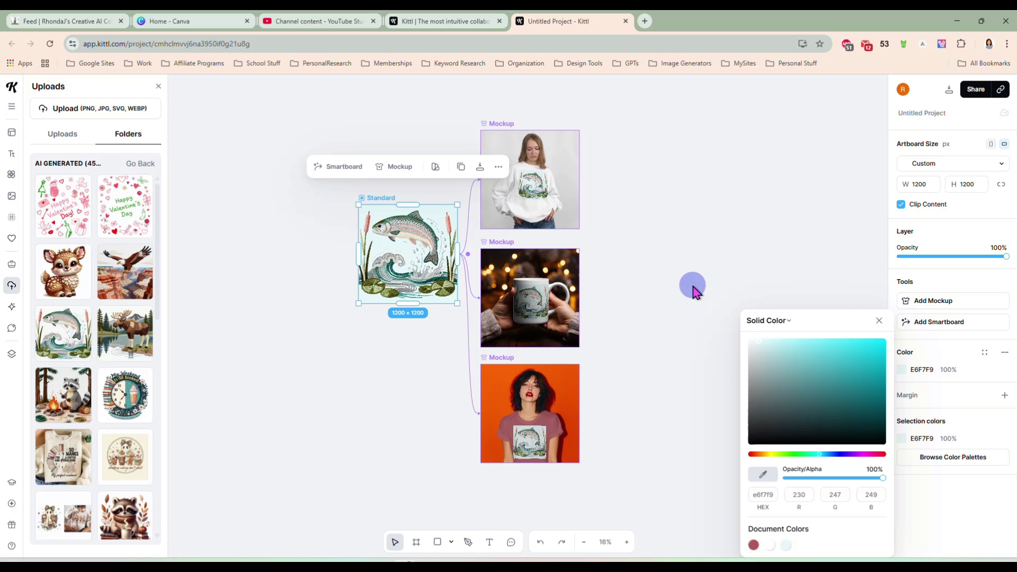
Recolour the sweatshirt and the T-shirt in their mockups with the document colour E6F7F9
{"action": "left_click", "coordinate": [538, 213]}
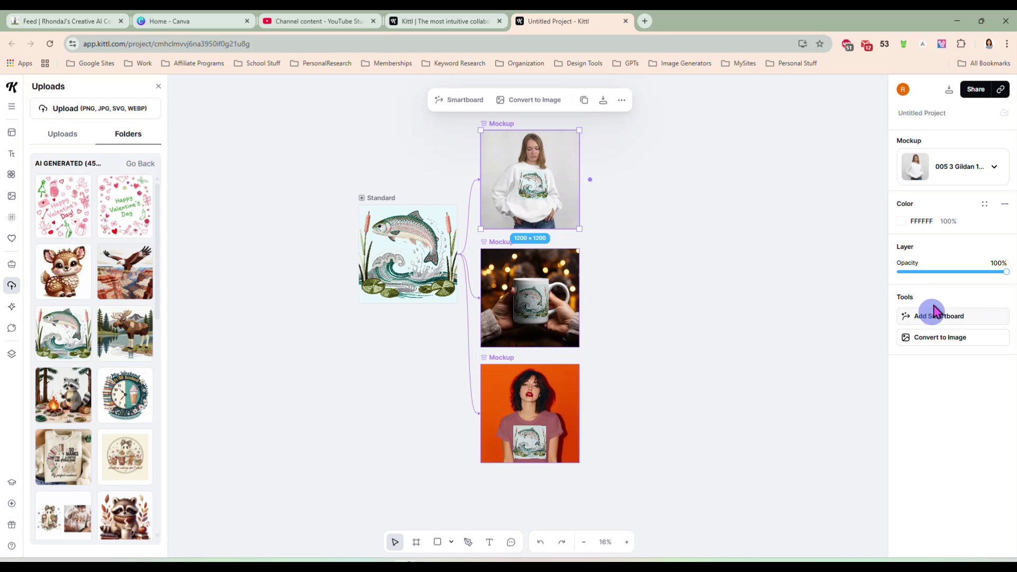
{"action": "left_click", "coordinate": [906, 223]}
{"action": "left_click", "coordinate": [783, 449]}
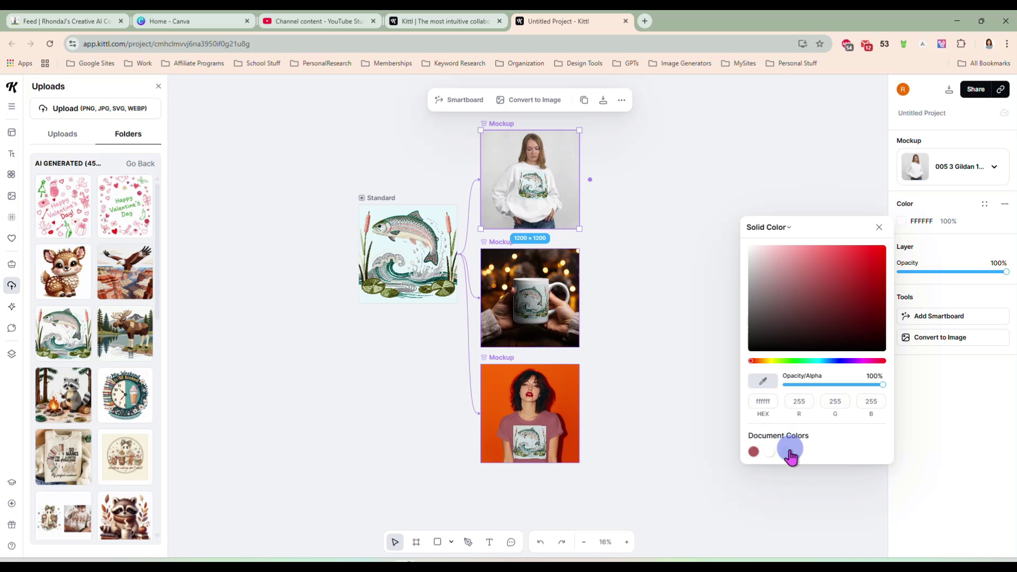
{"action": "left_click", "coordinate": [551, 434]}
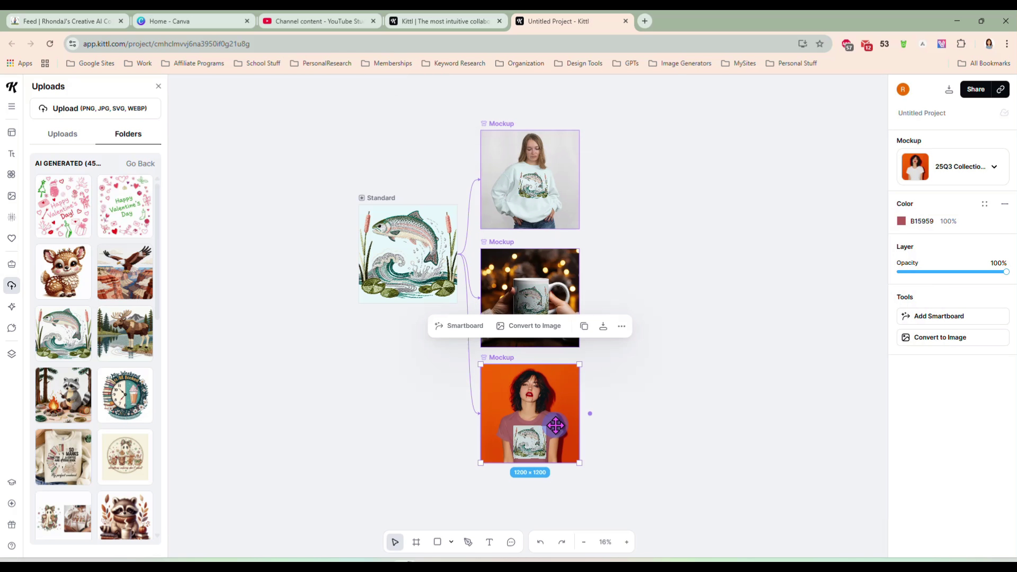
{"action": "left_click", "coordinate": [901, 221]}
{"action": "left_click", "coordinate": [784, 452]}
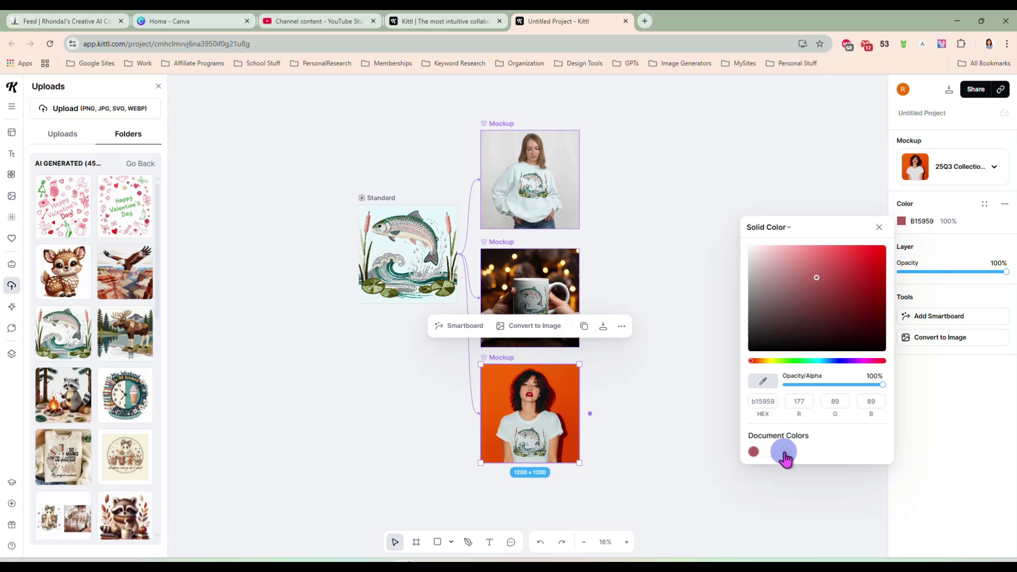
Recolour the mug in its mockup with the document colour E6F7F9 and deselect it
{"action": "left_click", "coordinate": [538, 294]}
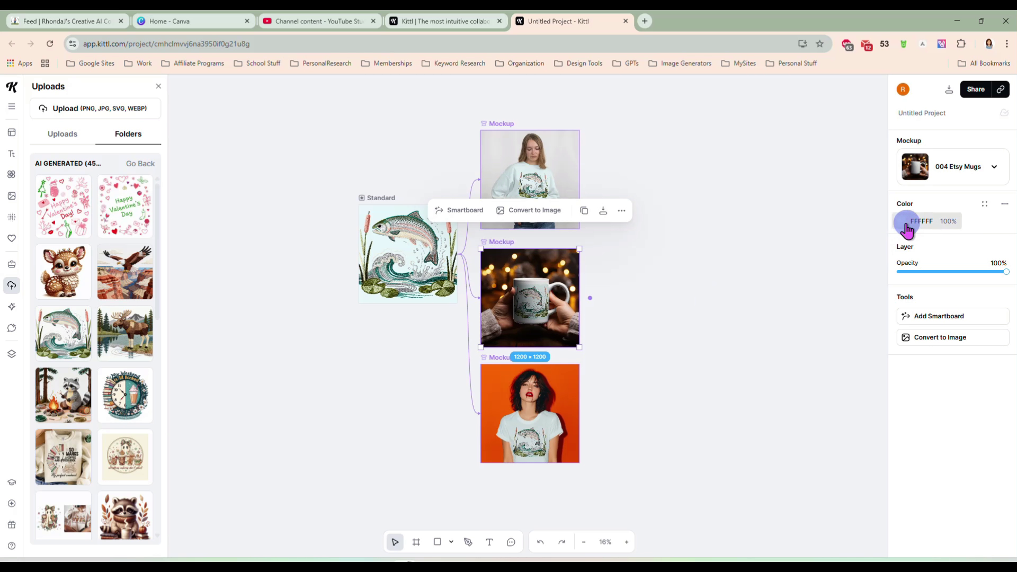
{"action": "left_click", "coordinate": [681, 238]}
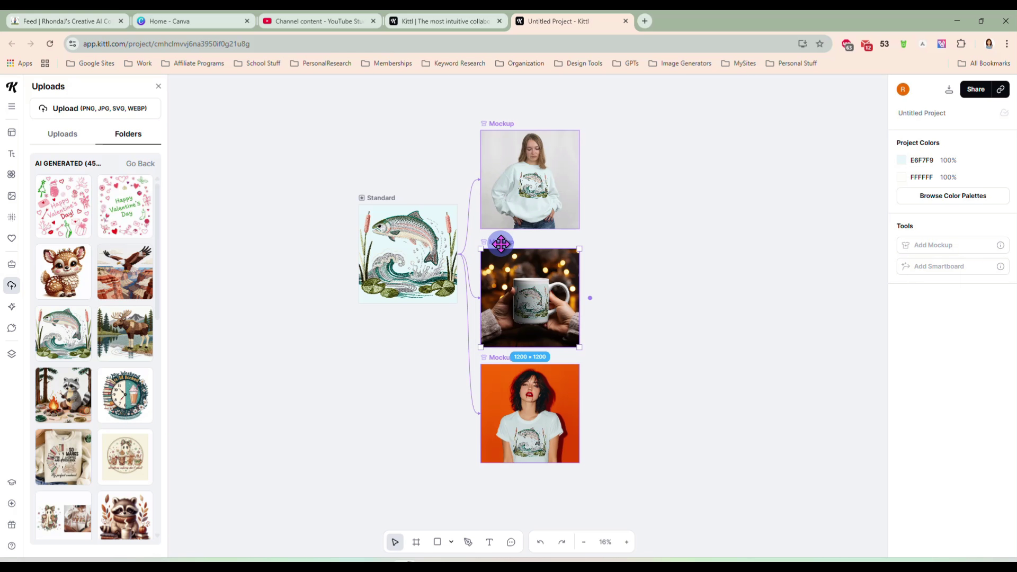
{"action": "left_click", "coordinate": [498, 242]}
{"action": "left_click", "coordinate": [900, 221]}
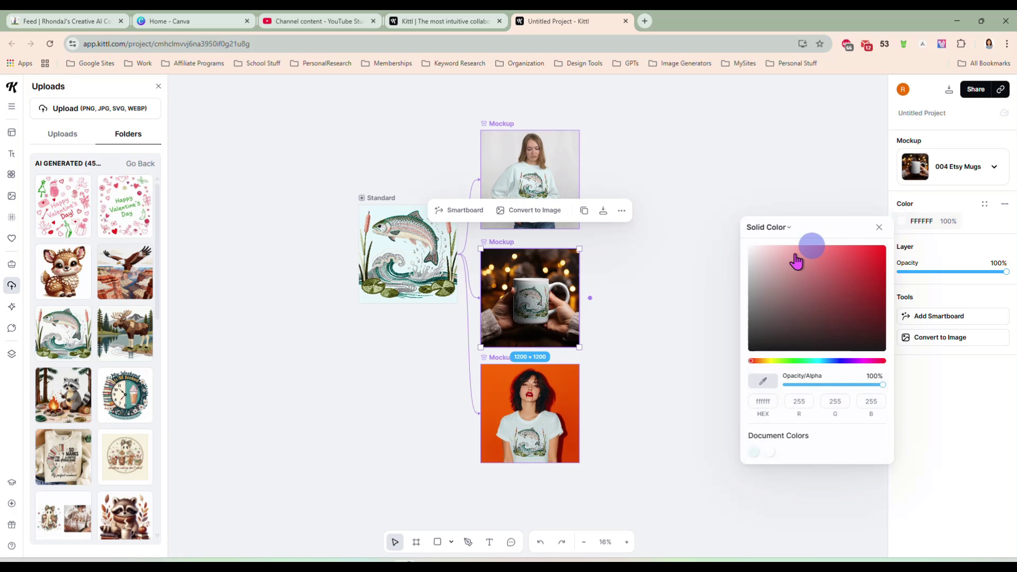
{"action": "left_click", "coordinate": [755, 453]}
{"action": "left_click", "coordinate": [645, 333]}
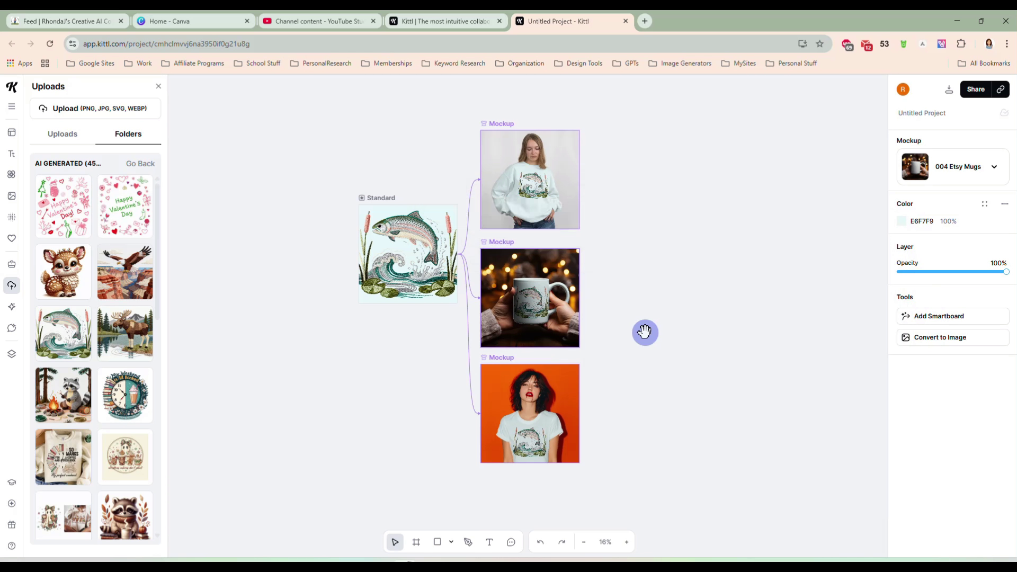
{"action": "left_click", "coordinate": [646, 339]}
Move the mug mockup away from the mockup column and place the orange-background T-shirt mockup level with it, between artboard and mug
{"action": "scroll", "coordinate": [642, 340], "scroll_direction": "up", "scroll_amount": 5}
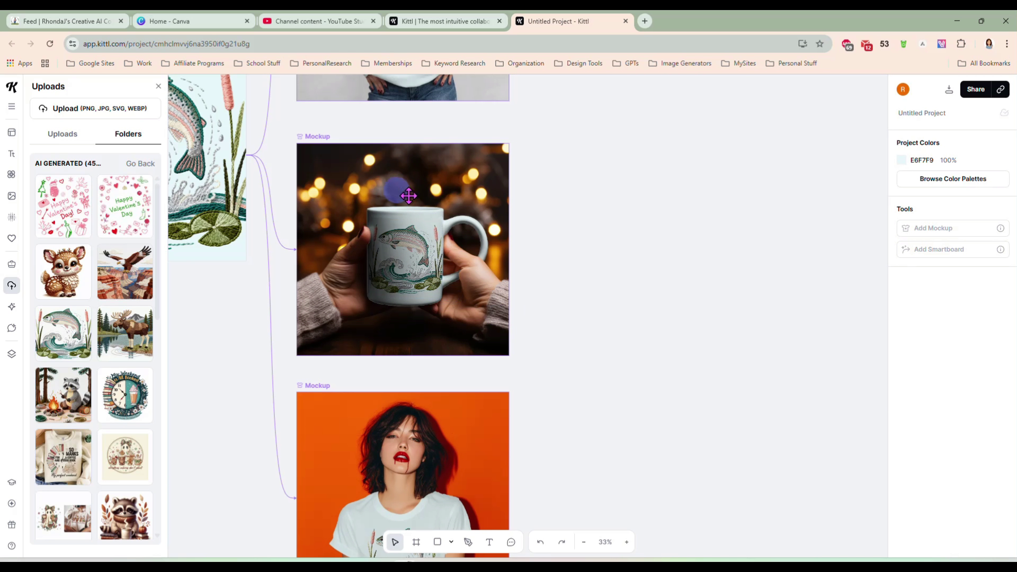
{"action": "left_click_drag", "start_coordinate": [316, 139], "coordinate": [641, 170]}
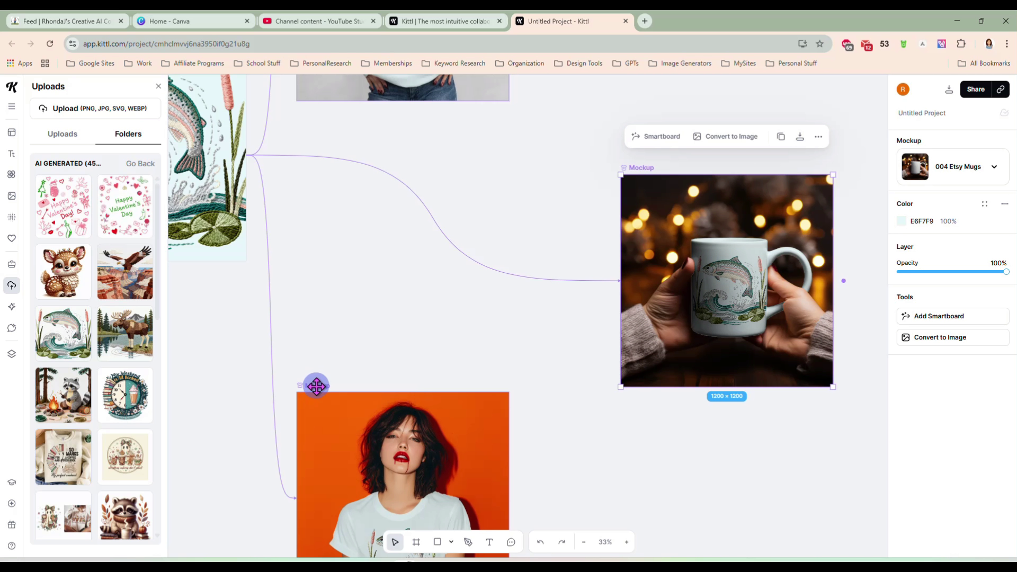
{"action": "left_click_drag", "start_coordinate": [316, 386], "coordinate": [361, 169]}
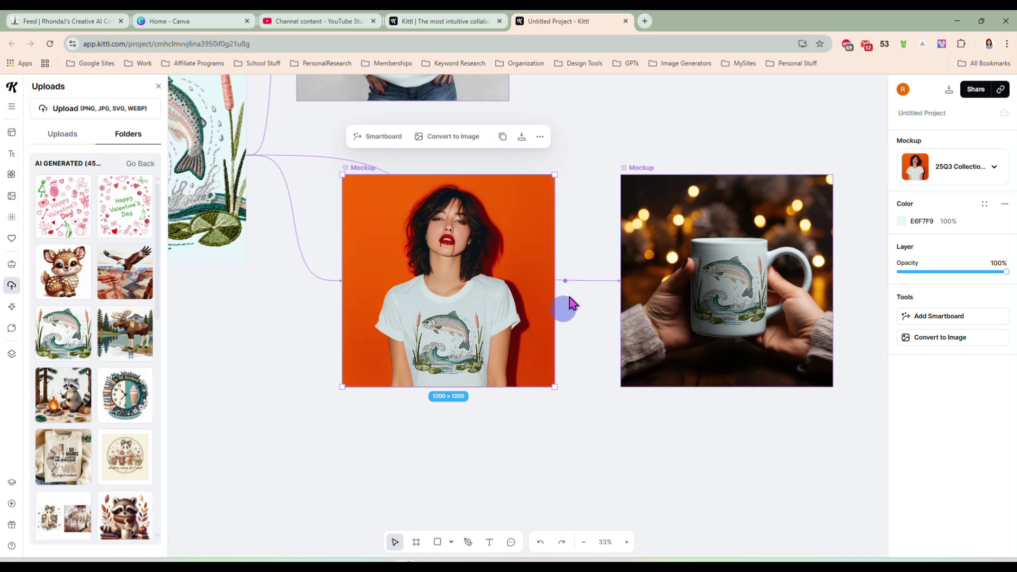
{"action": "scroll", "coordinate": [586, 405], "scroll_direction": "down", "scroll_amount": 2}
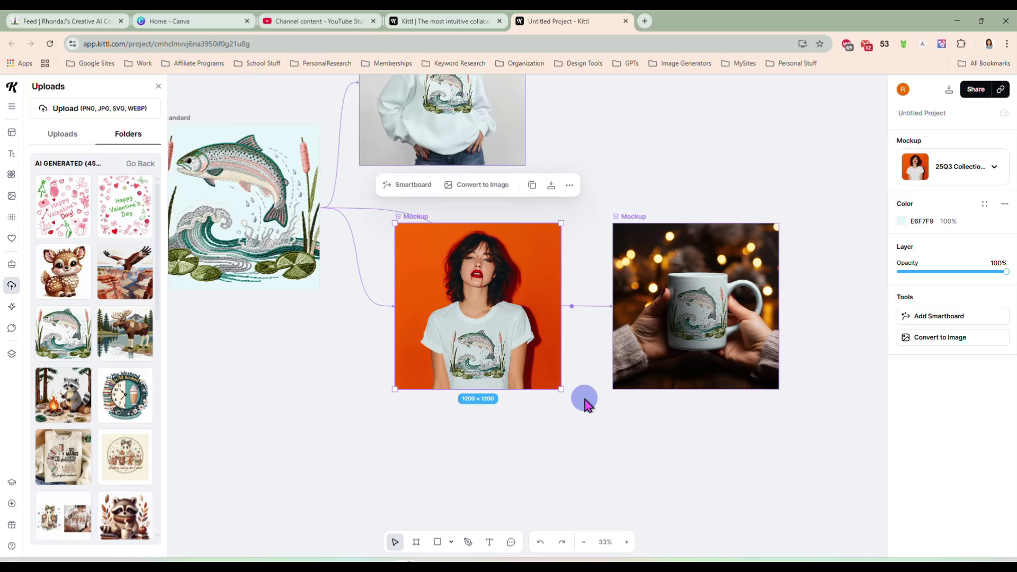
{"action": "scroll", "coordinate": [585, 403], "scroll_direction": "down", "scroll_amount": 2}
Delete the sweatshirt, T-shirt and mug mockups and the trout illustration, leaving only the Standard artboard
{"action": "left_click", "coordinate": [471, 151]}
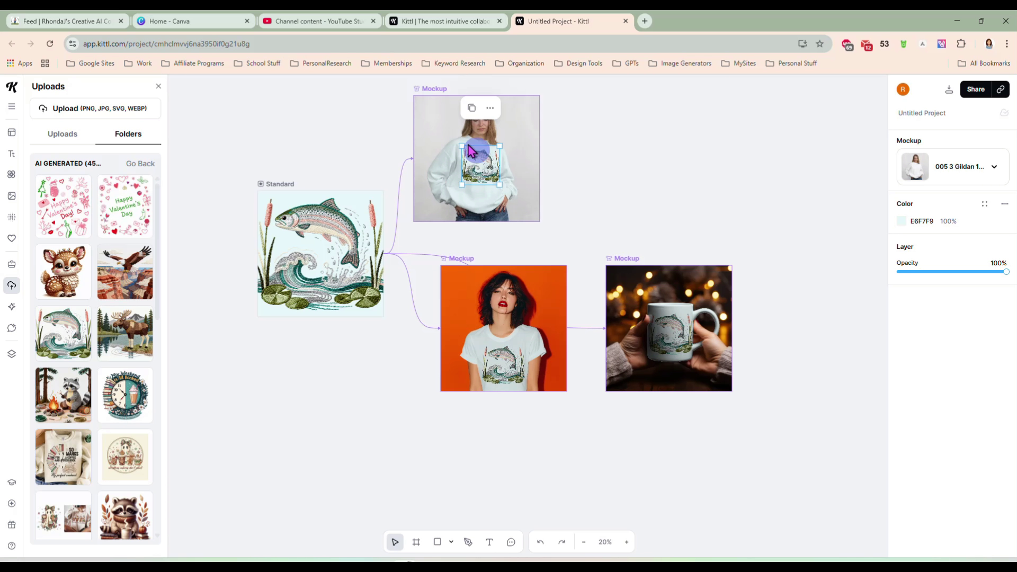
{"action": "left_click", "coordinate": [430, 89]}
{"action": "key", "text": "Delete"}
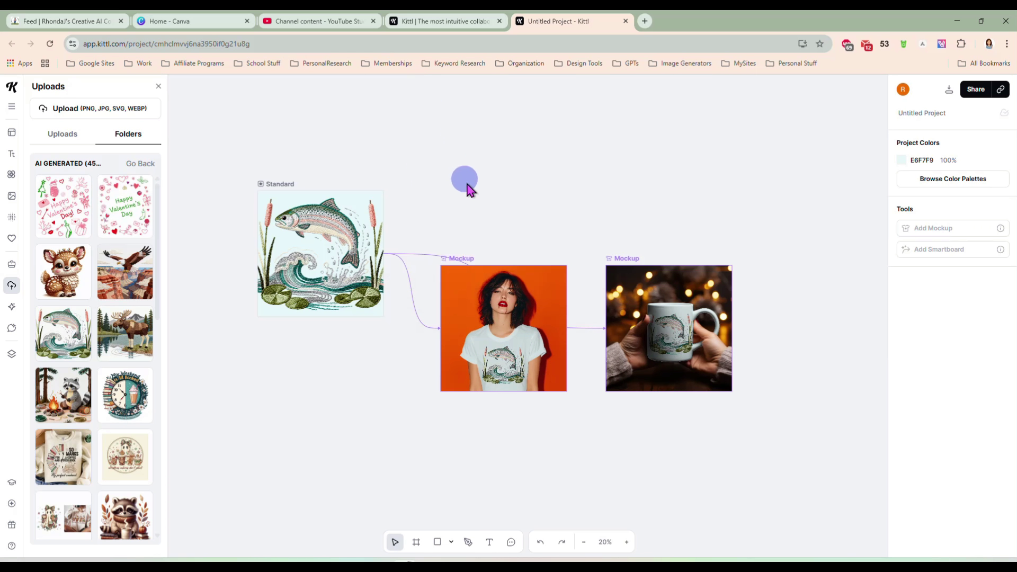
{"action": "left_click", "coordinate": [460, 257]}
{"action": "key", "text": "Delete"}
{"action": "left_click", "coordinate": [625, 258]}
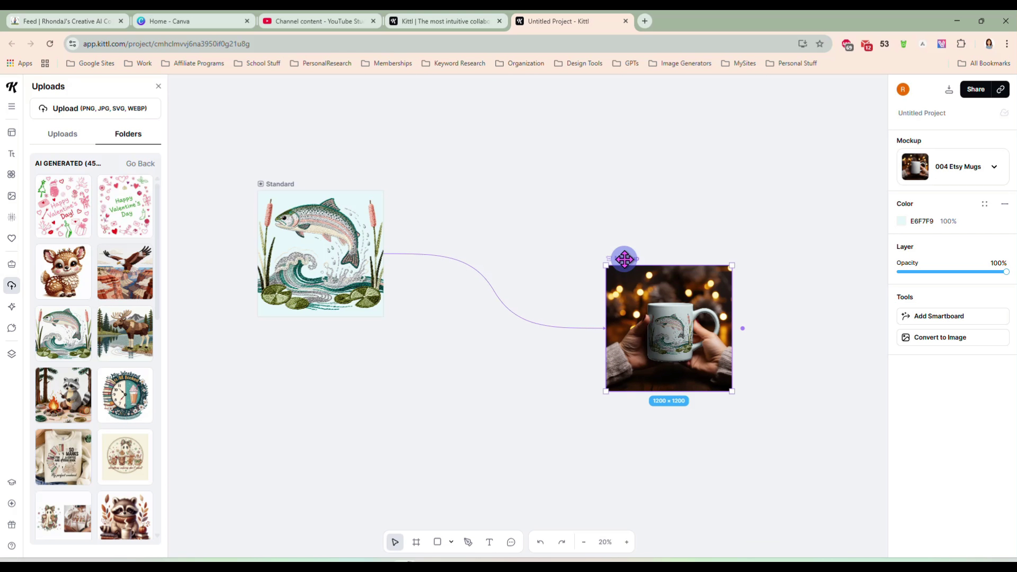
{"action": "key", "text": "Delete"}
{"action": "left_click", "coordinate": [374, 237]}
{"action": "key", "text": "Delete"}
Set the empty Standard artboard's background to white FFFFFF and deselect it
{"action": "left_click", "coordinate": [340, 209]}
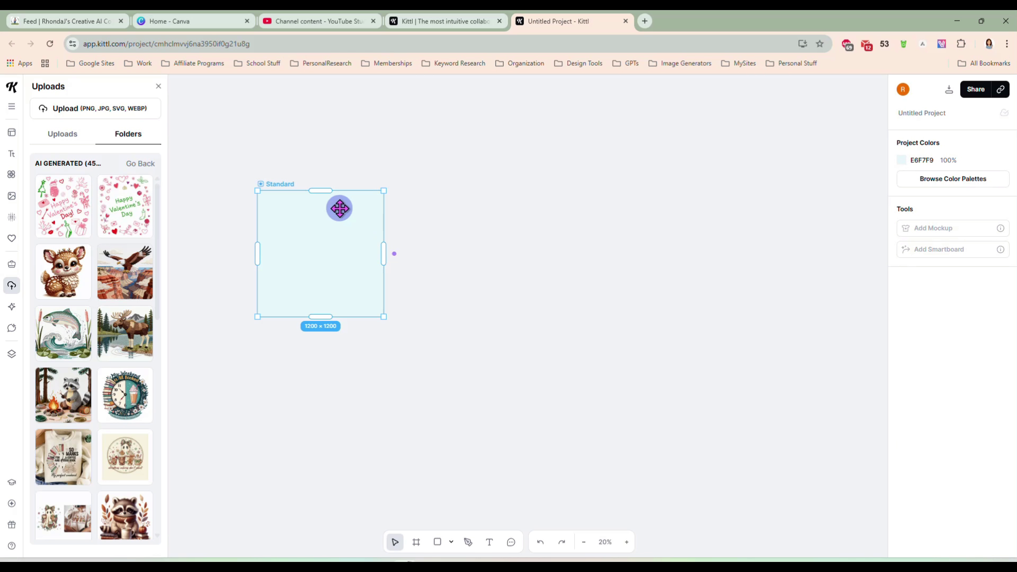
{"action": "left_click", "coordinate": [901, 369]}
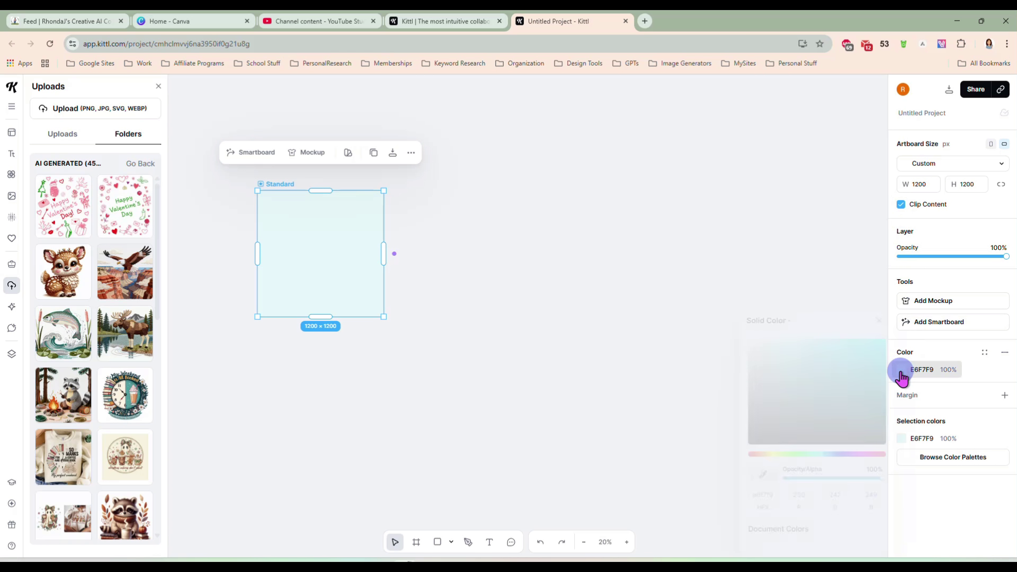
{"action": "left_click_drag", "start_coordinate": [769, 346], "coordinate": [718, 325]}
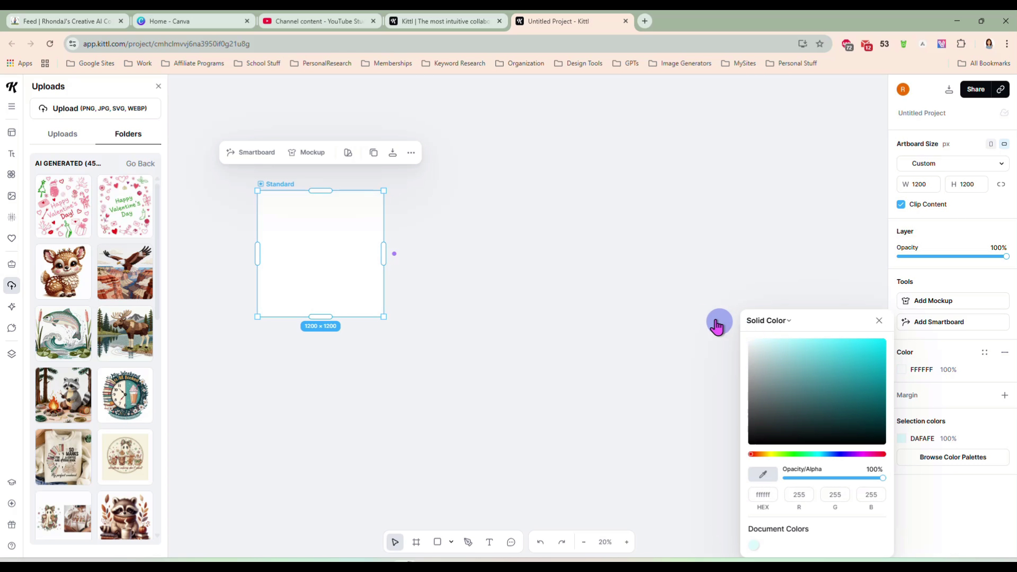
{"action": "left_click", "coordinate": [551, 292]}
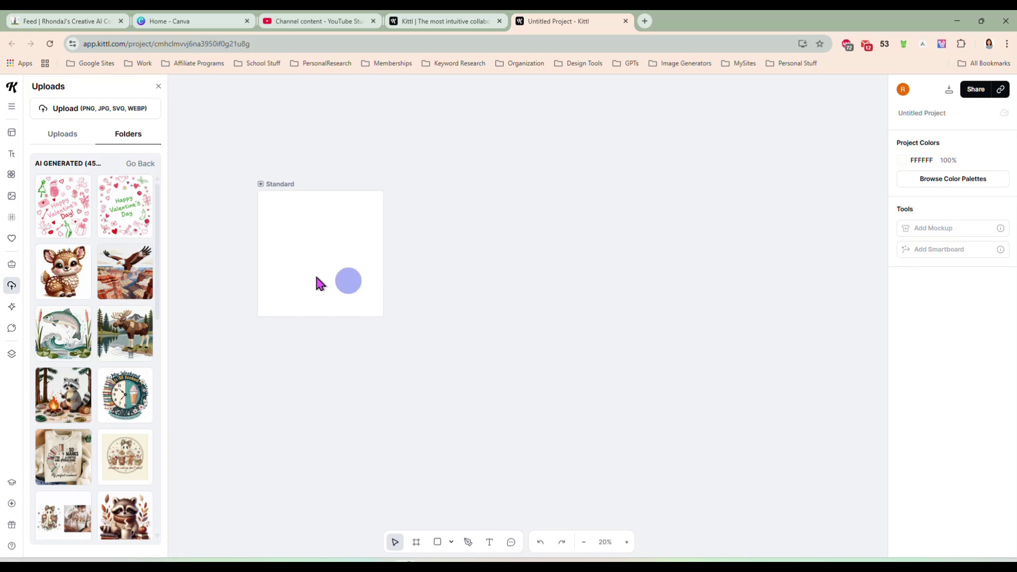
Place the patchwork bunny illustration with the pumpkin from the AI GENERATED uploads folder onto the Standard artboard
{"action": "scroll", "coordinate": [106, 350], "scroll_direction": "down", "scroll_amount": 5}
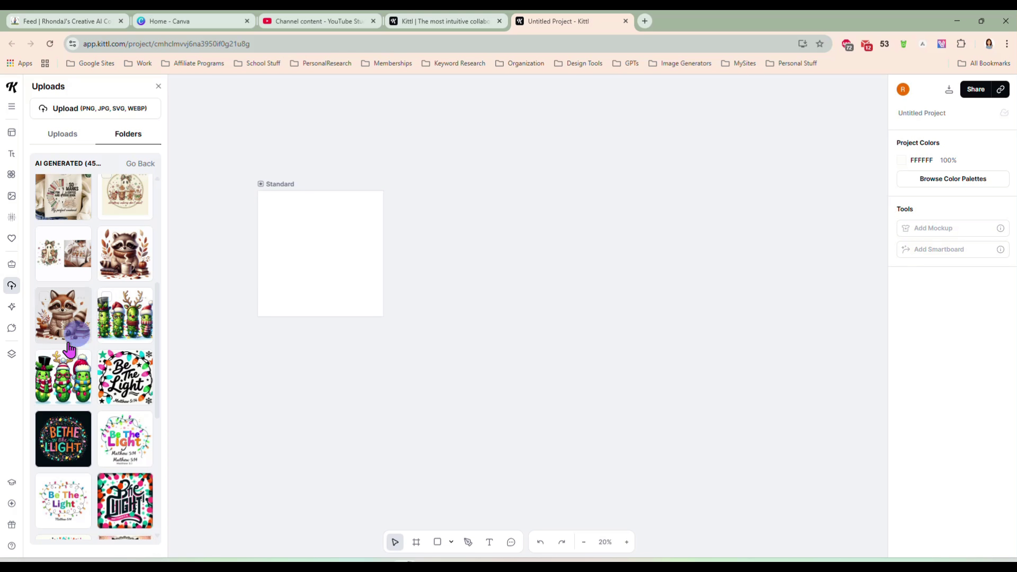
{"action": "left_click", "coordinate": [129, 323]}
{"action": "left_click_drag", "start_coordinate": [129, 323], "coordinate": [112, 374]}
{"action": "scroll", "coordinate": [121, 384], "scroll_direction": "down", "scroll_amount": 2}
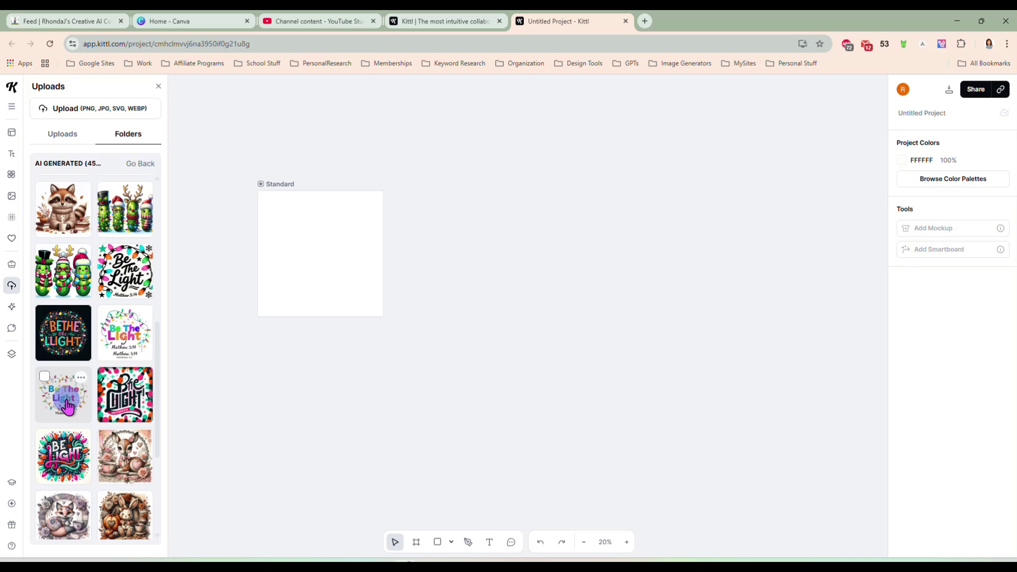
{"action": "scroll", "coordinate": [68, 406], "scroll_direction": "down", "scroll_amount": 3}
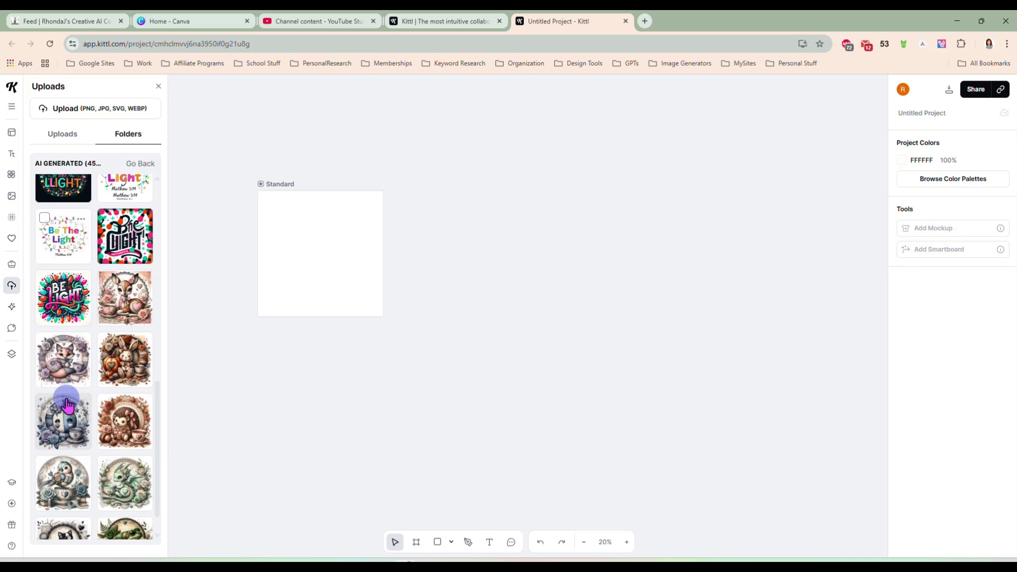
{"action": "left_click", "coordinate": [129, 369]}
{"action": "left_click_drag", "start_coordinate": [468, 330], "coordinate": [355, 292]}
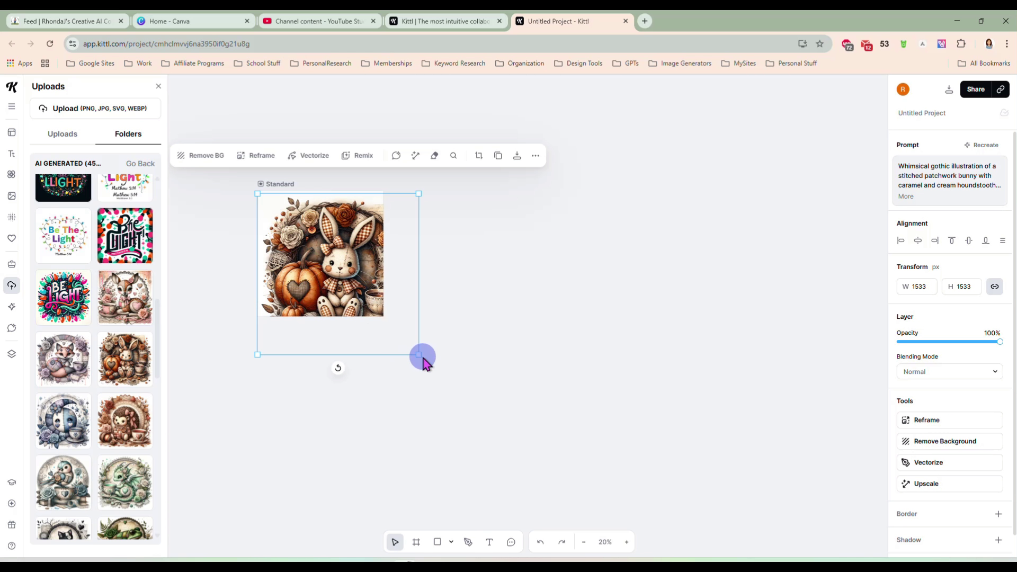
Scale the bunny illustration down to about 1172 × 1172 px, position it within the Standard artboard, and deselect it
{"action": "left_click_drag", "start_coordinate": [417, 354], "coordinate": [373, 324]}
{"action": "left_click_drag", "start_coordinate": [328, 283], "coordinate": [328, 276]}
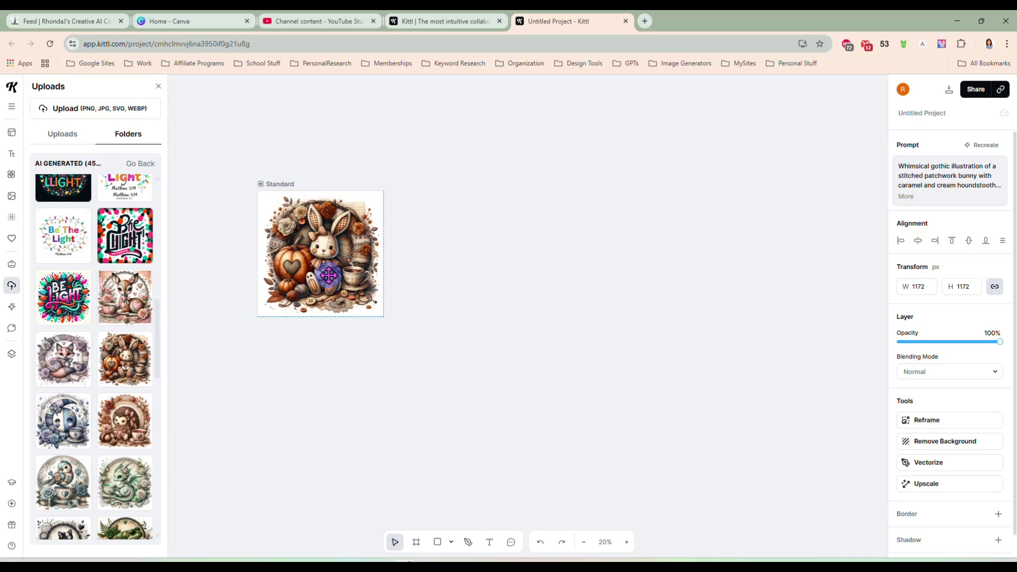
{"action": "left_click_drag", "start_coordinate": [328, 276], "coordinate": [328, 272]}
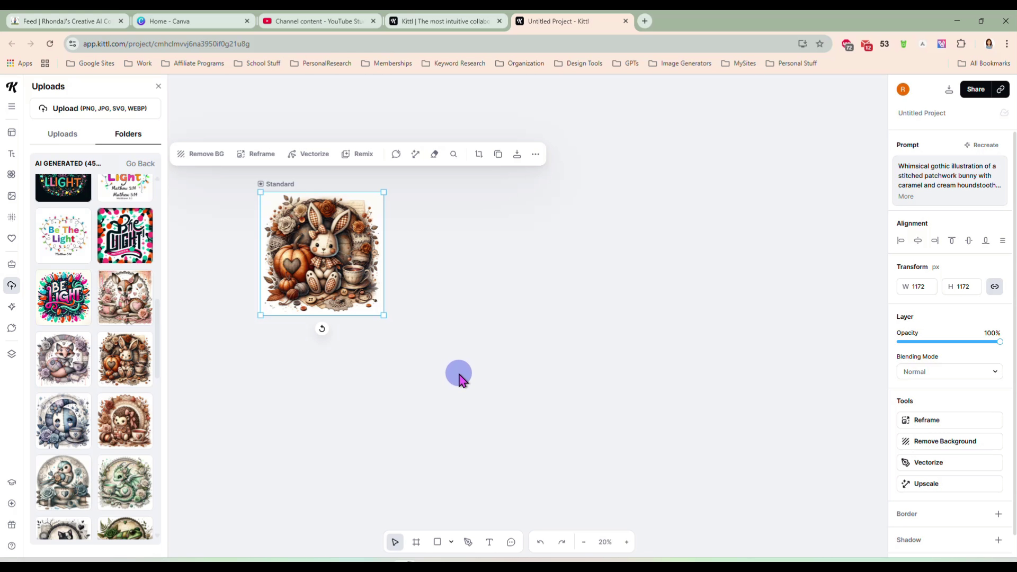
{"action": "scroll", "coordinate": [459, 373], "scroll_direction": "up", "scroll_amount": 5}
{"action": "left_click", "coordinate": [411, 248]}
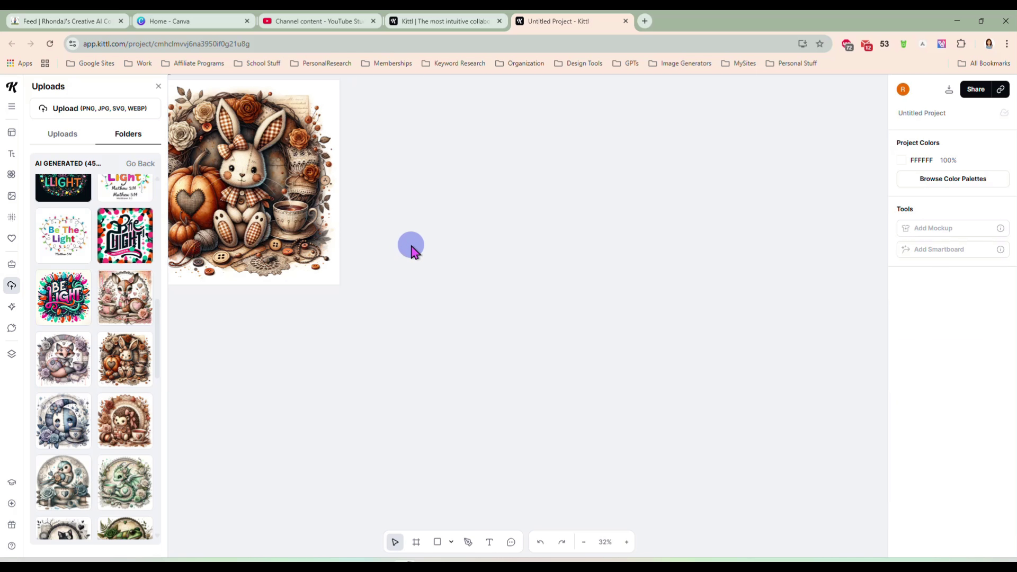
Move the Standard artboard with the bunny illustration slightly up and to the left on the canvas
{"action": "left_click_drag", "start_coordinate": [405, 263], "coordinate": [594, 390]}
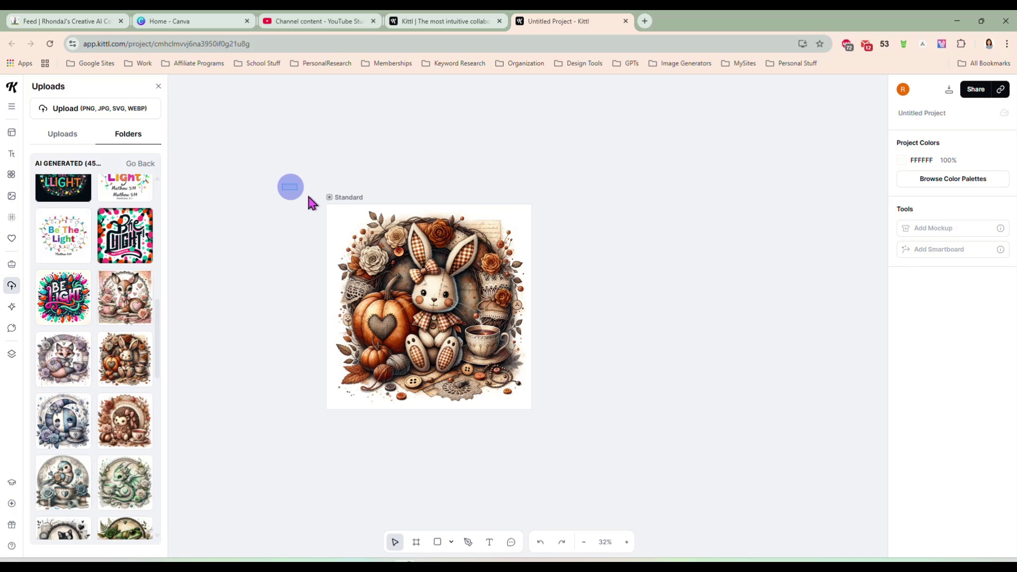
{"action": "left_click_drag", "start_coordinate": [308, 196], "coordinate": [536, 392]}
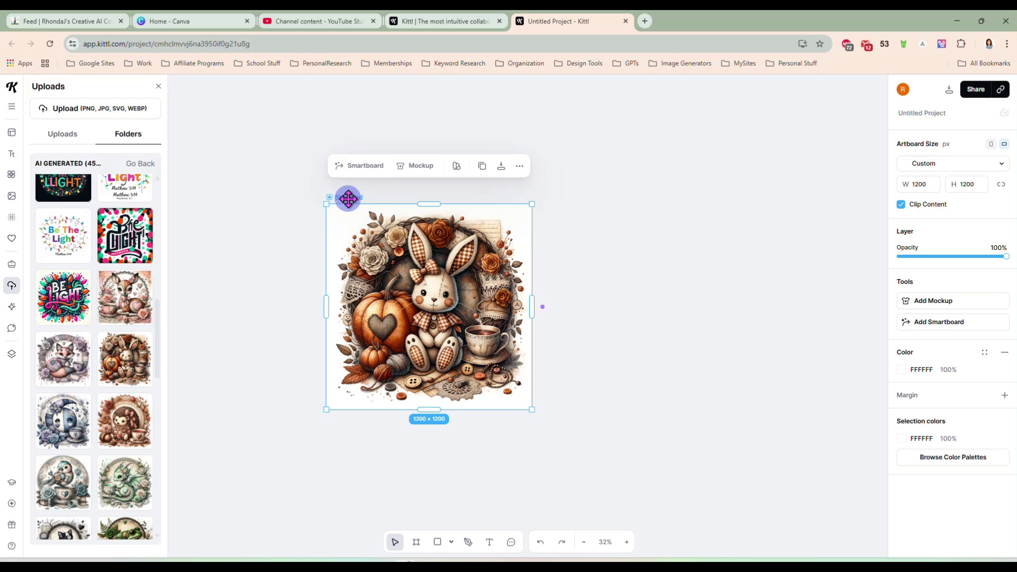
{"action": "left_click_drag", "start_coordinate": [348, 199], "coordinate": [273, 184]}
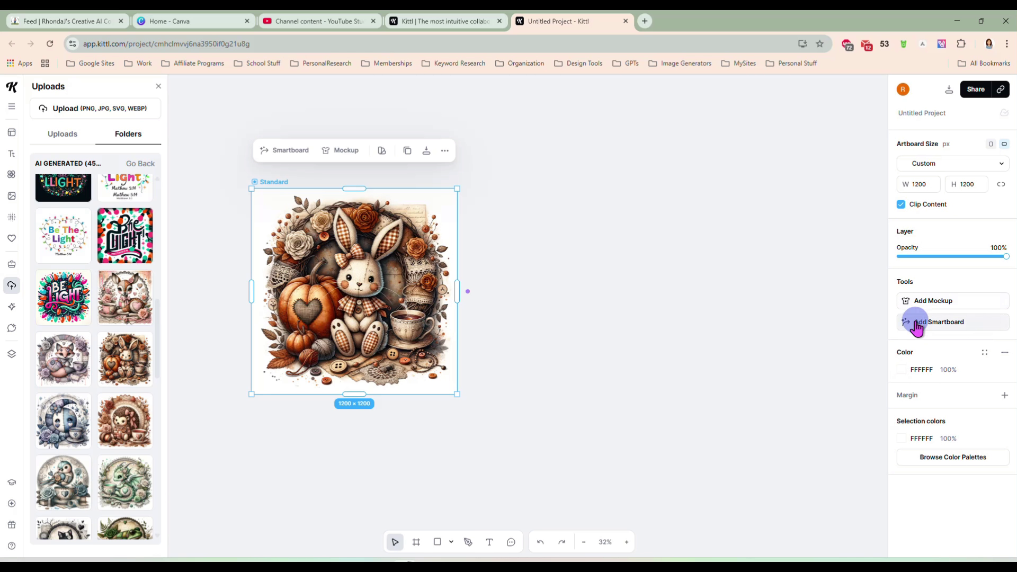
Remove the background from the bunny illustration and set the Standard artboard's opacity to 0%
{"action": "left_click", "coordinate": [399, 236]}
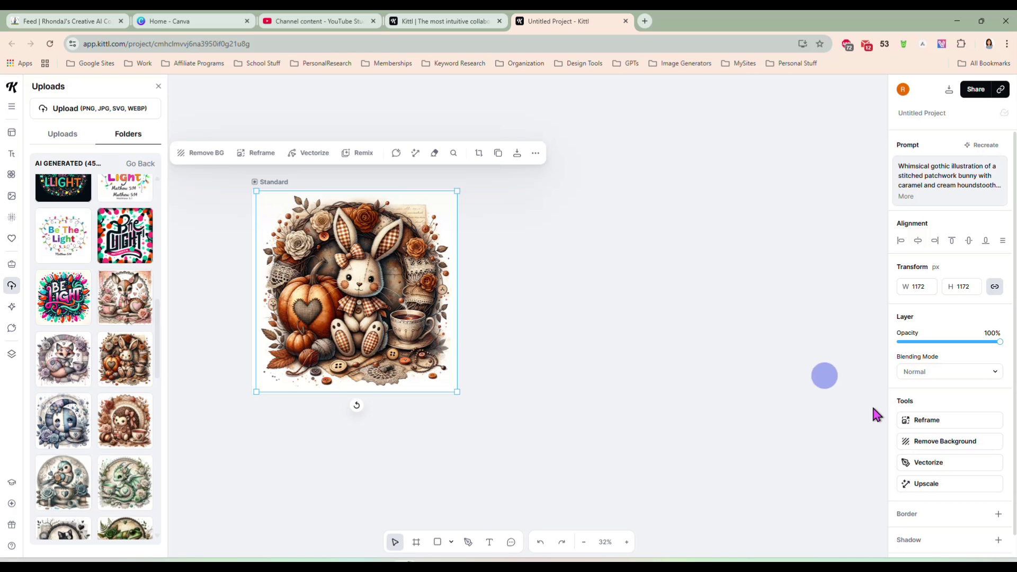
{"action": "left_click", "coordinate": [930, 442]}
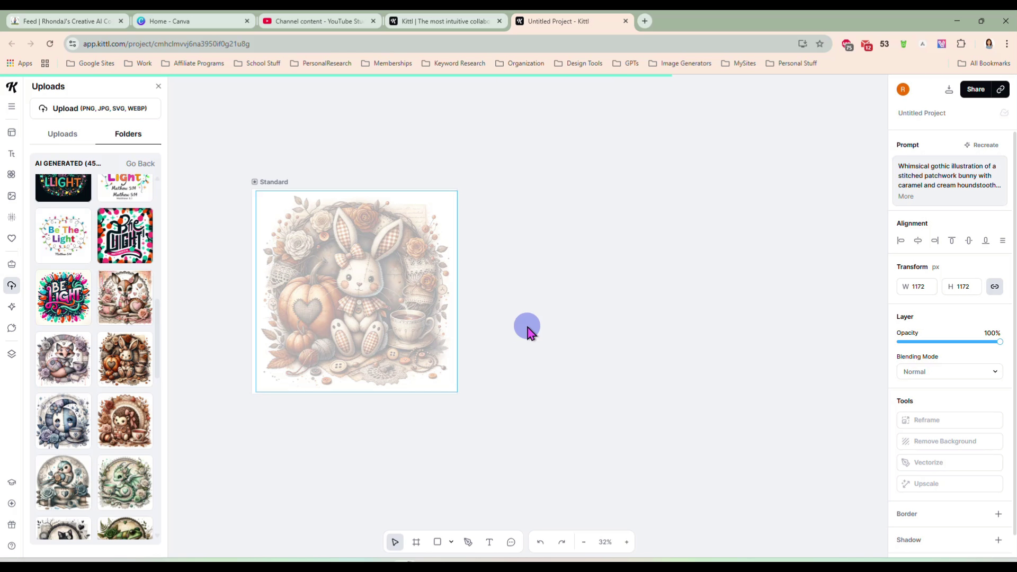
{"action": "left_click", "coordinate": [278, 184]}
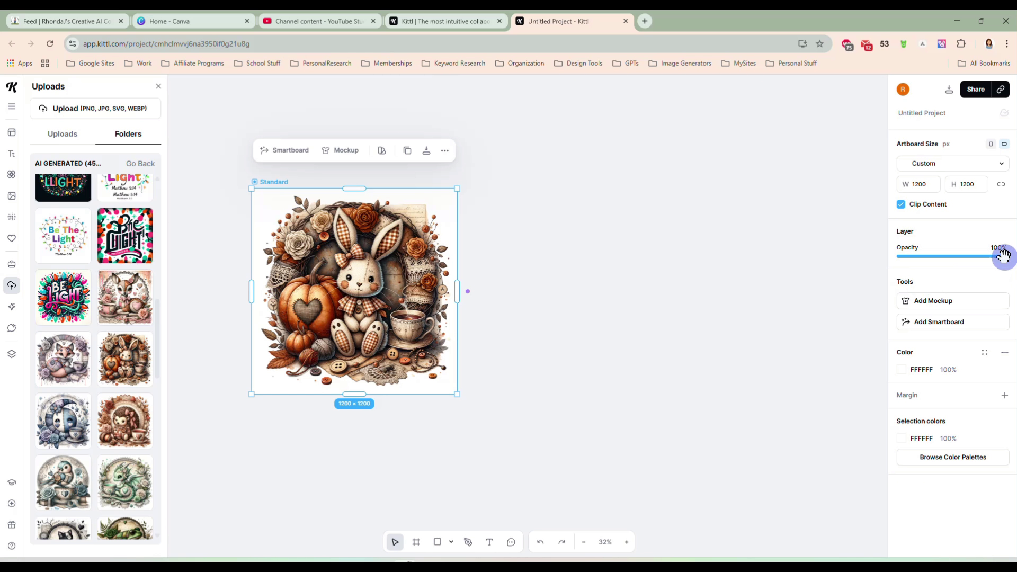
{"action": "left_click_drag", "start_coordinate": [987, 254], "coordinate": [842, 250]}
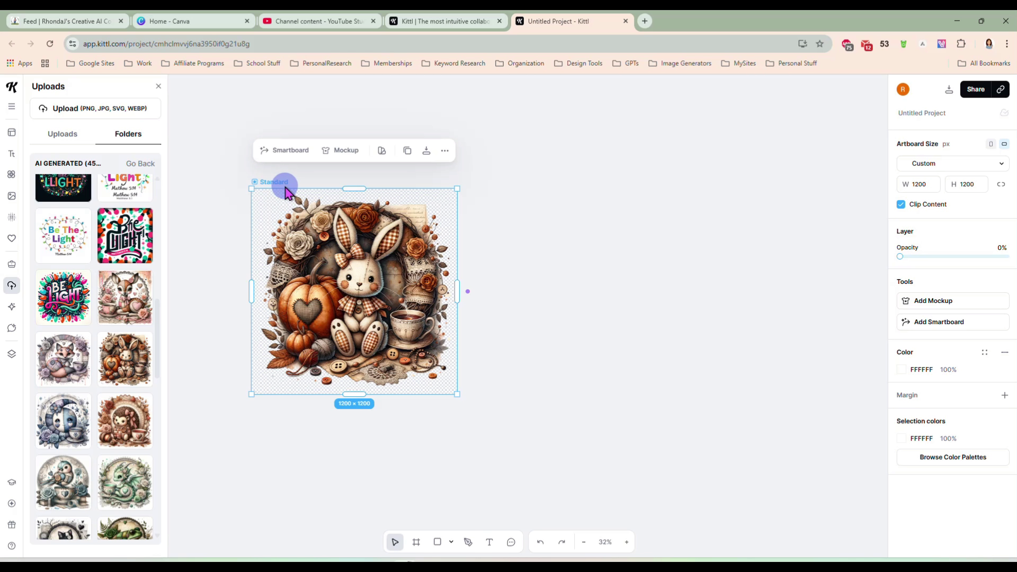
Add a linked mockup of the Standard artboard and use the front-facing woman in a white T-shirt, found by searching "shirt"
{"action": "left_click", "coordinate": [343, 153]}
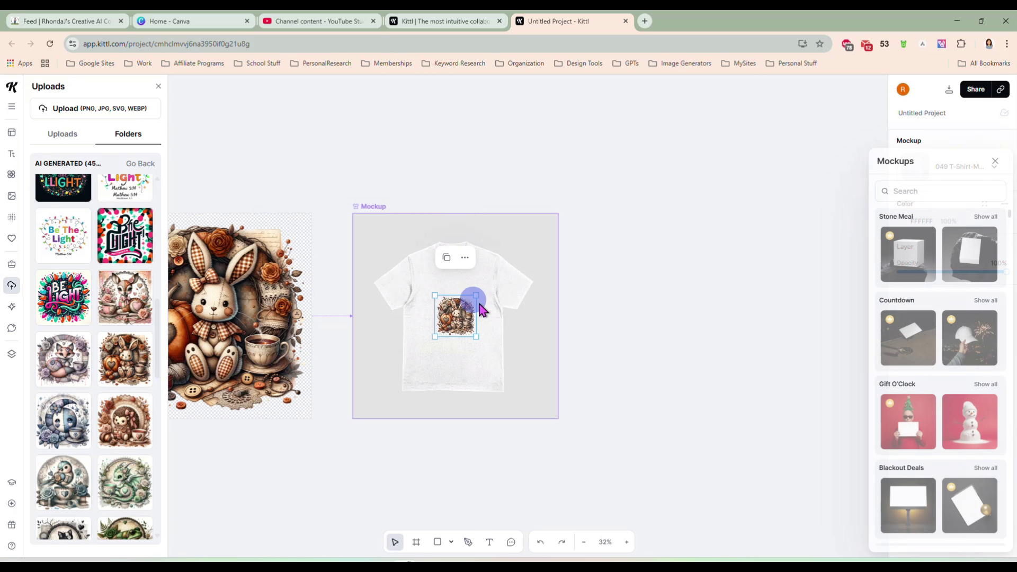
{"action": "left_click_drag", "start_coordinate": [480, 306], "coordinate": [481, 363]}
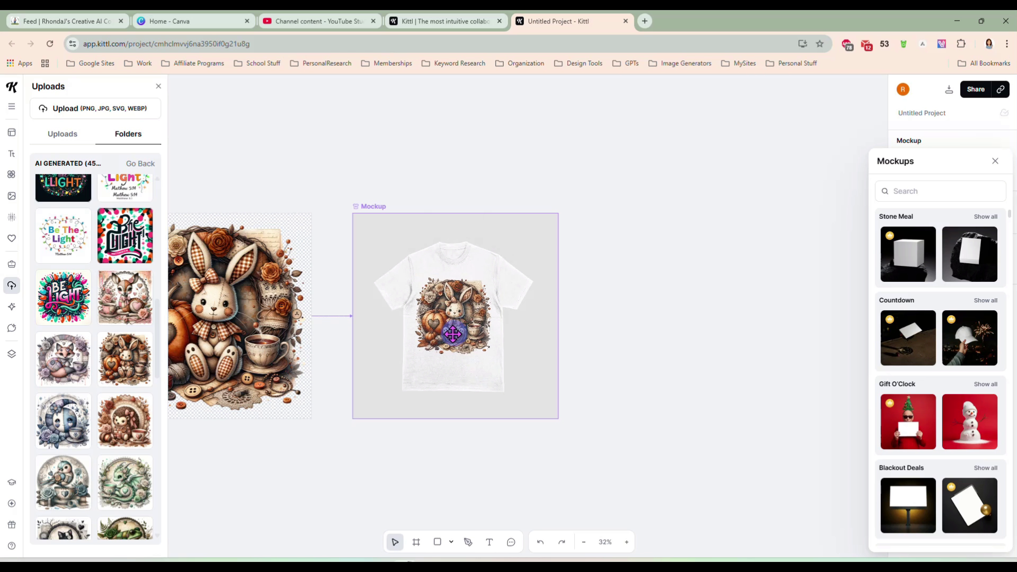
{"action": "left_click", "coordinate": [935, 191]}
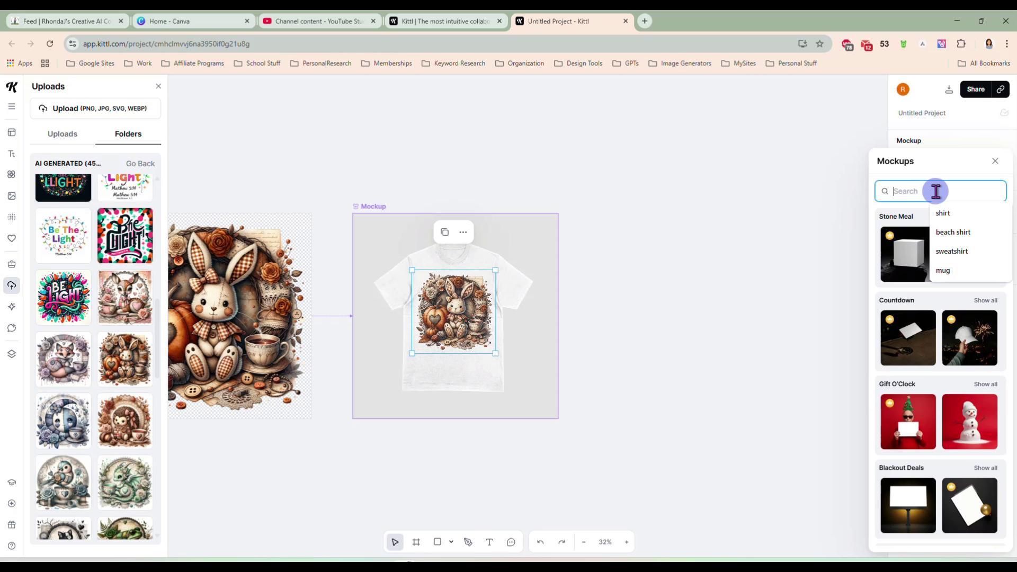
{"action": "type", "text": "shi"}
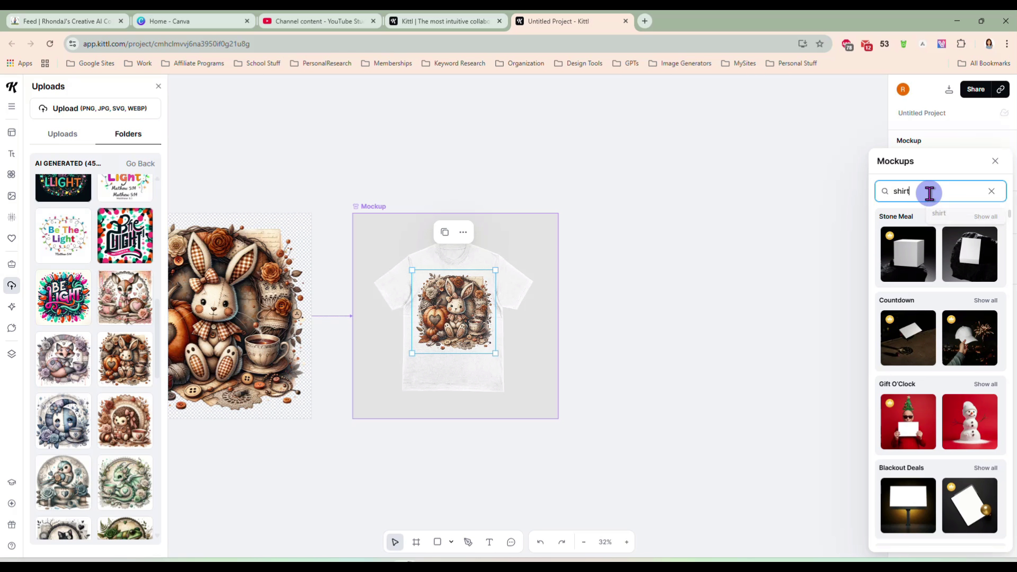
{"action": "type", "text": "rt"}
{"action": "key", "text": "Return"}
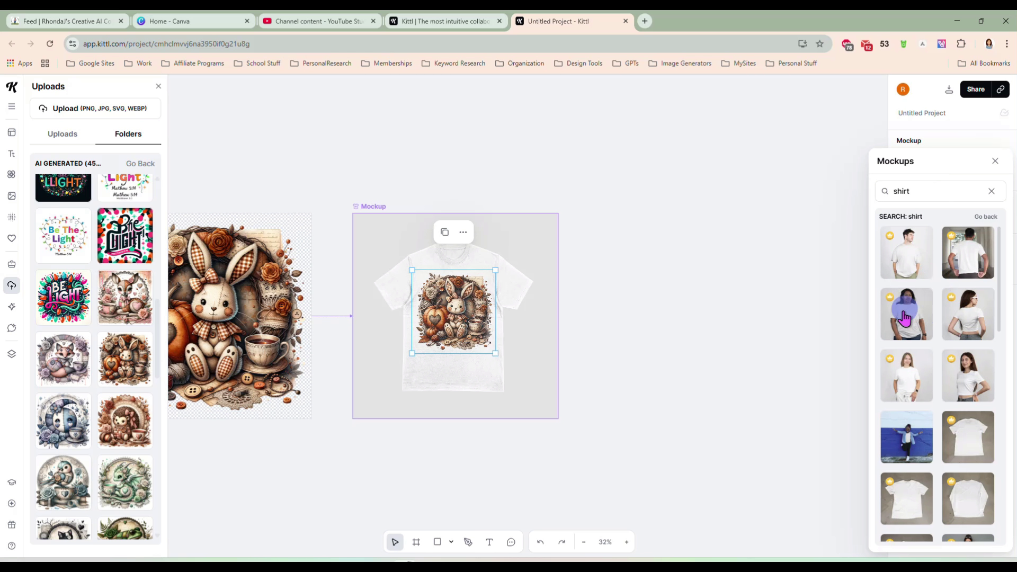
{"action": "left_click", "coordinate": [917, 323]}
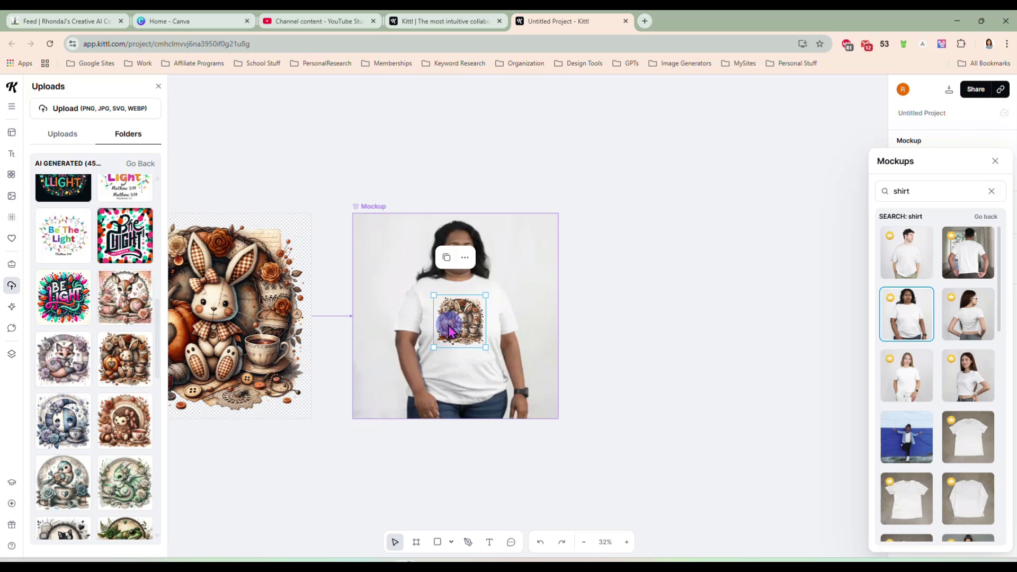
Enlarge the bunny artwork on the woman's T-shirt and center it across the chest
{"action": "scroll", "coordinate": [630, 347], "scroll_direction": "up", "scroll_amount": 3}
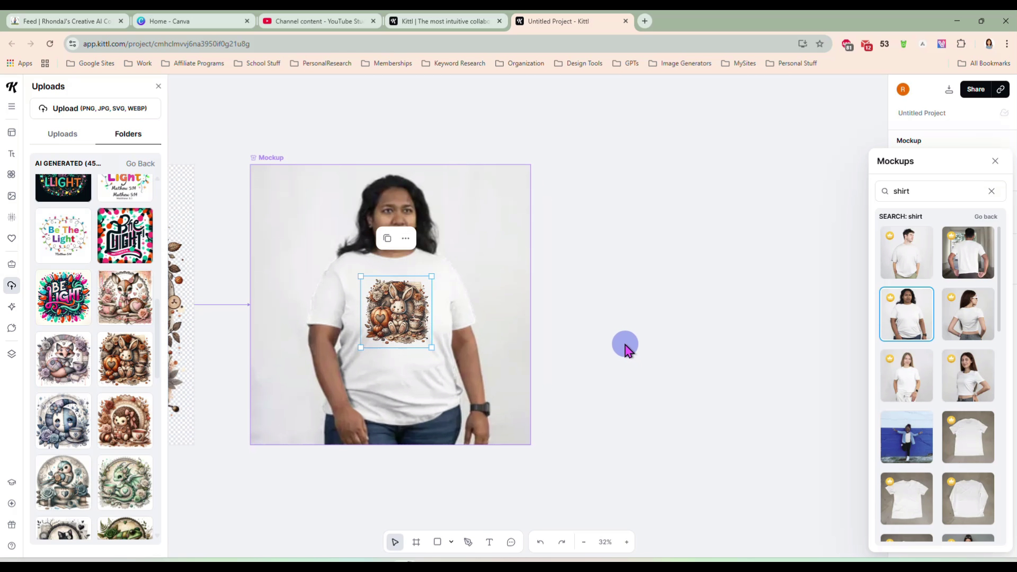
{"action": "left_click_drag", "start_coordinate": [552, 333], "coordinate": [747, 354]}
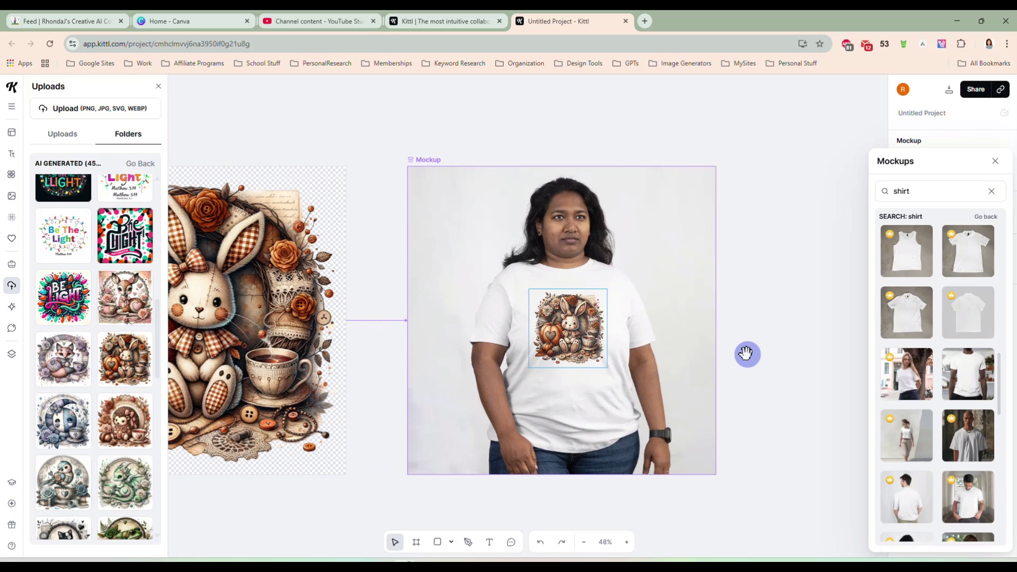
{"action": "left_click", "coordinate": [557, 328]}
{"action": "mouse_move", "coordinate": [590, 354]}
{"action": "left_mouse_down"}
{"action": "mouse_move", "coordinate": [622, 394]}
{"action": "mouse_move", "coordinate": [578, 349]}
{"action": "left_mouse_up"}
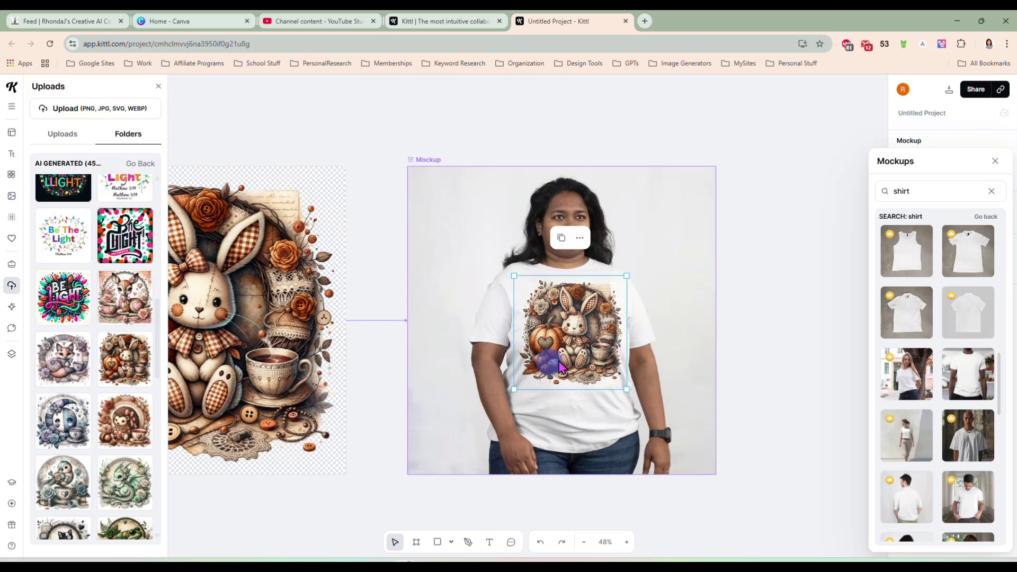
{"action": "left_click_drag", "start_coordinate": [576, 340], "coordinate": [573, 335]}
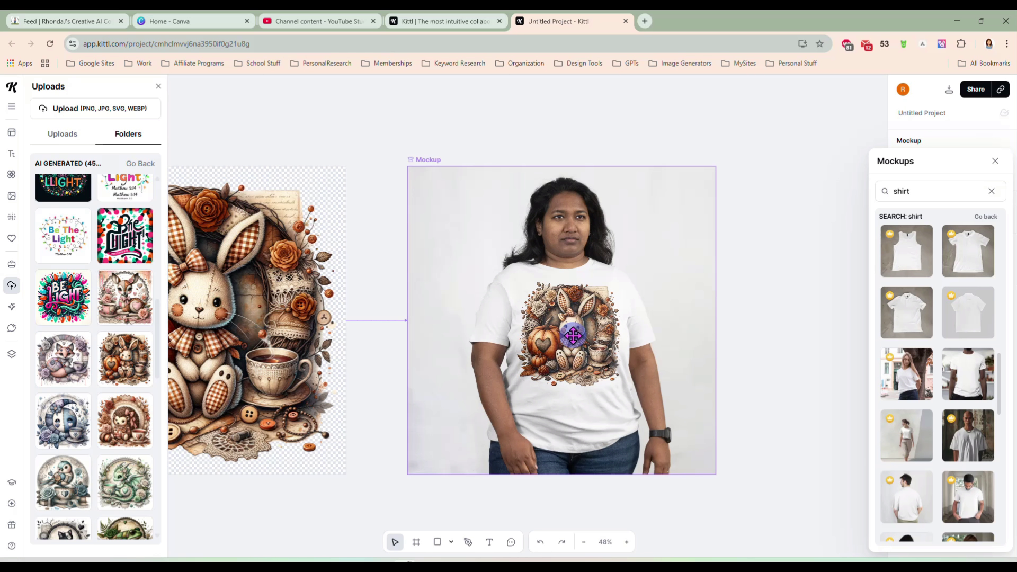
{"action": "scroll", "coordinate": [574, 342], "scroll_direction": "up", "scroll_amount": 5}
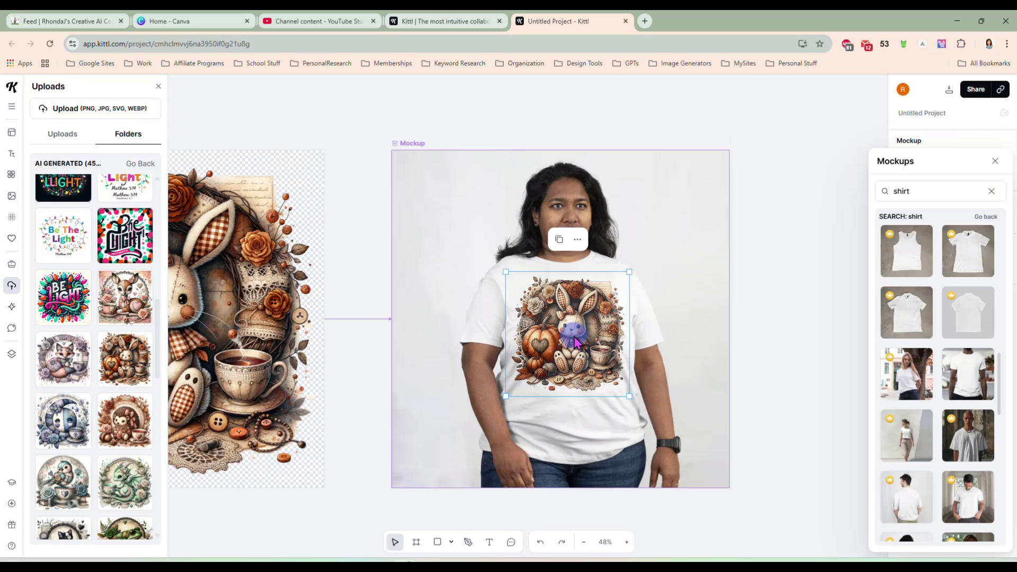
{"action": "scroll", "coordinate": [575, 341], "scroll_direction": "up", "scroll_amount": 5}
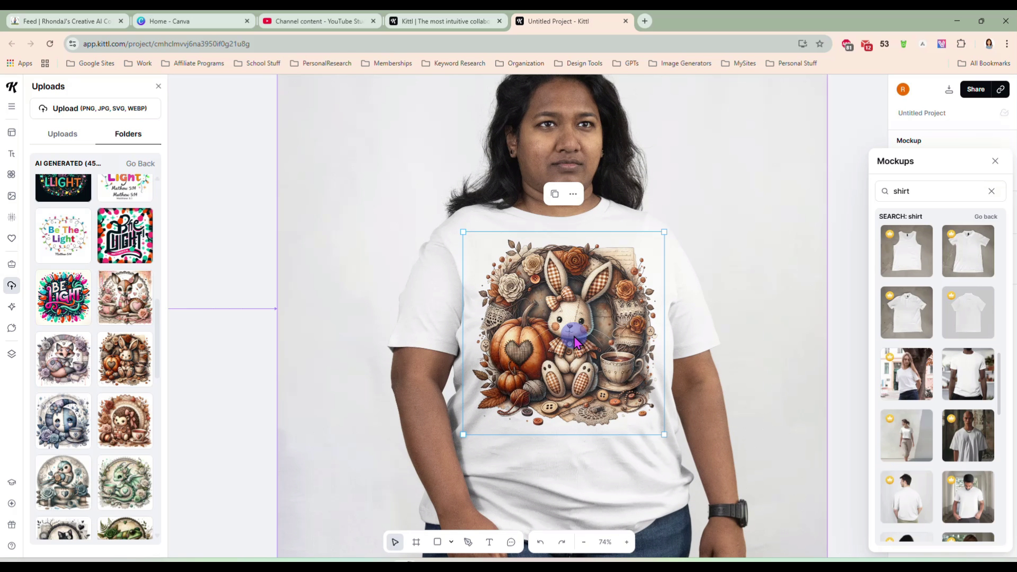
{"action": "left_click_drag", "start_coordinate": [577, 336], "coordinate": [579, 333]}
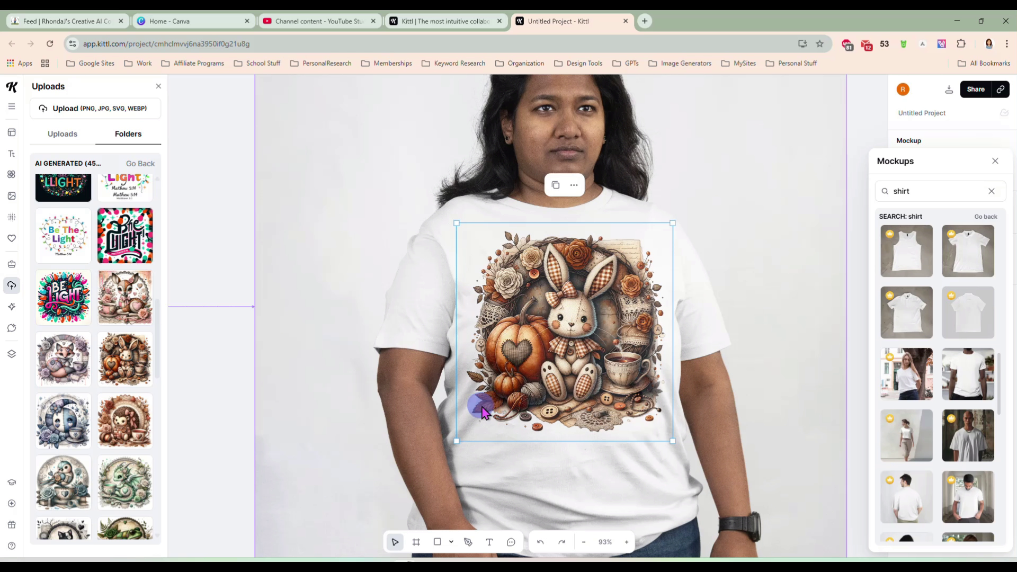
{"action": "left_click_drag", "start_coordinate": [572, 341], "coordinate": [578, 338]}
{"action": "left_click", "coordinate": [785, 207]}
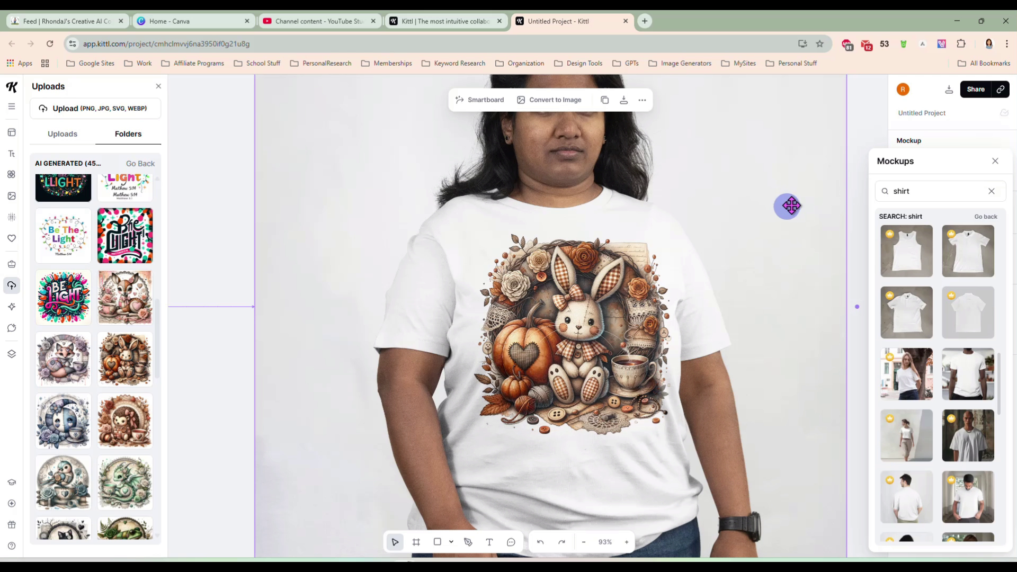
Change the T-shirt color in the woman's mockup to black 000000
{"action": "left_click", "coordinate": [994, 161]}
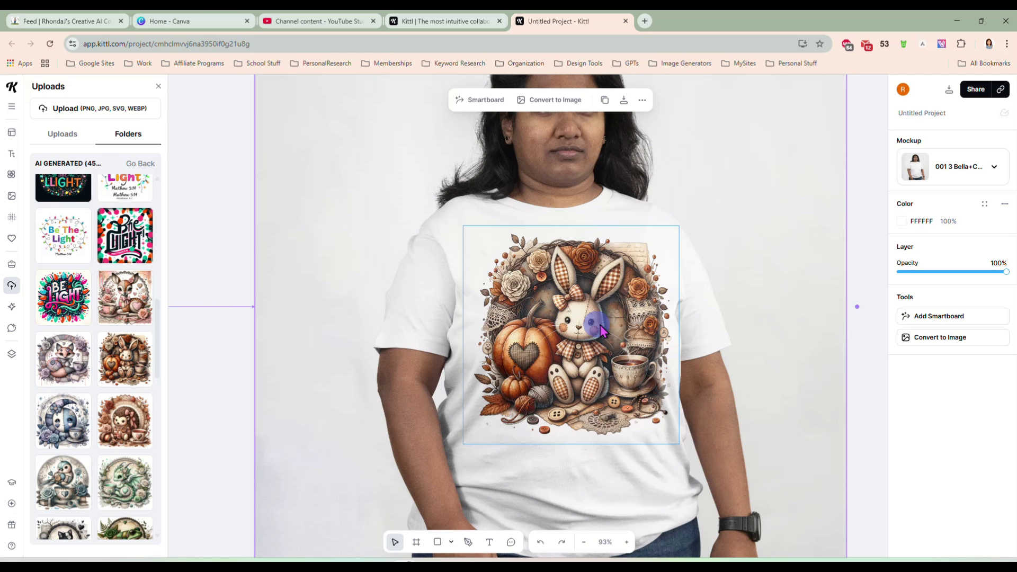
{"action": "left_click", "coordinate": [901, 220]}
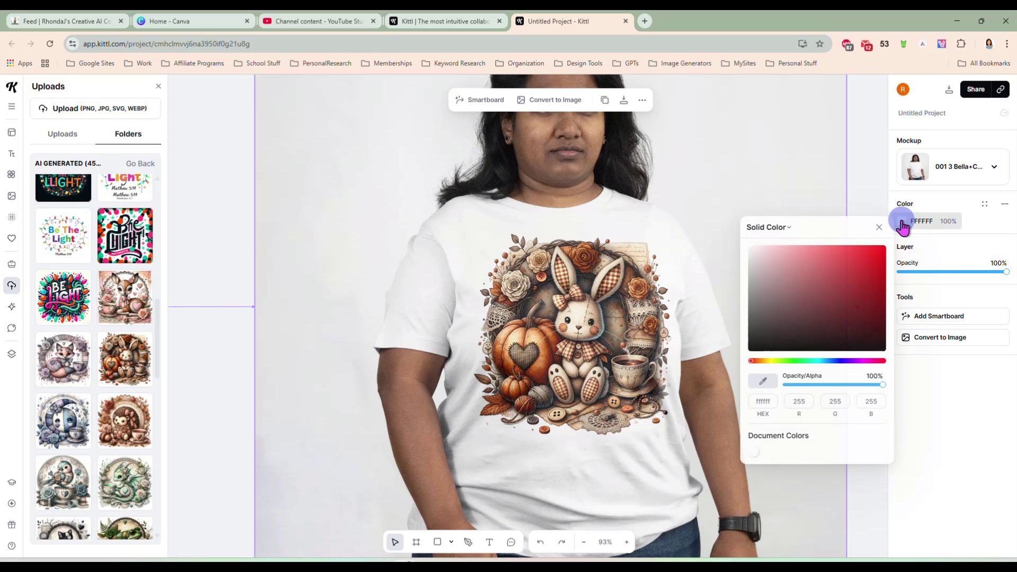
{"action": "left_click", "coordinate": [842, 258]}
{"action": "left_click_drag", "start_coordinate": [790, 313], "coordinate": [765, 339]}
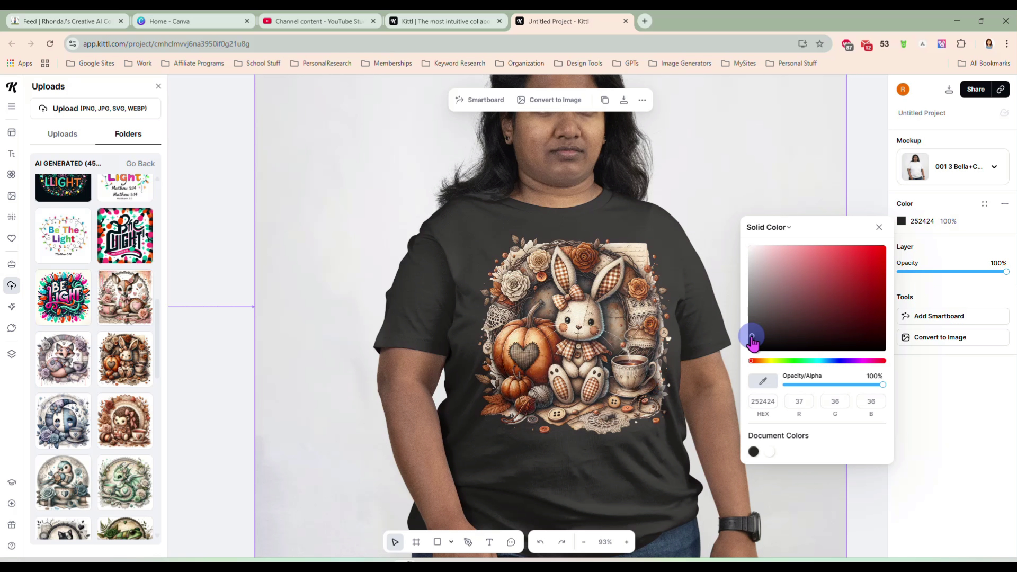
{"action": "left_click_drag", "start_coordinate": [752, 306], "coordinate": [747, 360]}
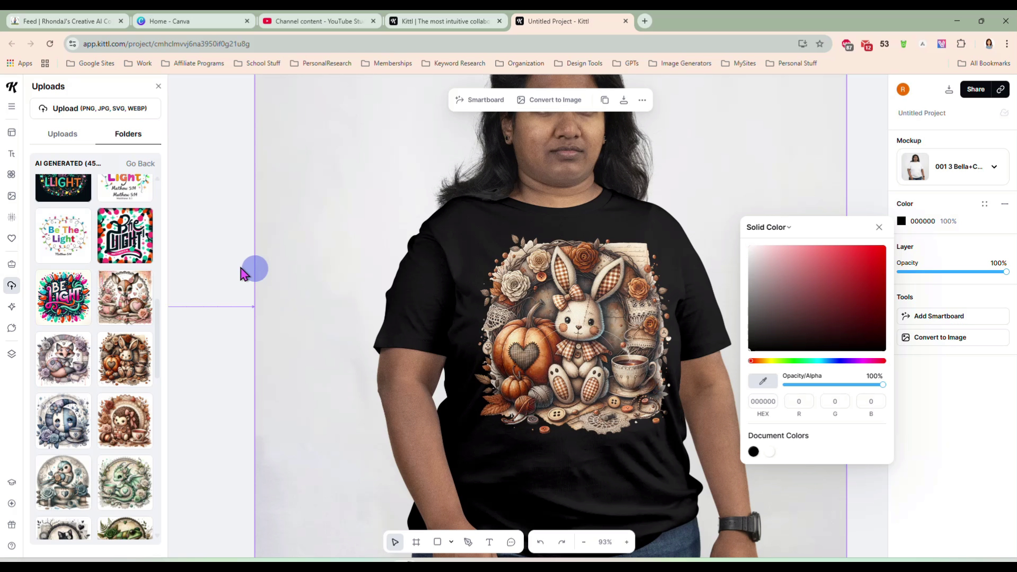
{"action": "left_click", "coordinate": [877, 231]}
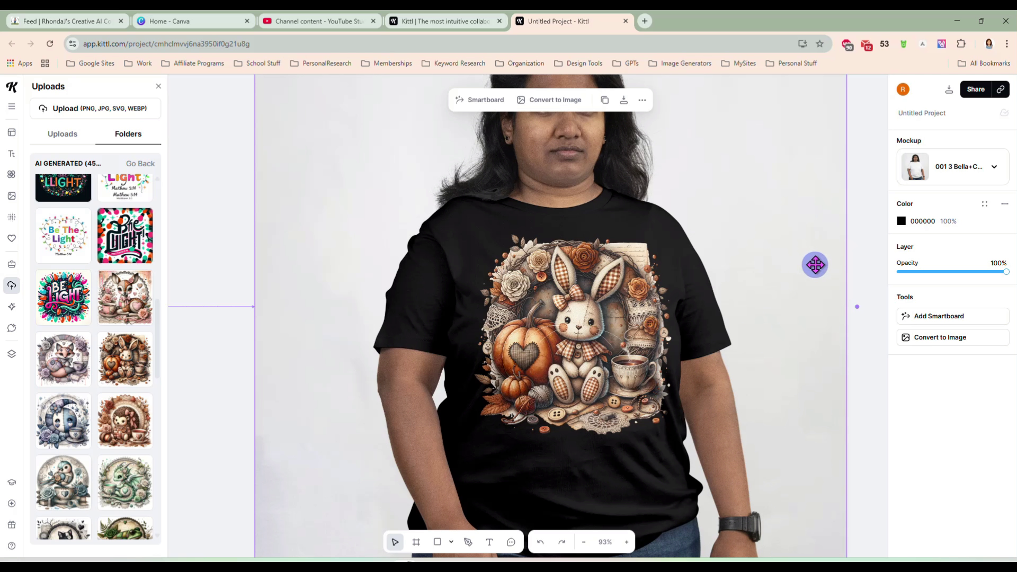
Move the T-shirt mockup closer to the Standard artboard and slightly higher than it
{"action": "scroll", "coordinate": [805, 263], "scroll_direction": "down", "scroll_amount": 5}
{"action": "scroll", "coordinate": [793, 263], "scroll_direction": "down", "scroll_amount": 1}
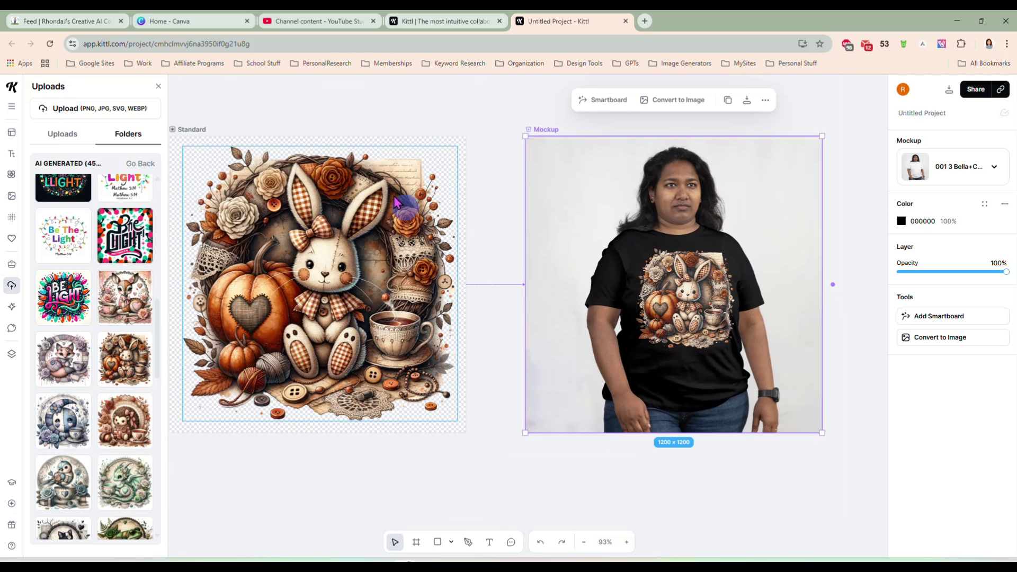
{"action": "left_click", "coordinate": [454, 145]}
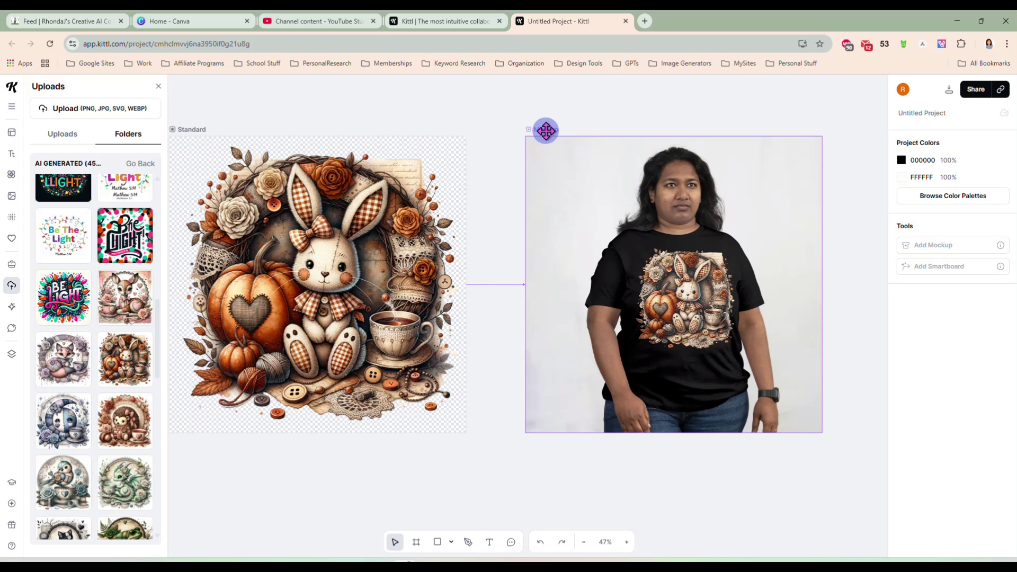
{"action": "left_click_drag", "start_coordinate": [546, 131], "coordinate": [506, 101]}
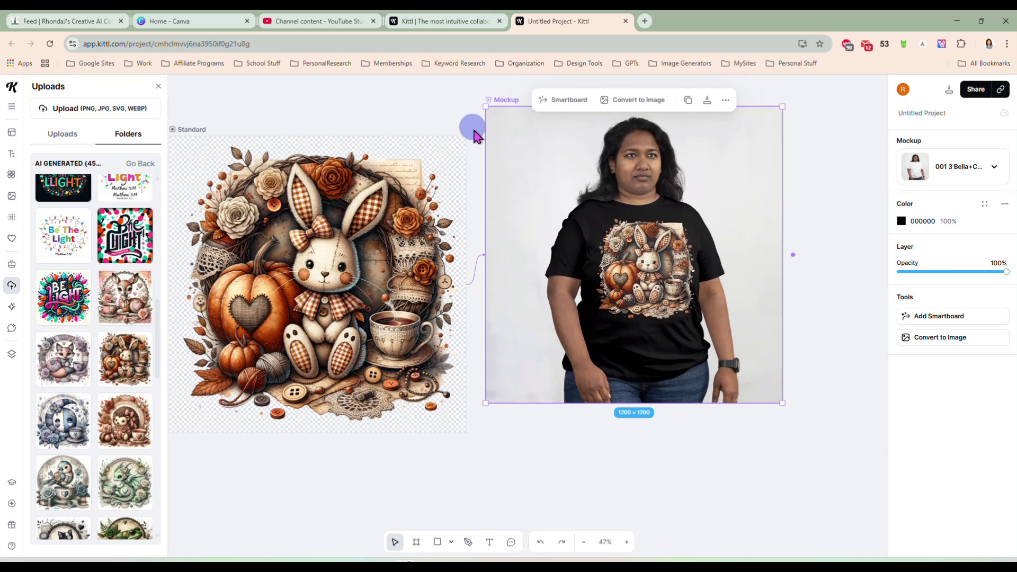
{"action": "scroll", "coordinate": [474, 132], "scroll_direction": "down", "scroll_amount": 2}
Add a second linked mockup of the Standard artboard and search the mockup library for "sweatshirt"
{"action": "left_click", "coordinate": [327, 128]}
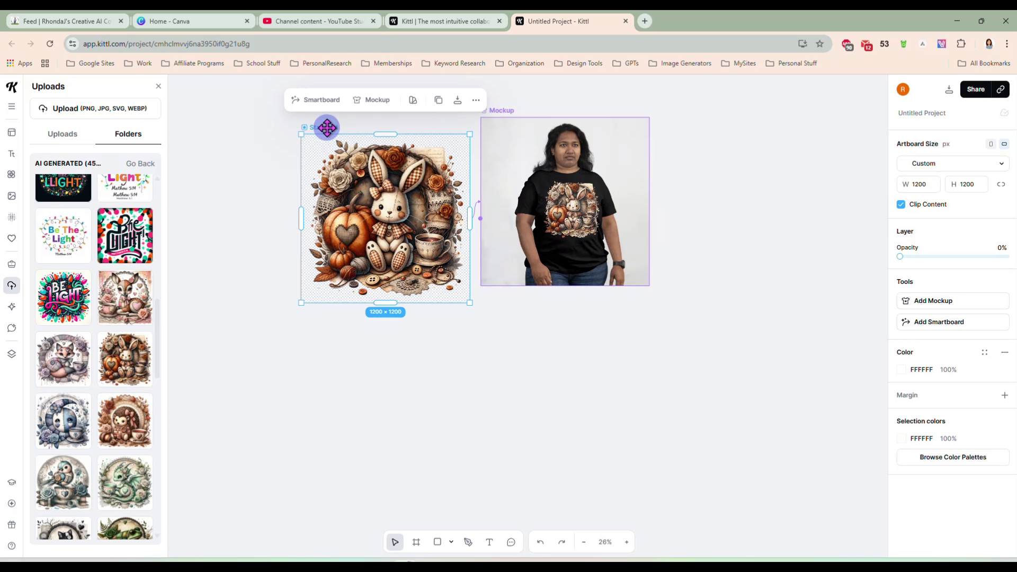
{"action": "left_click", "coordinate": [377, 100]}
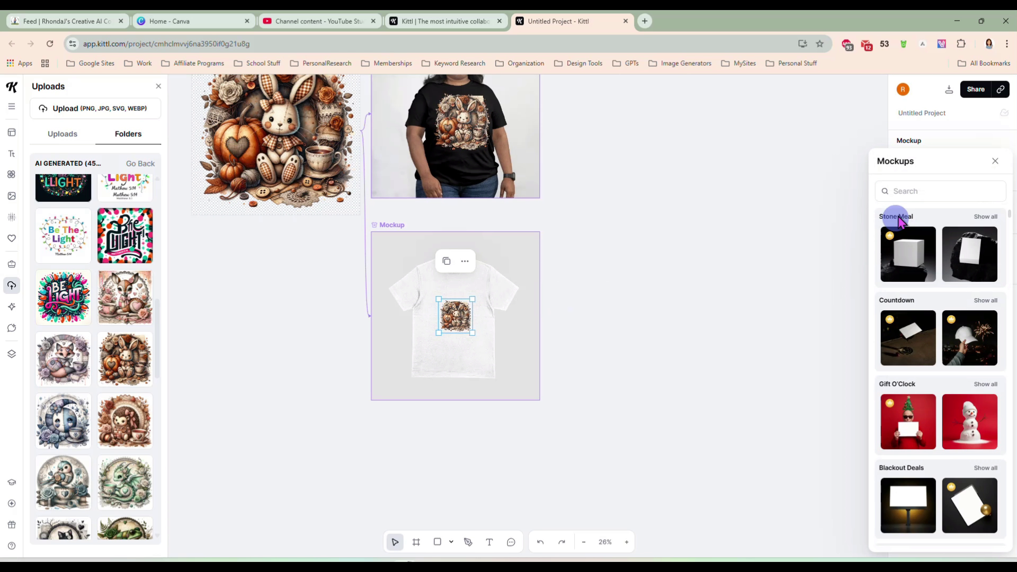
{"action": "left_click", "coordinate": [925, 194]}
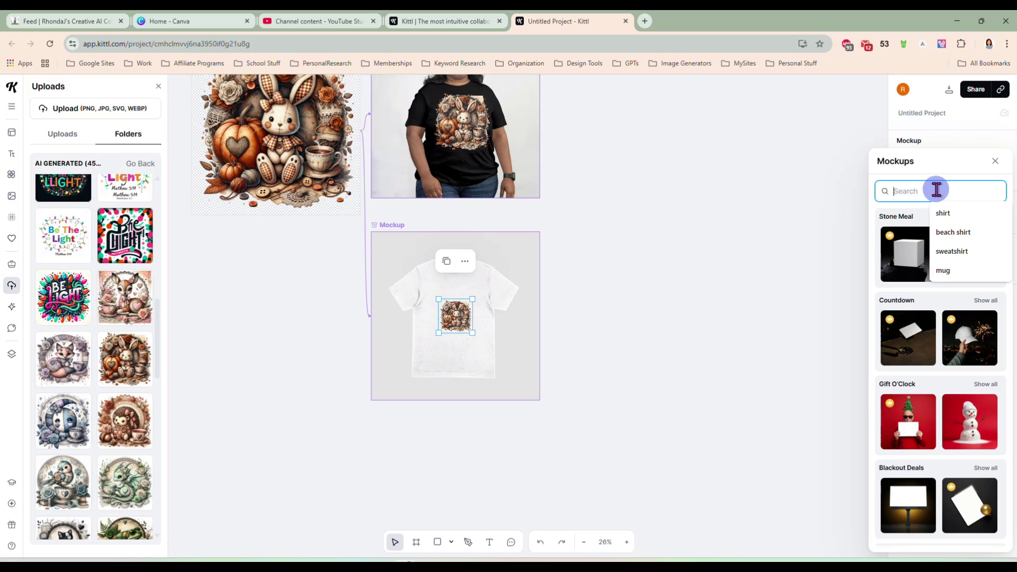
{"action": "type", "text": "sweat"}
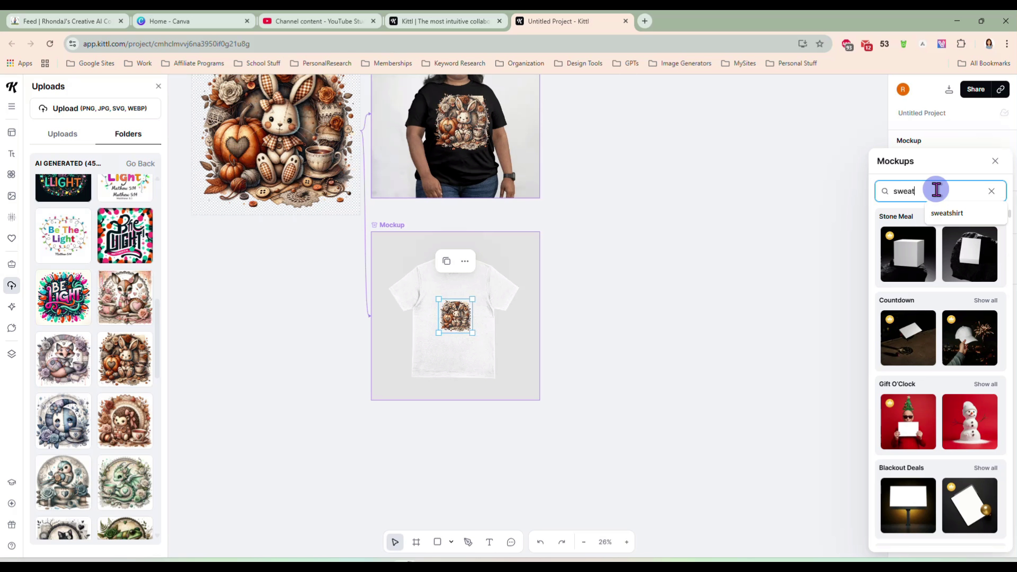
{"action": "type", "text": "shirt"}
{"action": "key", "text": "Return"}
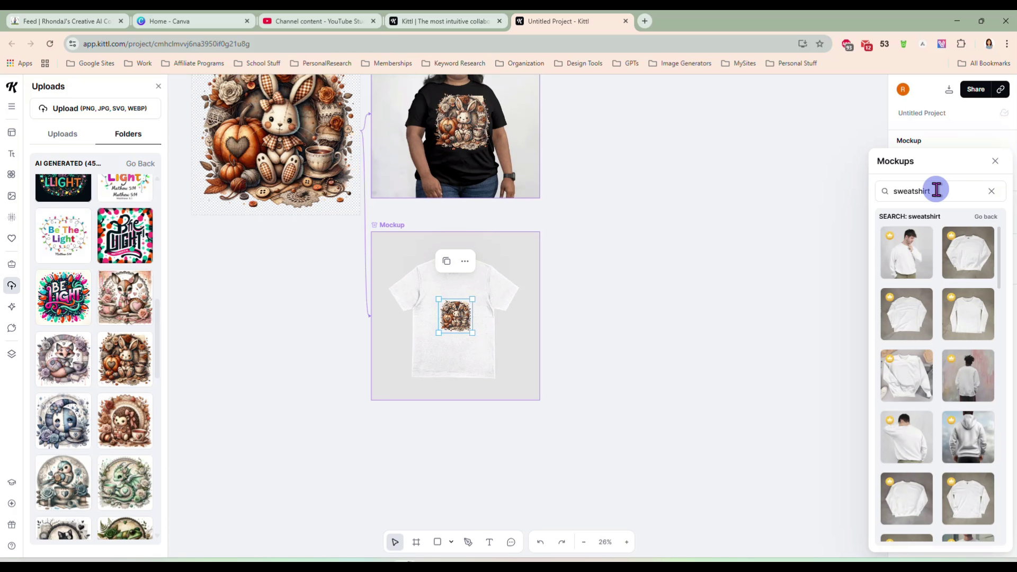
Use the long-haired woman in a white sweatshirt seated outdoors by the water for the new mockup
{"action": "scroll", "coordinate": [948, 318], "scroll_direction": "down", "scroll_amount": 5}
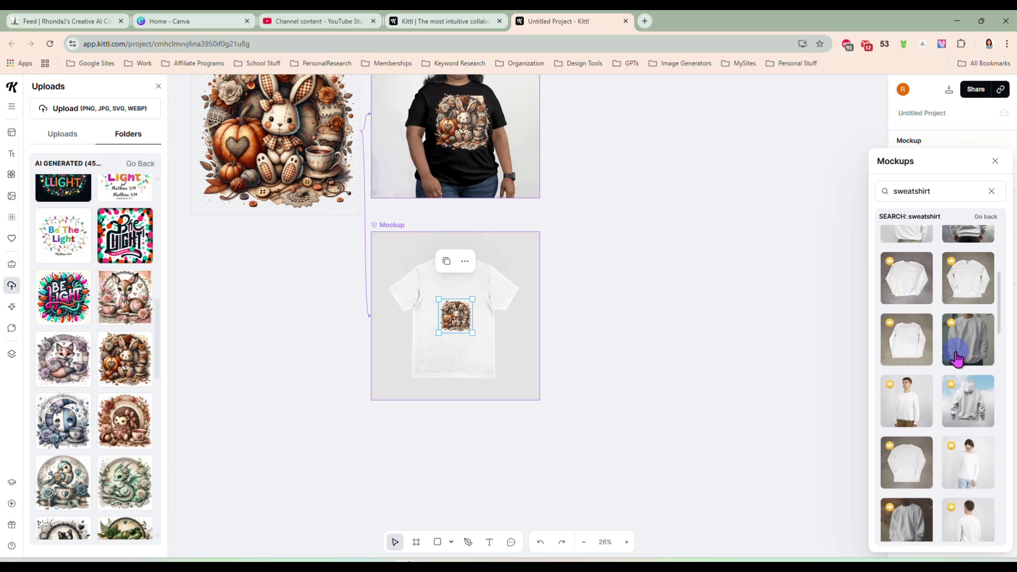
{"action": "scroll", "coordinate": [927, 371], "scroll_direction": "down", "scroll_amount": 6}
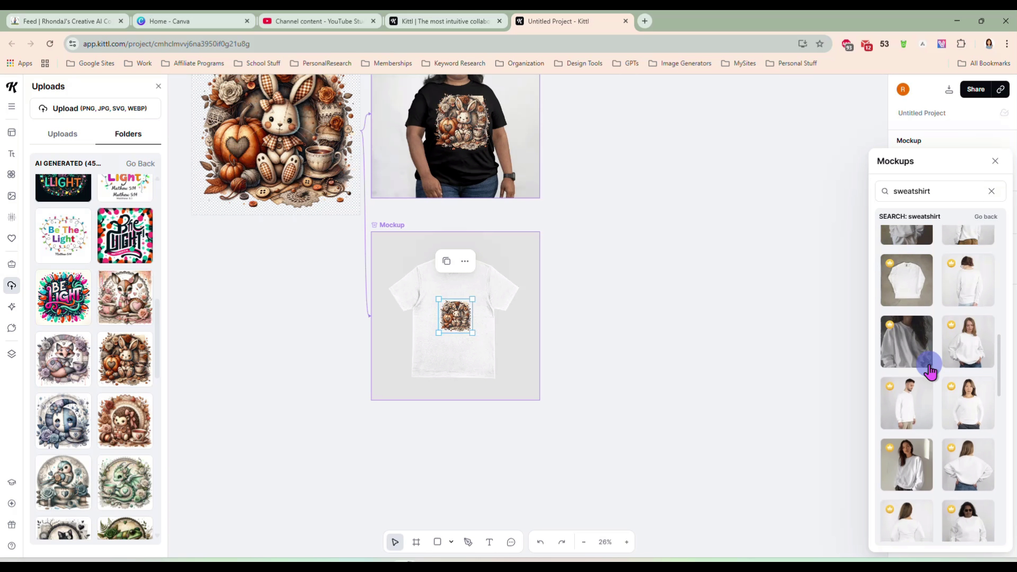
{"action": "scroll", "coordinate": [961, 381], "scroll_direction": "down", "scroll_amount": 3}
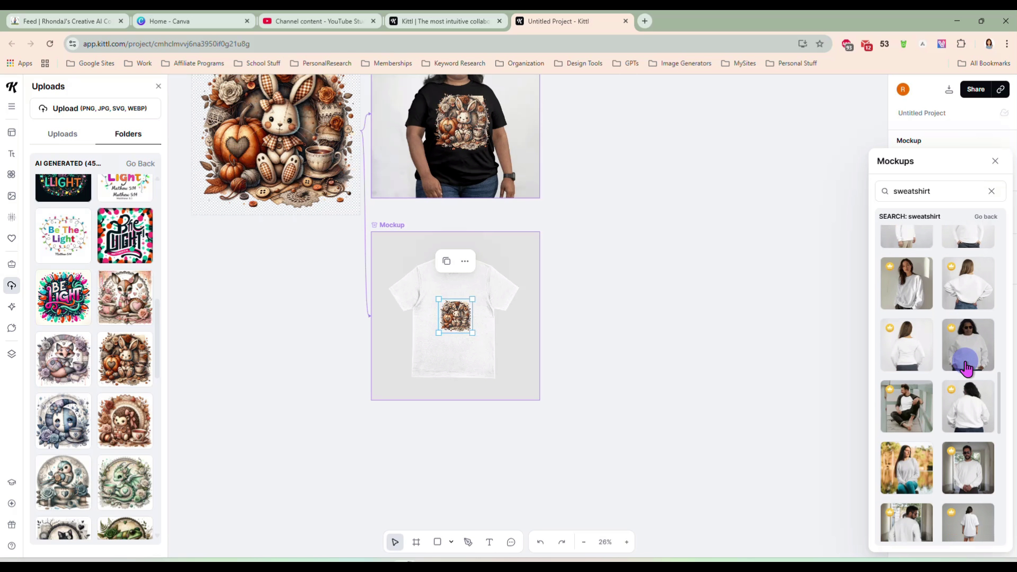
{"action": "scroll", "coordinate": [964, 386], "scroll_direction": "down", "scroll_amount": 2}
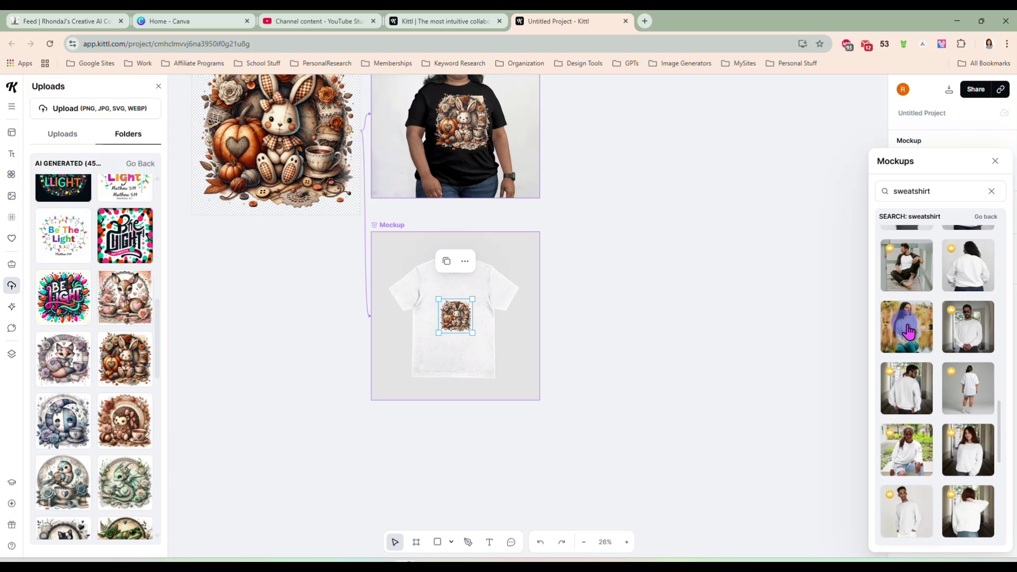
{"action": "left_click", "coordinate": [915, 332]}
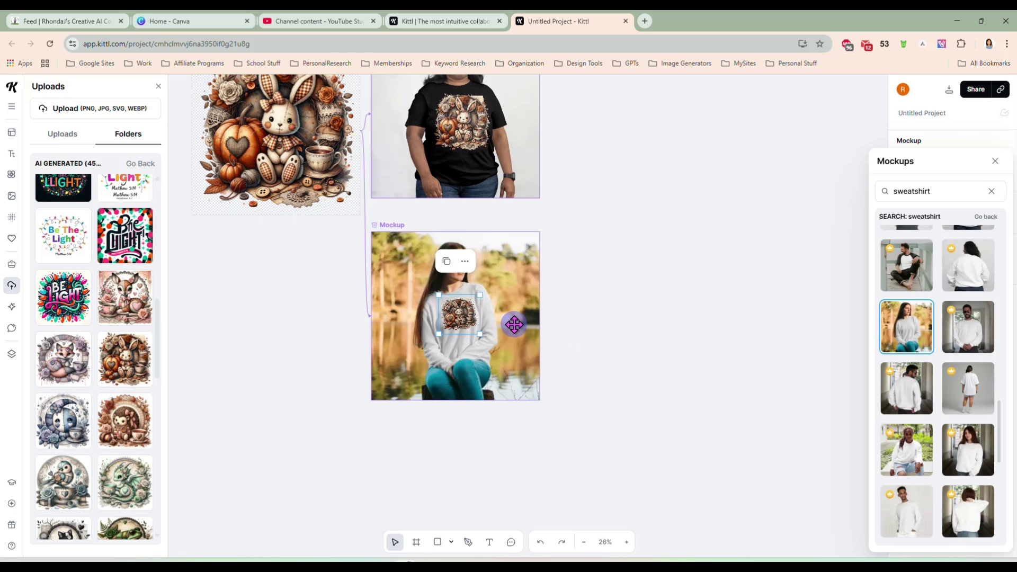
Enlarge the bunny artwork on the seated woman's sweatshirt and center it across the chest
{"action": "scroll", "coordinate": [555, 354], "scroll_direction": "up", "scroll_amount": 3}
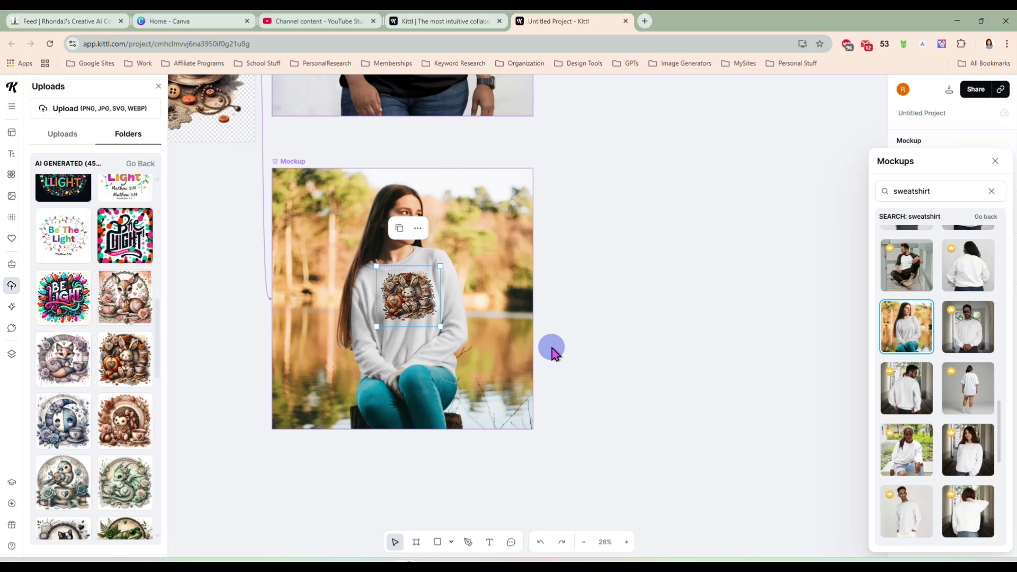
{"action": "key", "text": "space"}
{"action": "left_click_drag", "start_coordinate": [566, 382], "coordinate": [794, 397]}
{"action": "left_click_drag", "start_coordinate": [573, 304], "coordinate": [565, 307]}
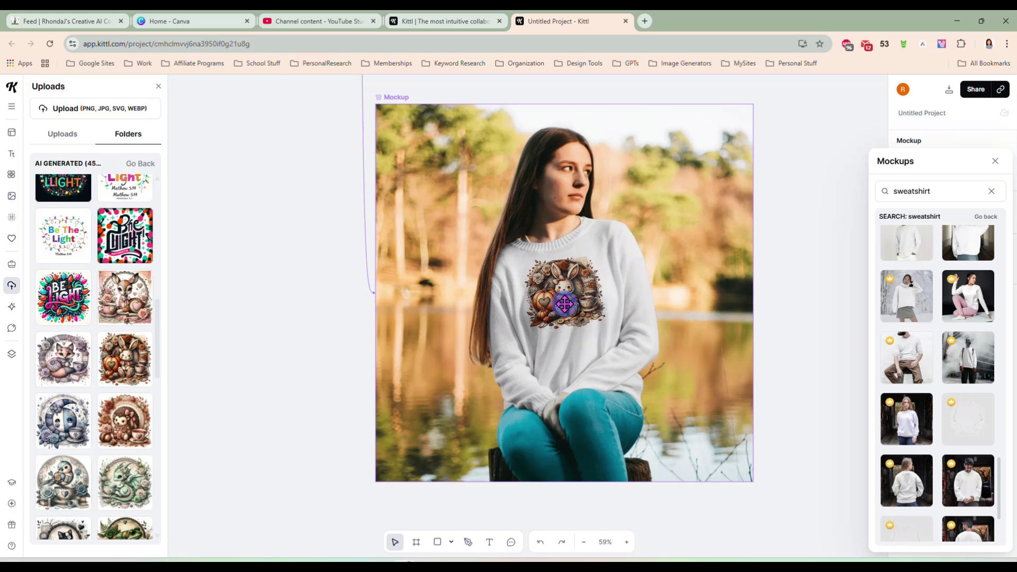
{"action": "left_click_drag", "start_coordinate": [612, 338], "coordinate": [626, 365]}
{"action": "left_click_drag", "start_coordinate": [588, 325], "coordinate": [584, 323]}
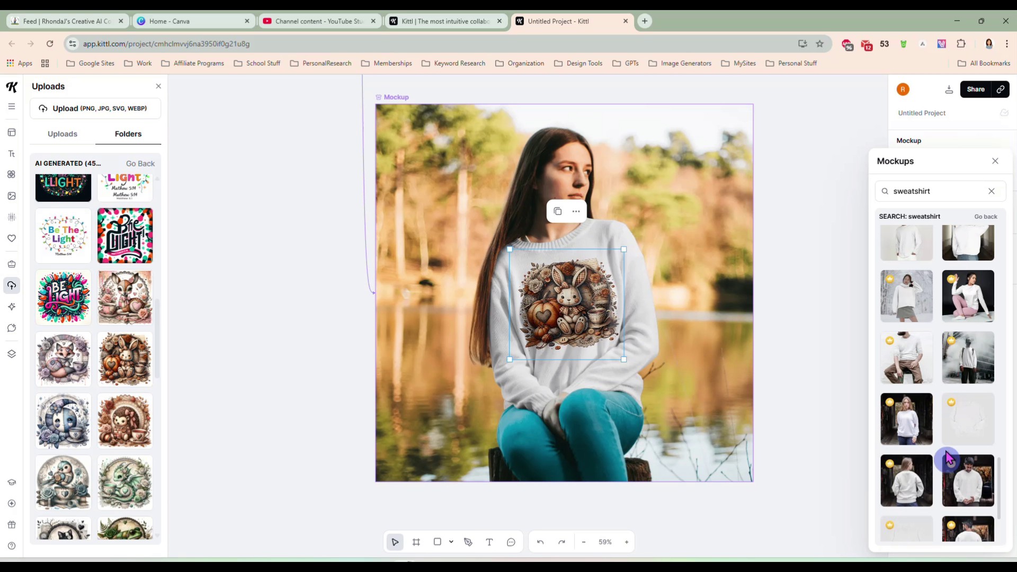
Switch the mockup to the sweatshirt model among flowers on a yellow background and shift the bunny artwork onto the chest
{"action": "scroll", "coordinate": [948, 418], "scroll_direction": "down", "scroll_amount": 2}
{"action": "scroll", "coordinate": [980, 446], "scroll_direction": "down", "scroll_amount": 5}
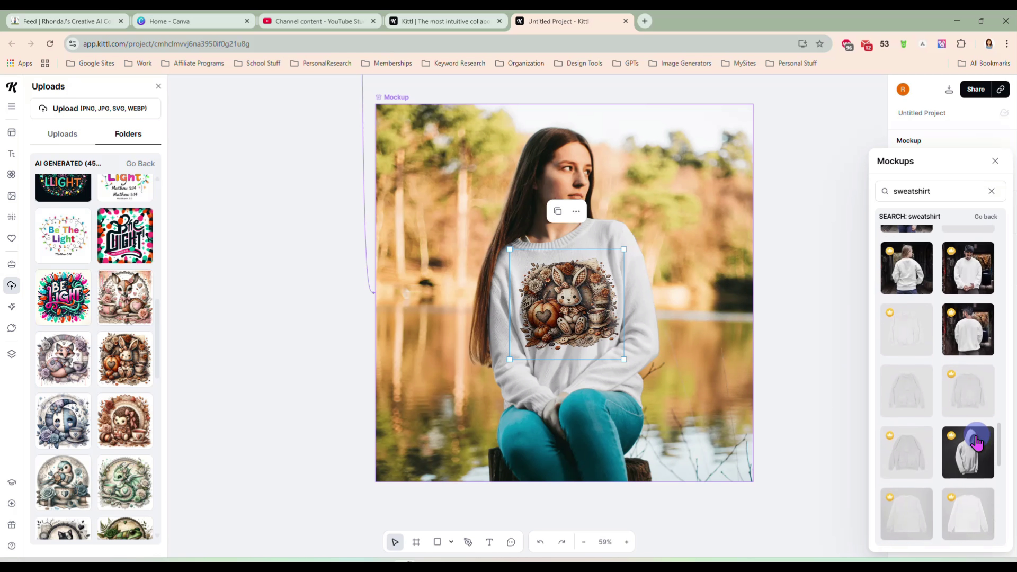
{"action": "scroll", "coordinate": [940, 407], "scroll_direction": "down", "scroll_amount": 4}
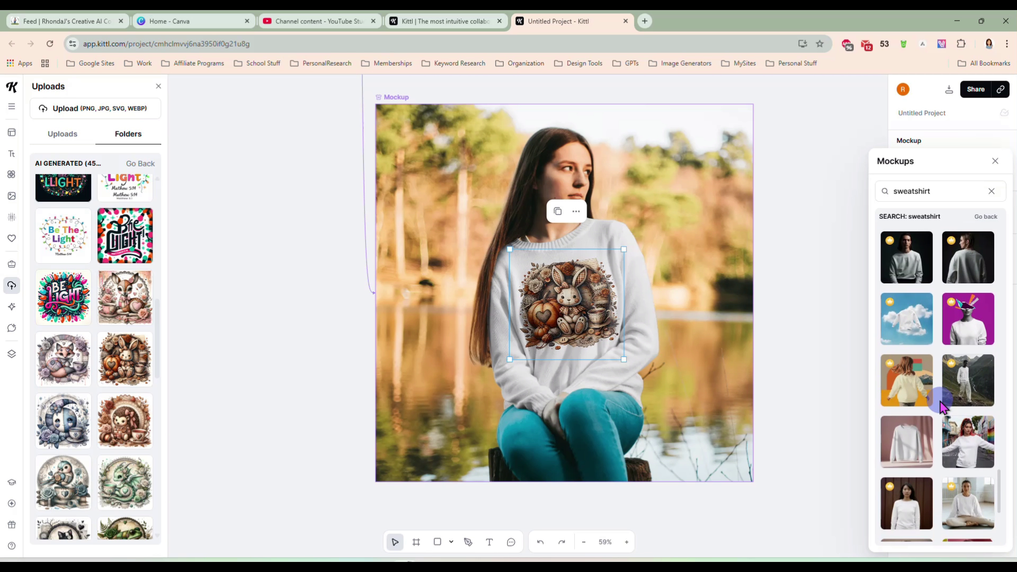
{"action": "scroll", "coordinate": [941, 406], "scroll_direction": "down", "scroll_amount": 2}
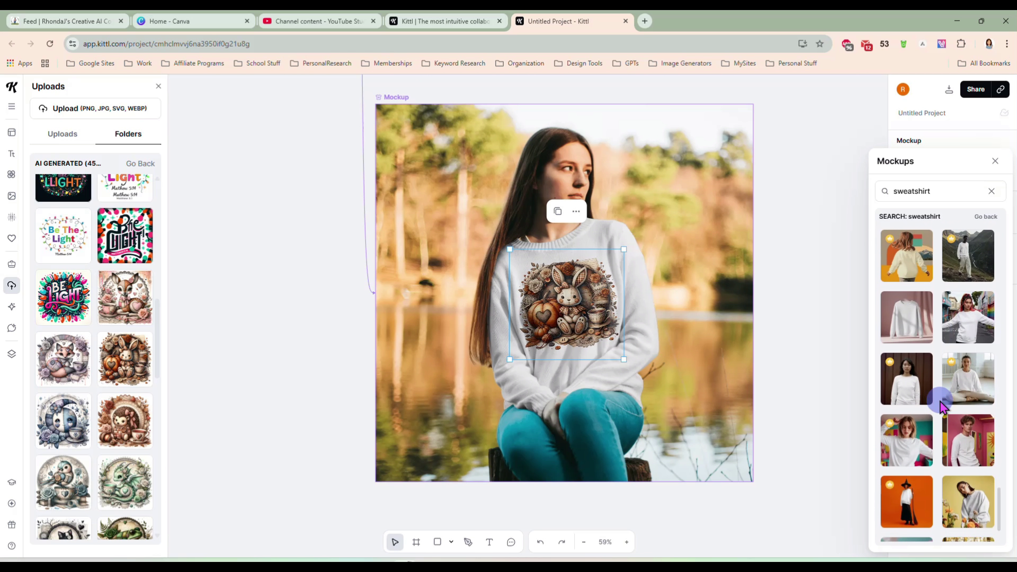
{"action": "scroll", "coordinate": [940, 407], "scroll_direction": "down", "scroll_amount": 1}
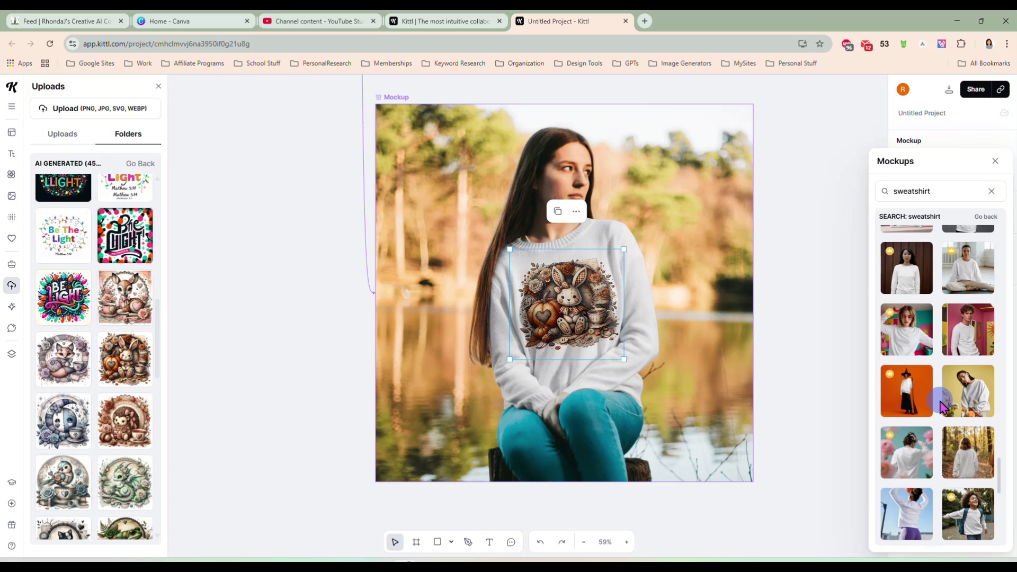
{"action": "left_click", "coordinate": [974, 395]}
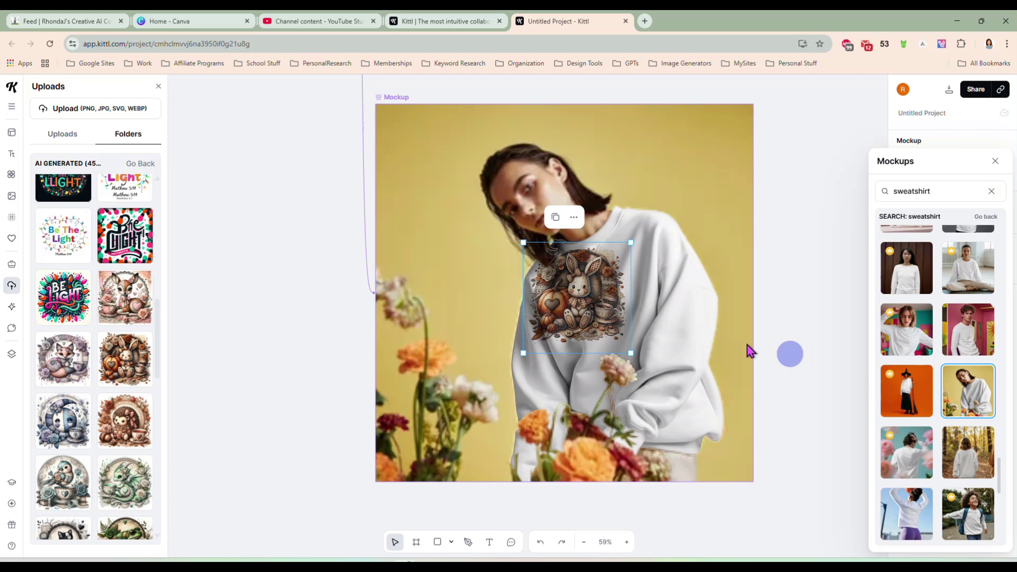
{"action": "mouse_move", "coordinate": [587, 294]}
{"action": "left_mouse_down"}
{"action": "mouse_move", "coordinate": [624, 320]}
{"action": "mouse_move", "coordinate": [603, 299]}
{"action": "left_mouse_up"}
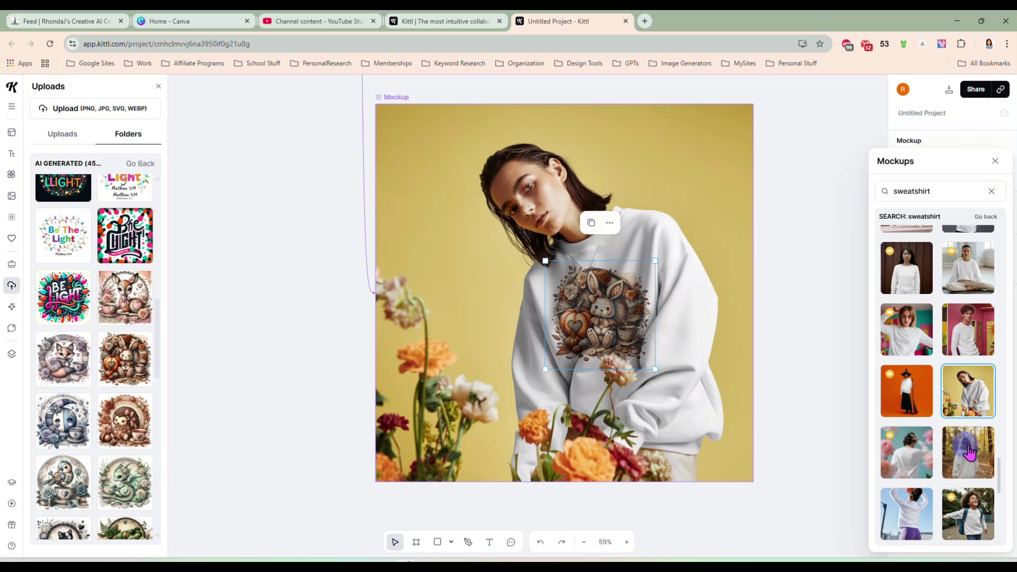
Replace the mockup with the gray-haired woman in a white sweatshirt serving a roast turkey outdoors
{"action": "scroll", "coordinate": [916, 409], "scroll_direction": "down", "scroll_amount": 2}
{"action": "scroll", "coordinate": [916, 409], "scroll_direction": "down", "scroll_amount": 4}
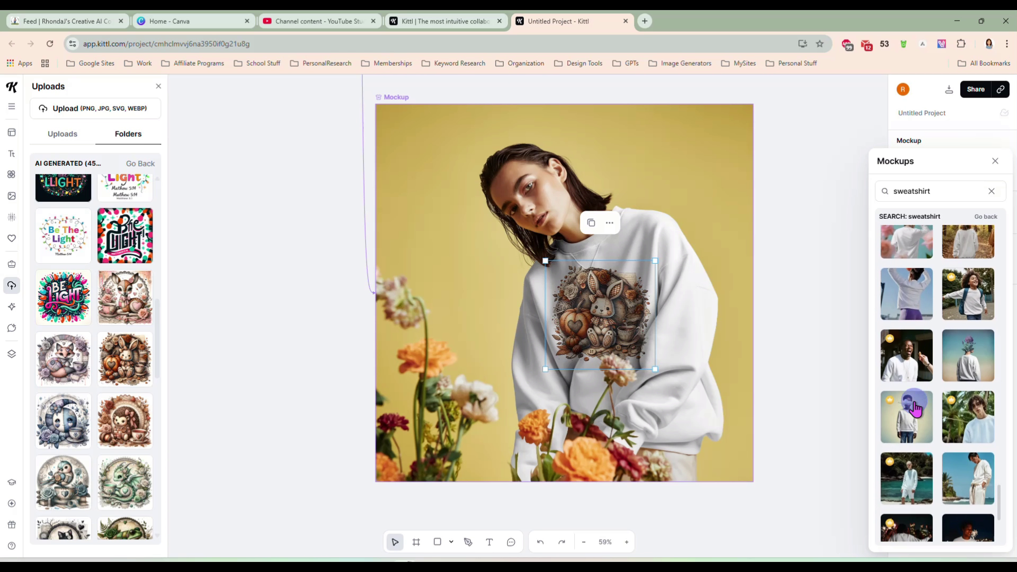
{"action": "scroll", "coordinate": [977, 421], "scroll_direction": "down", "scroll_amount": 1}
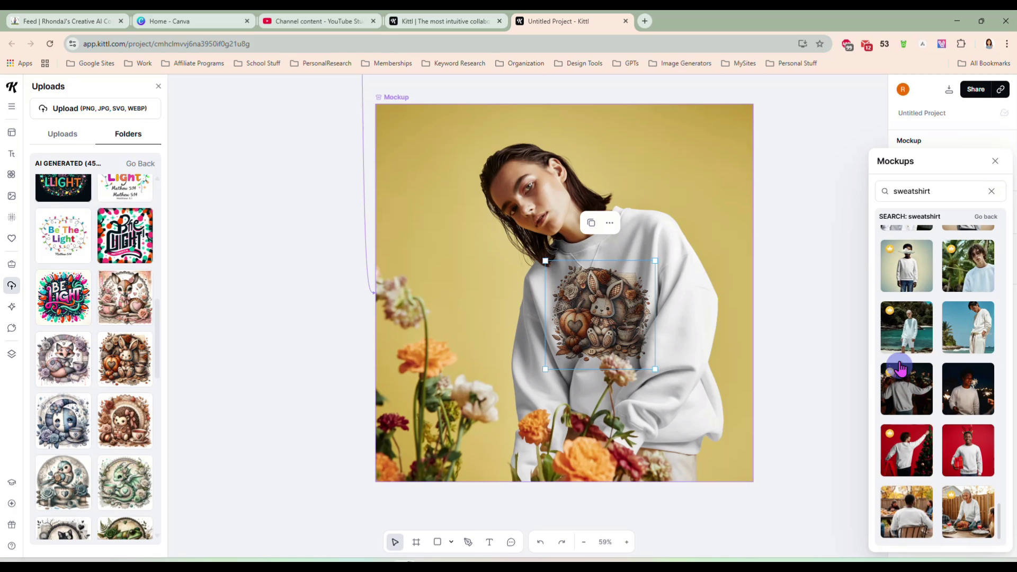
{"action": "scroll", "coordinate": [973, 450], "scroll_direction": "down", "scroll_amount": 1}
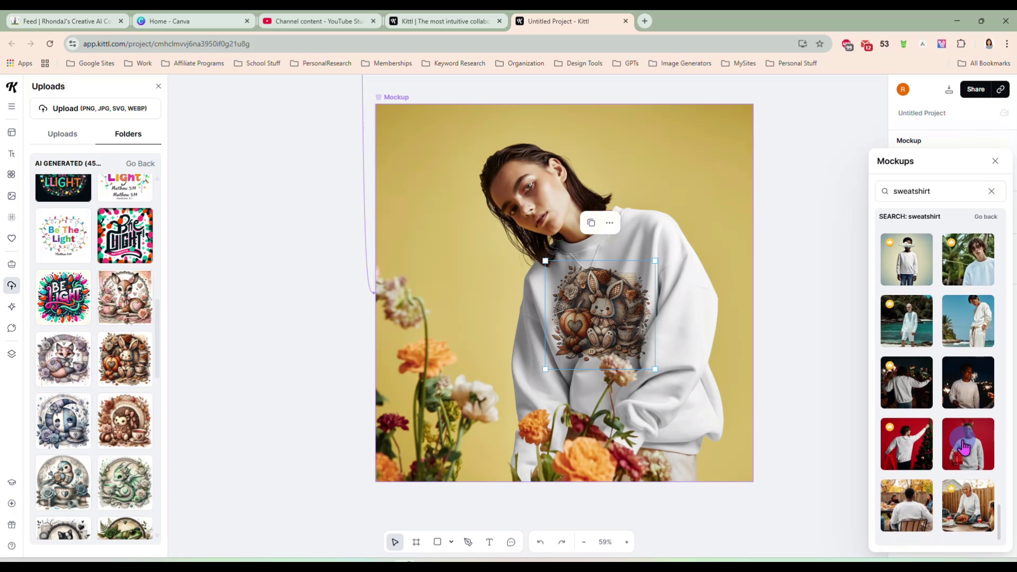
{"action": "left_click", "coordinate": [959, 494]}
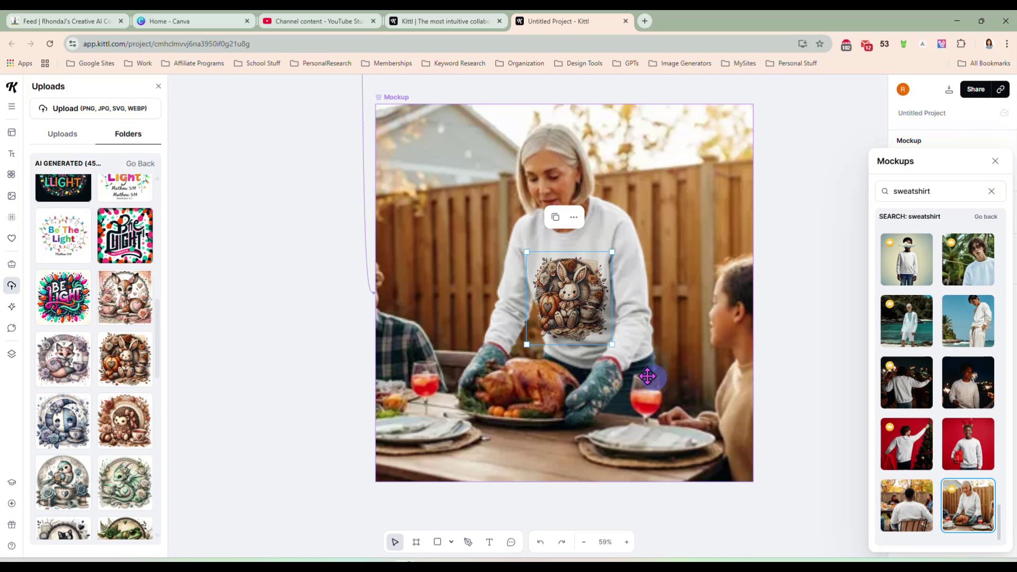
Shrink the bunny artwork slightly on the gray-haired woman's sweatshirt and center it higher on the chest
{"action": "left_click", "coordinate": [577, 299]}
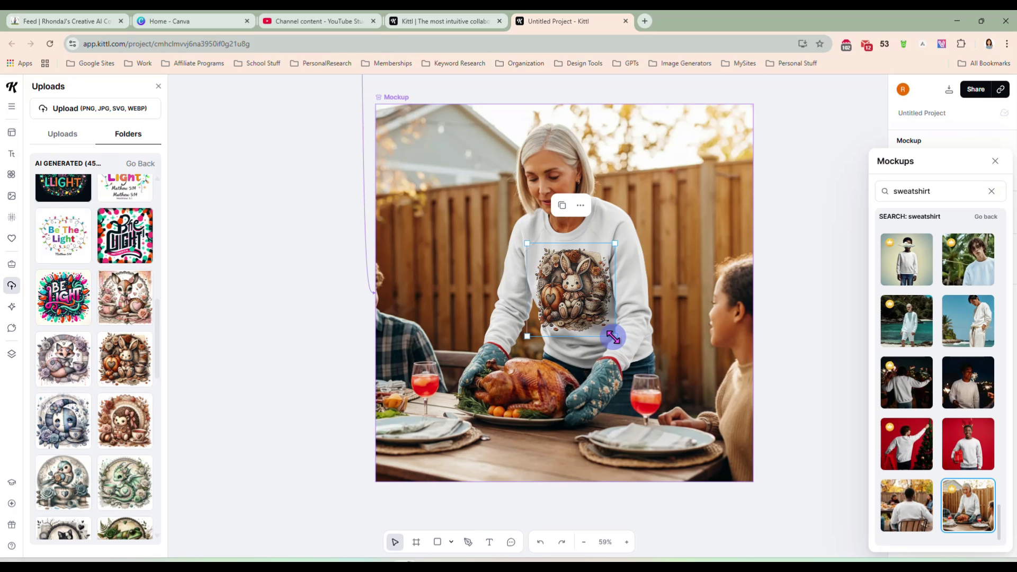
{"action": "mouse_move", "coordinate": [614, 337]}
{"action": "left_mouse_down"}
{"action": "mouse_move", "coordinate": [570, 301]}
{"action": "mouse_move", "coordinate": [612, 331]}
{"action": "left_mouse_up"}
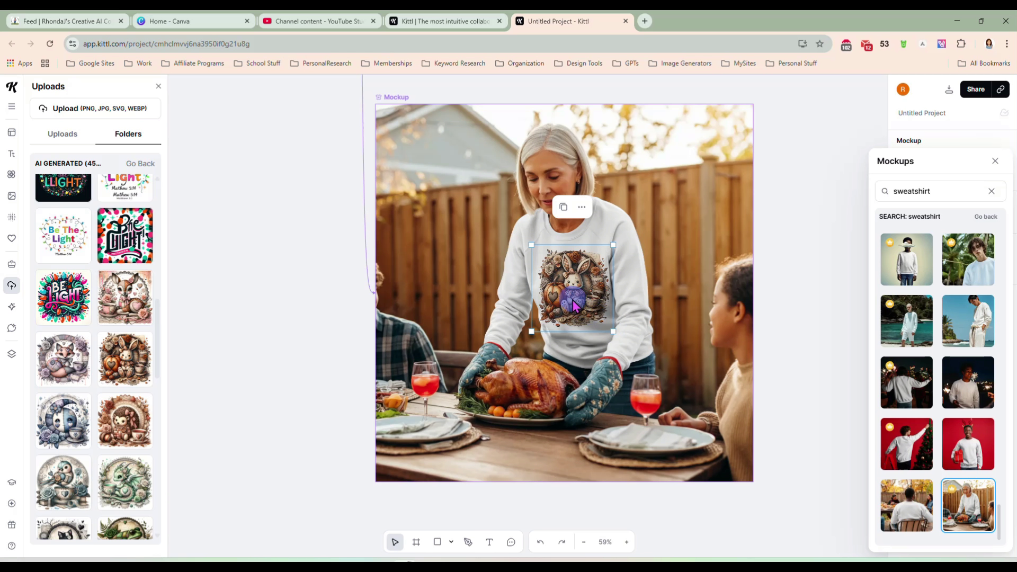
{"action": "left_click_drag", "start_coordinate": [573, 305], "coordinate": [571, 296]}
{"action": "left_click", "coordinate": [783, 326]}
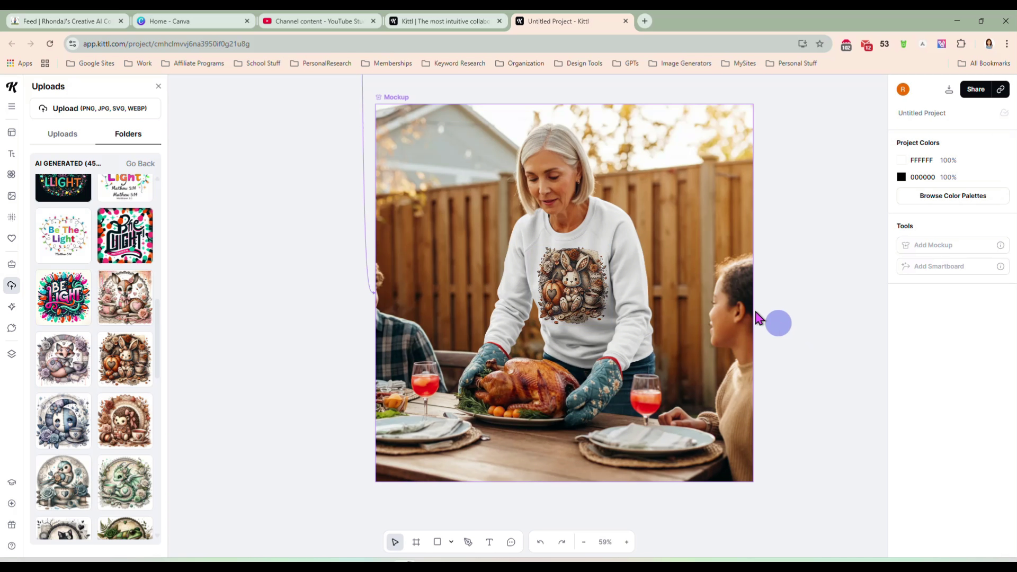
Test dark maroon and brown shades on the turkey-dinner mockup's sweatshirt, and settle on light beige D5CABB
{"action": "left_click", "coordinate": [624, 222]}
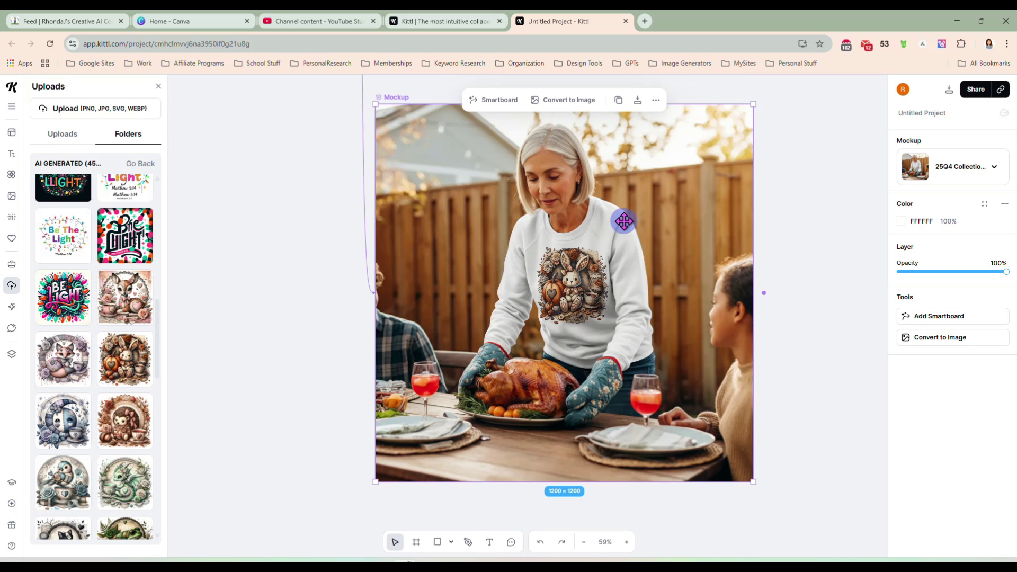
{"action": "left_click", "coordinate": [901, 221]}
{"action": "left_click", "coordinate": [858, 302]}
{"action": "left_click", "coordinate": [856, 328]}
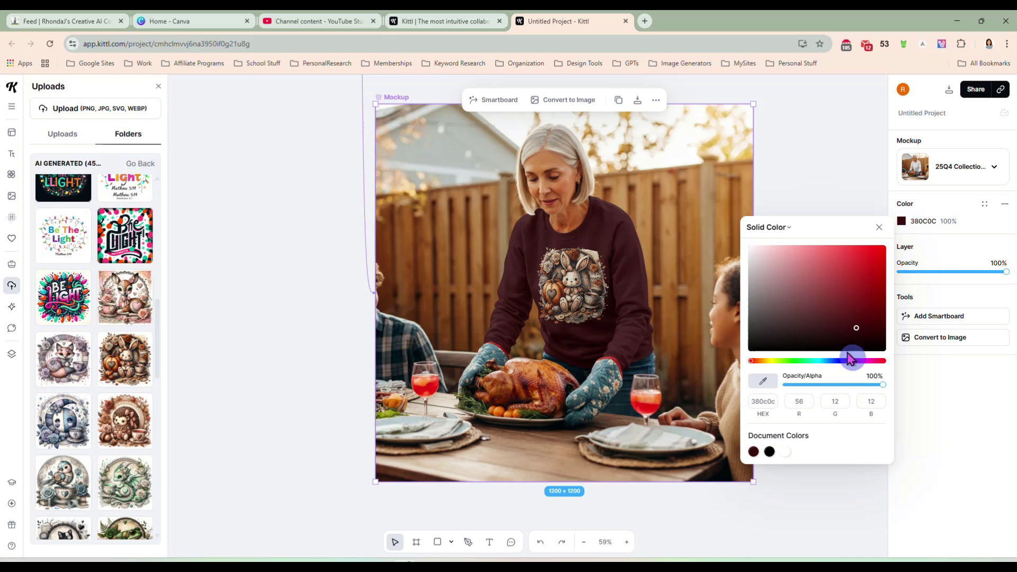
{"action": "left_click", "coordinate": [764, 361]}
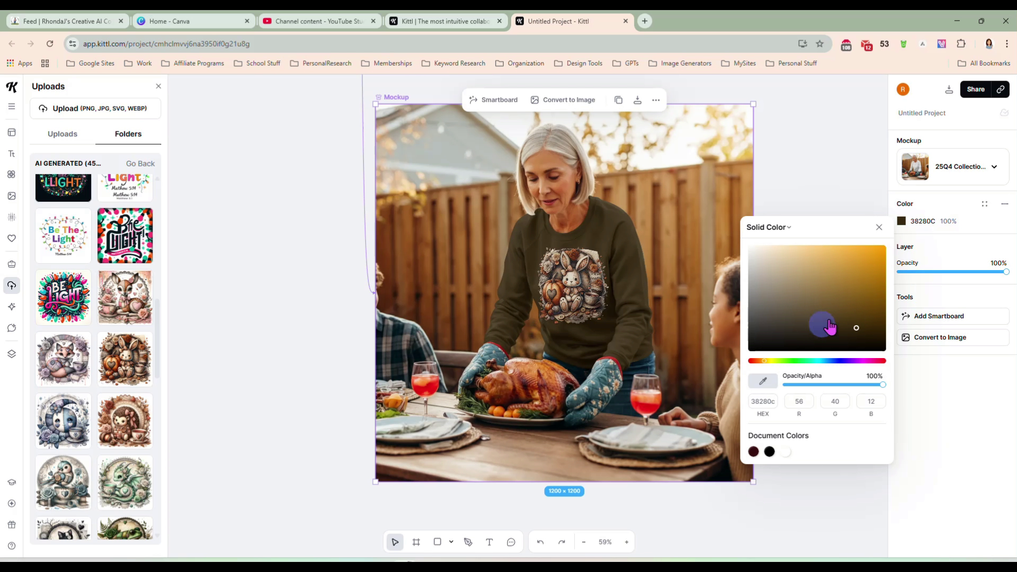
{"action": "left_click", "coordinate": [850, 299]}
{"action": "left_click_drag", "start_coordinate": [876, 298], "coordinate": [881, 331]}
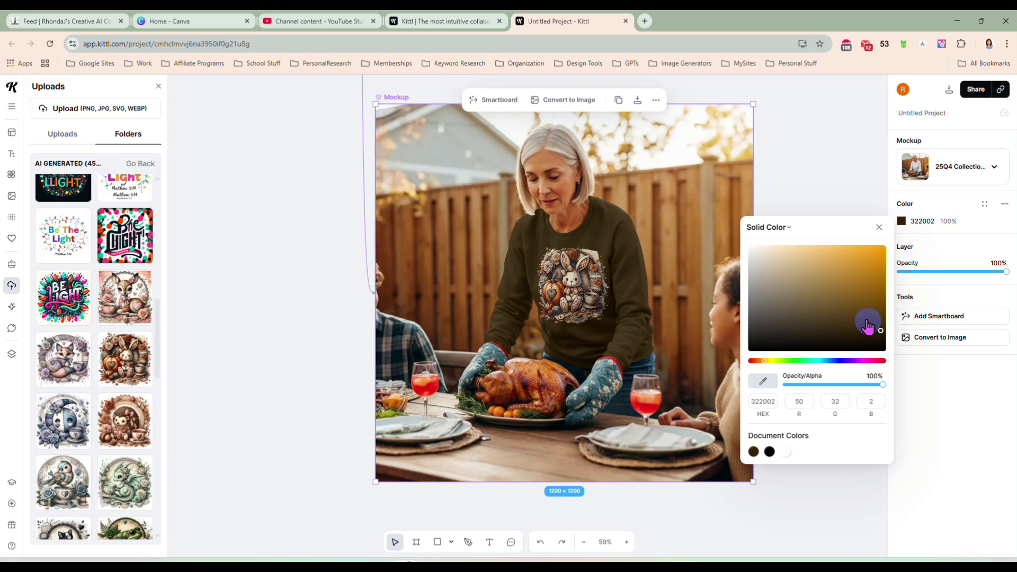
{"action": "left_click_drag", "start_coordinate": [841, 280], "coordinate": [802, 259]}
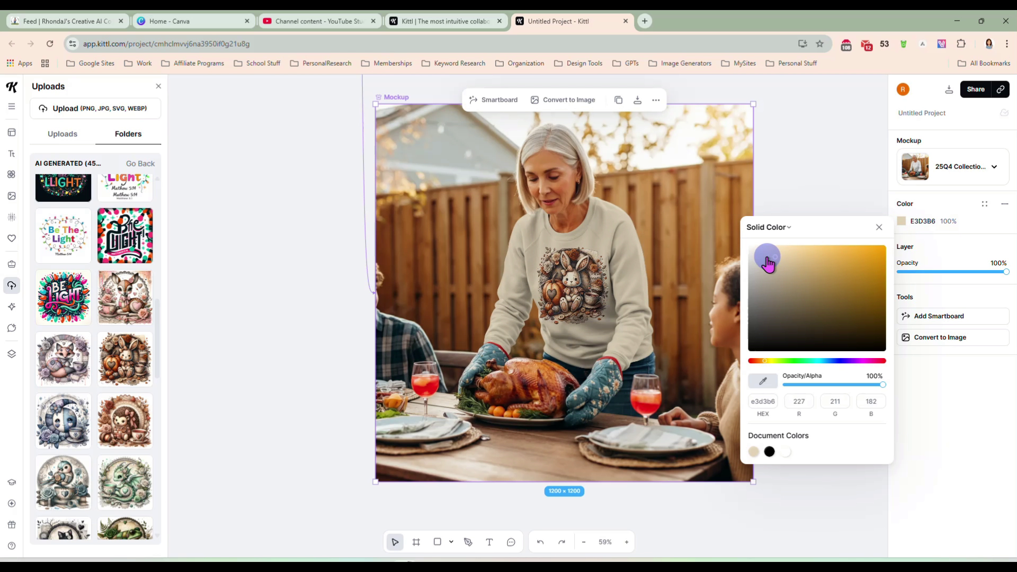
{"action": "left_click_drag", "start_coordinate": [767, 261], "coordinate": [764, 264]}
{"action": "left_click_drag", "start_coordinate": [754, 301], "coordinate": [765, 265]}
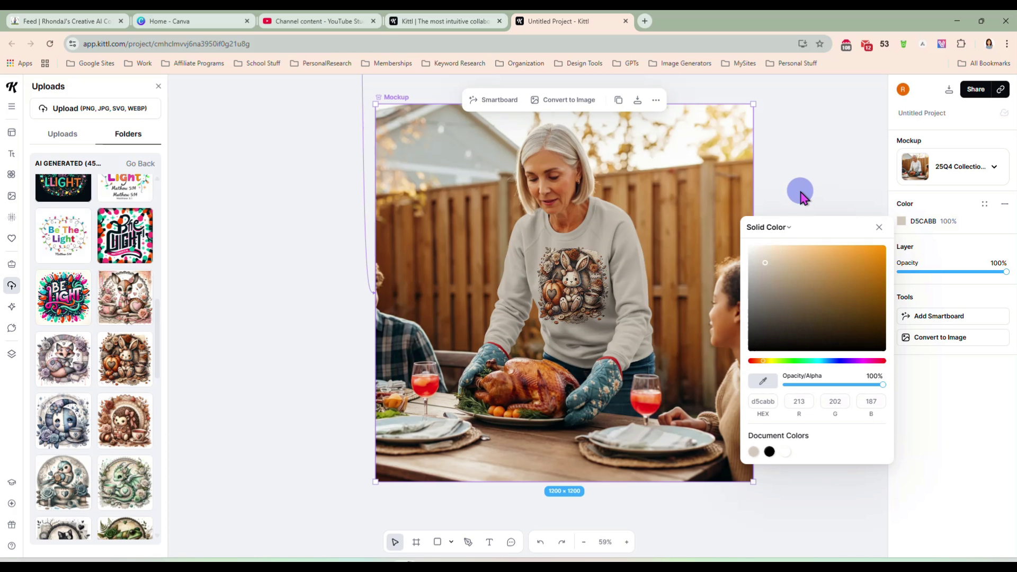
{"action": "left_click", "coordinate": [798, 216]}
Review the Standard artboard together with its two linked mockups, the black T-shirt and the beige sweatshirt
{"action": "scroll", "coordinate": [821, 220], "scroll_direction": "down", "scroll_amount": 5}
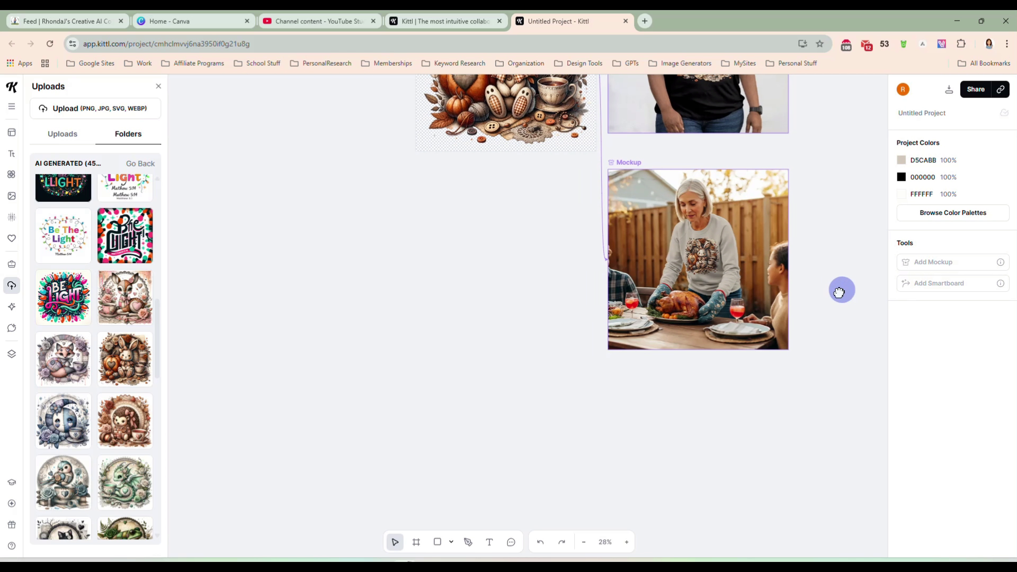
{"action": "left_click_drag", "start_coordinate": [842, 288], "coordinate": [678, 431]}
{"action": "left_click", "coordinate": [677, 291]}
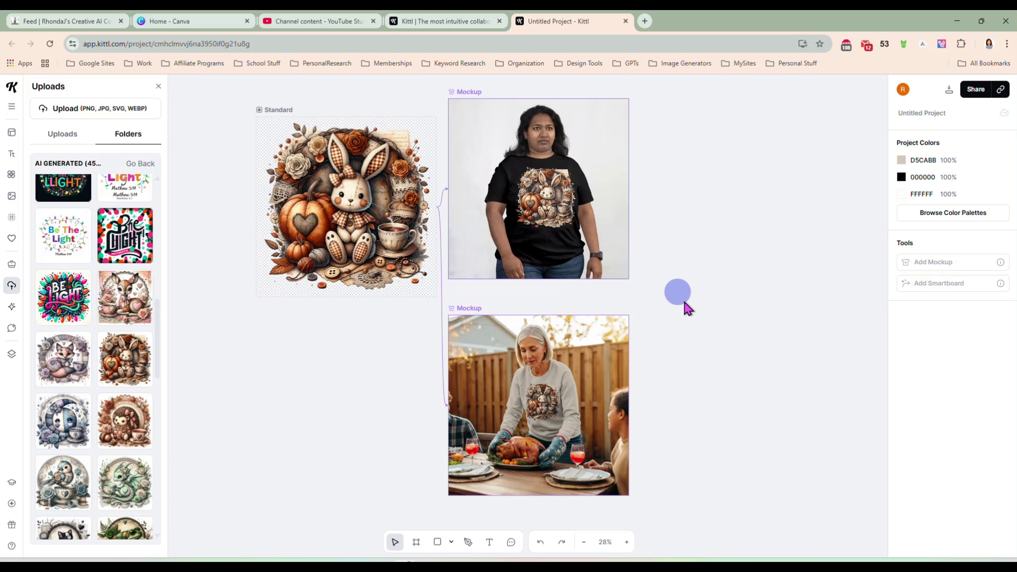
{"action": "scroll", "coordinate": [710, 286], "scroll_direction": "down", "scroll_amount": 2}
{"action": "scroll", "coordinate": [711, 286], "scroll_direction": "up", "scroll_amount": 2}
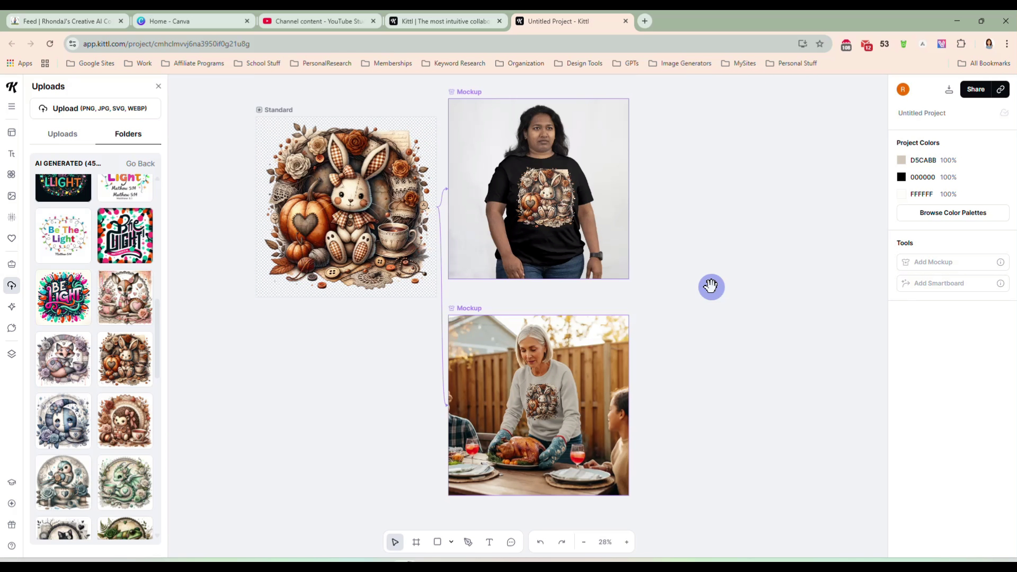
Delete the bunny artwork and both linked mockups, leaving the Standard artboard empty
{"action": "scroll", "coordinate": [708, 286], "scroll_direction": "down", "scroll_amount": 2}
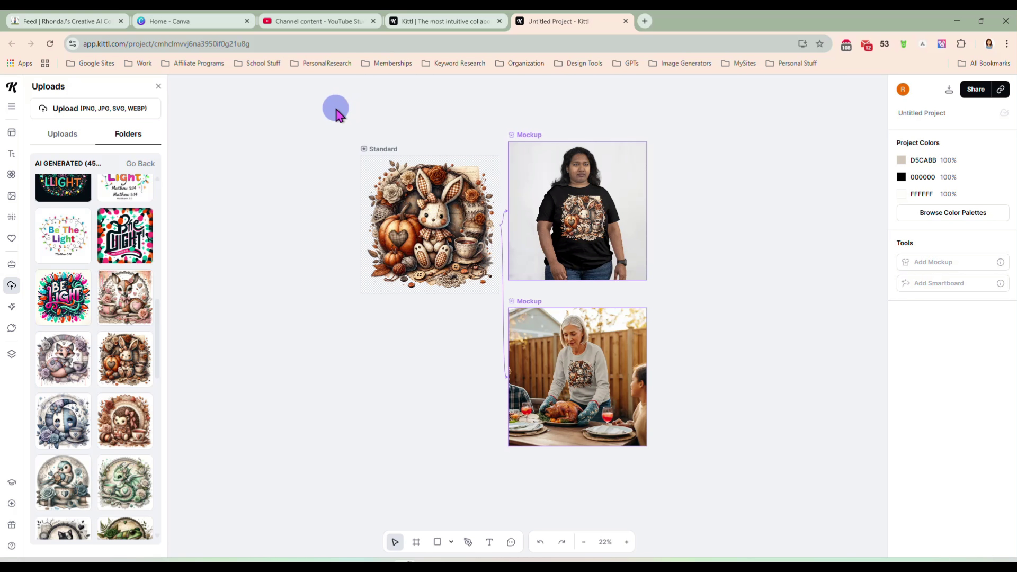
{"action": "left_click_drag", "start_coordinate": [336, 108], "coordinate": [710, 472]}
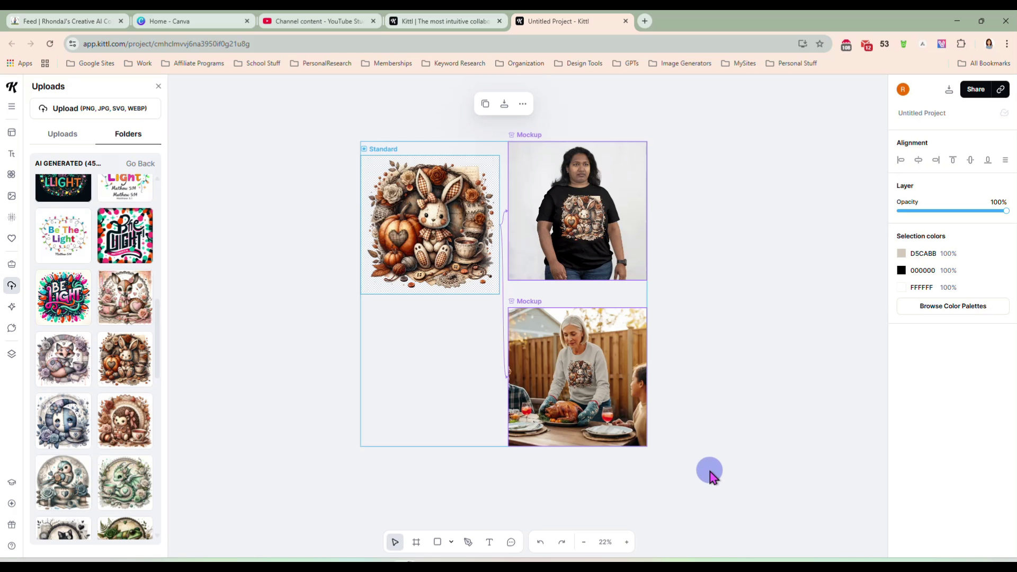
{"action": "key", "text": "Delete"}
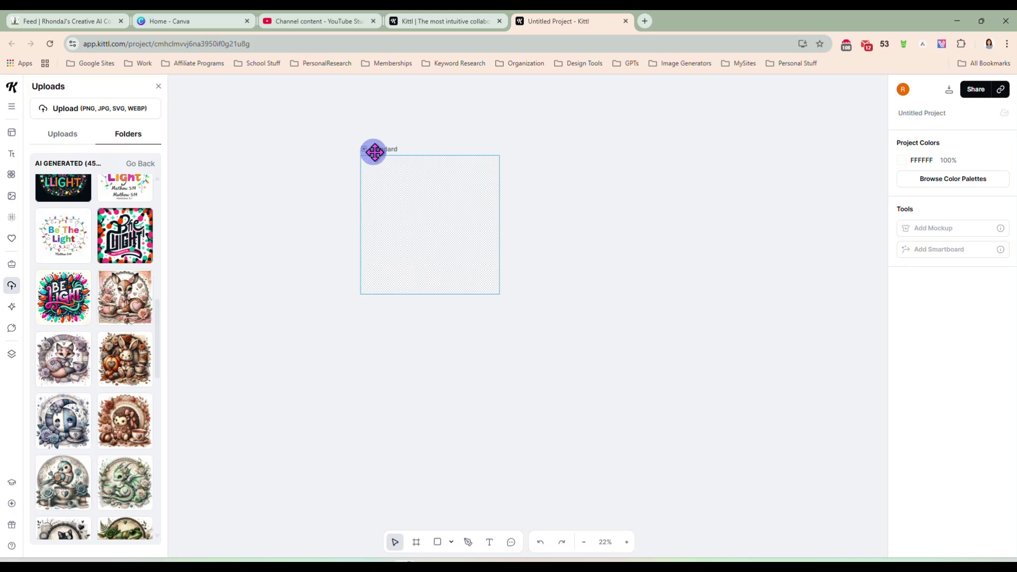
Reposition the empty Standard artboard and raise its opacity to 100%
{"action": "left_click_drag", "start_coordinate": [375, 152], "coordinate": [334, 127]}
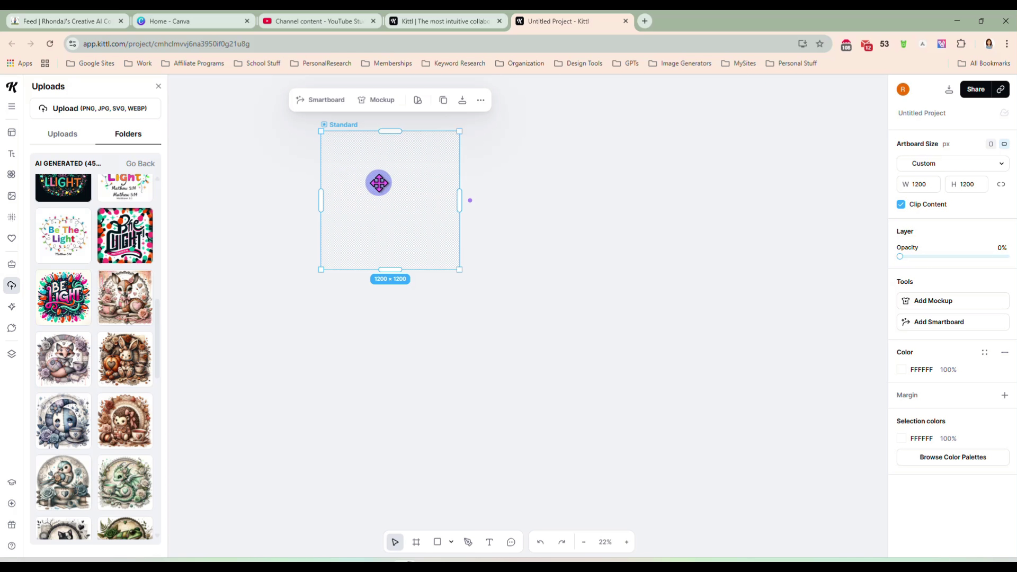
{"action": "left_click_drag", "start_coordinate": [899, 257], "coordinate": [1012, 265]}
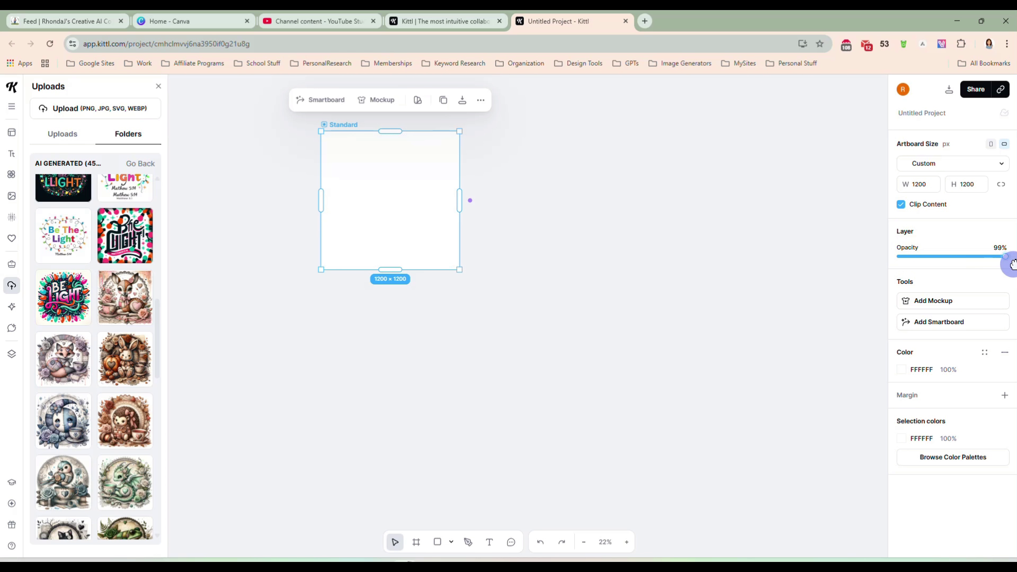
{"action": "mouse_move", "coordinate": [413, 206]}
{"action": "left_mouse_down"}
{"action": "mouse_move", "coordinate": [389, 208]}
{"action": "mouse_move", "coordinate": [409, 216]}
{"action": "left_mouse_up"}
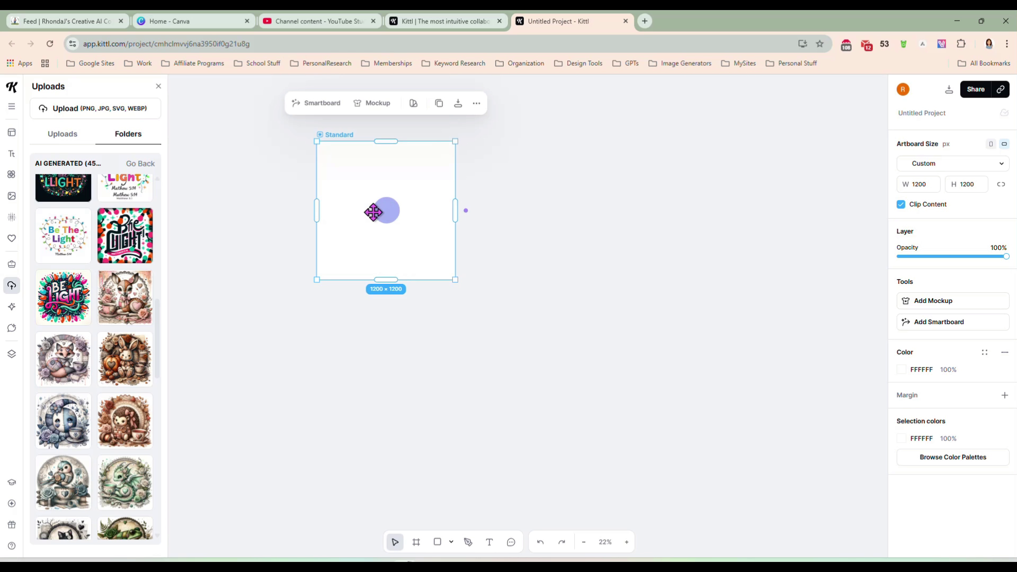
{"action": "scroll", "coordinate": [136, 364], "scroll_direction": "down", "scroll_amount": 1}
{"action": "scroll", "coordinate": [136, 364], "scroll_direction": "down", "scroll_amount": 6}
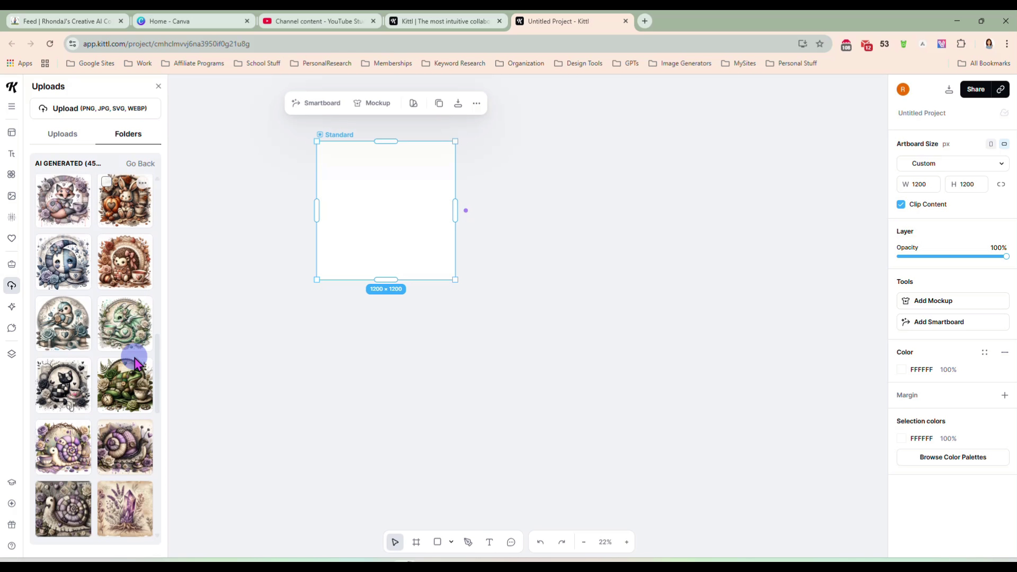
{"action": "scroll", "coordinate": [135, 364], "scroll_direction": "down", "scroll_amount": 2}
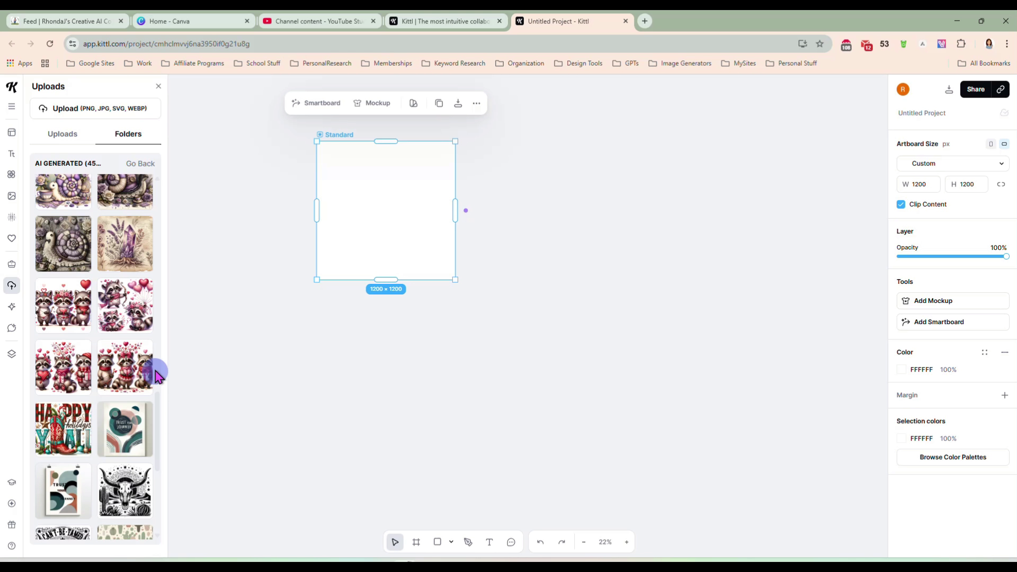
{"action": "scroll", "coordinate": [184, 333], "scroll_direction": "down", "scroll_amount": 4}
{"action": "scroll", "coordinate": [127, 352], "scroll_direction": "down", "scroll_amount": 2}
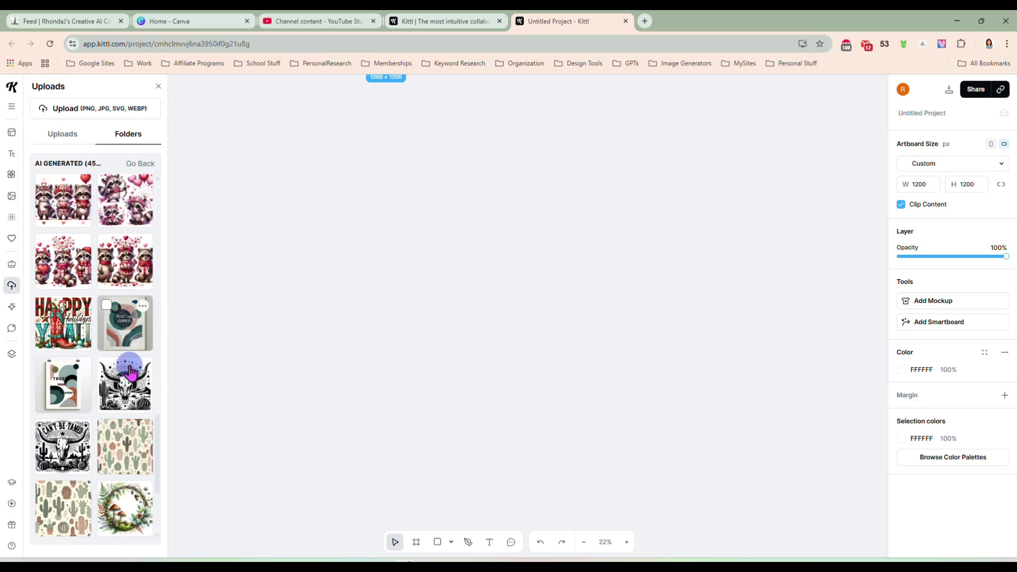
{"action": "scroll", "coordinate": [324, 347], "scroll_direction": "up", "scroll_amount": 4}
{"action": "scroll", "coordinate": [324, 347], "scroll_direction": "up", "scroll_amount": 2}
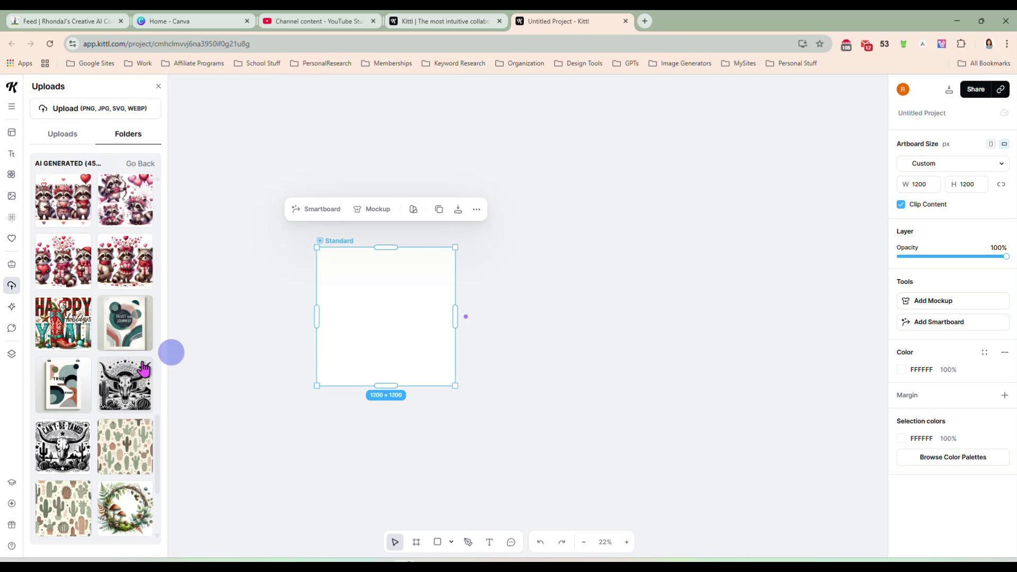
{"action": "left_click", "coordinate": [116, 372]}
{"action": "scroll", "coordinate": [115, 370], "scroll_direction": "down", "scroll_amount": 2}
{"action": "left_click_drag", "start_coordinate": [454, 317], "coordinate": [459, 332]}
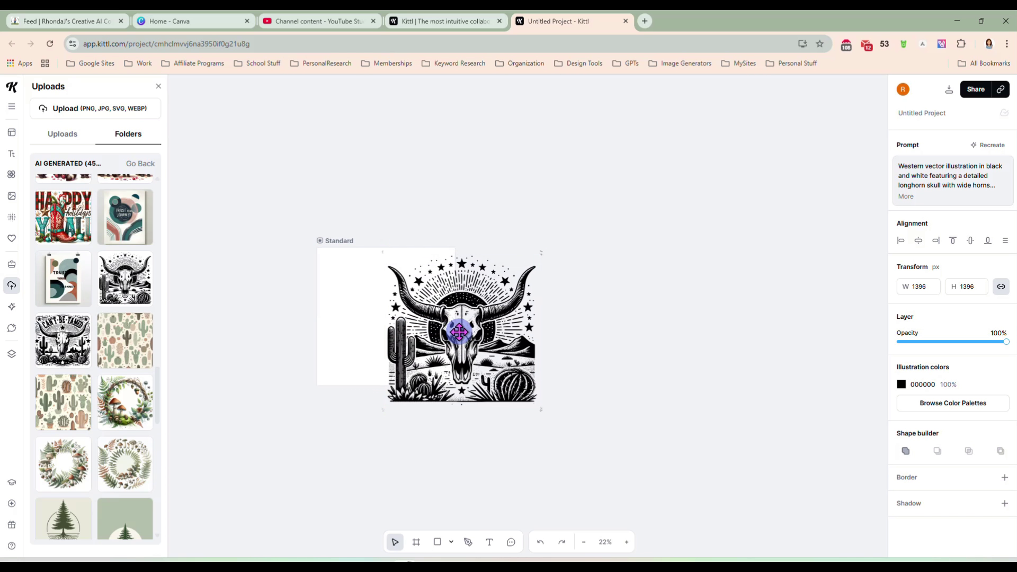
{"action": "key", "text": "Delete"}
Add the fern-and-mushroom botanical wreath from the AI Generated folder and scale it to fit inside the Standard artboard
{"action": "scroll", "coordinate": [103, 363], "scroll_direction": "down", "scroll_amount": 3}
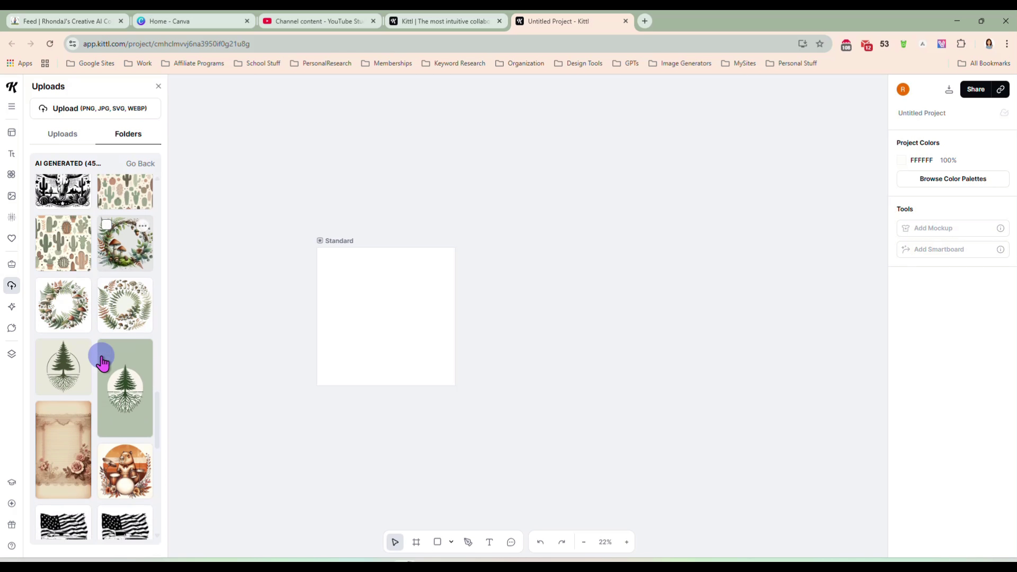
{"action": "scroll", "coordinate": [83, 339], "scroll_direction": "down", "scroll_amount": 3}
{"action": "scroll", "coordinate": [85, 344], "scroll_direction": "up", "scroll_amount": 3}
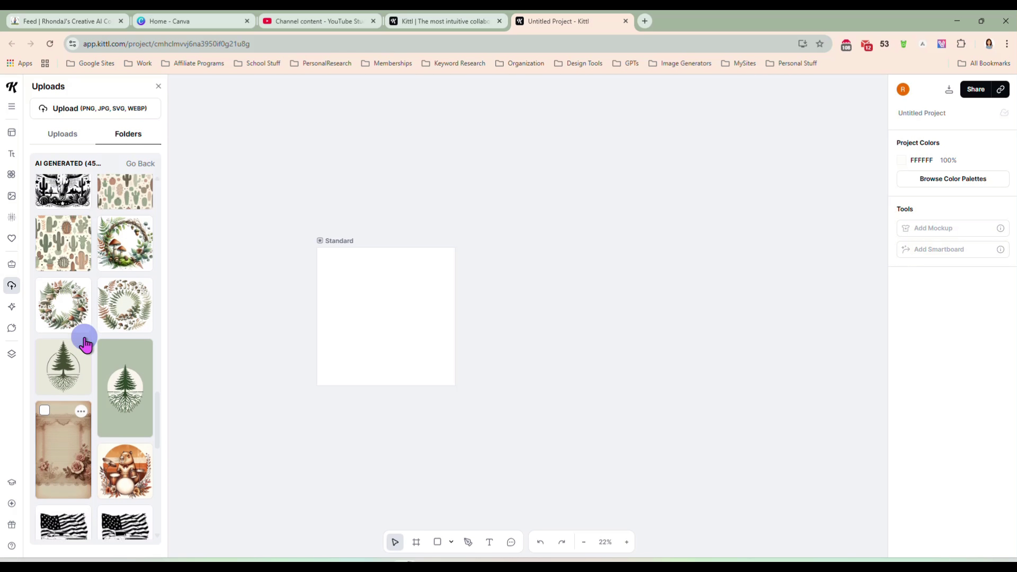
{"action": "scroll", "coordinate": [79, 352], "scroll_direction": "up", "scroll_amount": 1}
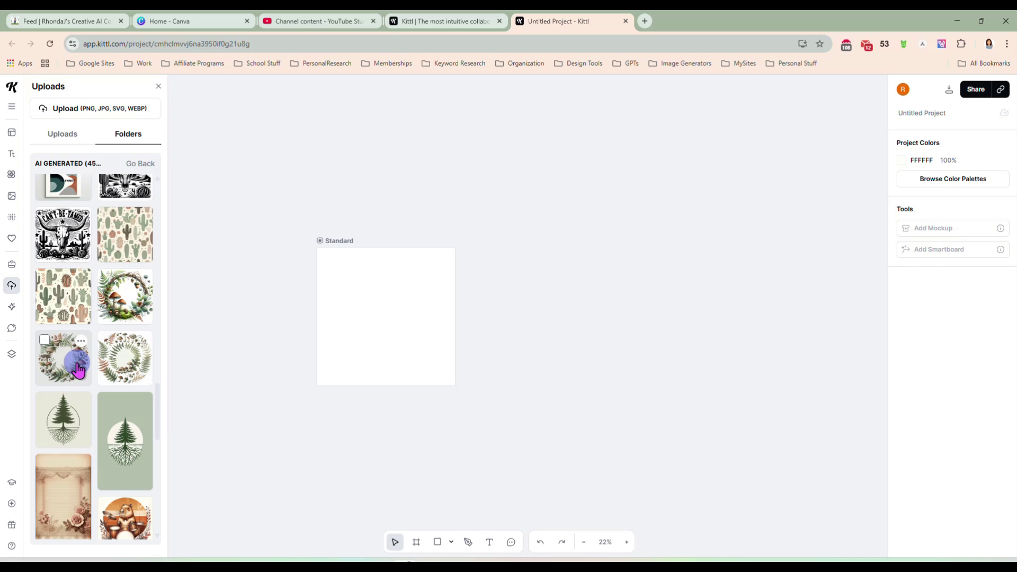
{"action": "left_click", "coordinate": [78, 366]}
{"action": "left_click_drag", "start_coordinate": [411, 291], "coordinate": [345, 295]}
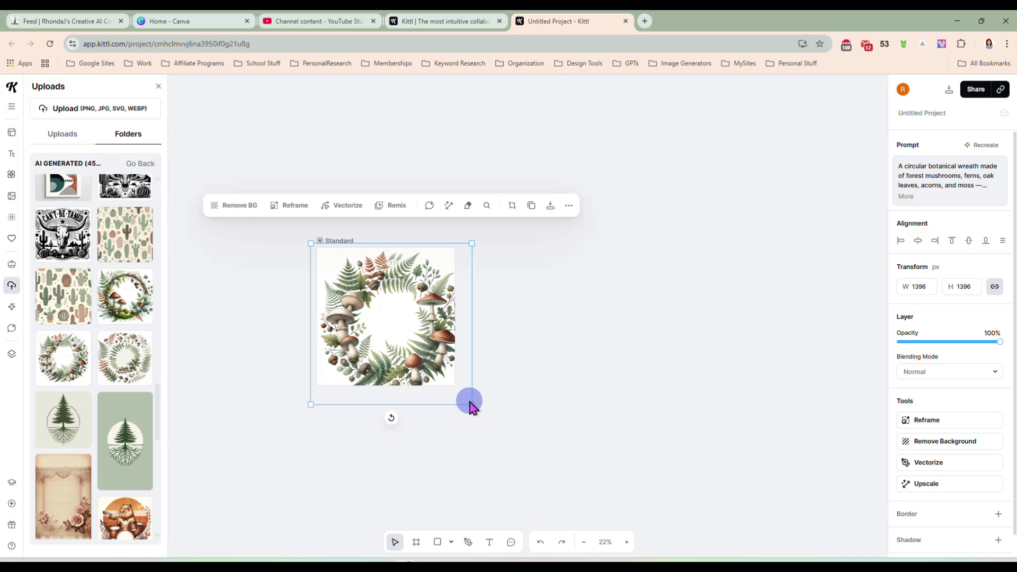
{"action": "left_click_drag", "start_coordinate": [467, 402], "coordinate": [447, 381]}
{"action": "left_click_drag", "start_coordinate": [415, 348], "coordinate": [409, 344]}
Duplicate the Standard artboard and replace the copy's artwork with the twig-and-mushroom woodland wreath, scaled to about 1085 px and centered
{"action": "left_click", "coordinate": [330, 240]}
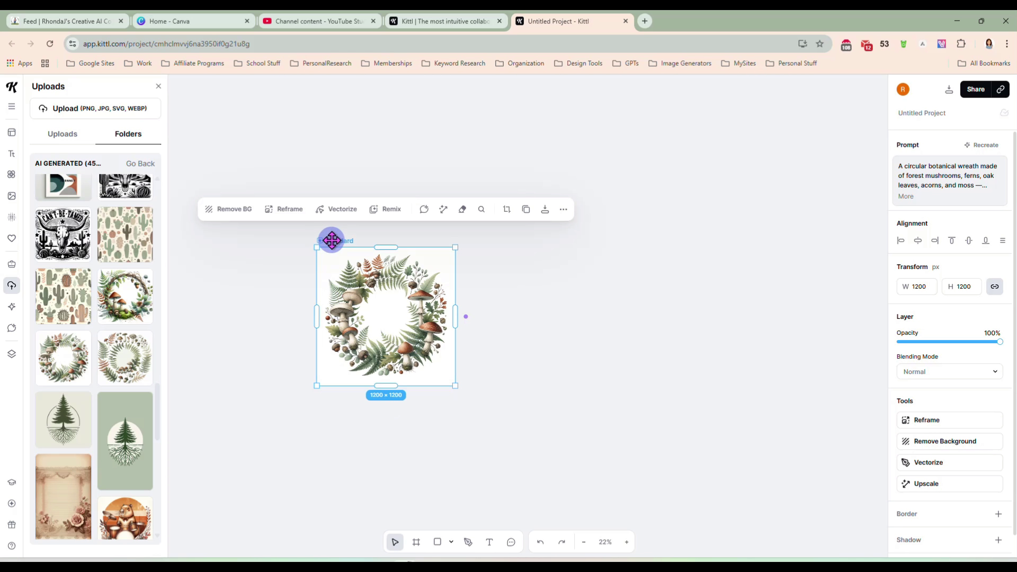
{"action": "left_click", "coordinate": [439, 212]}
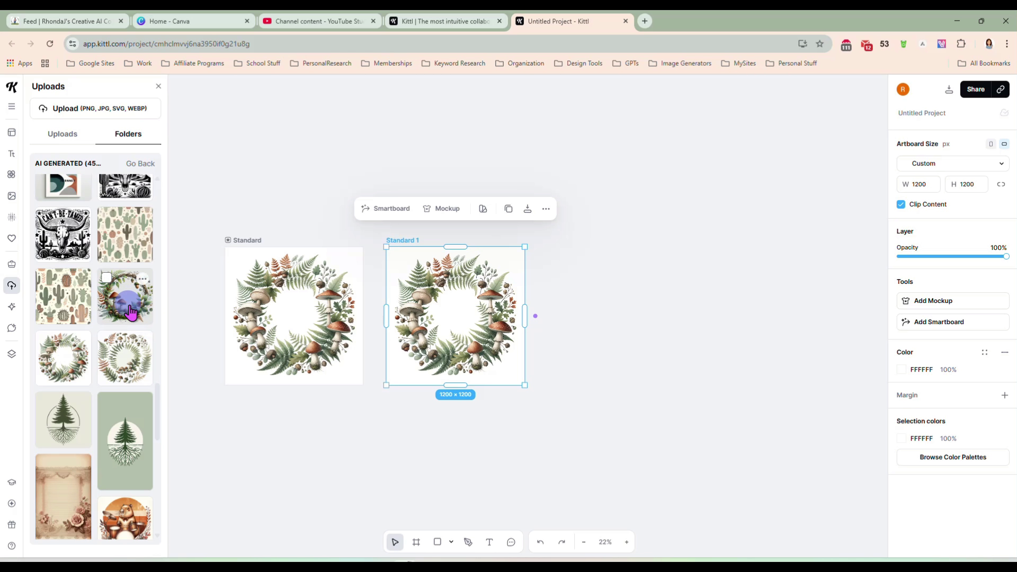
{"action": "left_click", "coordinate": [130, 307]}
{"action": "left_click_drag", "start_coordinate": [488, 346], "coordinate": [537, 382]}
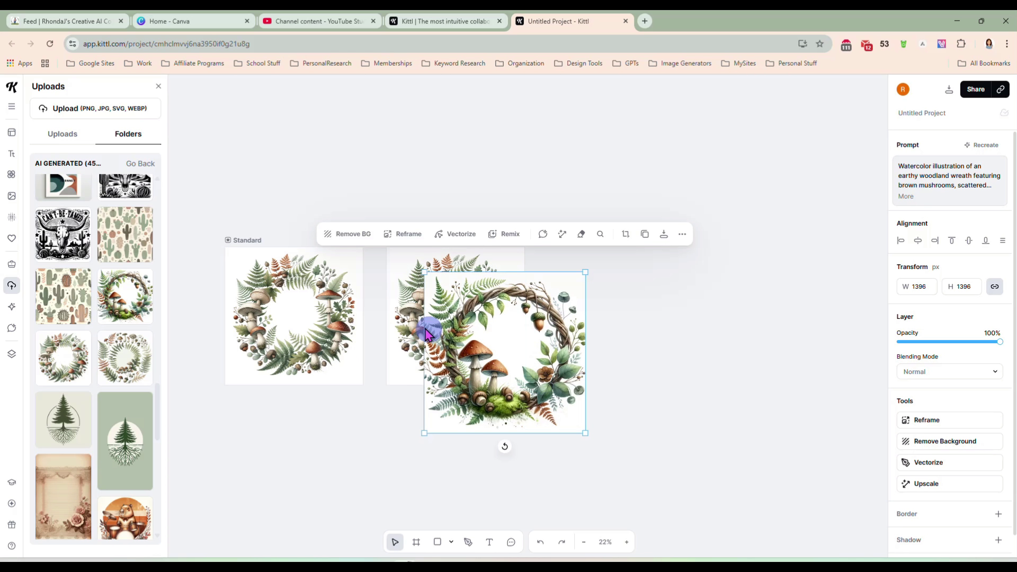
{"action": "left_click", "coordinate": [400, 307]}
{"action": "key", "text": "Delete"}
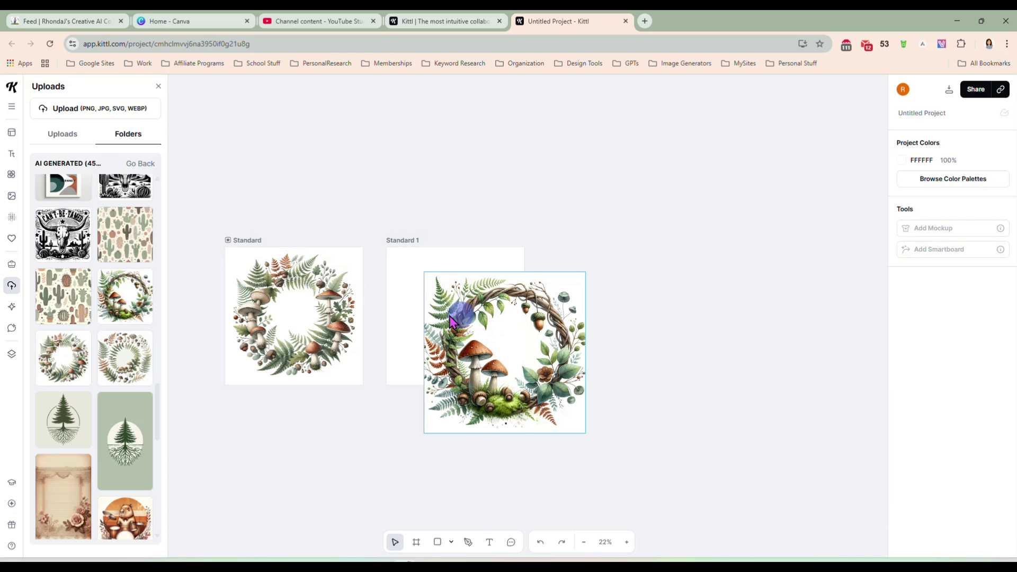
{"action": "left_click_drag", "start_coordinate": [451, 321], "coordinate": [431, 307]}
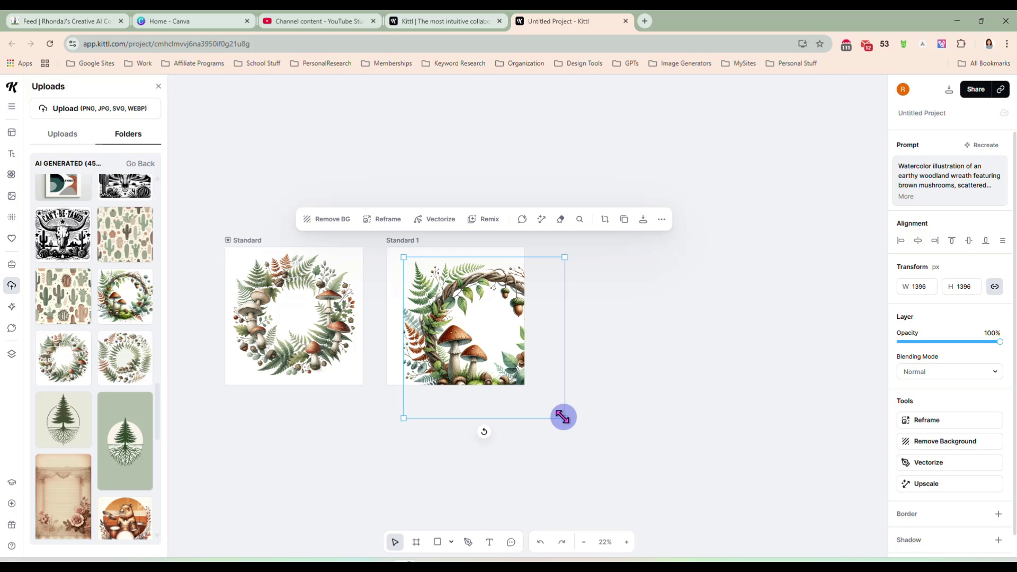
{"action": "left_click_drag", "start_coordinate": [563, 417], "coordinate": [518, 379]}
{"action": "left_click_drag", "start_coordinate": [484, 345], "coordinate": [475, 340]}
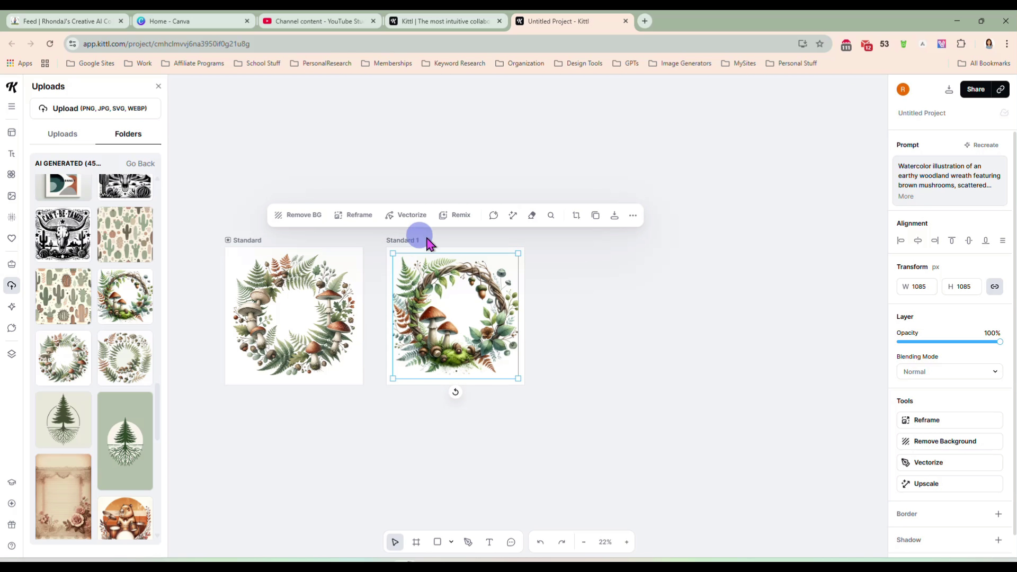
{"action": "left_click", "coordinate": [594, 216]}
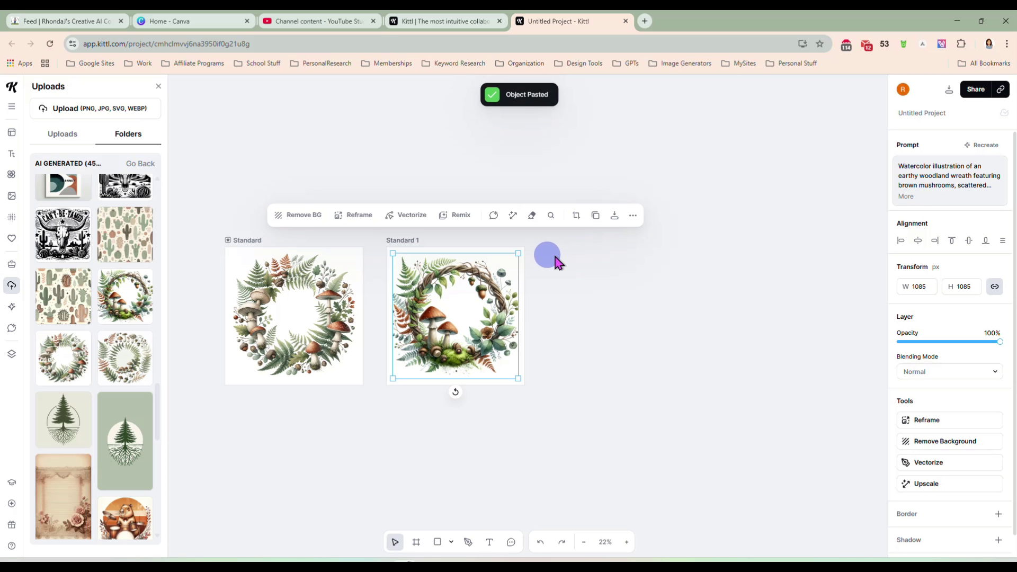
{"action": "left_click_drag", "start_coordinate": [453, 268], "coordinate": [619, 300]}
{"action": "key", "text": "Delete"}
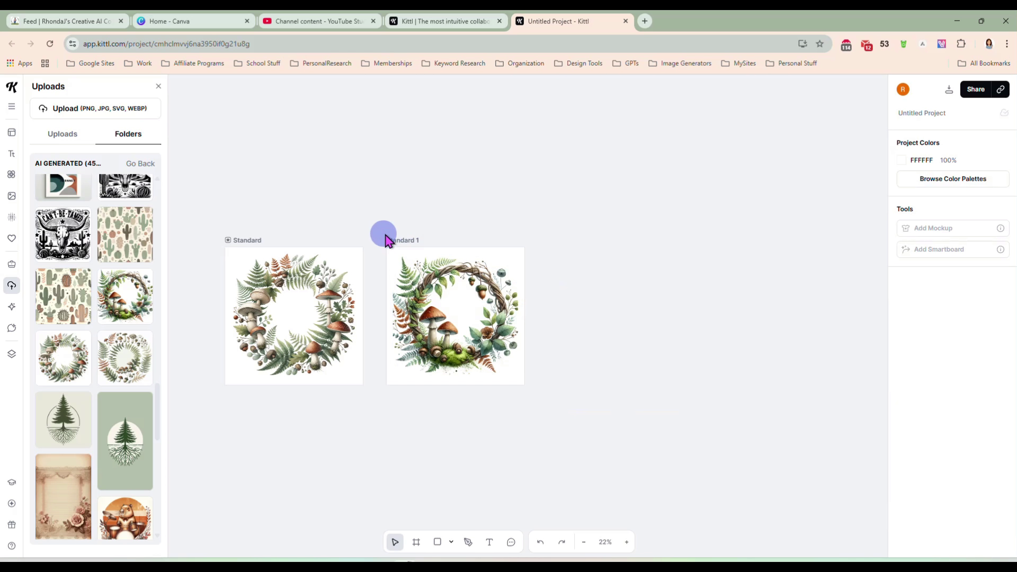
Duplicate the Standard 1 artboard and remove the woodland wreath from the copy
{"action": "left_click", "coordinate": [401, 241]}
{"action": "left_click", "coordinate": [509, 210]}
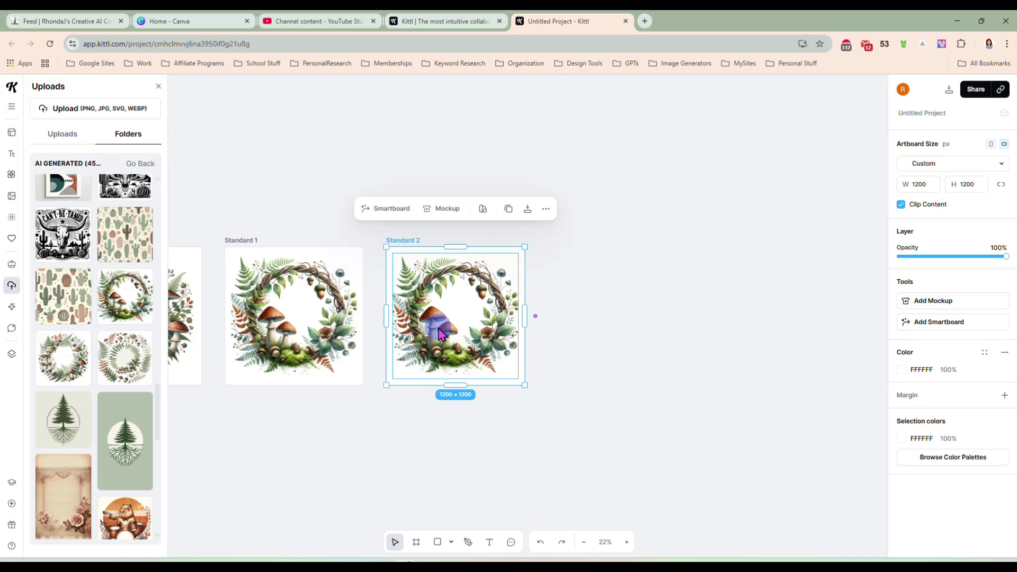
{"action": "left_click_drag", "start_coordinate": [429, 320], "coordinate": [464, 338]}
{"action": "key", "text": "Delete"}
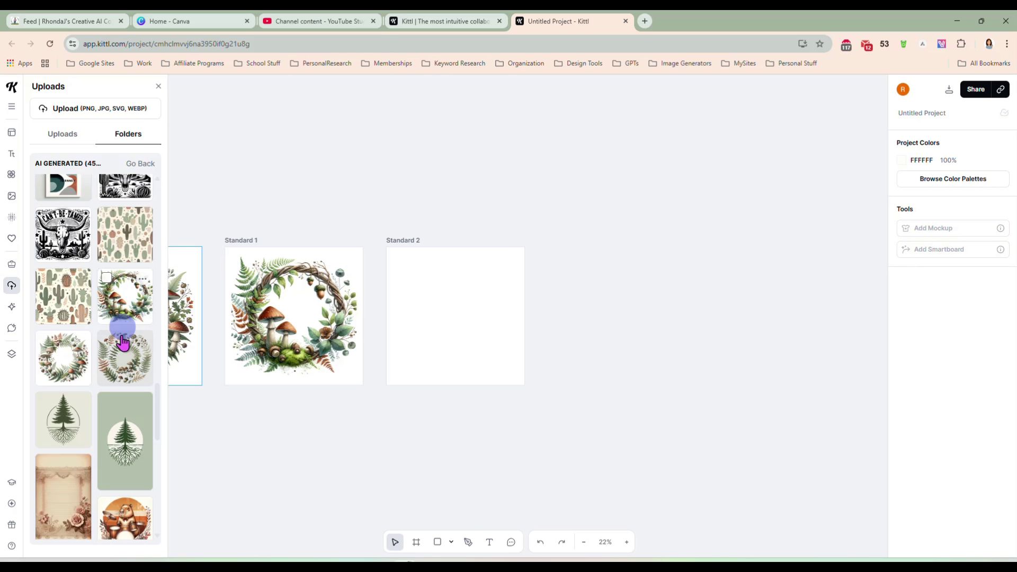
Place the green patchwork toad illustration on the empty Standard 2 artboard, scaled to about 1055 px with a margin around it
{"action": "scroll", "coordinate": [125, 351], "scroll_direction": "down", "scroll_amount": 3}
{"action": "scroll", "coordinate": [122, 352], "scroll_direction": "up", "scroll_amount": 10}
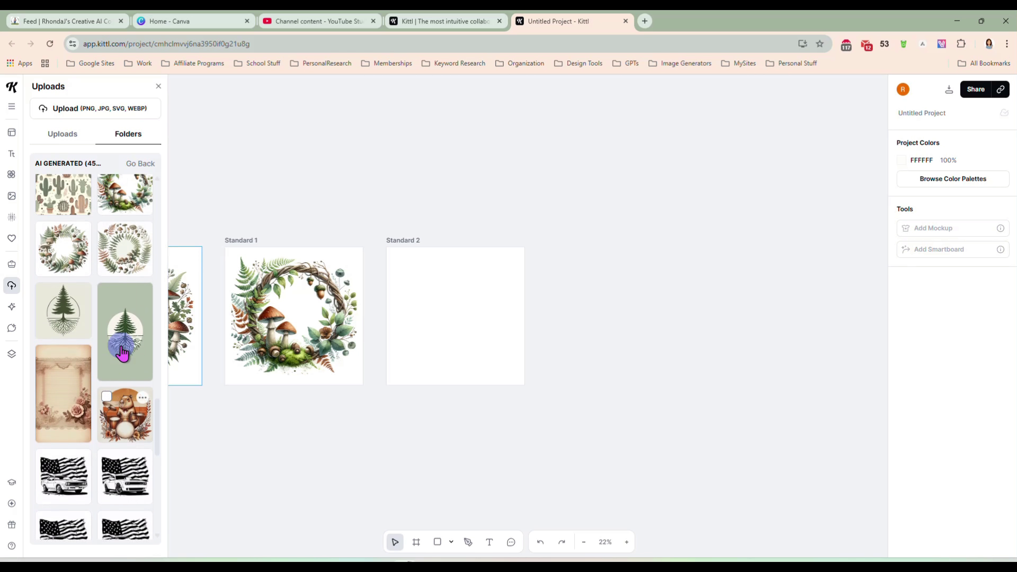
{"action": "scroll", "coordinate": [123, 350], "scroll_direction": "up", "scroll_amount": 4}
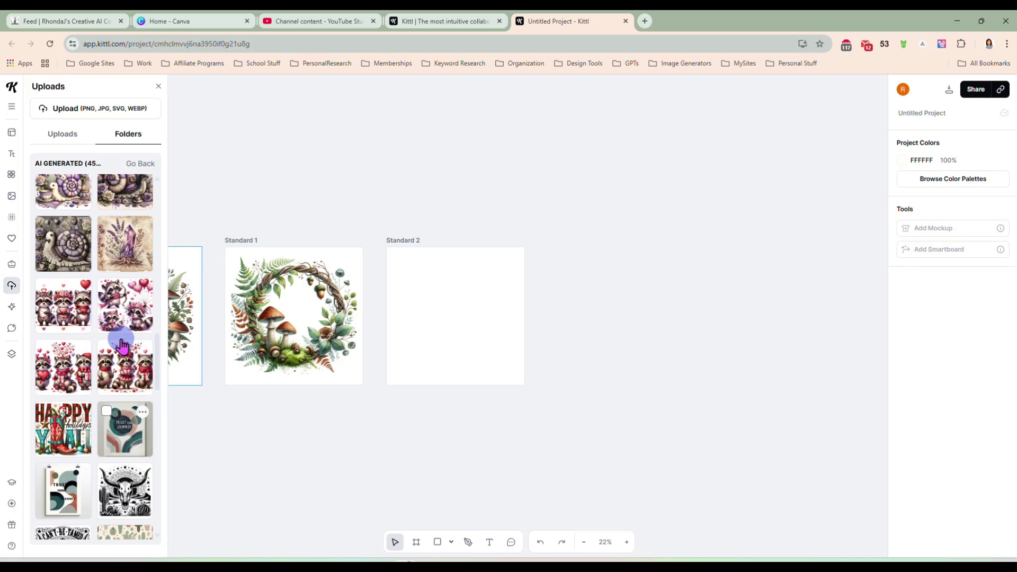
{"action": "scroll", "coordinate": [131, 364], "scroll_direction": "up", "scroll_amount": 1}
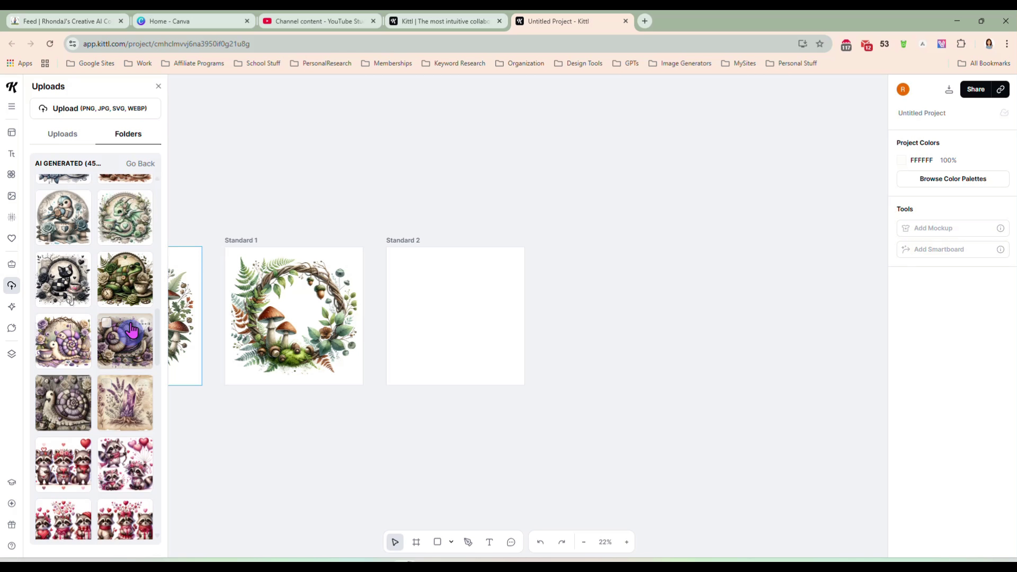
{"action": "left_click_drag", "start_coordinate": [126, 286], "coordinate": [464, 311]}
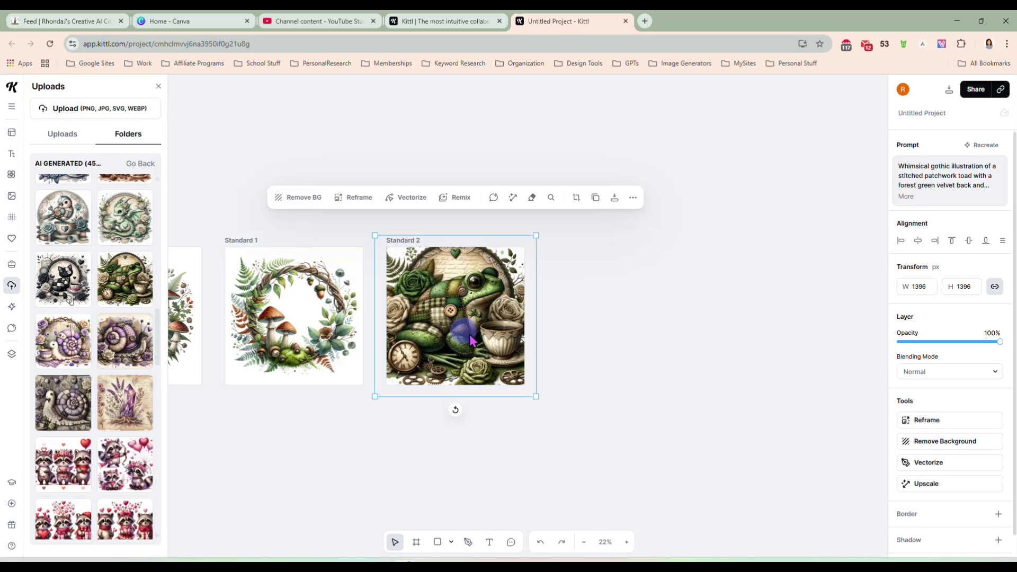
{"action": "left_click_drag", "start_coordinate": [374, 236], "coordinate": [438, 312]}
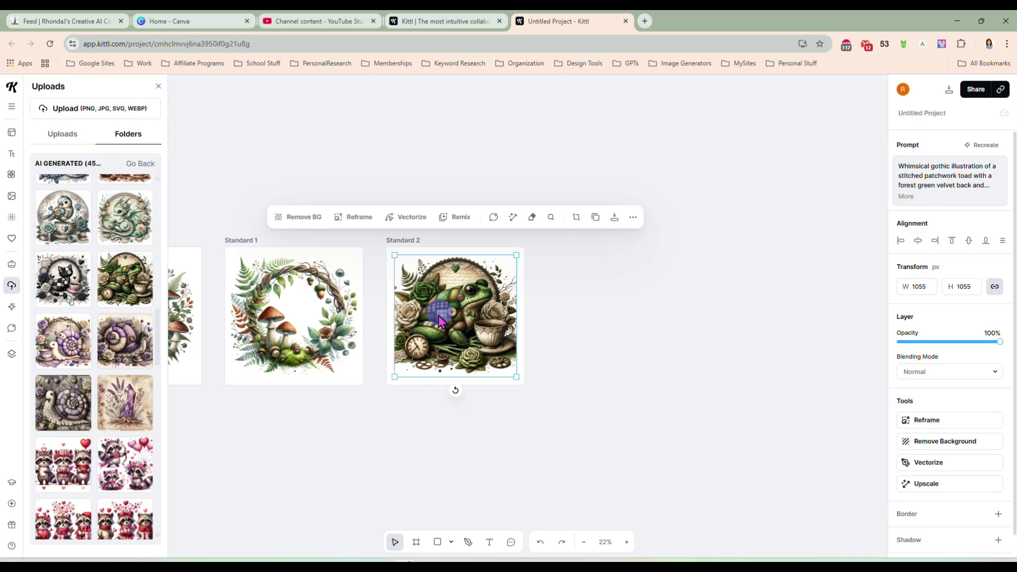
{"action": "left_click", "coordinate": [418, 426]}
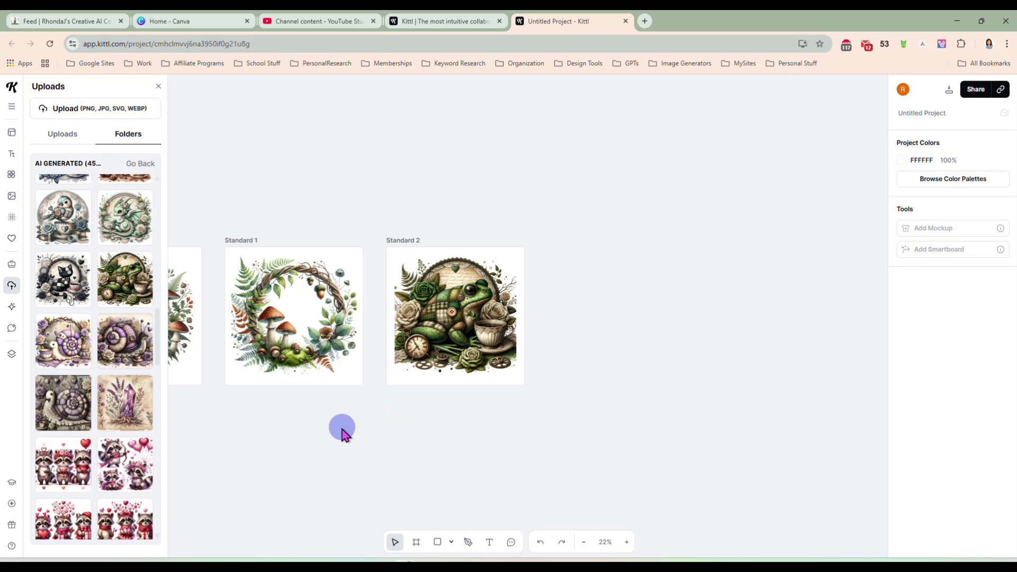
Stack the Standard 1 and Standard 2 artboards in a column beneath the Standard artboard
{"action": "left_click_drag", "start_coordinate": [358, 444], "coordinate": [579, 322]}
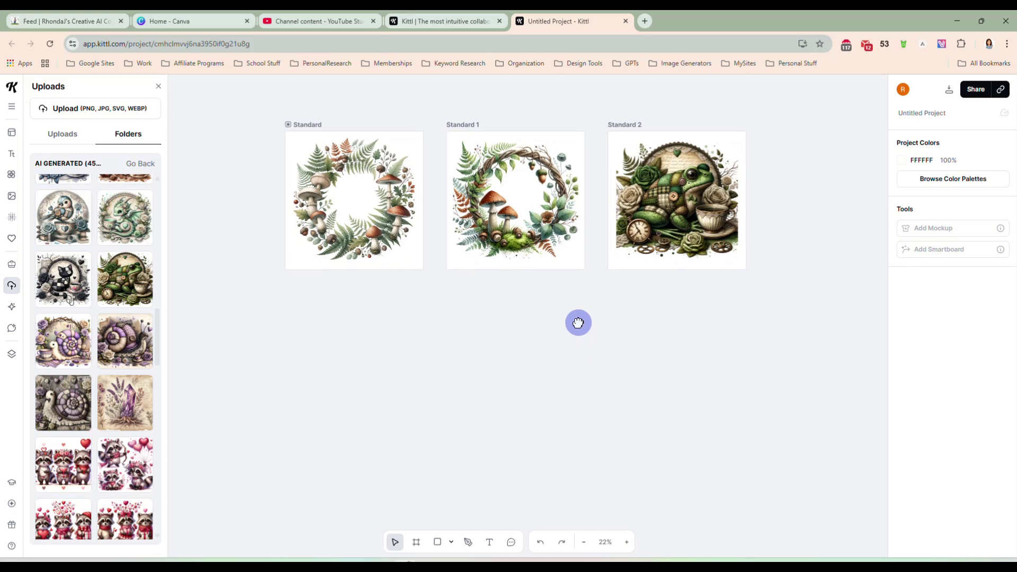
{"action": "left_click_drag", "start_coordinate": [461, 124], "coordinate": [302, 265]}
{"action": "left_click_drag", "start_coordinate": [624, 125], "coordinate": [305, 408]}
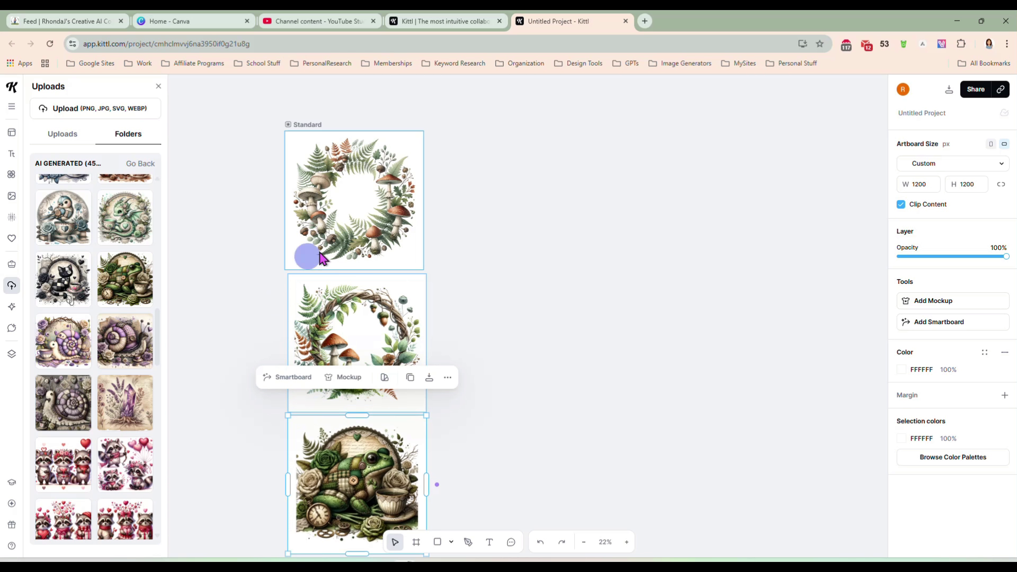
Replace the fern wreath on the Standard artboard with the raccoon-with-mug illustration, scaled to about 1123 px and centered
{"action": "left_click", "coordinate": [407, 219]}
{"action": "key", "text": "Delete"}
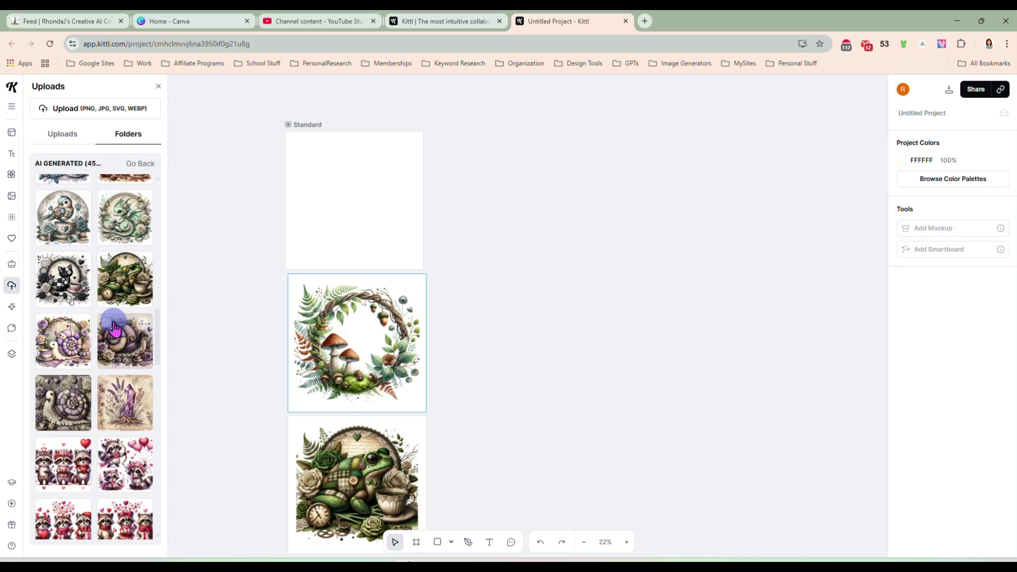
{"action": "scroll", "coordinate": [115, 328], "scroll_direction": "up", "scroll_amount": 3}
{"action": "scroll", "coordinate": [115, 328], "scroll_direction": "up", "scroll_amount": 5}
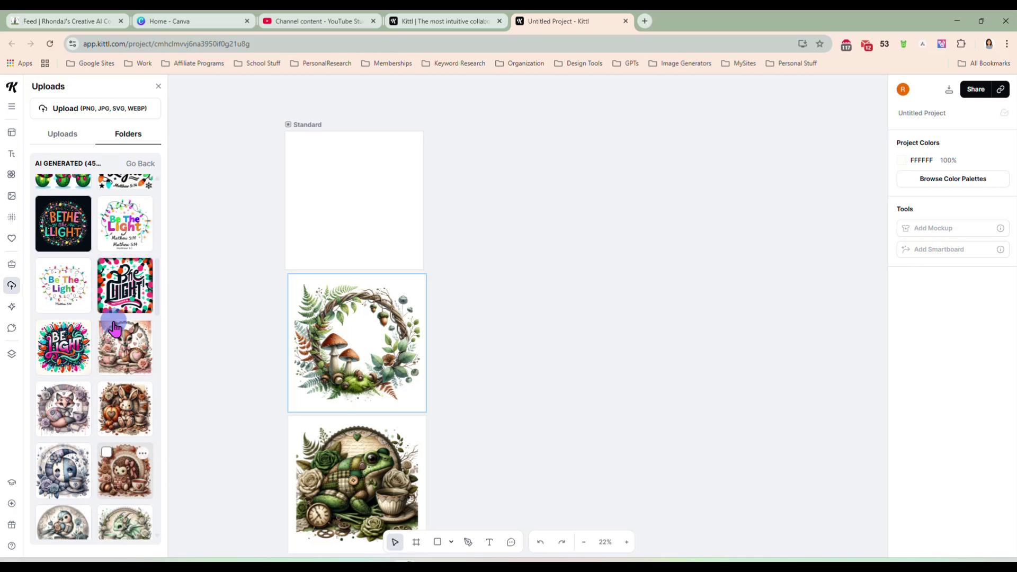
{"action": "scroll", "coordinate": [117, 339], "scroll_direction": "up", "scroll_amount": 3}
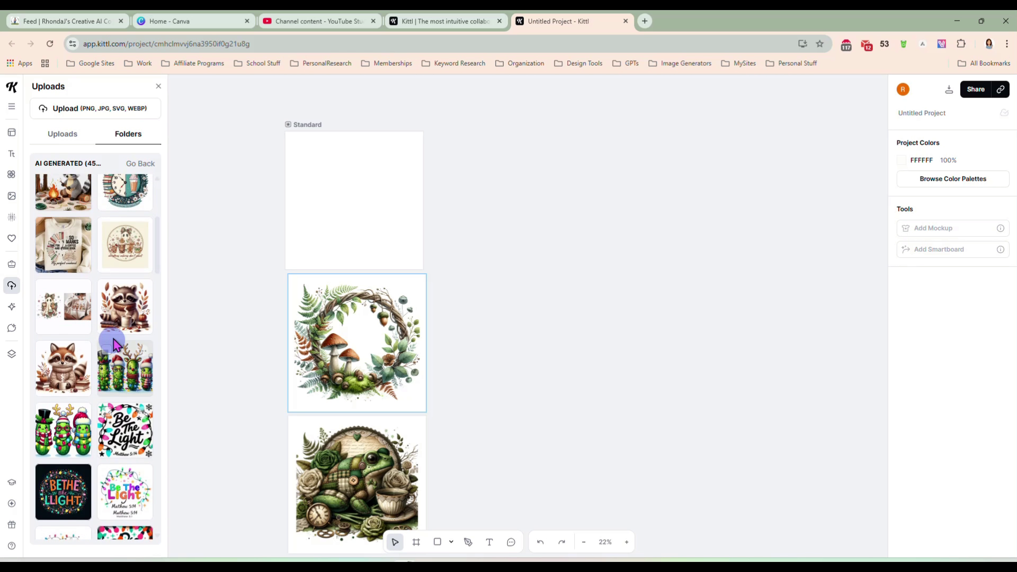
{"action": "left_click_drag", "start_coordinate": [127, 319], "coordinate": [367, 222]}
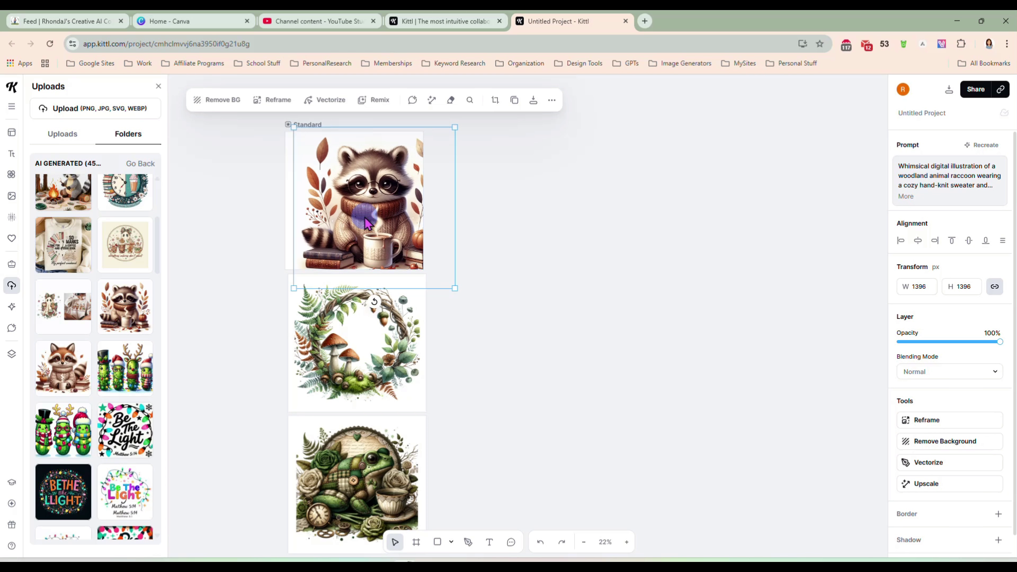
{"action": "left_click_drag", "start_coordinate": [454, 288], "coordinate": [418, 266]}
{"action": "left_click_drag", "start_coordinate": [366, 233], "coordinate": [367, 232]}
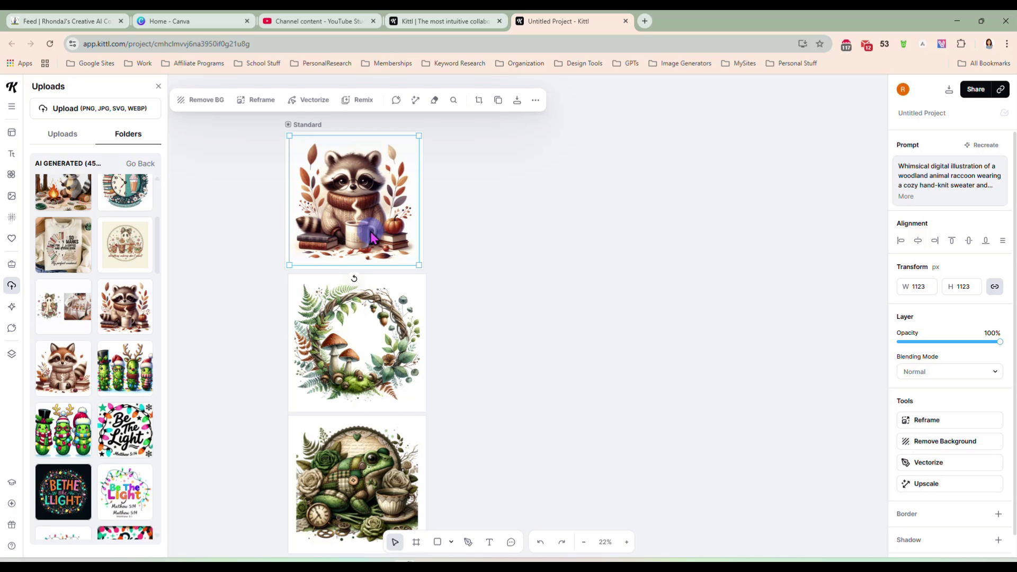
{"action": "left_click", "coordinate": [486, 297]}
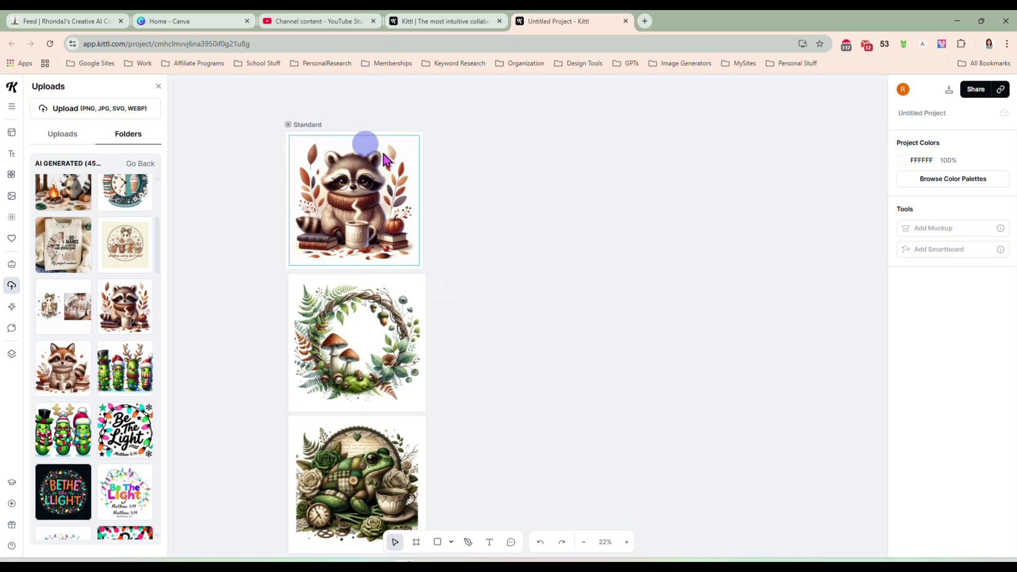
Align the Standard artboard with the column of artboards beneath it
{"action": "left_click", "coordinate": [307, 125]}
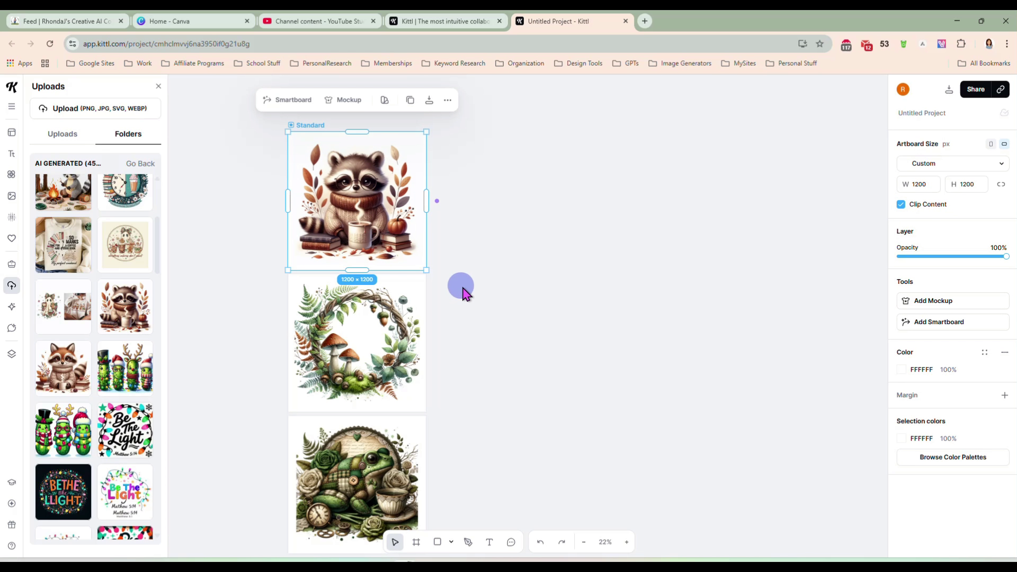
{"action": "left_click", "coordinate": [504, 303]}
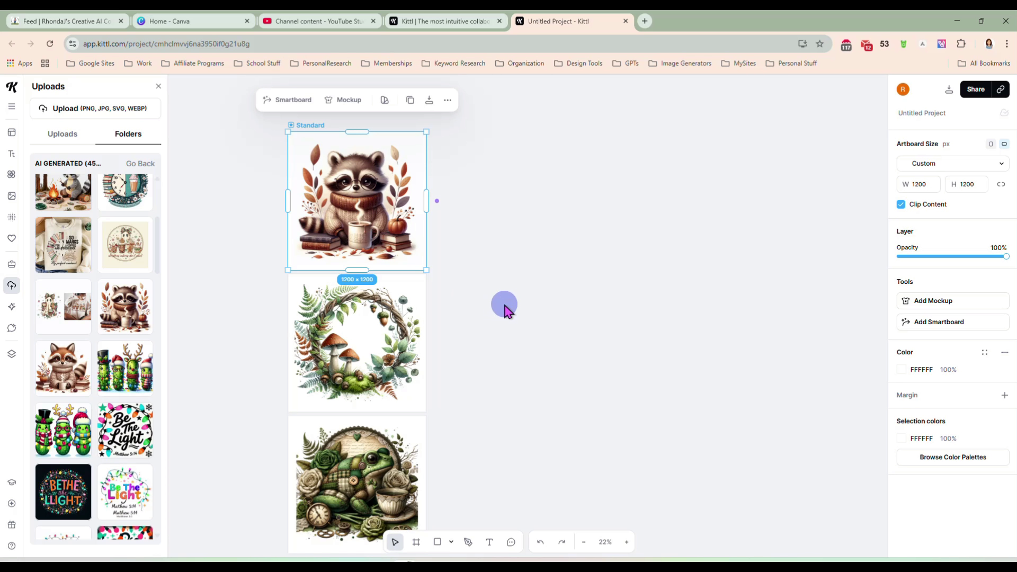
{"action": "scroll", "coordinate": [523, 388], "scroll_direction": "down", "scroll_amount": 1}
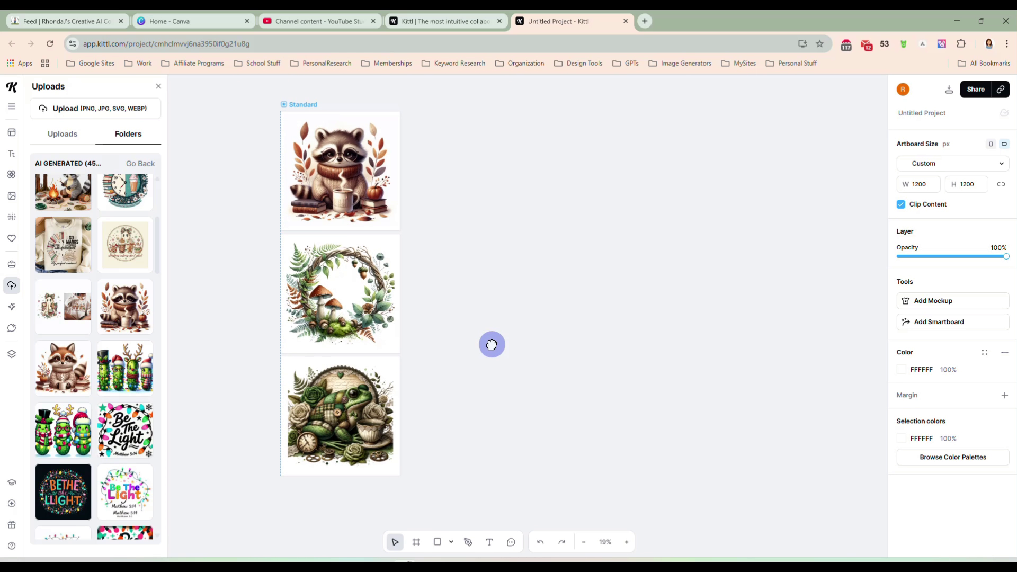
{"action": "left_click", "coordinate": [469, 211]}
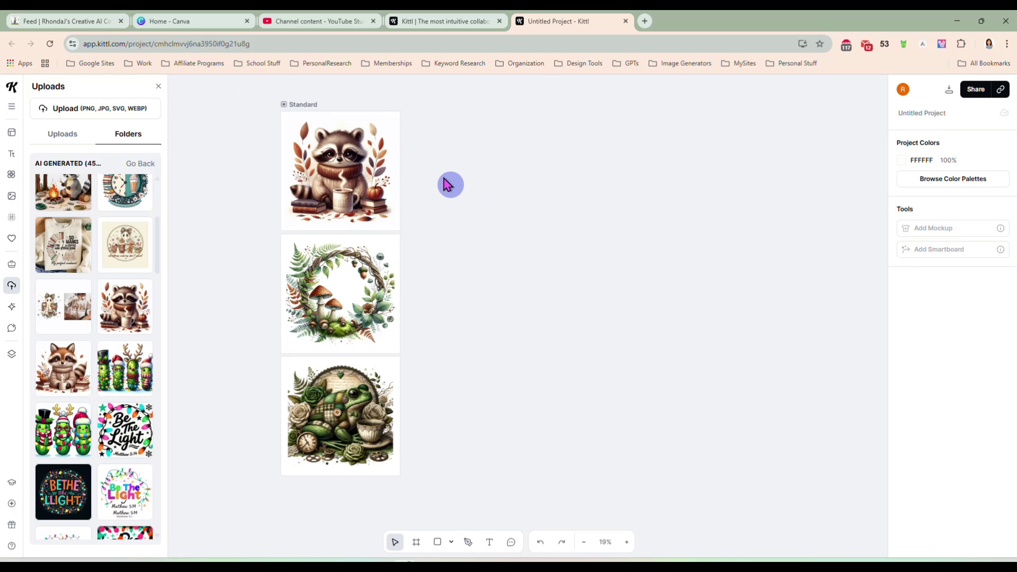
Add a Smartboard linked to the raccoon artboard, placed beside it
{"action": "left_click", "coordinate": [306, 103]}
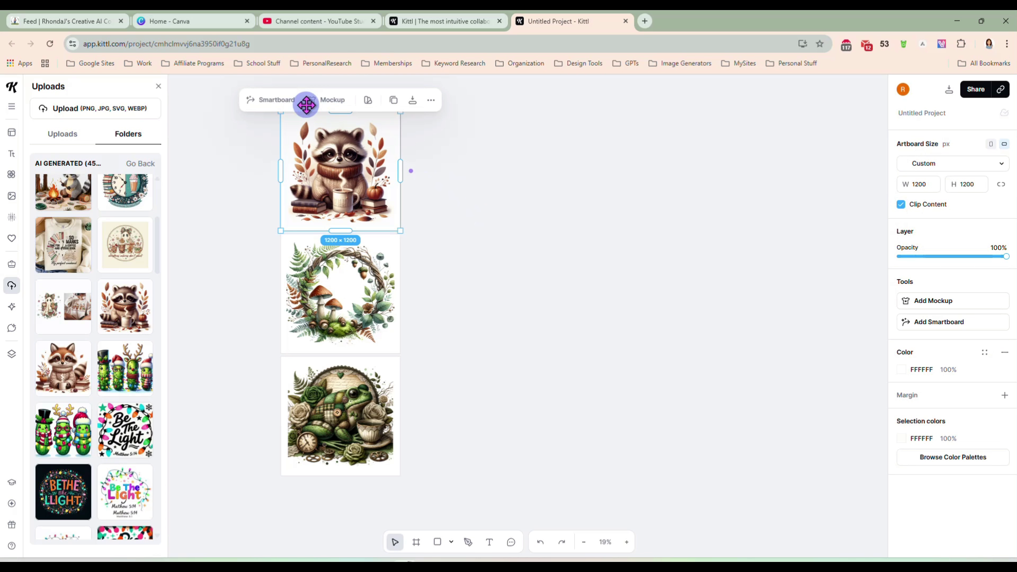
{"action": "left_click", "coordinate": [412, 171]}
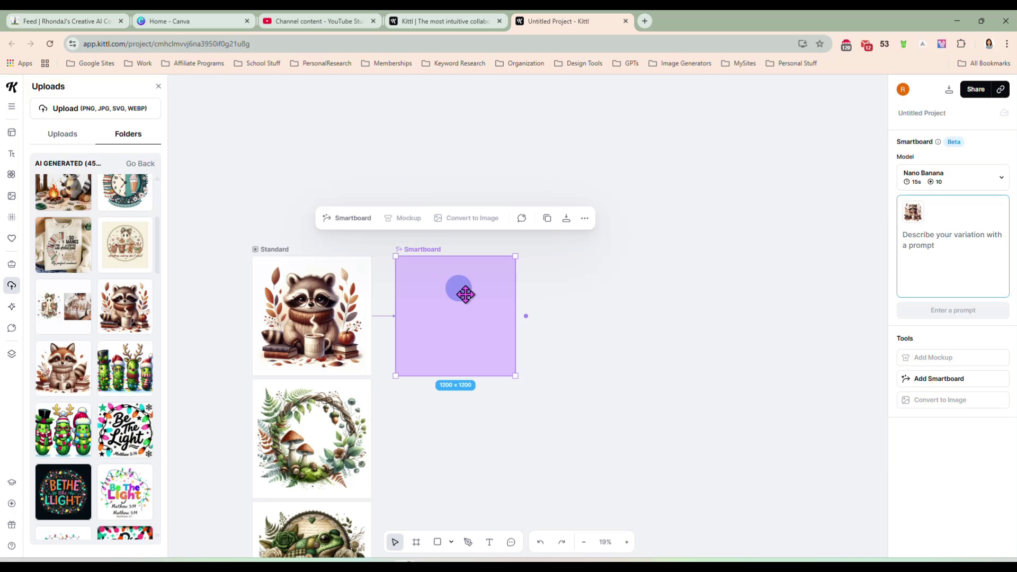
{"action": "scroll", "coordinate": [597, 300], "scroll_direction": "down", "scroll_amount": 2}
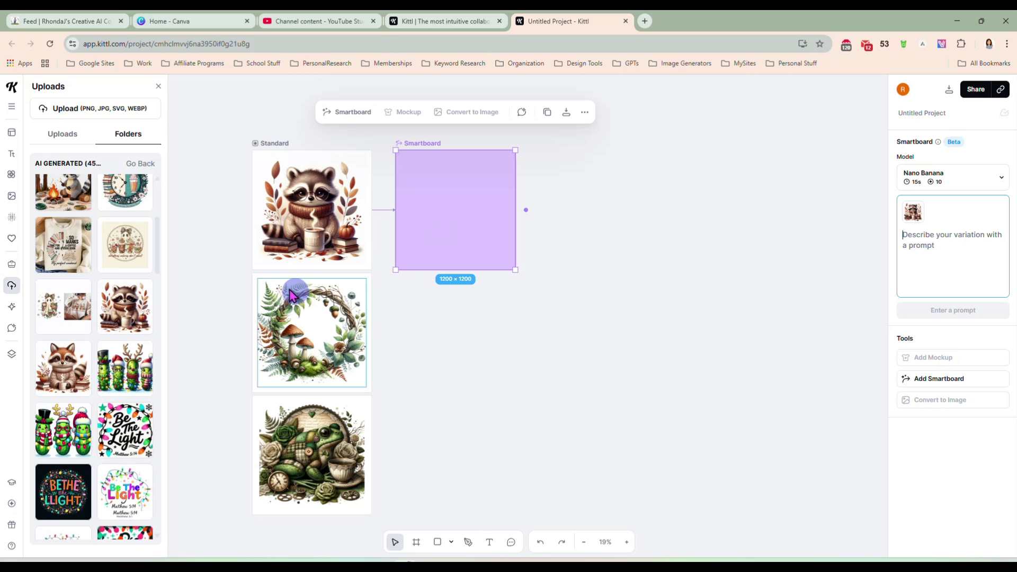
{"action": "left_click", "coordinate": [251, 279]}
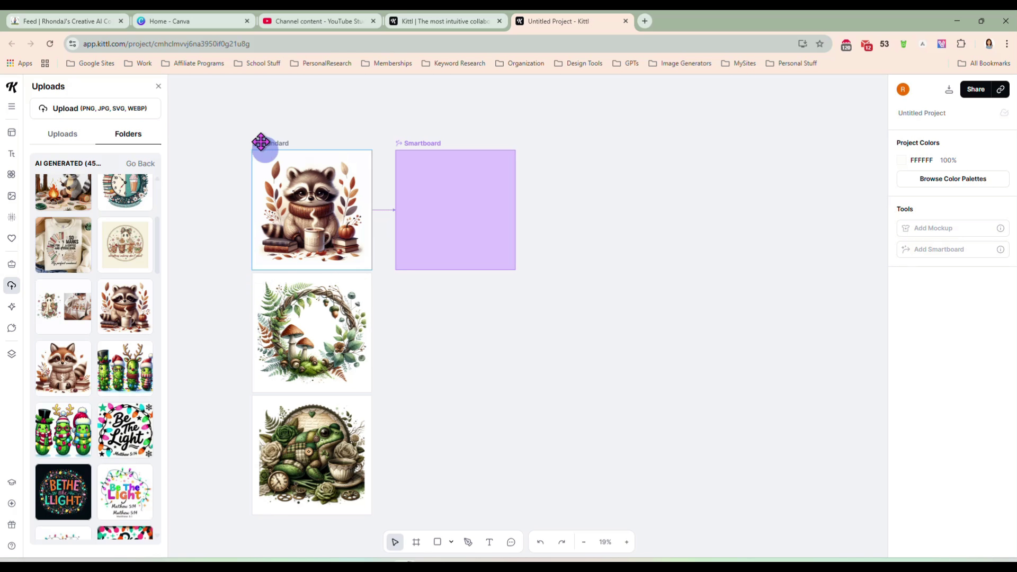
Move the Standard artboard up for spacing and link the Standard 1 wreath artboard to the same Smartboard
{"action": "left_click_drag", "start_coordinate": [272, 142], "coordinate": [271, 121]}
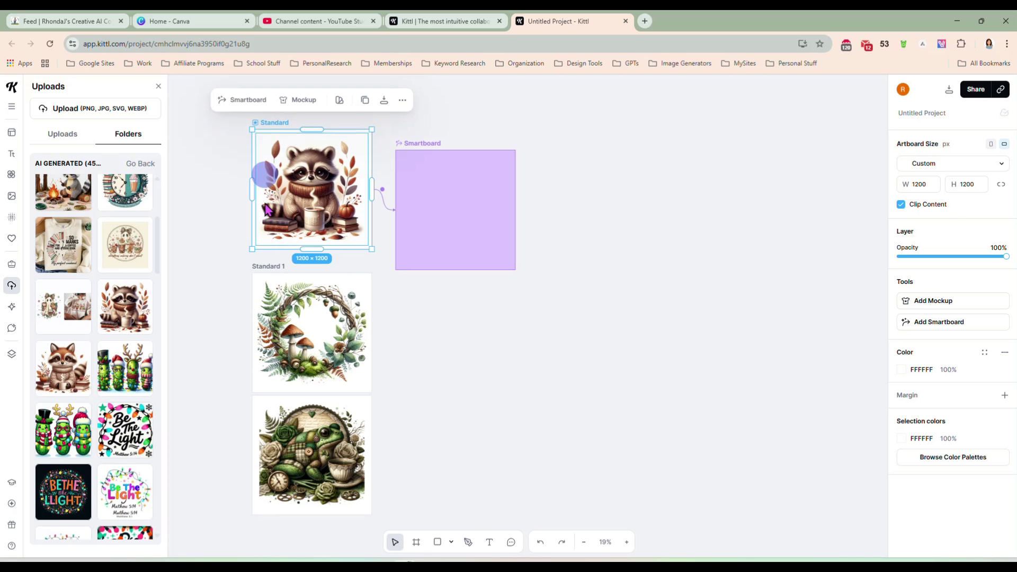
{"action": "left_click", "coordinate": [271, 267]}
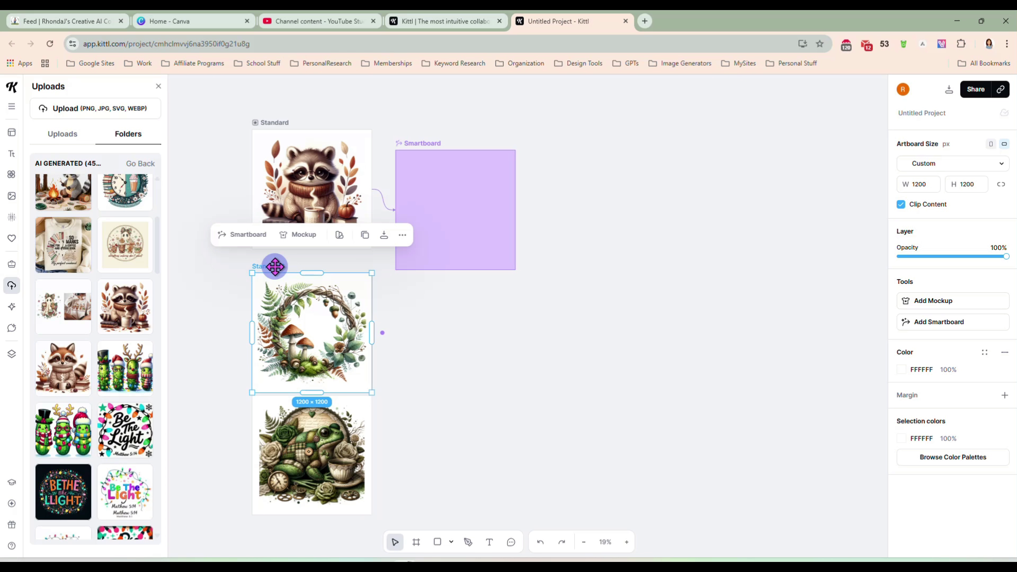
{"action": "mouse_move", "coordinate": [380, 334]}
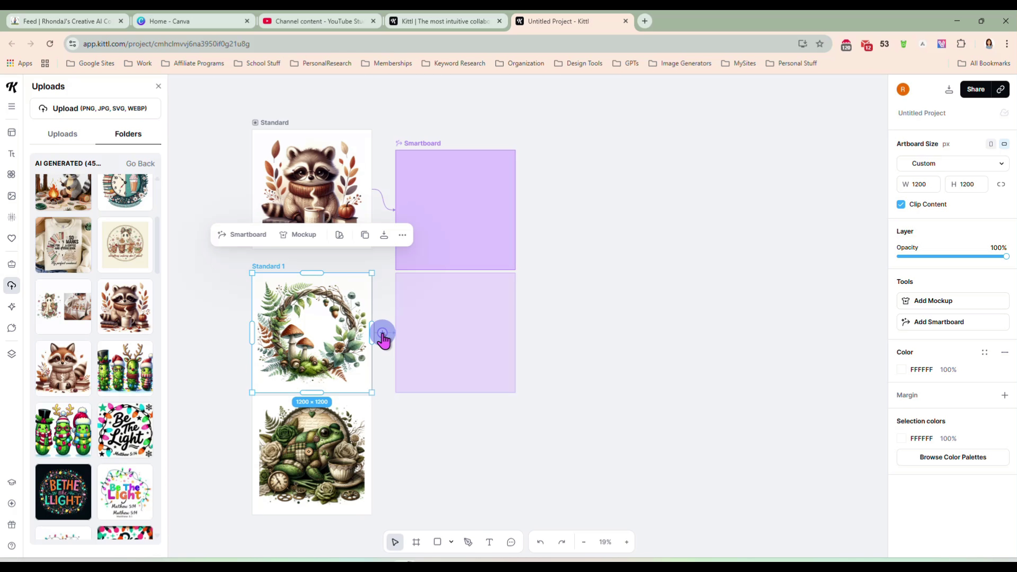
{"action": "left_click_drag", "start_coordinate": [385, 333], "coordinate": [417, 259]}
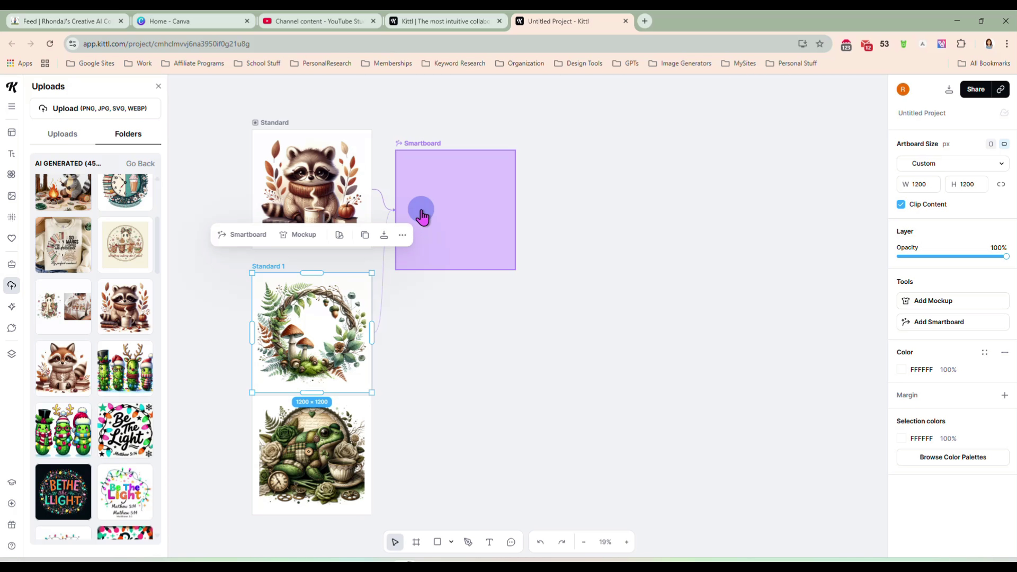
{"action": "left_click_drag", "start_coordinate": [422, 216], "coordinate": [418, 168]}
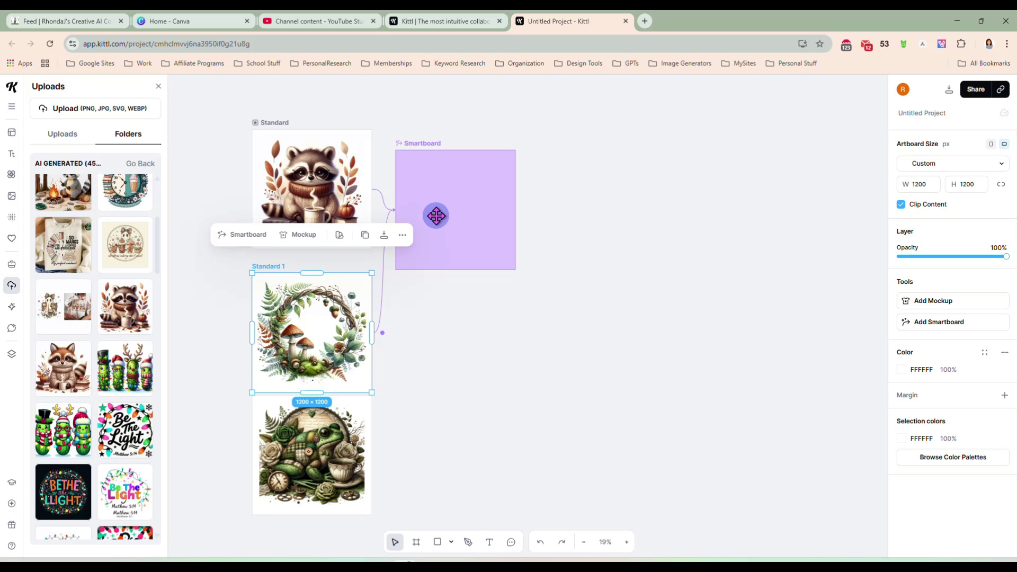
Link the Standard 2 artboard to the Smartboard and arrange the boards with even gaps, the Smartboard beside Standard 1
{"action": "left_click_drag", "start_coordinate": [265, 263], "coordinate": [265, 255]}
{"action": "left_click", "coordinate": [267, 391]}
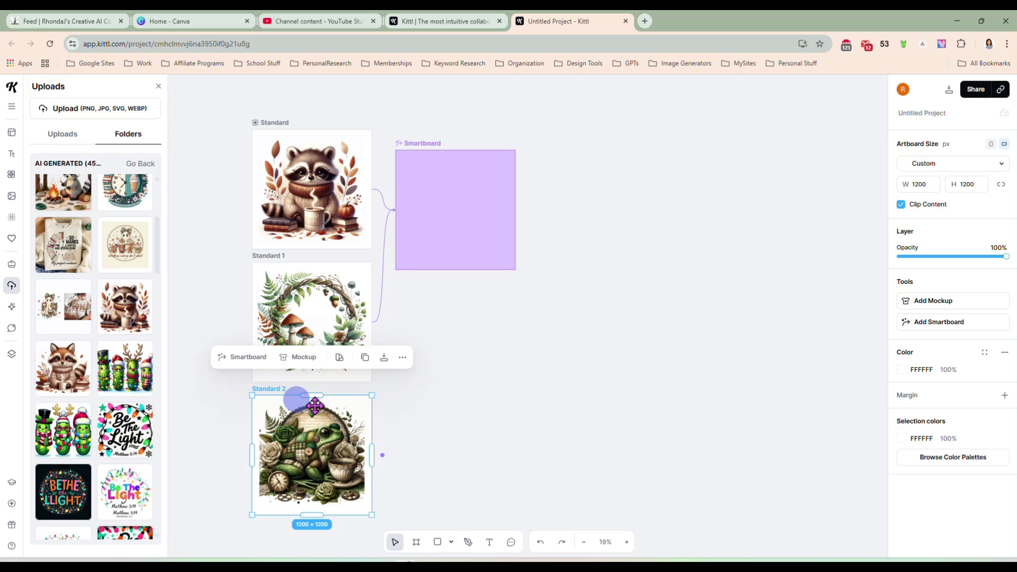
{"action": "mouse_move", "coordinate": [383, 457]}
{"action": "left_mouse_down"}
{"action": "mouse_move", "coordinate": [436, 243]}
{"action": "mouse_move", "coordinate": [448, 237]}
{"action": "left_mouse_up"}
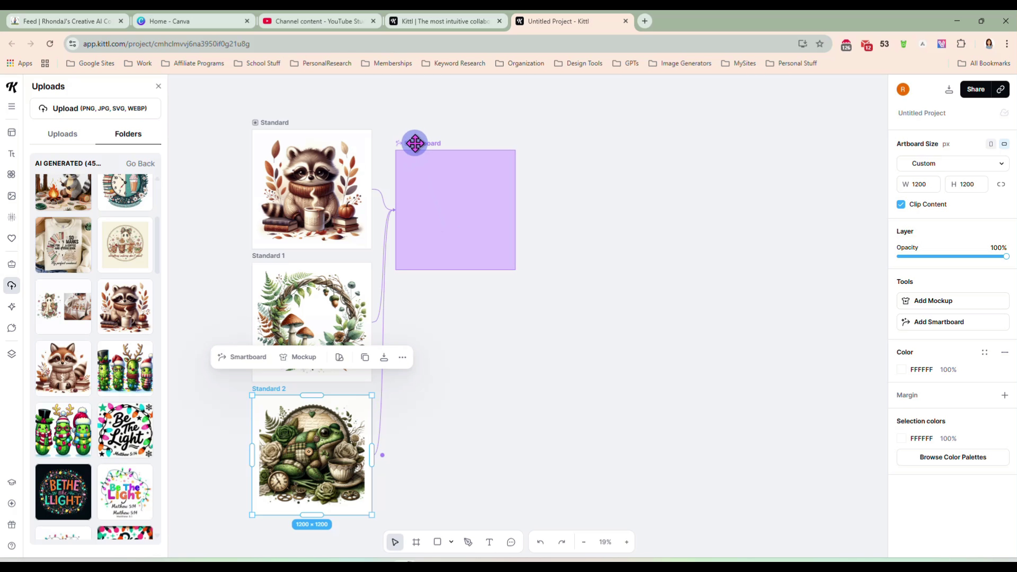
{"action": "left_click_drag", "start_coordinate": [415, 143], "coordinate": [450, 255]}
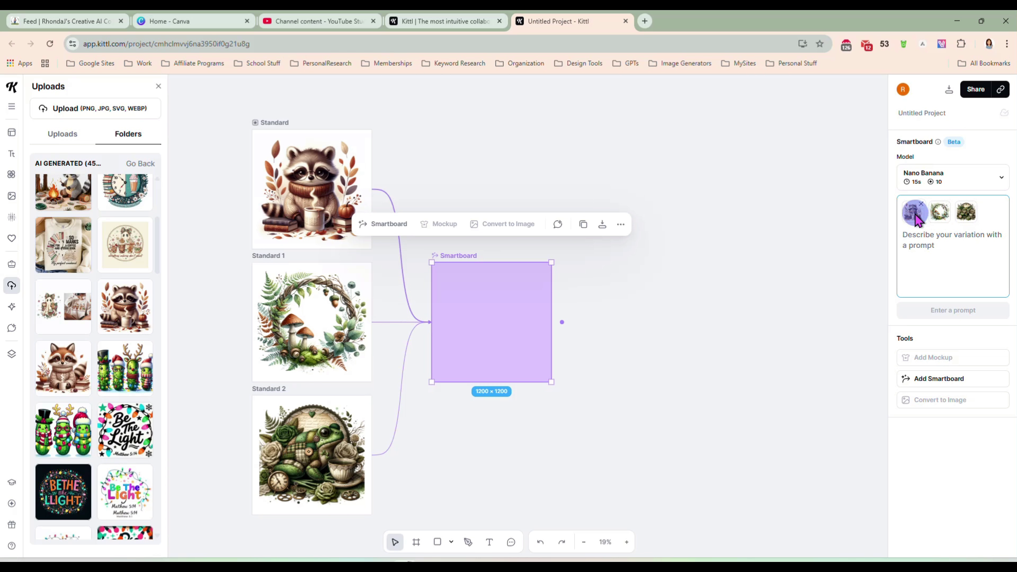
Generate the Smartboard with ChatGPT Image 1 using "take these 3 images and create a new and unique design from the elements of all 3"
{"action": "left_click", "coordinate": [965, 182]}
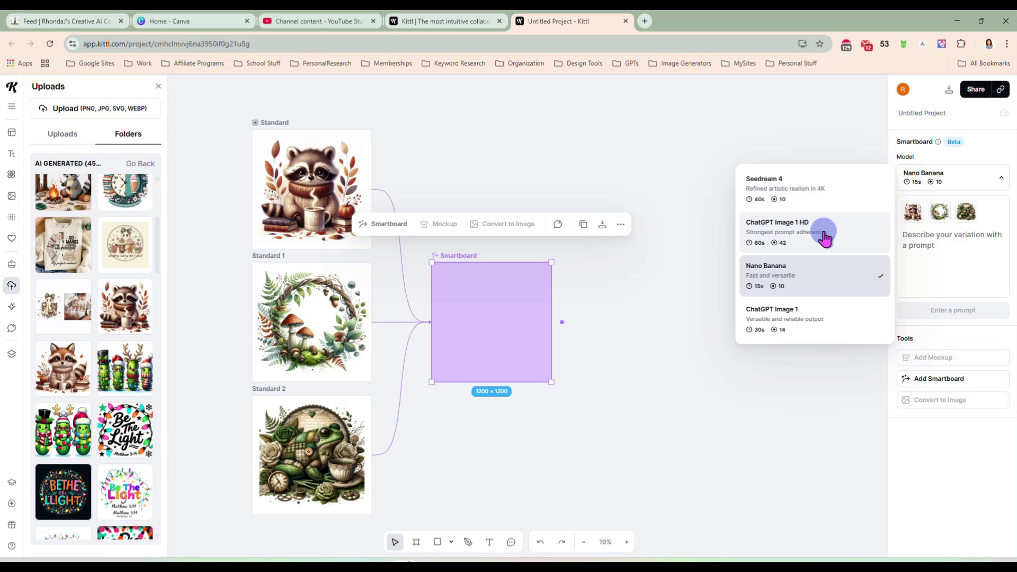
{"action": "left_click", "coordinate": [826, 324]}
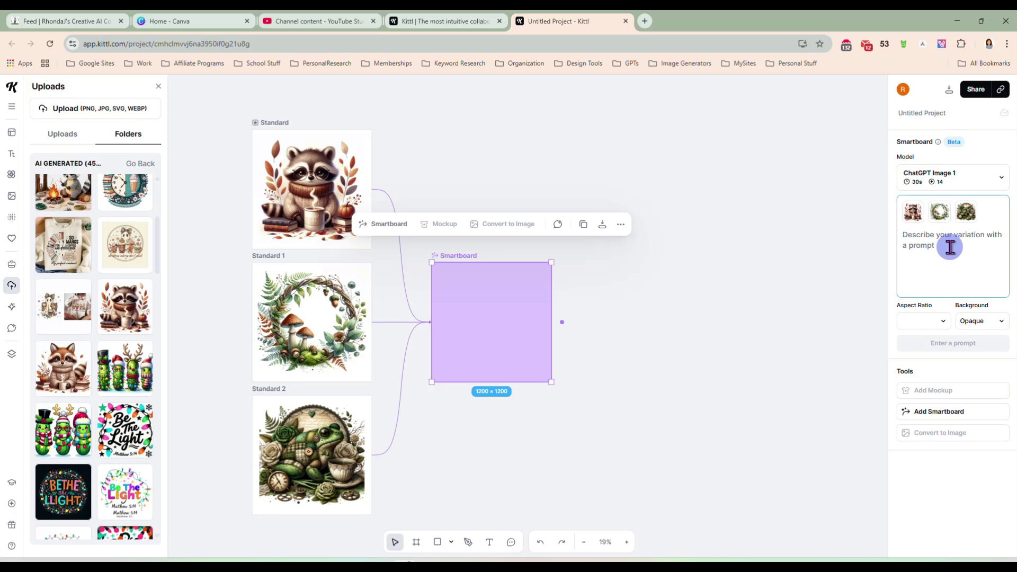
{"action": "type", "text": "take these 3 images and create a new and unique design from the elements of all 3"}
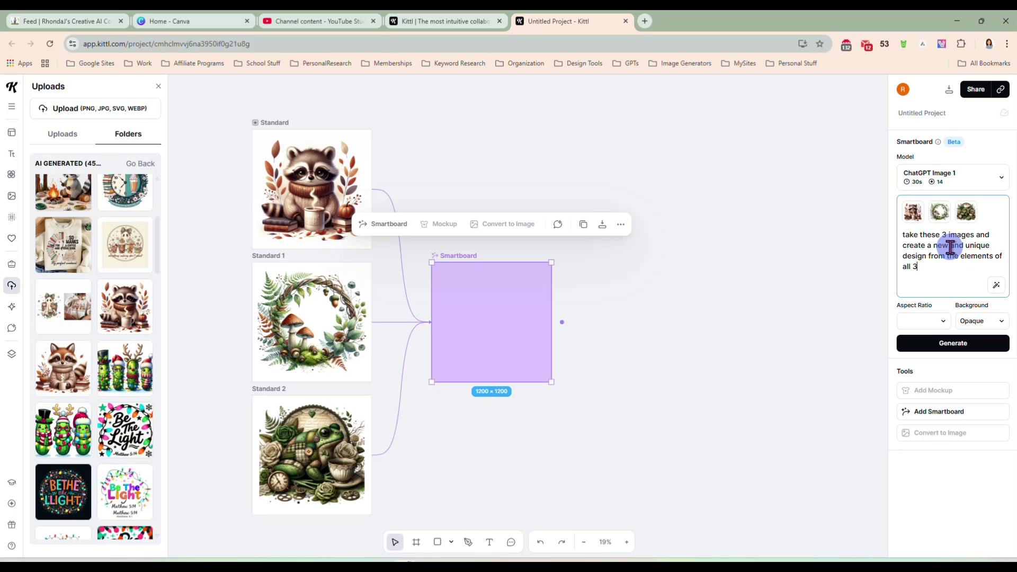
{"action": "left_click", "coordinate": [956, 344]}
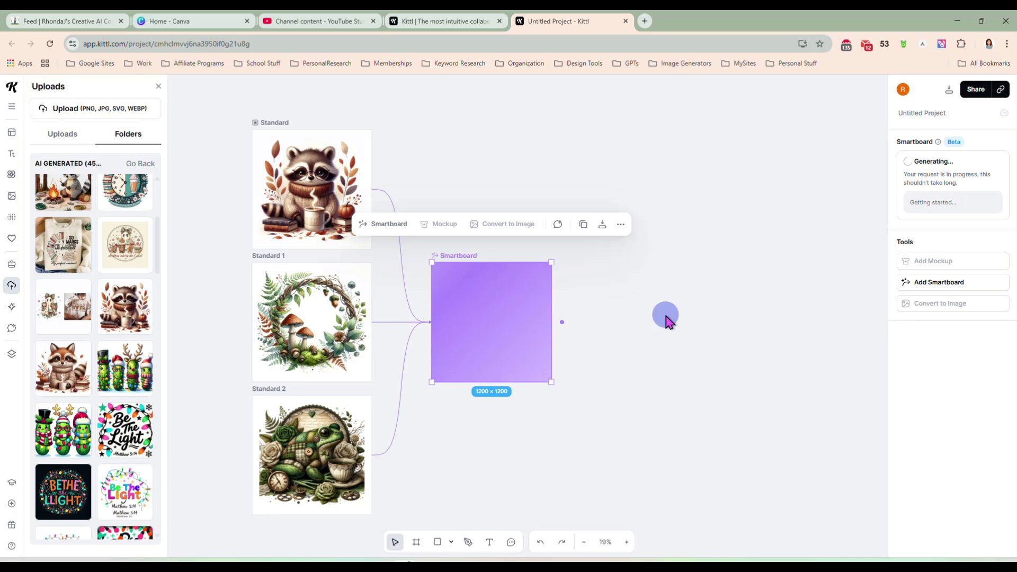
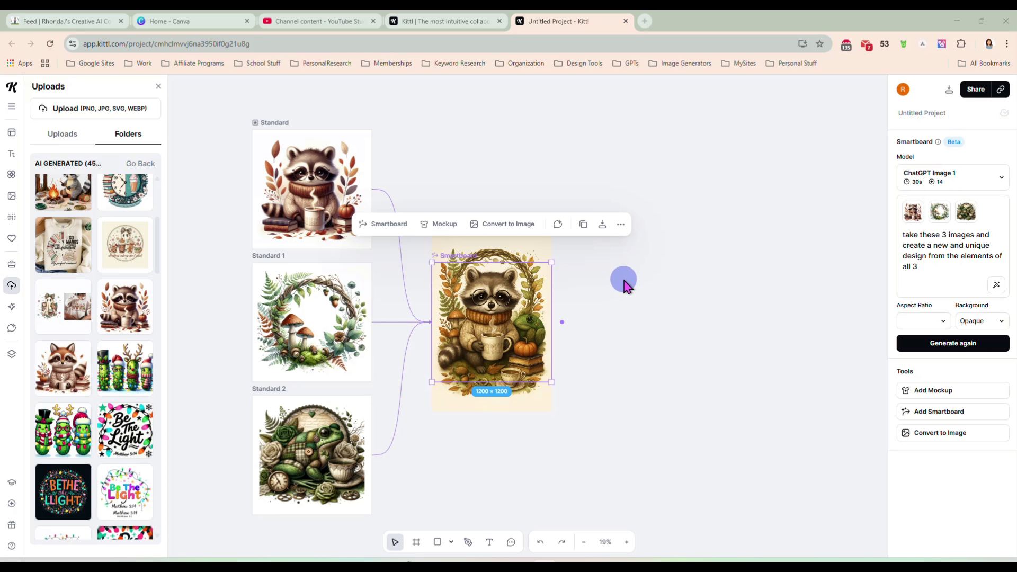
Examine the generated raccoon design up close and move its Smartboard slightly farther from the source artboards
{"action": "scroll", "coordinate": [508, 349], "scroll_direction": "up", "scroll_amount": 10}
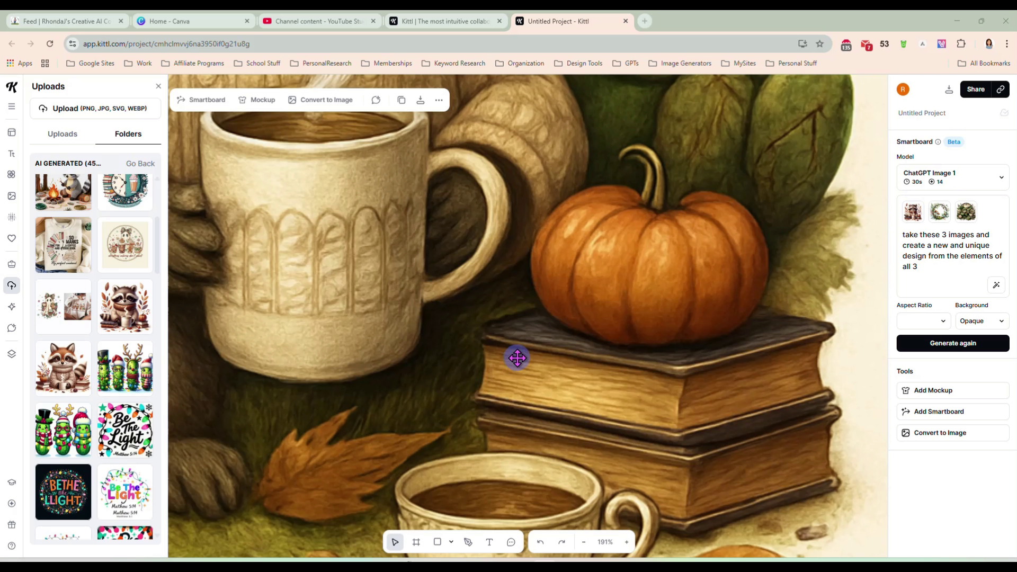
{"action": "scroll", "coordinate": [517, 358], "scroll_direction": "down", "scroll_amount": 15}
{"action": "left_click", "coordinate": [564, 364]}
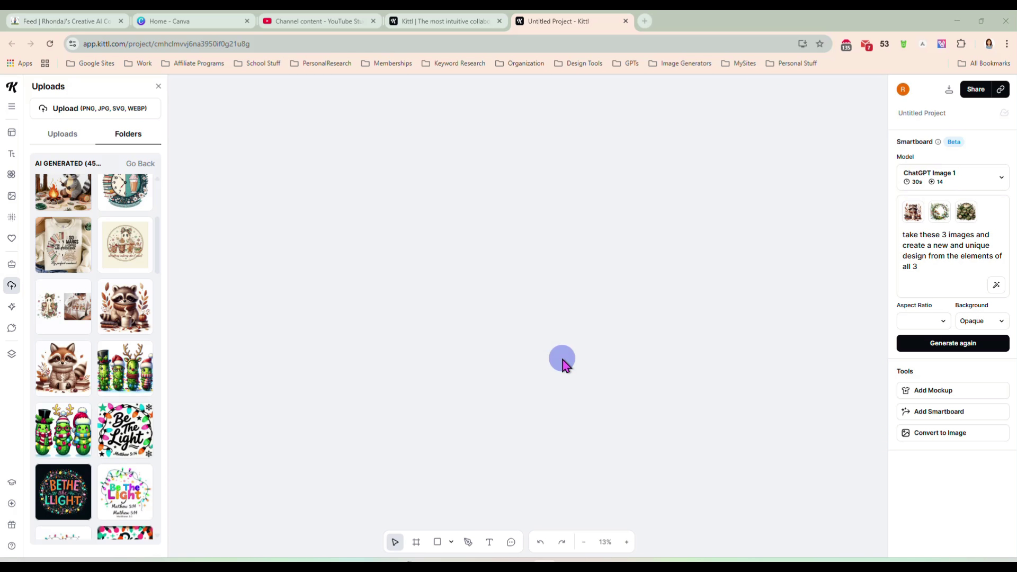
{"action": "left_click", "coordinate": [584, 541]}
{"action": "left_click", "coordinate": [662, 425]}
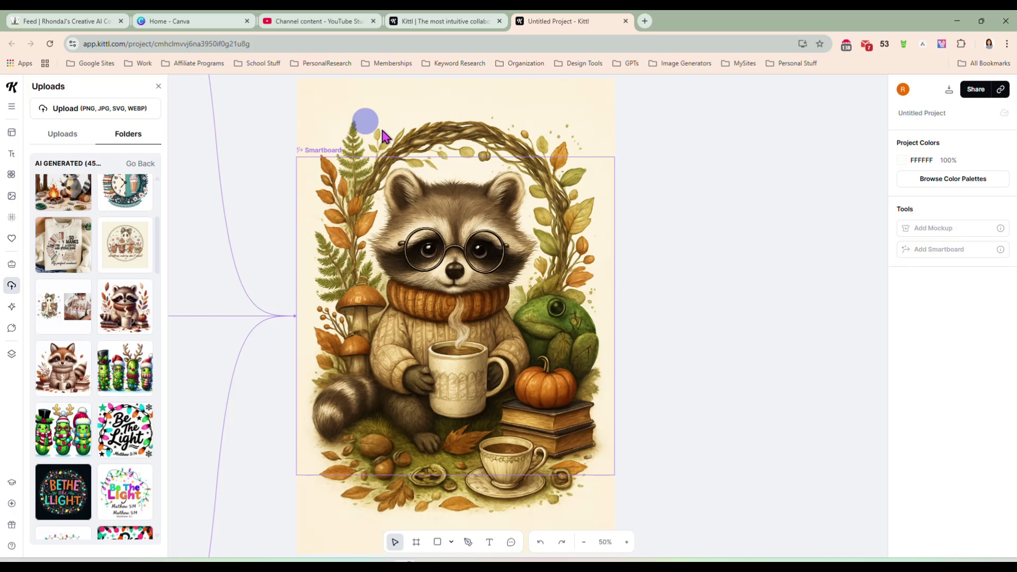
{"action": "left_click_drag", "start_coordinate": [449, 230], "coordinate": [512, 238]}
{"action": "left_click", "coordinate": [662, 513]}
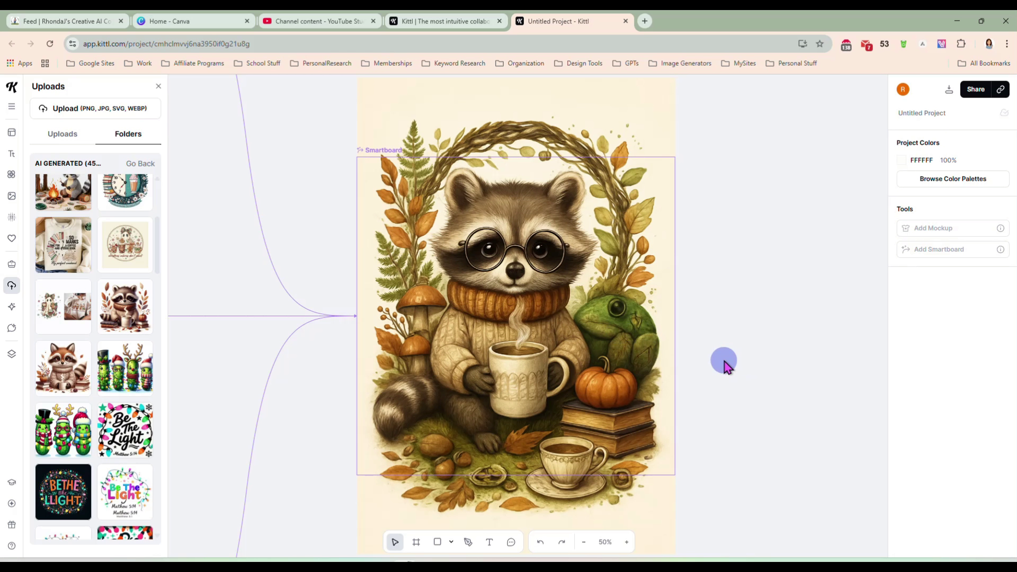
{"action": "scroll", "coordinate": [722, 353], "scroll_direction": "down", "scroll_amount": 2}
{"action": "scroll", "coordinate": [723, 352], "scroll_direction": "down", "scroll_amount": 3}
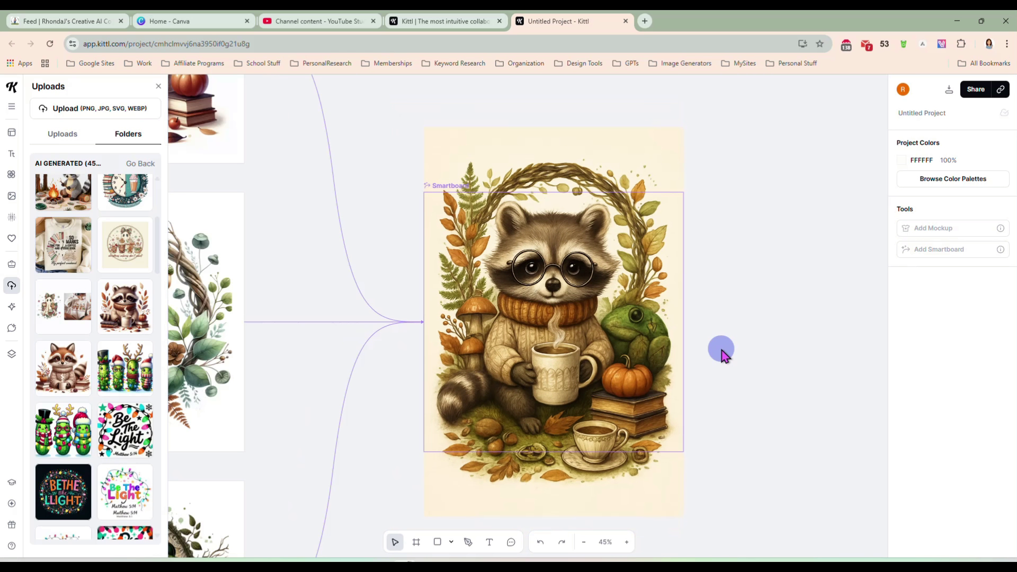
{"action": "scroll", "coordinate": [723, 352], "scroll_direction": "down", "scroll_amount": 2}
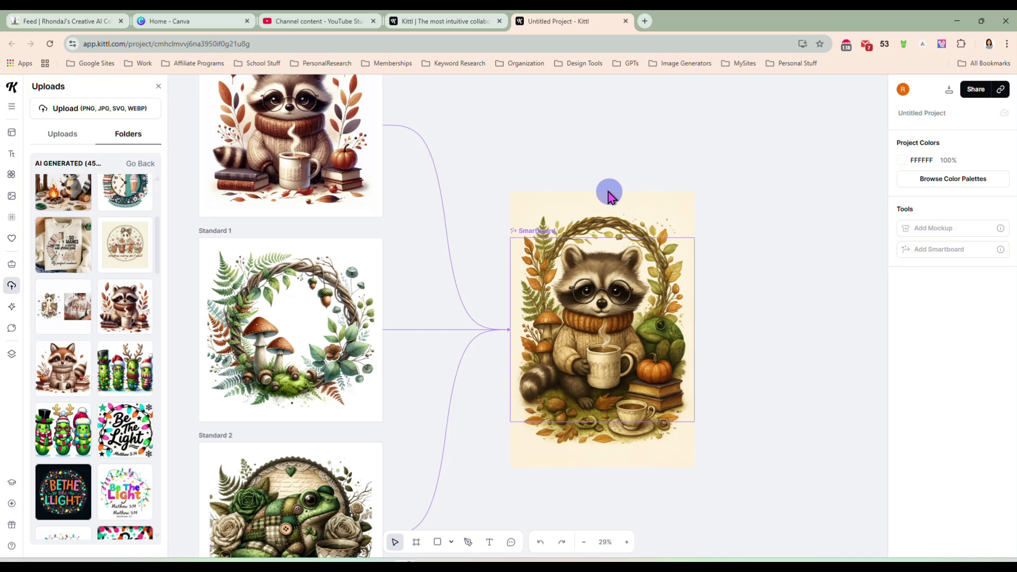
Nudge the raccoon Smartboard slightly upward and switch its generation model to Seedream 4
{"action": "left_click_drag", "start_coordinate": [566, 274], "coordinate": [562, 261]}
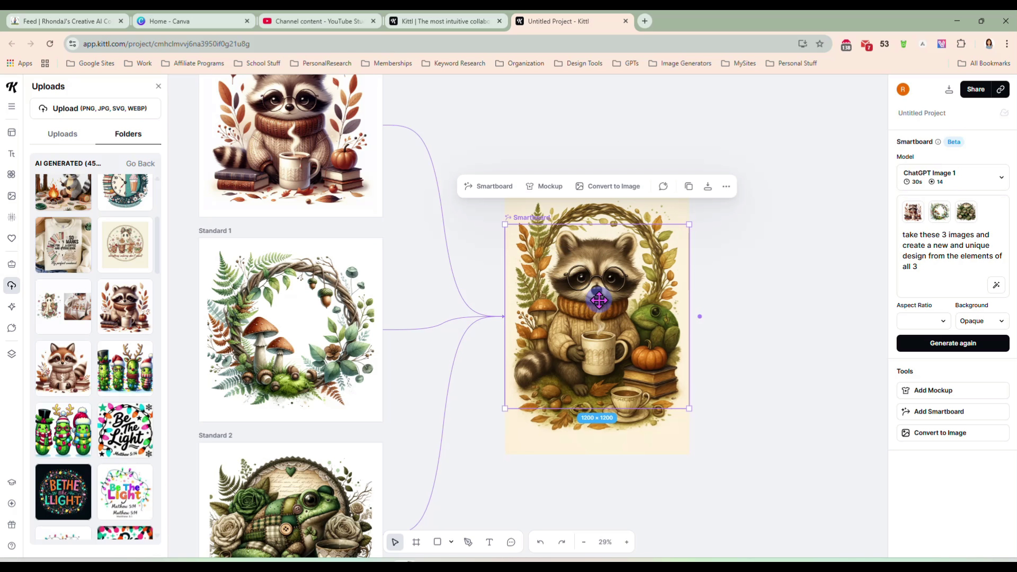
{"action": "left_click", "coordinate": [964, 175]}
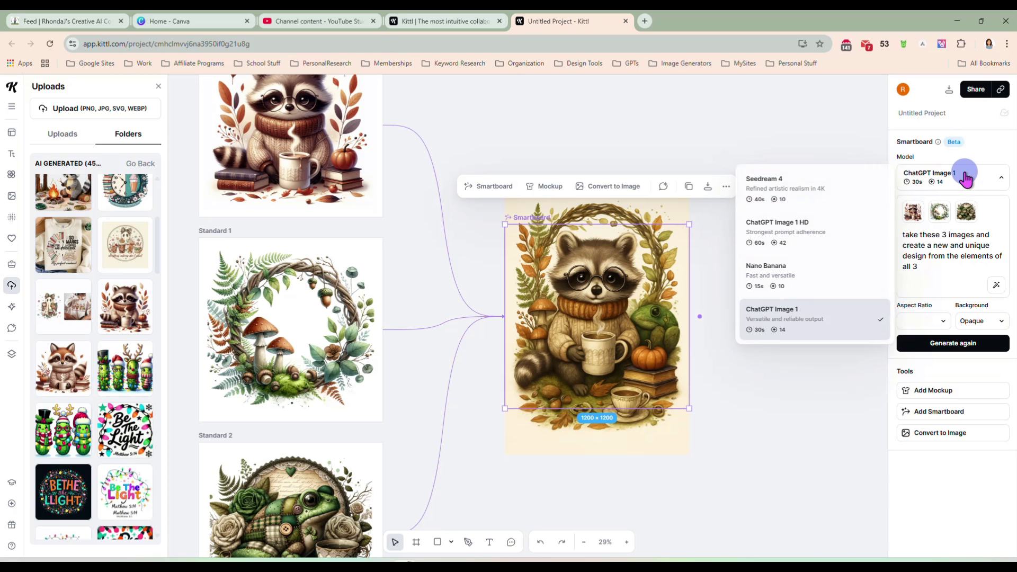
{"action": "left_click", "coordinate": [835, 197]}
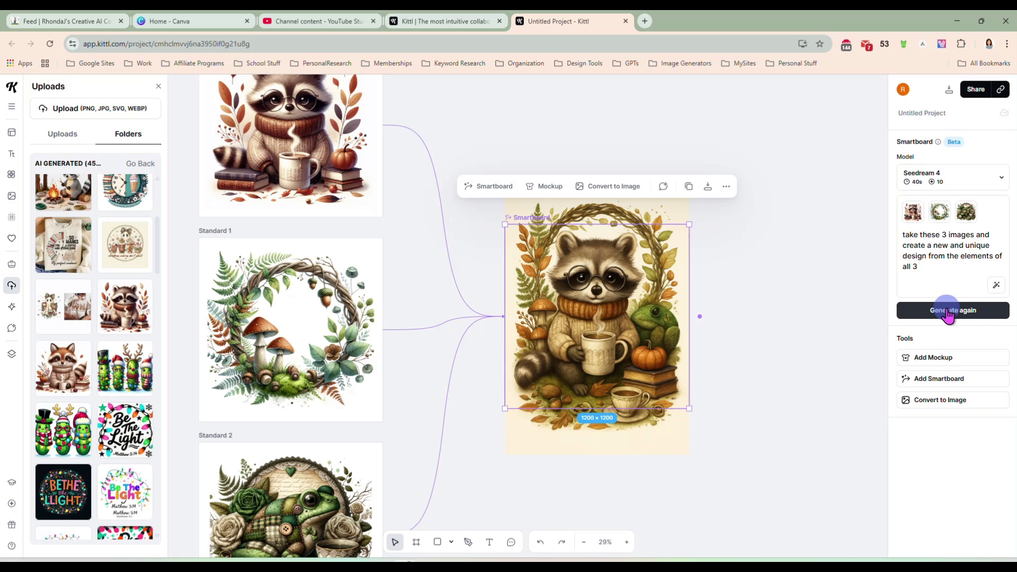
Convert the ChatGPT design to a smaller standalone image beyond the Smartboard's upper right corner, and regenerate the Smartboard with Seedream 4
{"action": "left_click", "coordinate": [604, 187]}
{"action": "left_click_drag", "start_coordinate": [702, 284], "coordinate": [733, 142]}
{"action": "left_click", "coordinate": [563, 208]}
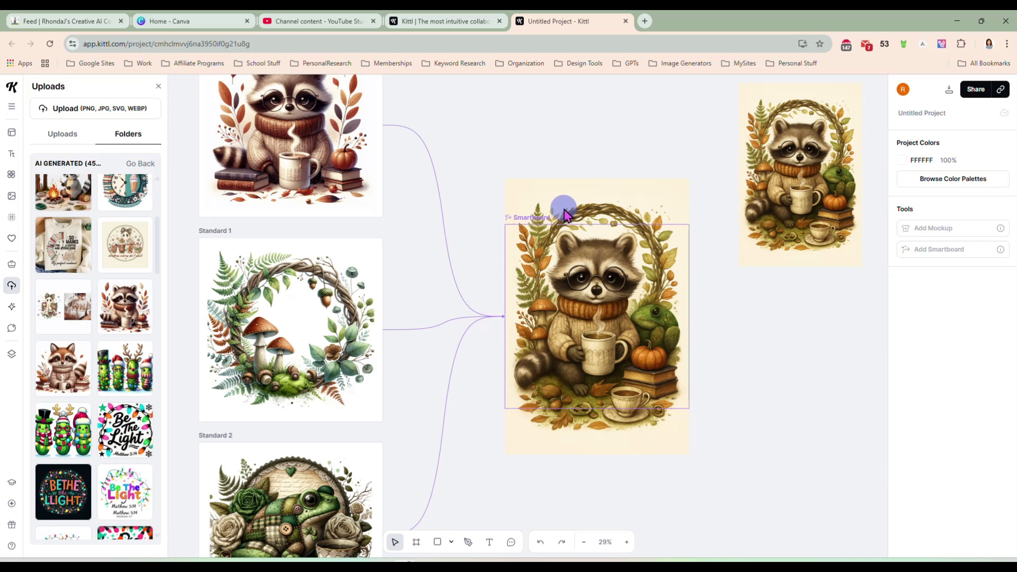
{"action": "left_click", "coordinate": [538, 215]}
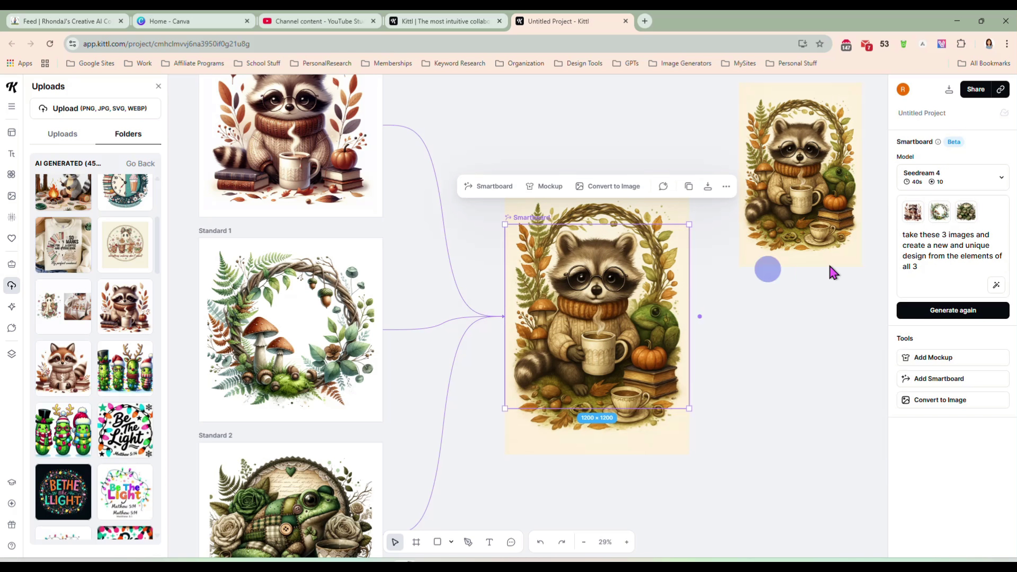
{"action": "left_click", "coordinate": [953, 314]}
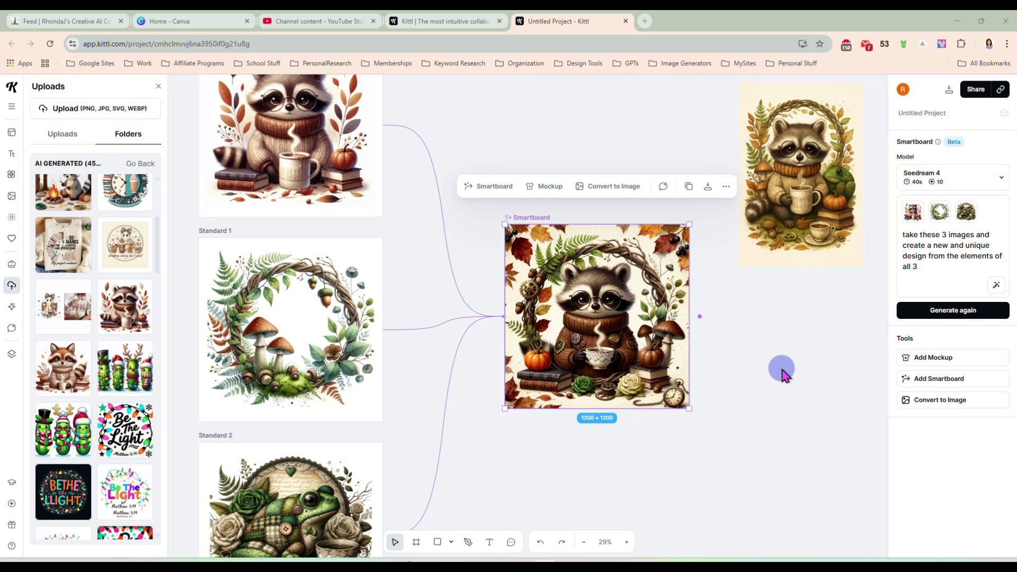
Examine the Seedream 4 raccoon design up close, viewing its details at 100% and the whole artwork at 75%
{"action": "scroll", "coordinate": [723, 354], "scroll_direction": "up", "scroll_amount": 5}
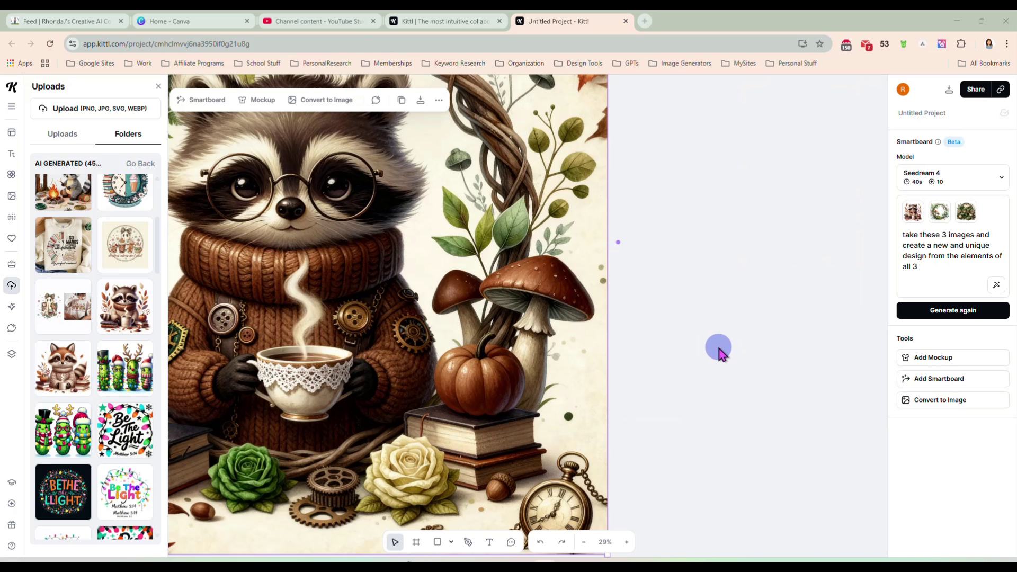
{"action": "scroll", "coordinate": [723, 354], "scroll_direction": "up", "scroll_amount": 5}
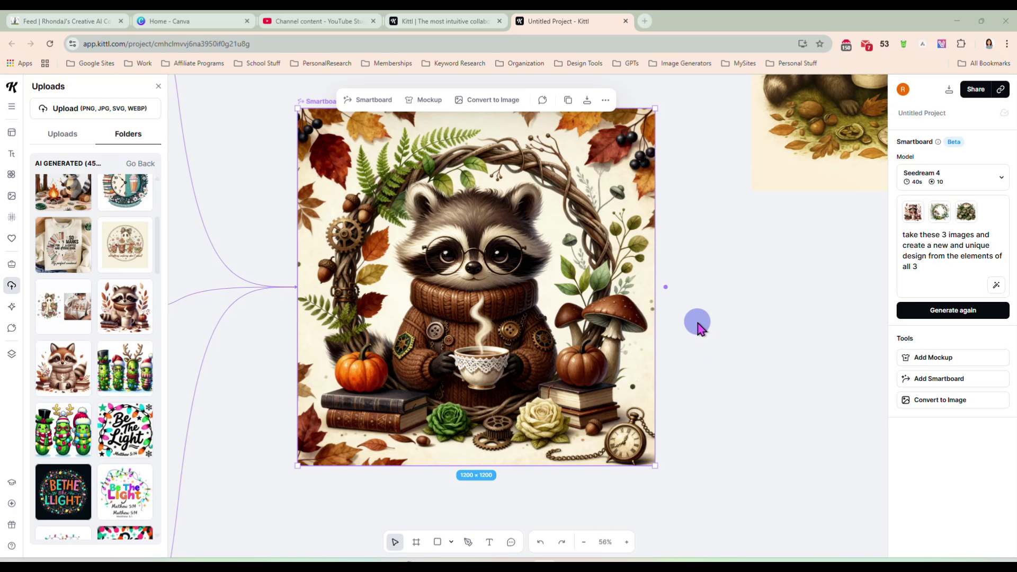
{"action": "left_click", "coordinate": [697, 324]}
{"action": "scroll", "coordinate": [697, 327], "scroll_direction": "left", "scroll_amount": 2}
{"action": "scroll", "coordinate": [697, 328], "scroll_direction": "up", "scroll_amount": 1}
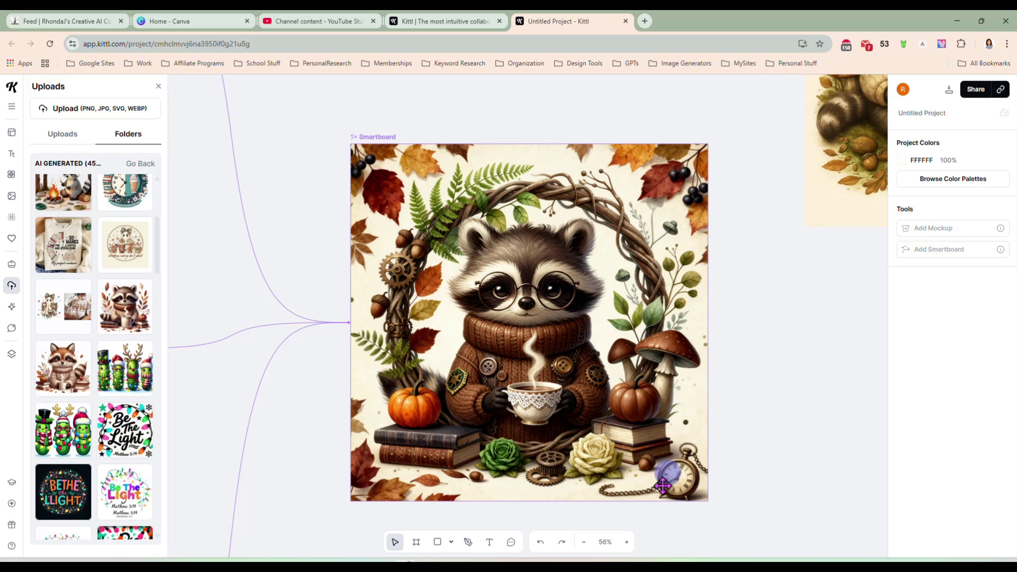
{"action": "left_click", "coordinate": [627, 542]}
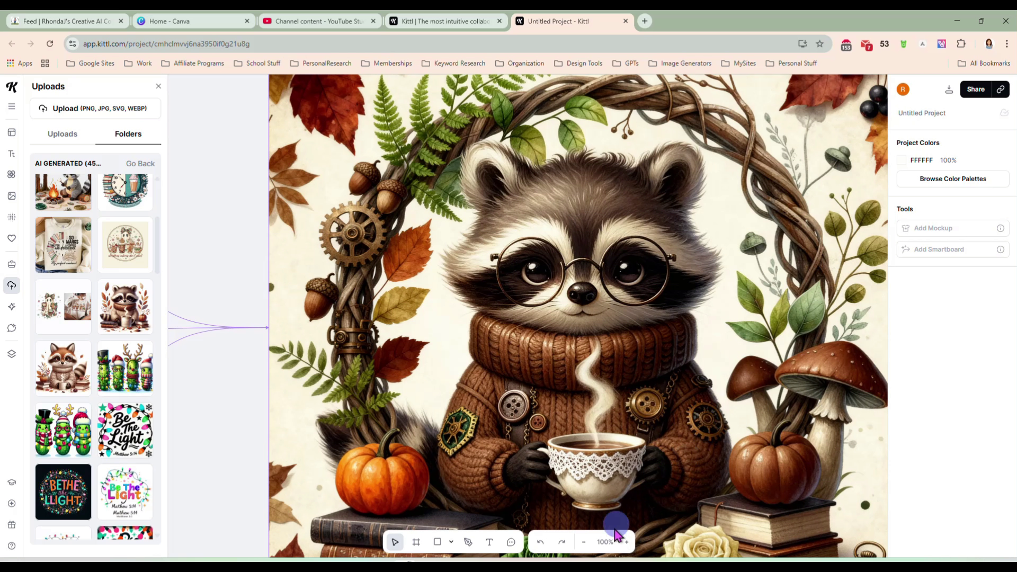
{"action": "left_click", "coordinate": [596, 540]}
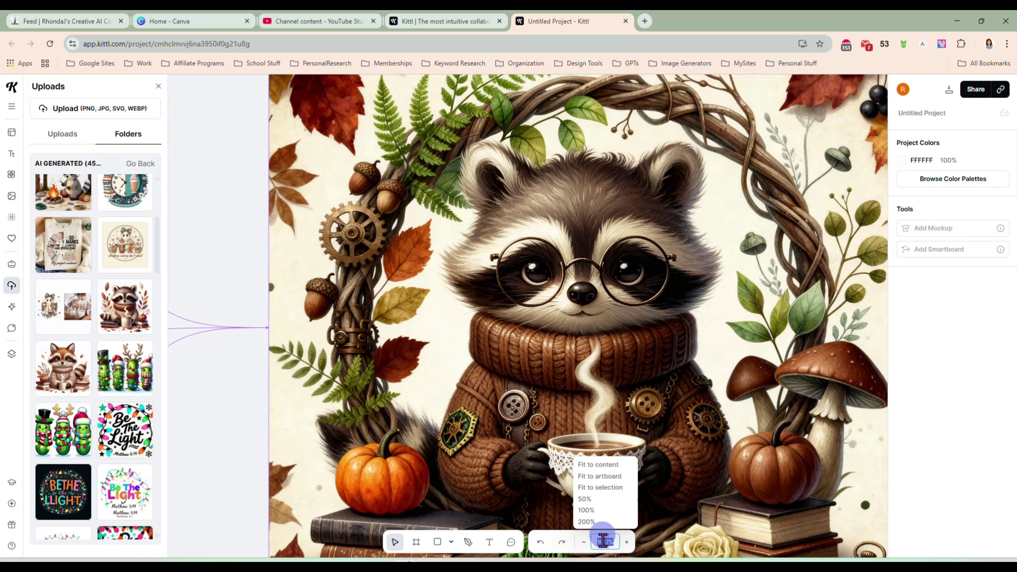
{"action": "type", "text": "75"}
{"action": "key", "text": "Return"}
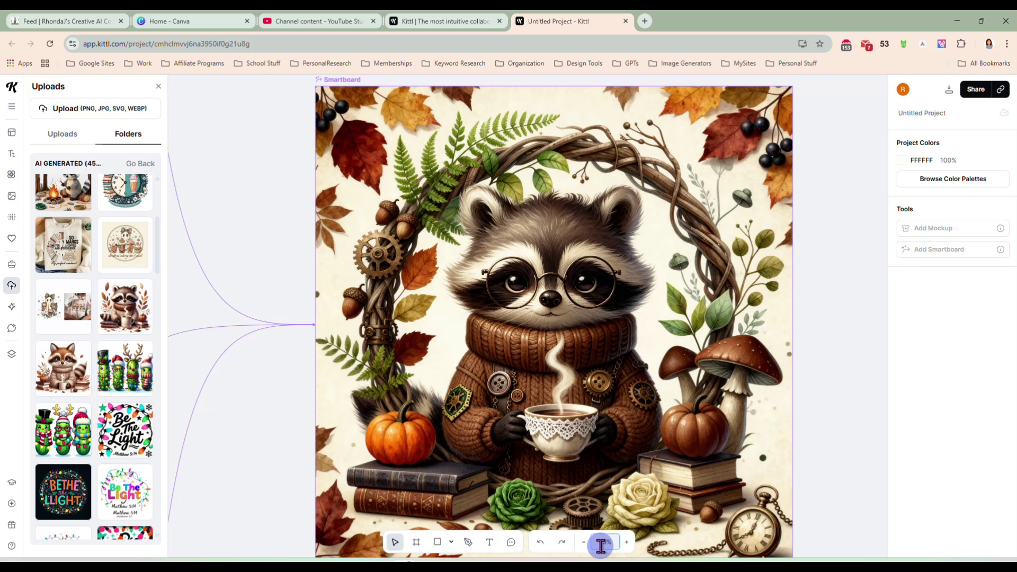
{"action": "left_click", "coordinate": [688, 293]}
{"action": "scroll", "coordinate": [687, 292], "scroll_direction": "down", "scroll_amount": 2}
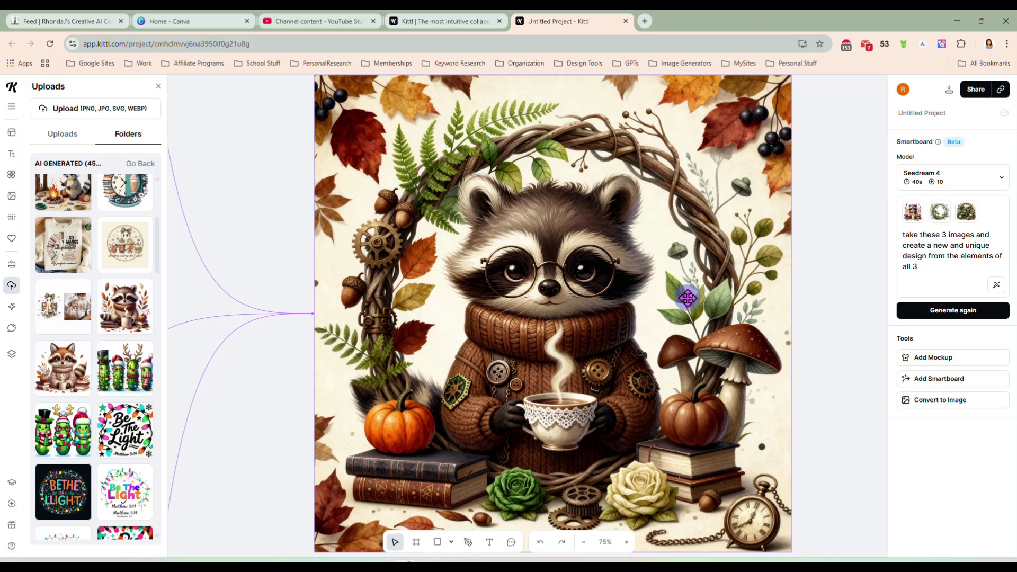
{"action": "left_click", "coordinate": [610, 290]}
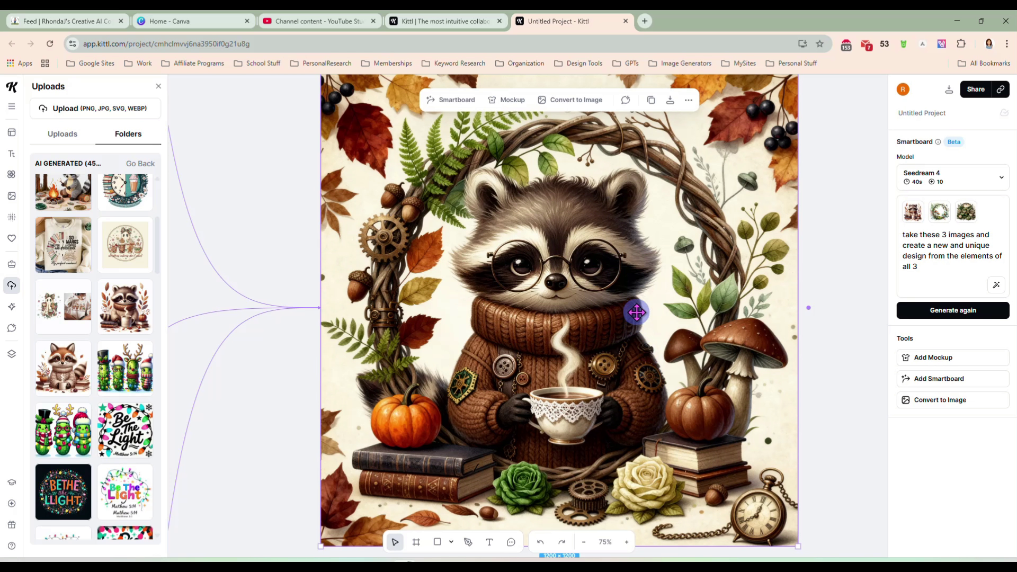
Compare the Seedream 4 design with the three linked source artboards to trace which elements it borrows
{"action": "scroll", "coordinate": [614, 283], "scroll_direction": "left", "scroll_amount": 2}
{"action": "scroll", "coordinate": [611, 264], "scroll_direction": "down", "scroll_amount": 3}
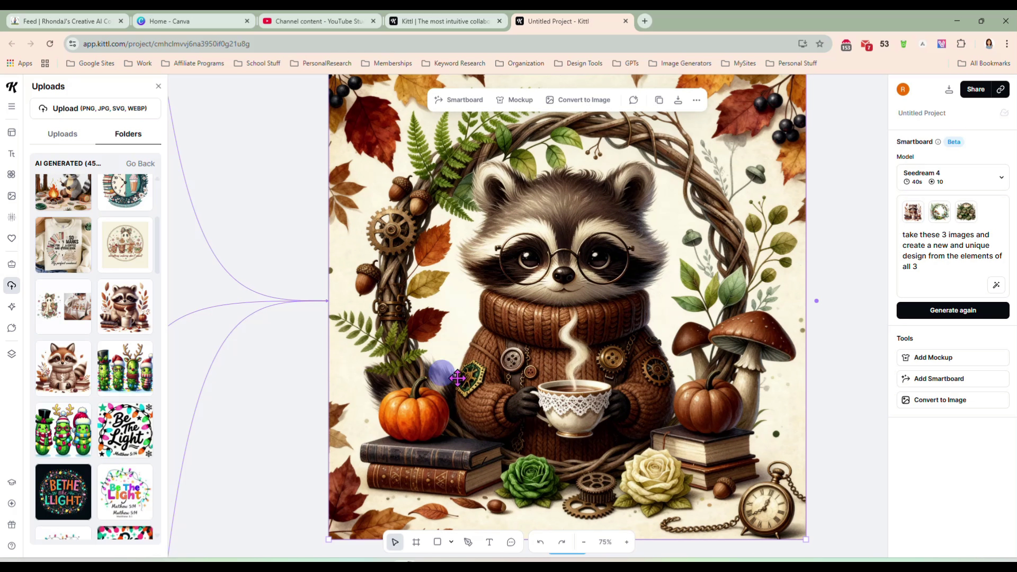
{"action": "left_click", "coordinate": [279, 379]}
{"action": "left_click_drag", "start_coordinate": [279, 379], "coordinate": [563, 199]}
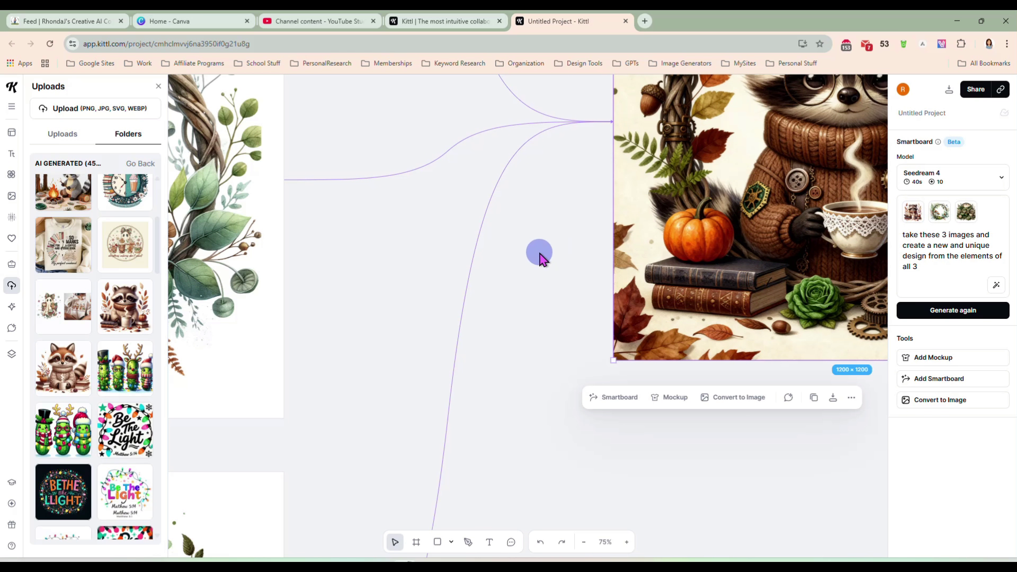
{"action": "scroll", "coordinate": [524, 259], "scroll_direction": "down", "scroll_amount": 3}
{"action": "scroll", "coordinate": [525, 259], "scroll_direction": "down", "scroll_amount": 8}
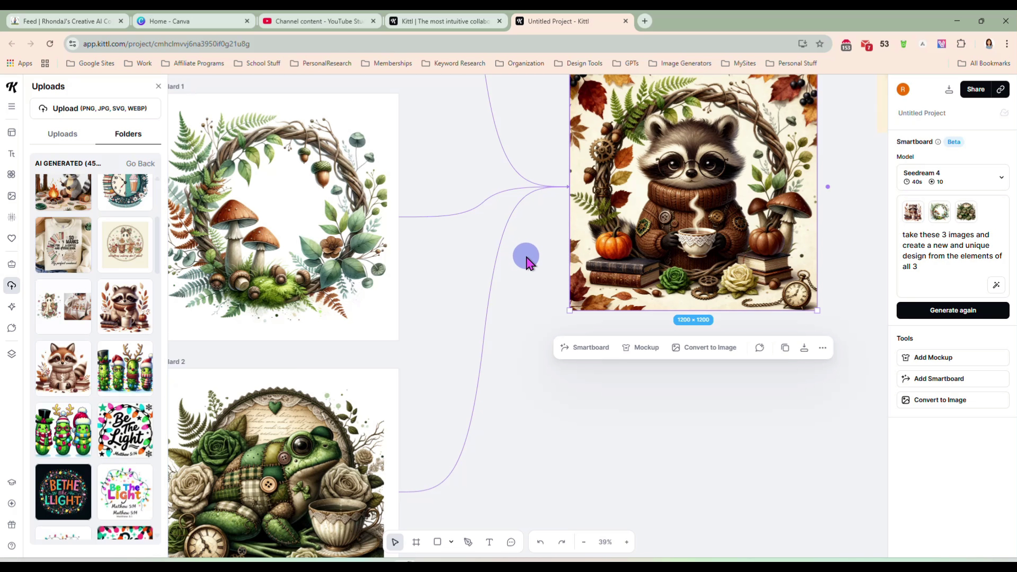
{"action": "left_click_drag", "start_coordinate": [445, 222], "coordinate": [415, 393]}
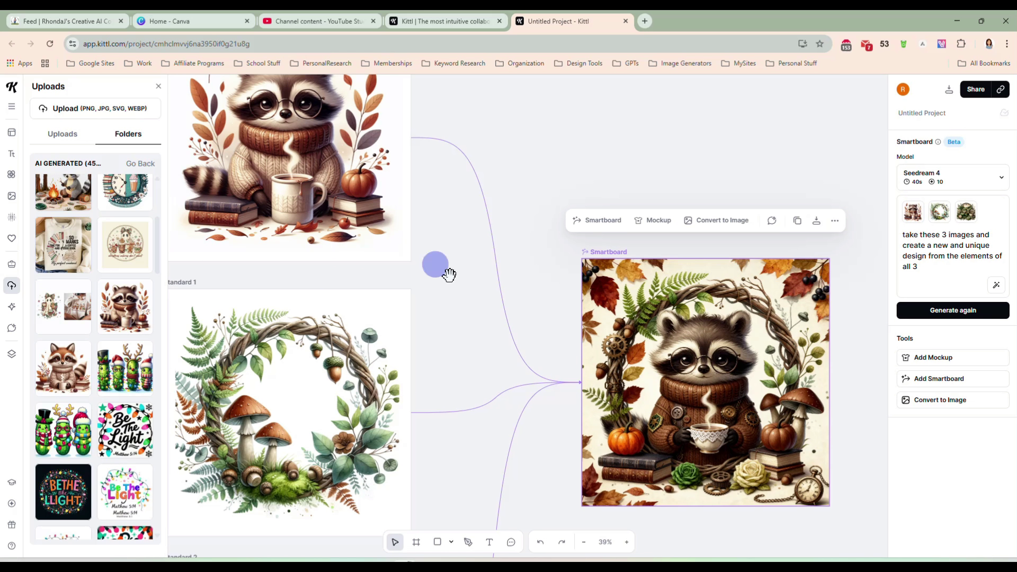
{"action": "left_click", "coordinate": [538, 461]}
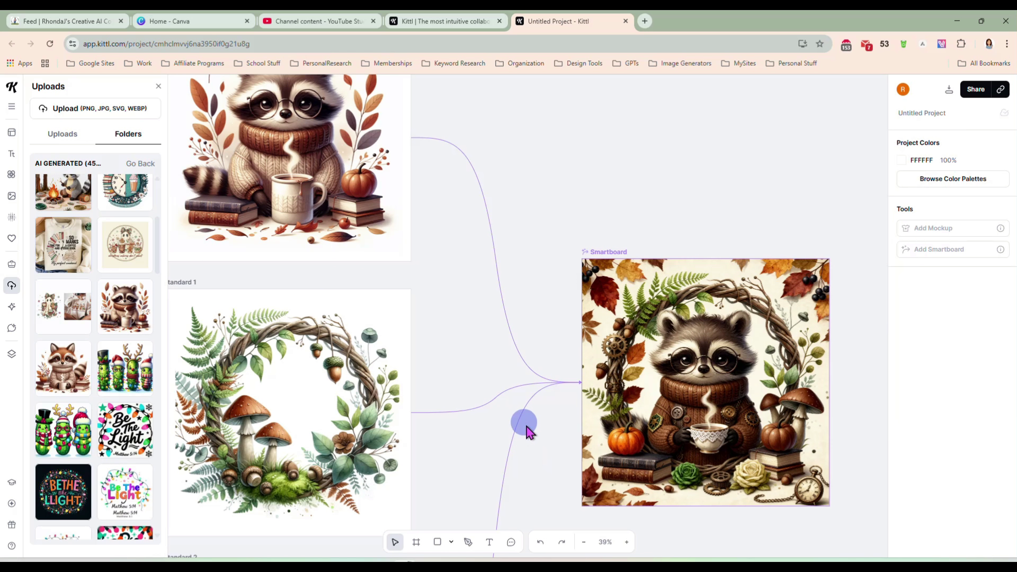
Convert the Seedream 4 design to a standalone image, shrink it to about 761 px square and place it below the ChatGPT version
{"action": "left_click_drag", "start_coordinate": [547, 462], "coordinate": [344, 380]}
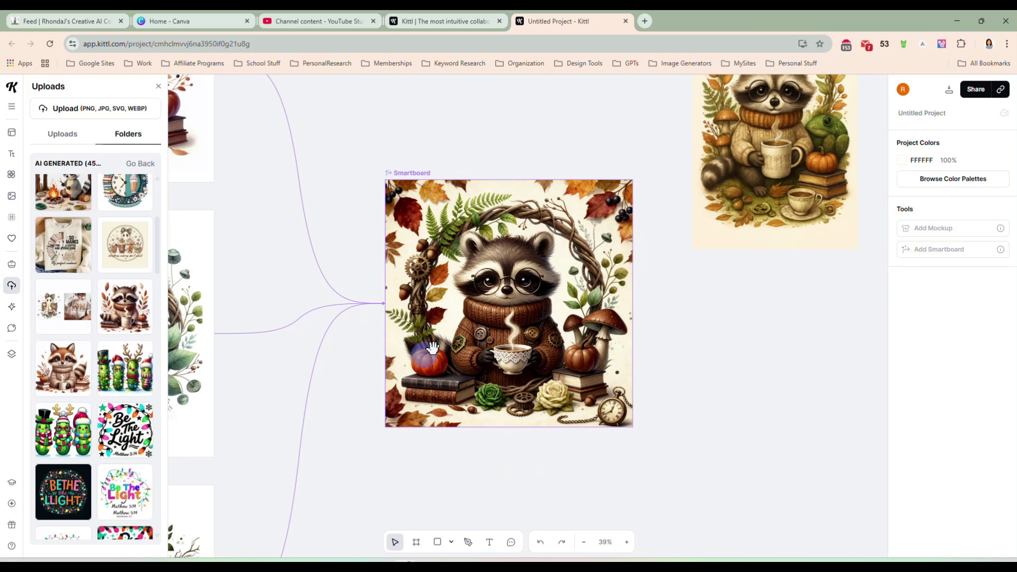
{"action": "left_click", "coordinate": [505, 276]}
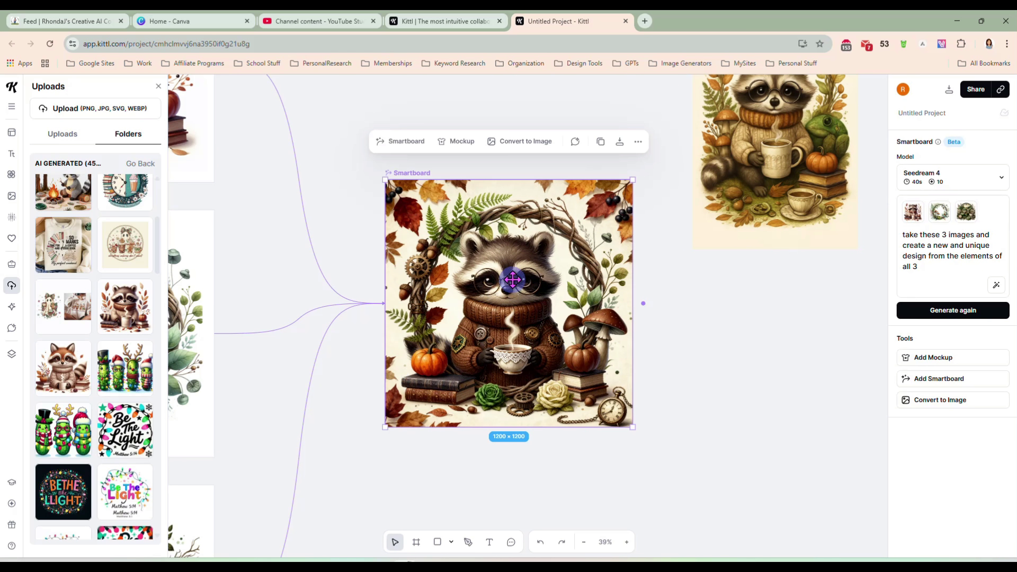
{"action": "left_click", "coordinate": [538, 142]}
{"action": "left_click_drag", "start_coordinate": [764, 354], "coordinate": [755, 380]}
{"action": "left_click_drag", "start_coordinate": [648, 258], "coordinate": [753, 329]}
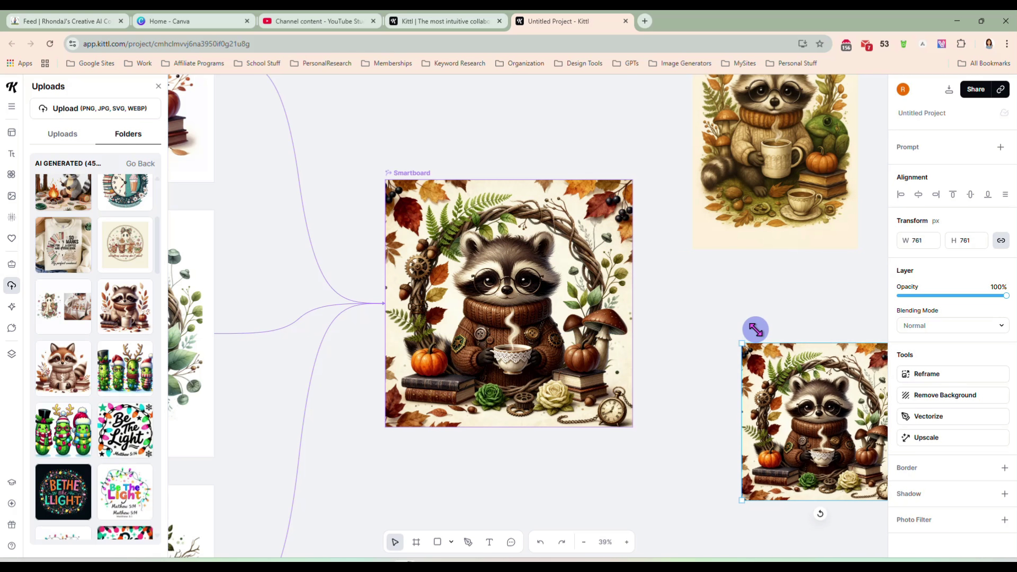
{"action": "left_click_drag", "start_coordinate": [813, 386], "coordinate": [771, 298]}
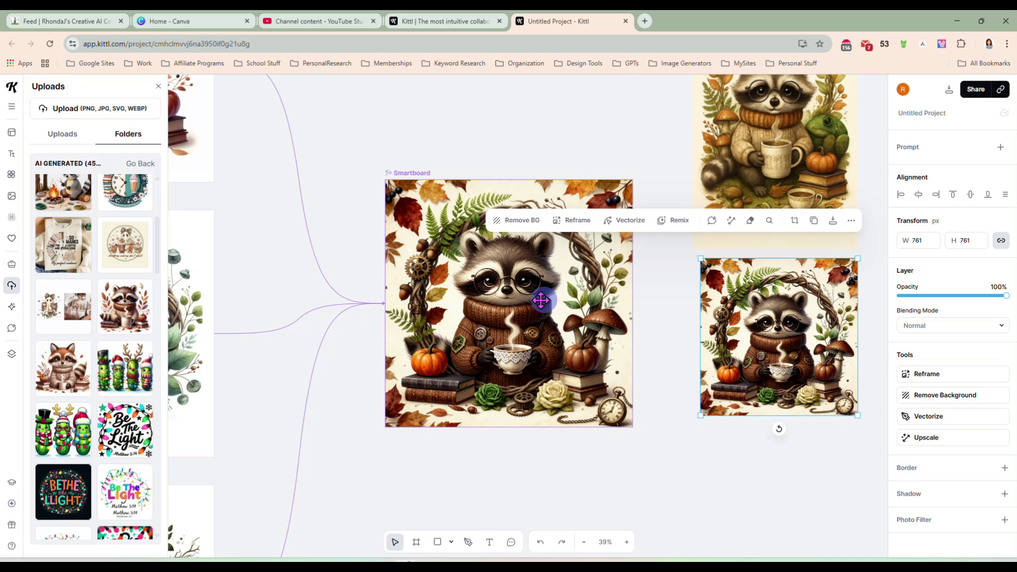
Regenerate the Smartboard from the same three-image prompt with the Nano Banana model
{"action": "left_click", "coordinate": [539, 297]}
{"action": "left_click", "coordinate": [969, 177]}
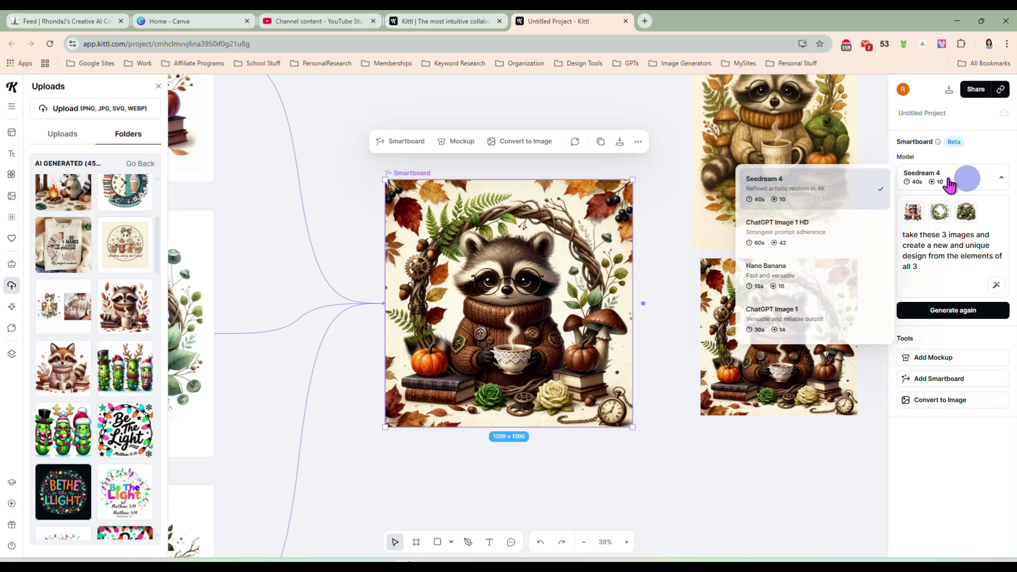
{"action": "left_click", "coordinate": [815, 281]}
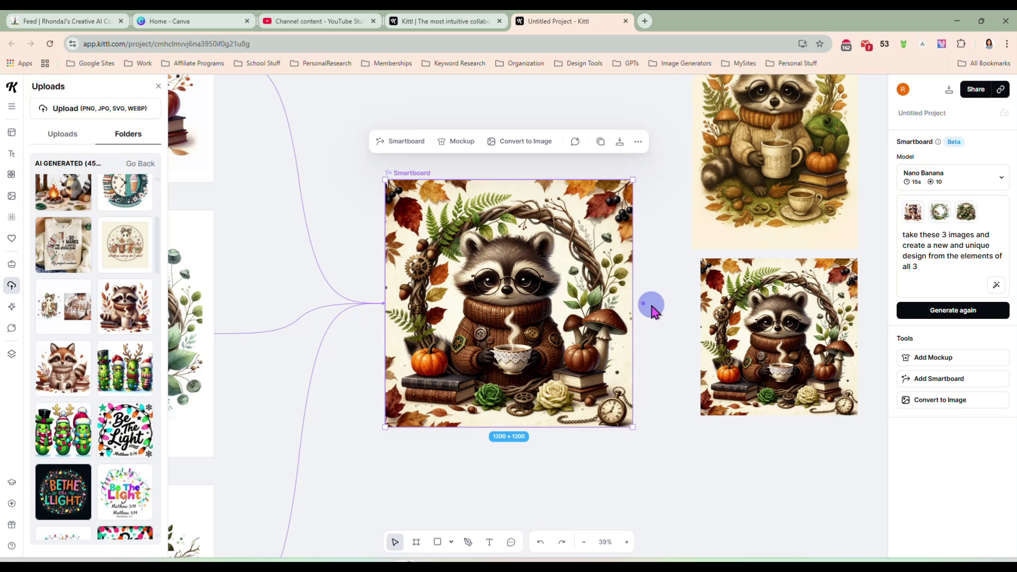
{"action": "left_click", "coordinate": [952, 313]}
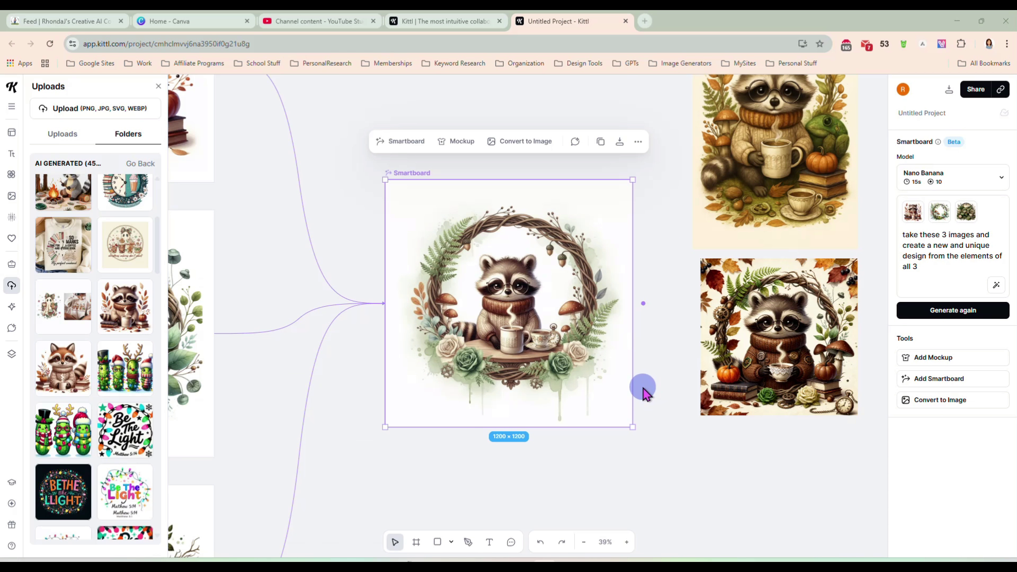
Examine the Nano Banana design up close and compare it with the source artboards and the two earlier versions
{"action": "scroll", "coordinate": [643, 392], "scroll_direction": "up", "scroll_amount": 5}
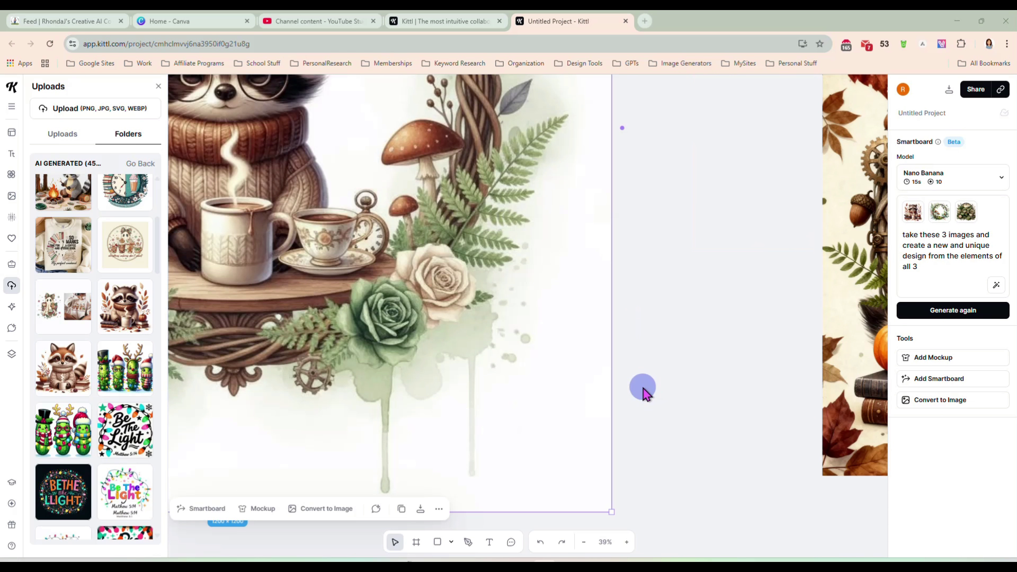
{"action": "left_click", "coordinate": [583, 541]}
{"action": "left_click_drag", "start_coordinate": [574, 347], "coordinate": [636, 347]}
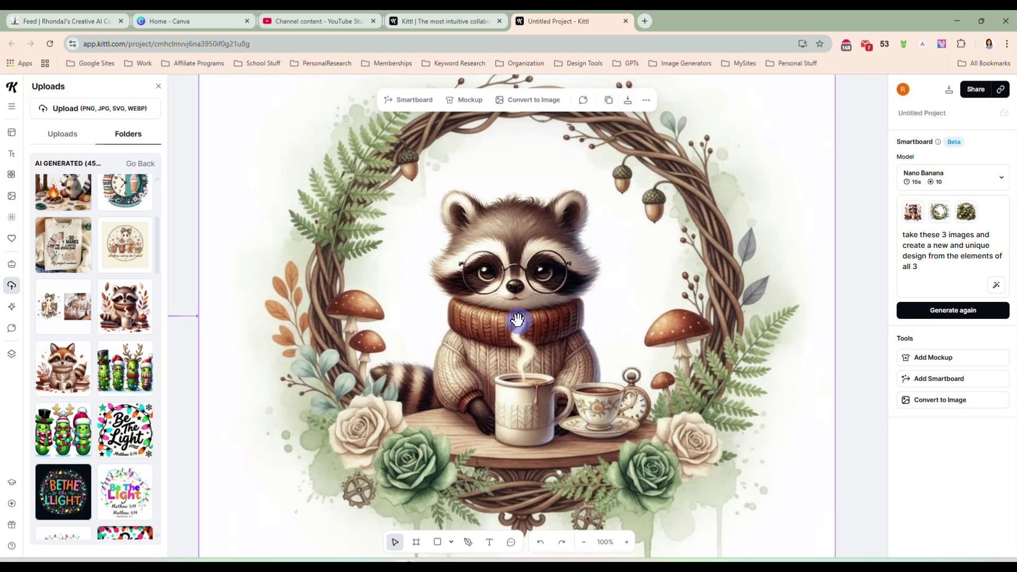
{"action": "scroll", "coordinate": [476, 315], "scroll_direction": "down", "scroll_amount": 5}
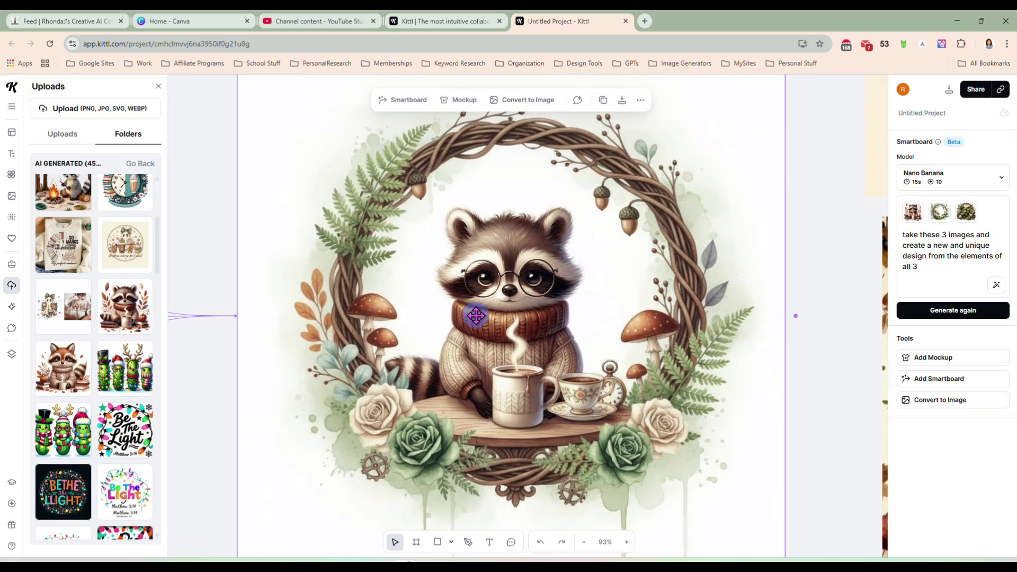
{"action": "scroll", "coordinate": [476, 315], "scroll_direction": "down", "scroll_amount": 5}
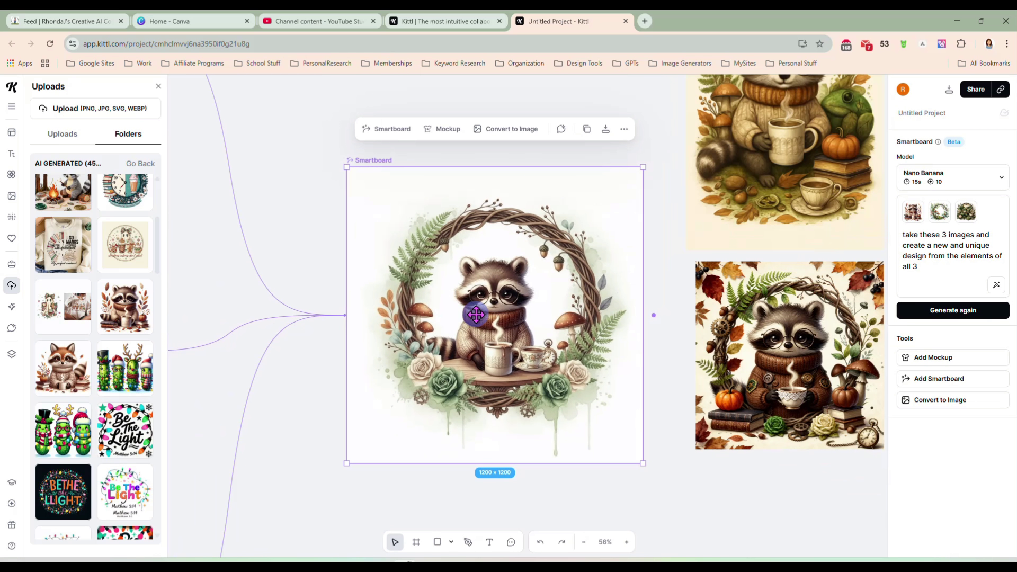
{"action": "scroll", "coordinate": [476, 315], "scroll_direction": "down", "scroll_amount": 2}
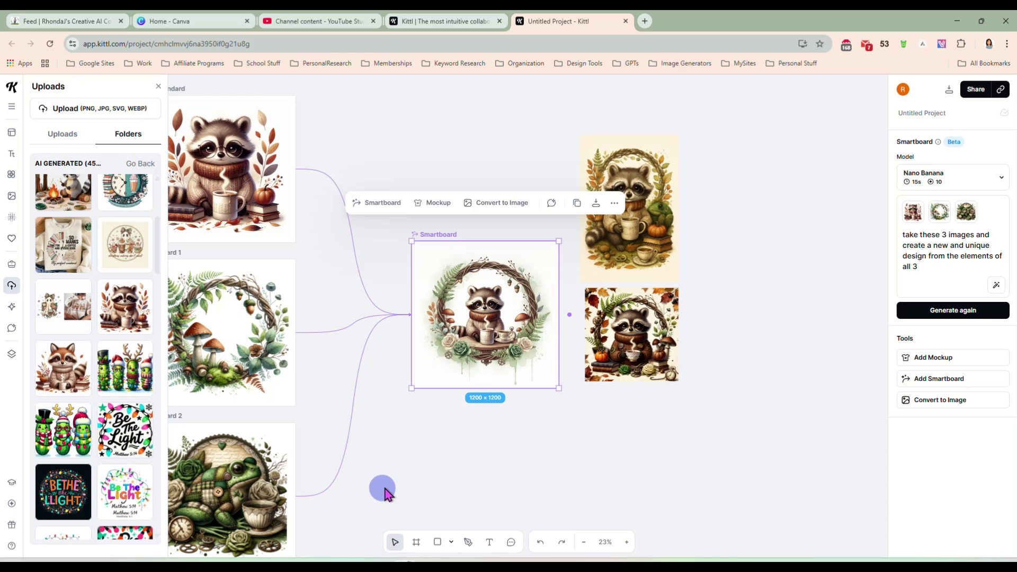
{"action": "left_click_drag", "start_coordinate": [384, 484], "coordinate": [463, 468]}
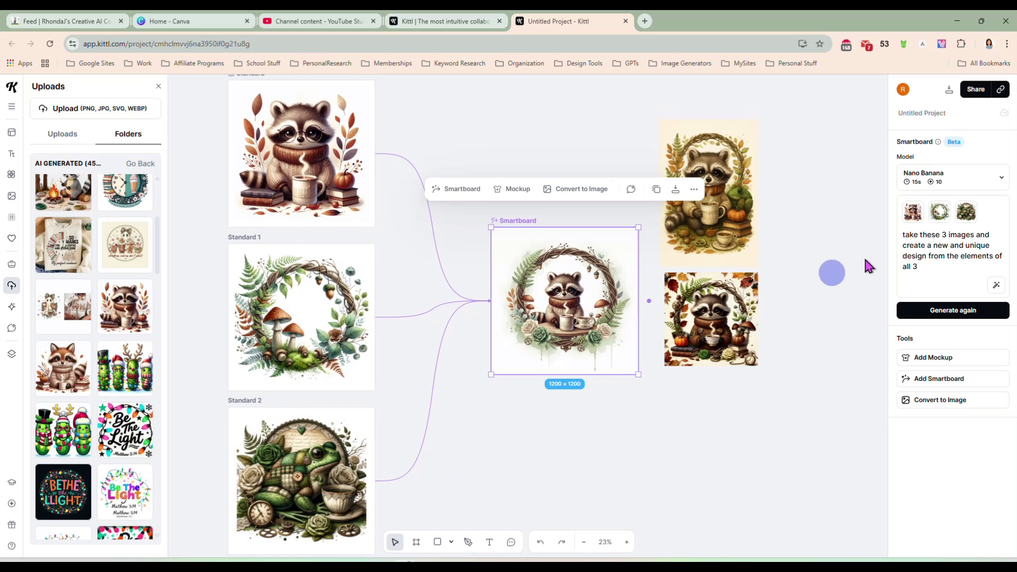
{"action": "left_click", "coordinate": [926, 176]}
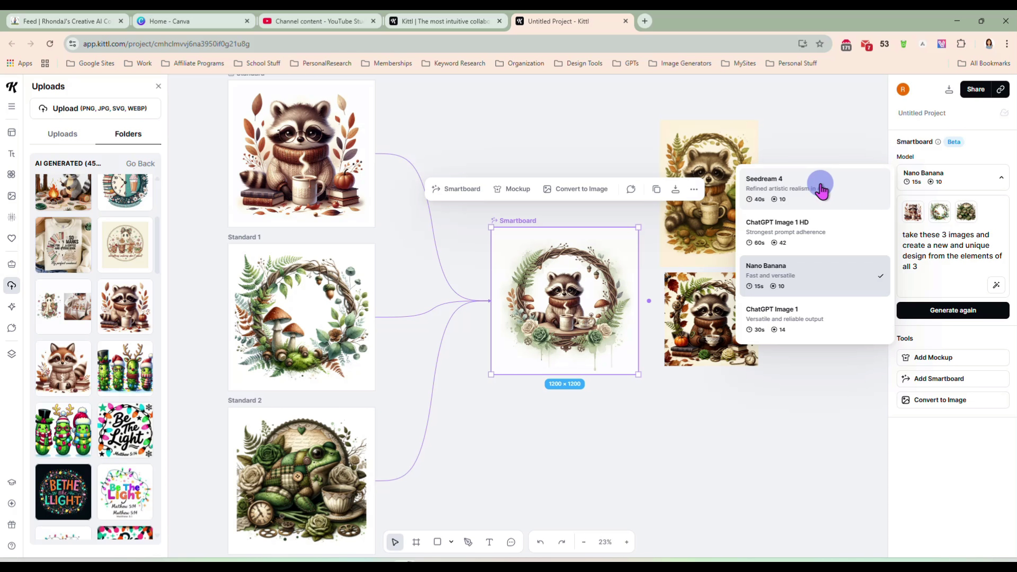
{"action": "left_click", "coordinate": [635, 438]}
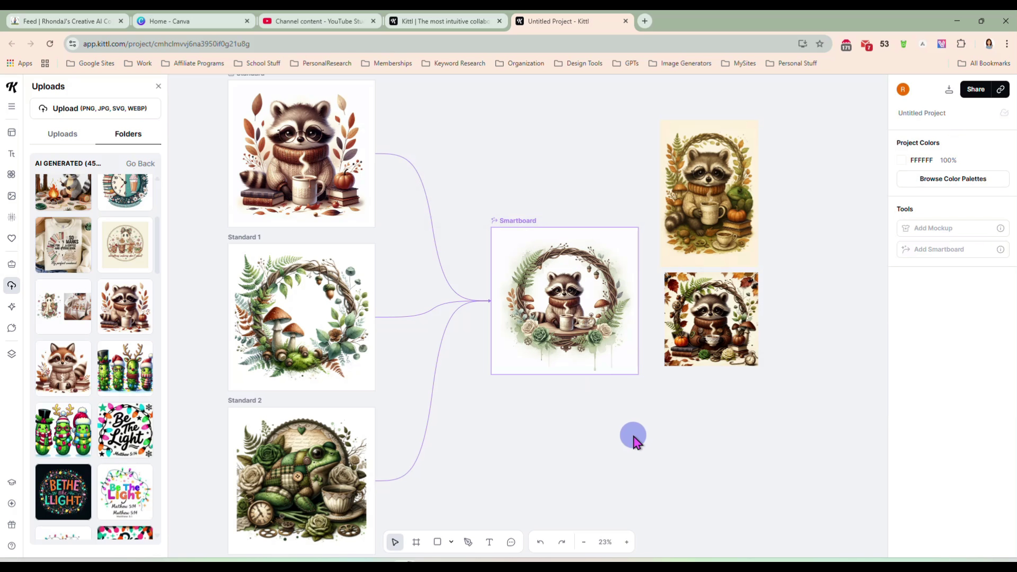
{"action": "left_click", "coordinate": [578, 291]}
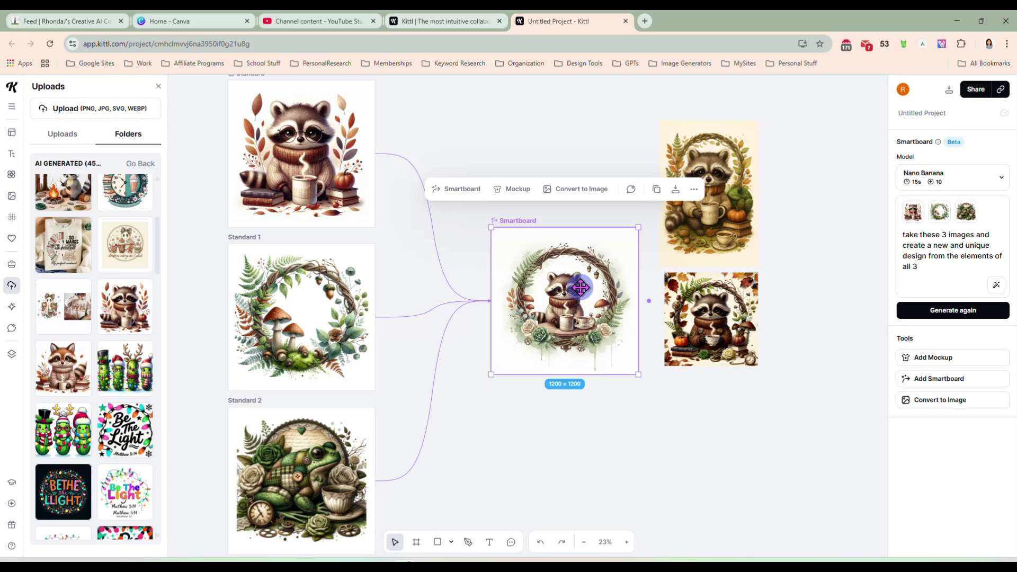
Move the Smartboard closer to the source artboards and line up the ChatGPT and Seedream versions side by side above it
{"action": "left_click_drag", "start_coordinate": [579, 287], "coordinate": [510, 290]}
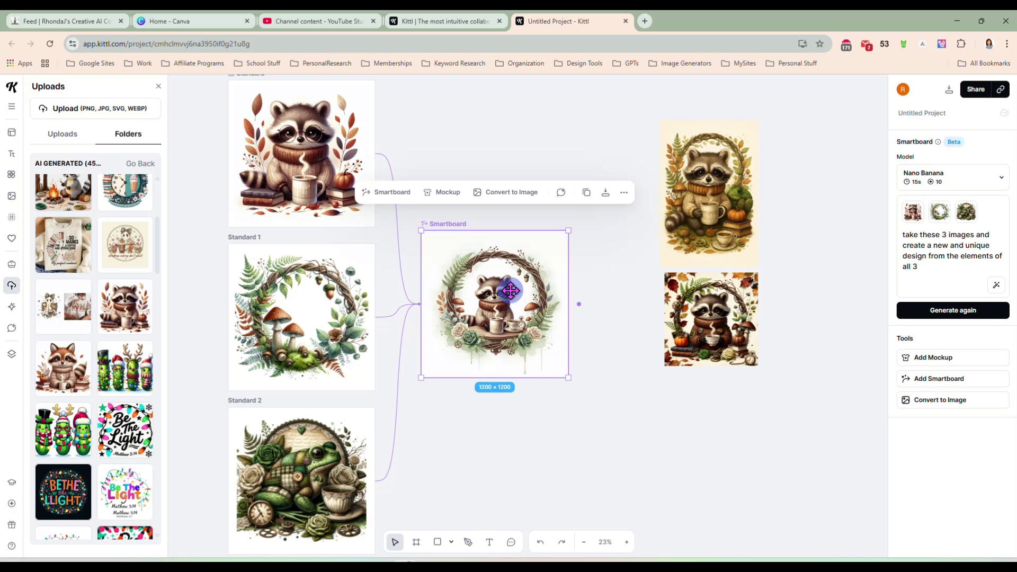
{"action": "left_click_drag", "start_coordinate": [700, 304], "coordinate": [808, 138]}
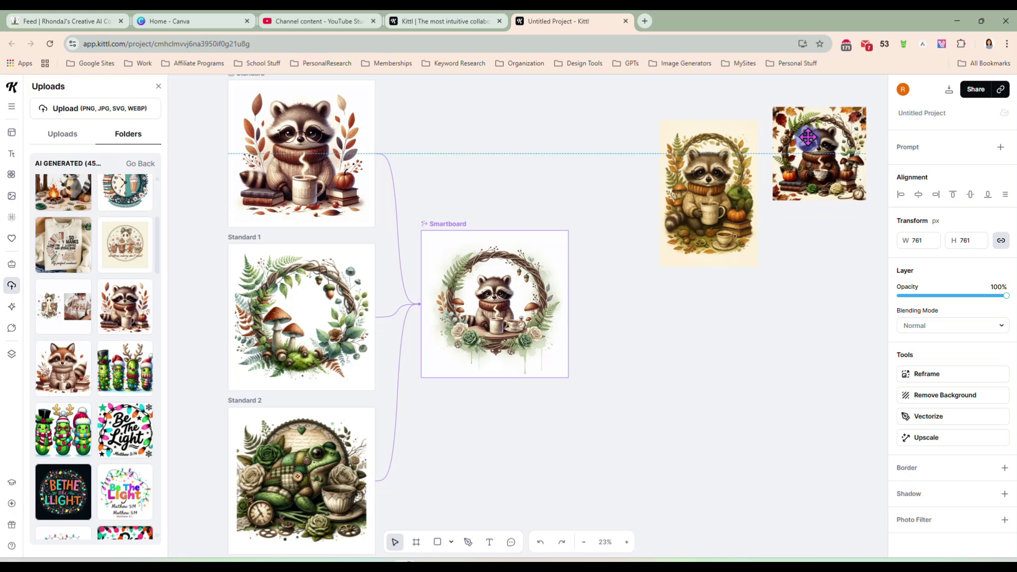
{"action": "left_click", "coordinate": [502, 320]}
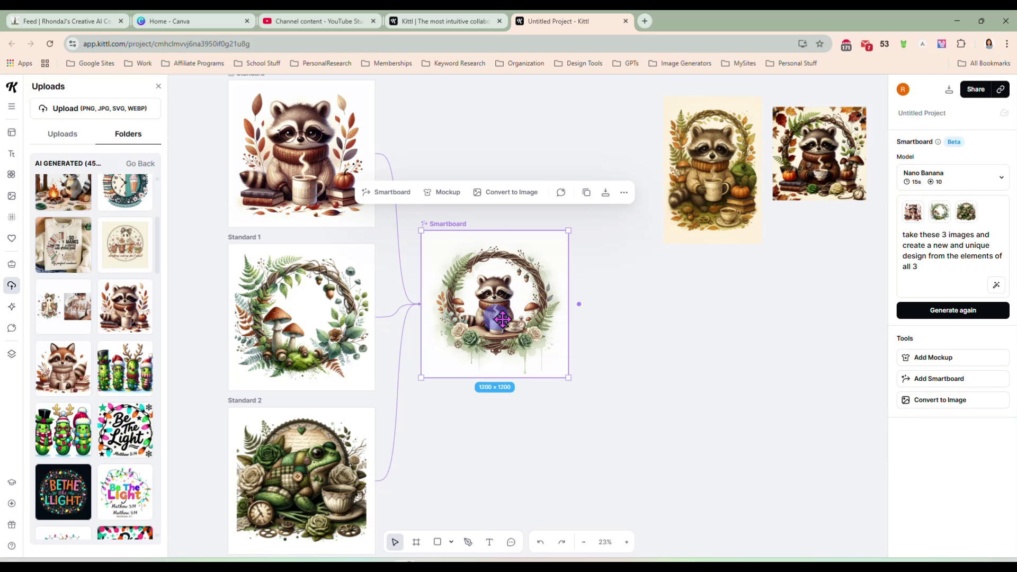
Link a new Smartboard to the Nano Banana design and generate it with the prompt "remove the tea cup, and add a little green patchwork toad"
{"action": "left_click", "coordinate": [579, 304]}
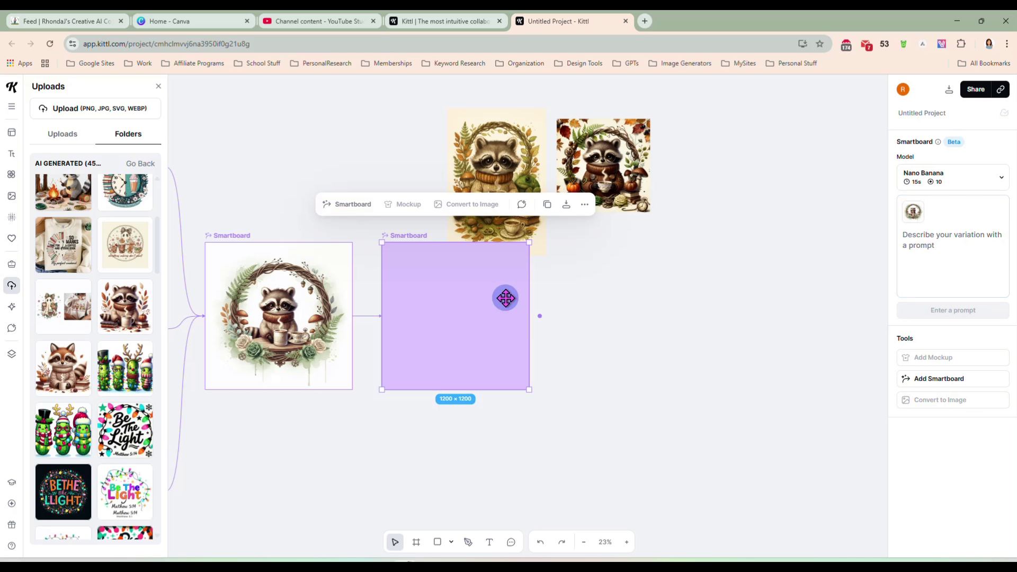
{"action": "left_click", "coordinate": [935, 245]}
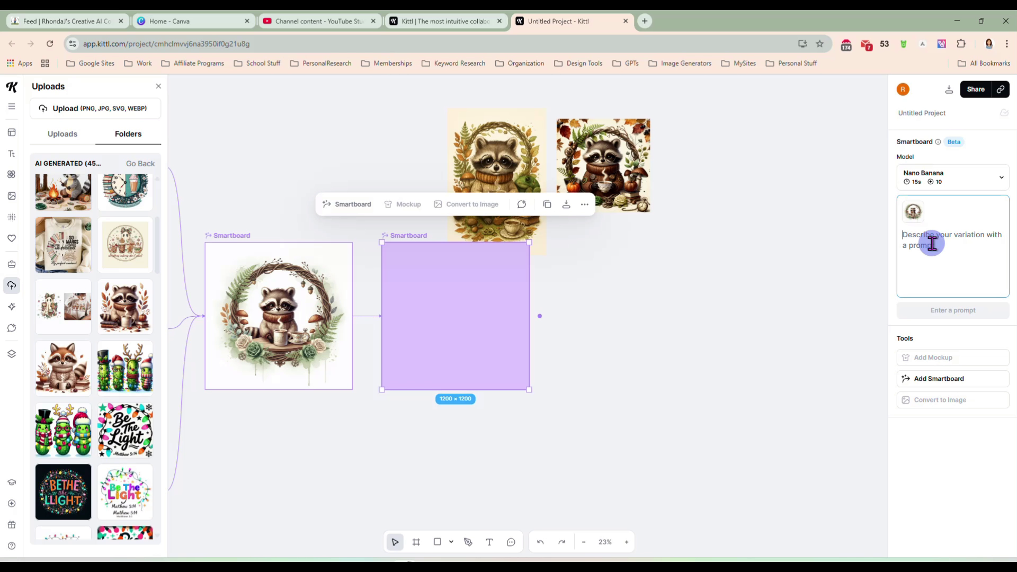
{"action": "type", "text": "remove the tea cup, and add a little green patchwork toad"}
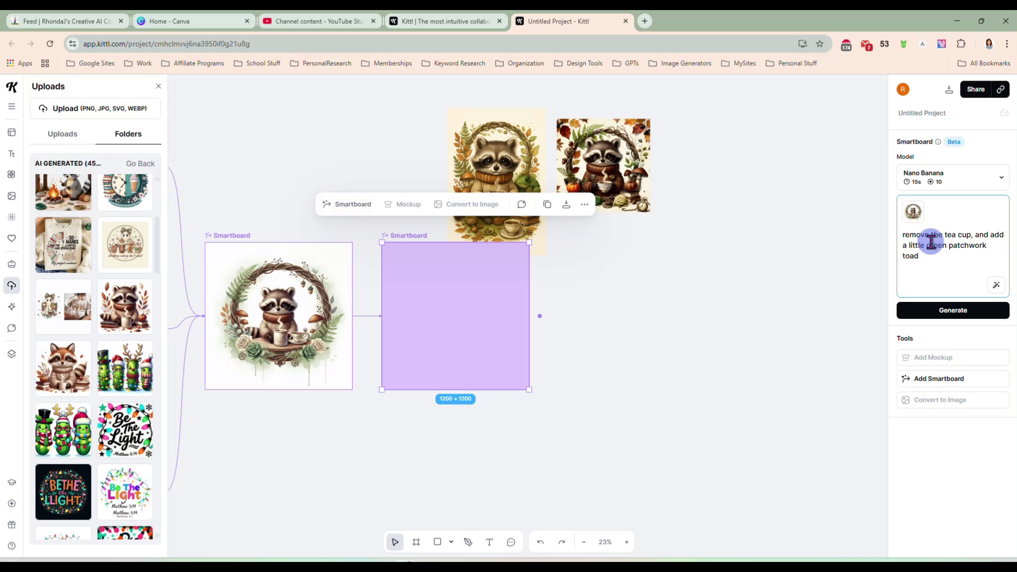
{"action": "left_click", "coordinate": [951, 312]}
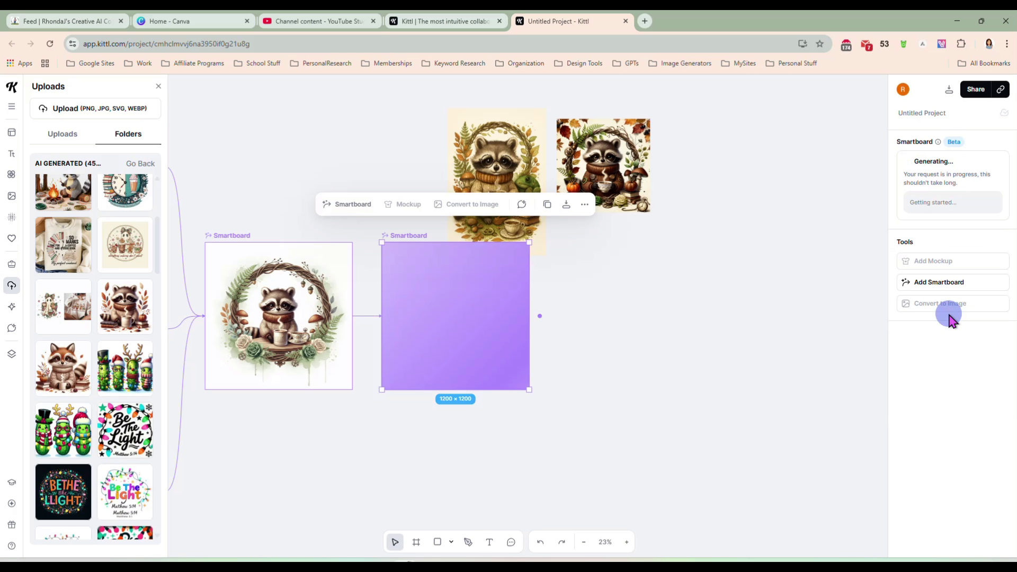
{"action": "mouse_move", "coordinate": [464, 306]}
{"action": "left_mouse_down"}
{"action": "mouse_move", "coordinate": [446, 332]}
{"action": "mouse_move", "coordinate": [461, 324]}
{"action": "left_mouse_up"}
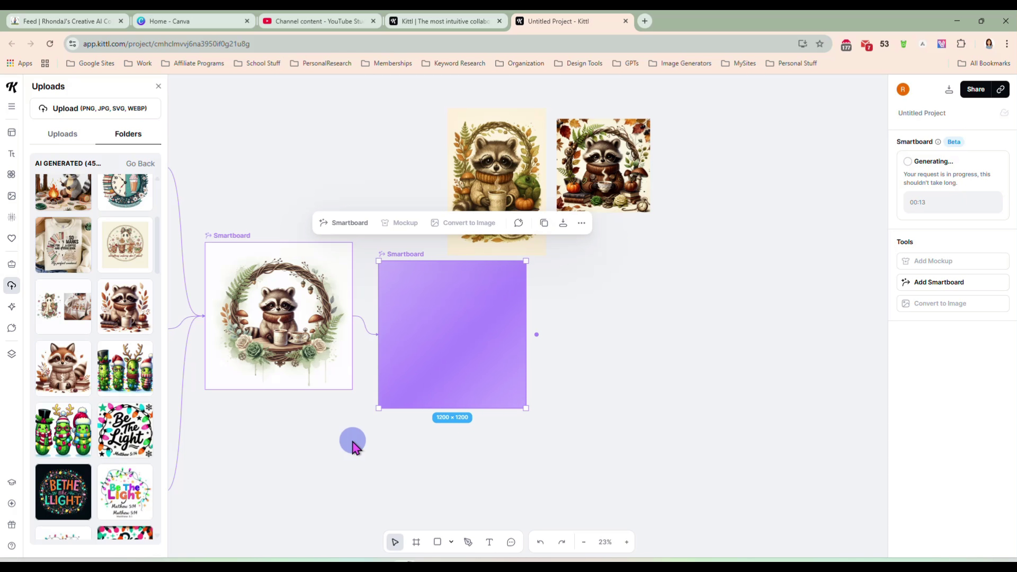
Examine the toad variation up close and compare it with the previous Smartboard and the source artboards
{"action": "left_click_drag", "start_coordinate": [352, 440], "coordinate": [544, 392]}
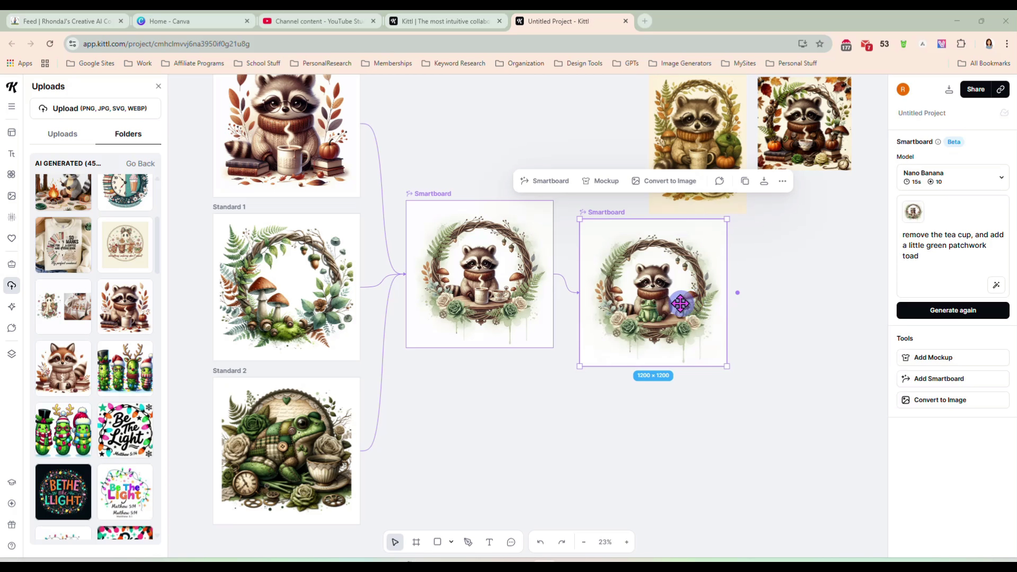
{"action": "scroll", "coordinate": [659, 298], "scroll_direction": "up", "scroll_amount": 5}
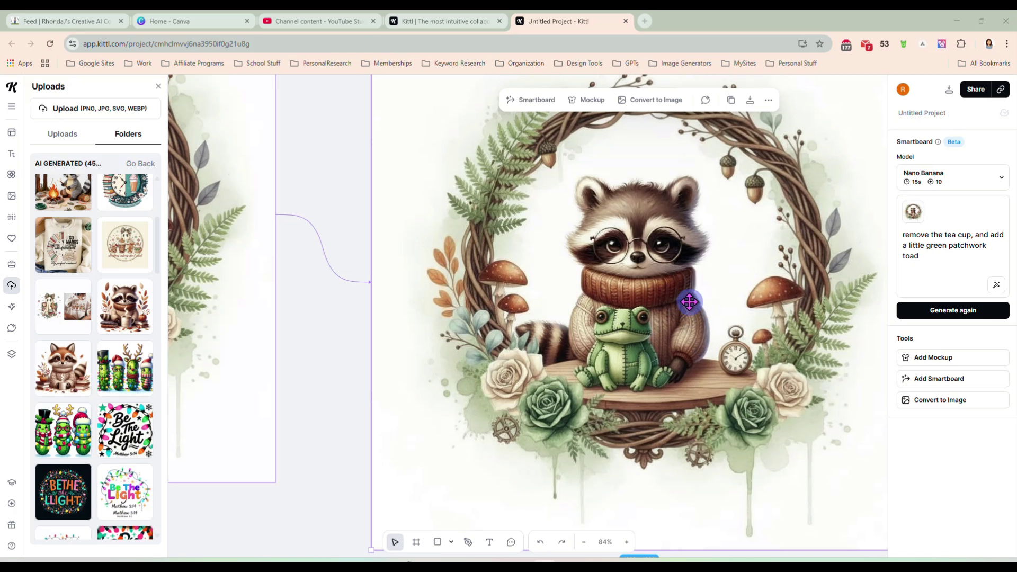
{"action": "left_click_drag", "start_coordinate": [753, 306], "coordinate": [704, 319]}
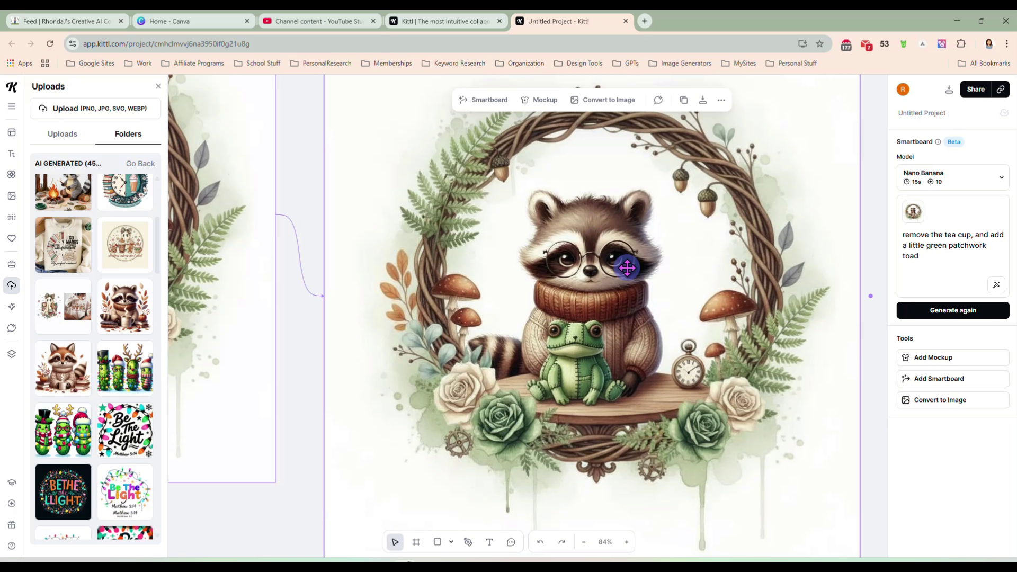
{"action": "scroll", "coordinate": [597, 243], "scroll_direction": "down", "scroll_amount": 3}
{"action": "scroll", "coordinate": [597, 243], "scroll_direction": "down", "scroll_amount": 2}
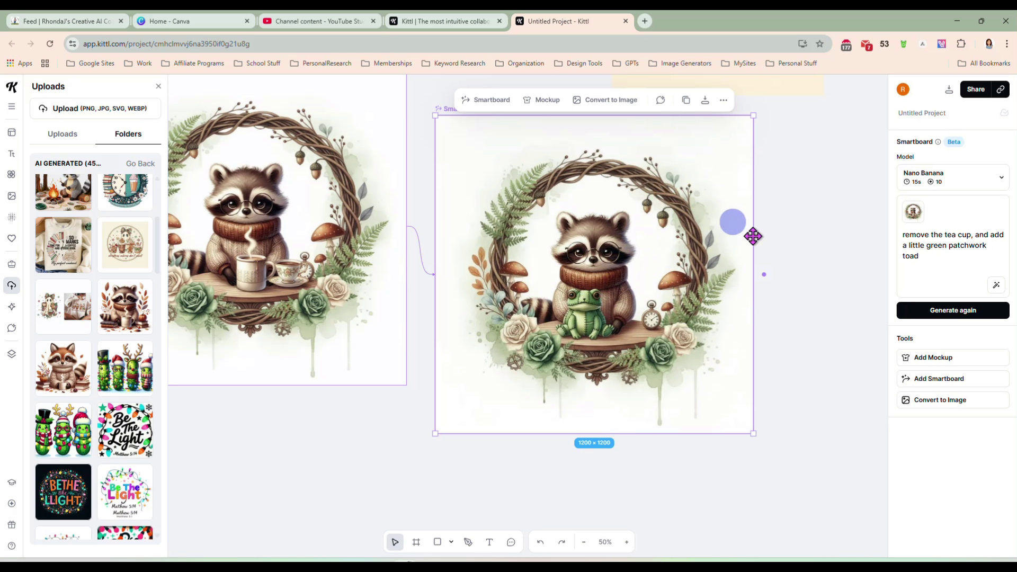
{"action": "scroll", "coordinate": [788, 286], "scroll_direction": "down", "scroll_amount": 5}
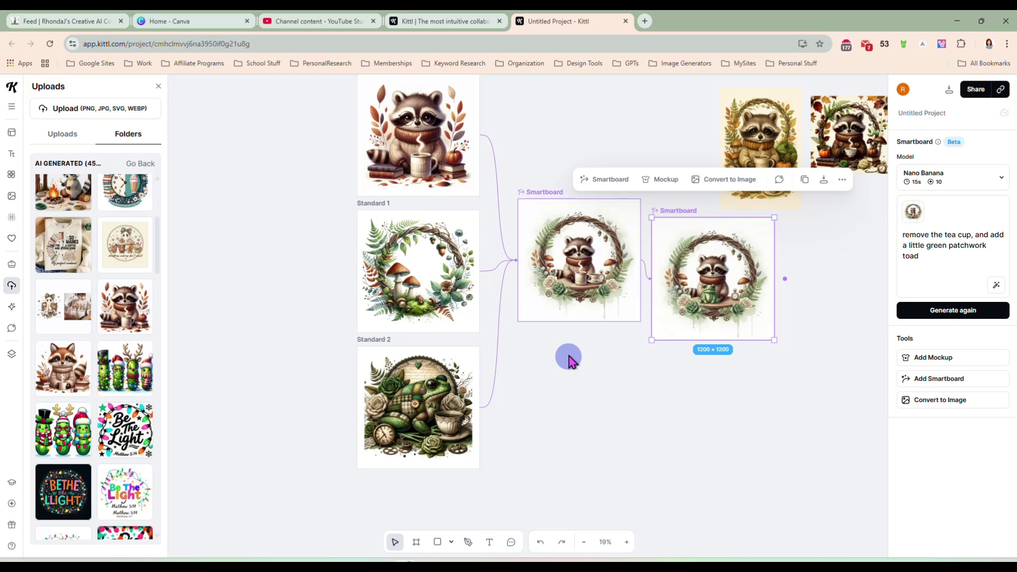
{"action": "scroll", "coordinate": [588, 380], "scroll_direction": "right", "scroll_amount": 3}
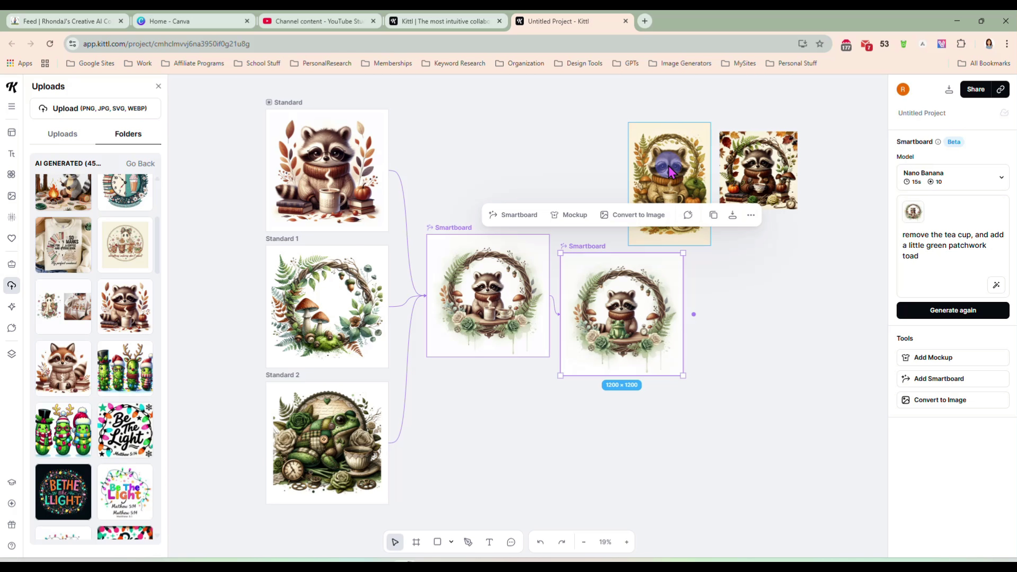
Move the standalone ChatGPT version beside the toad variation and enlarge it to 1522 × 2282 px
{"action": "left_click_drag", "start_coordinate": [670, 171], "coordinate": [741, 293]}
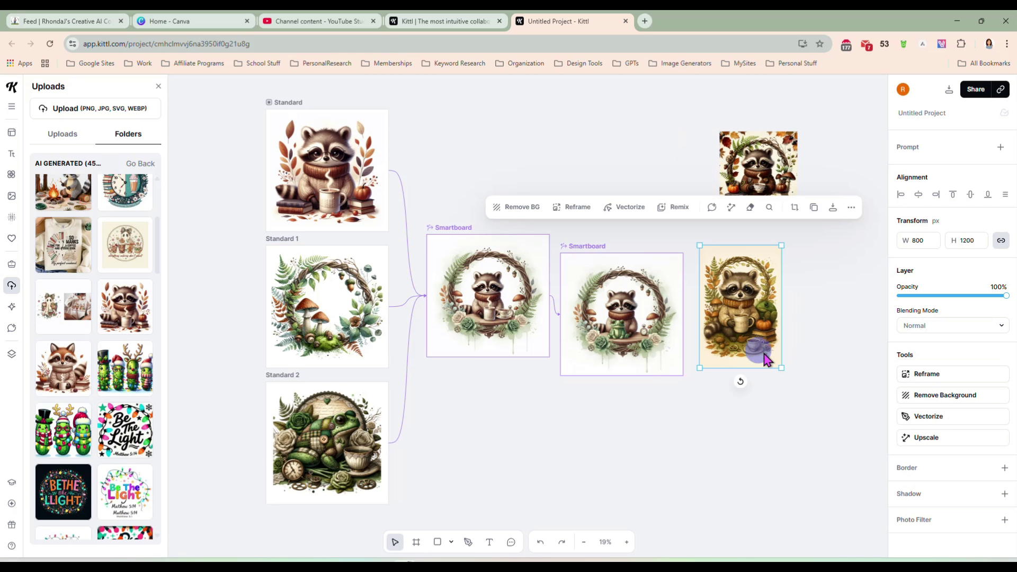
{"action": "left_click_drag", "start_coordinate": [781, 367], "coordinate": [855, 478]}
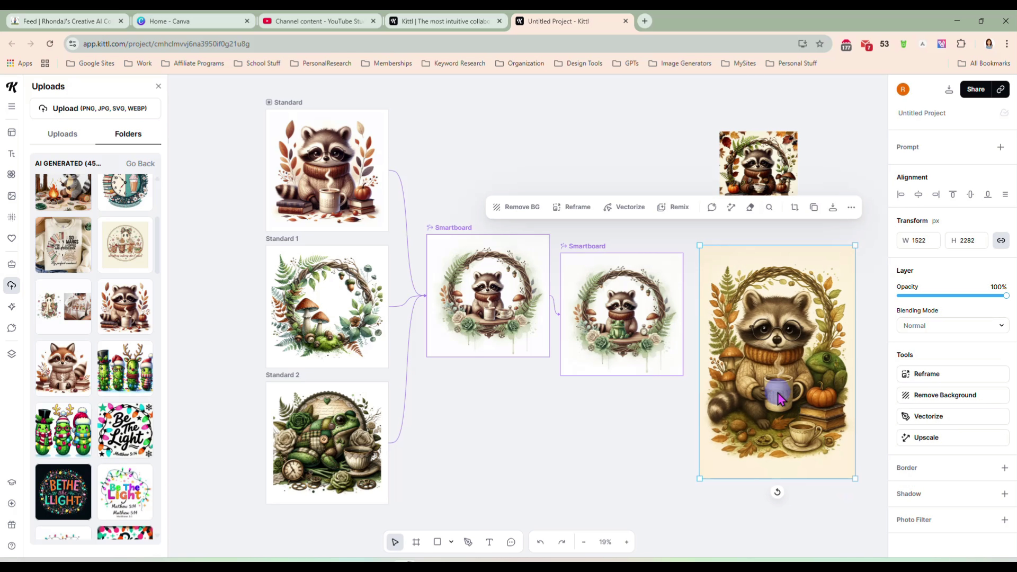
{"action": "left_click_drag", "start_coordinate": [779, 398], "coordinate": [776, 340]}
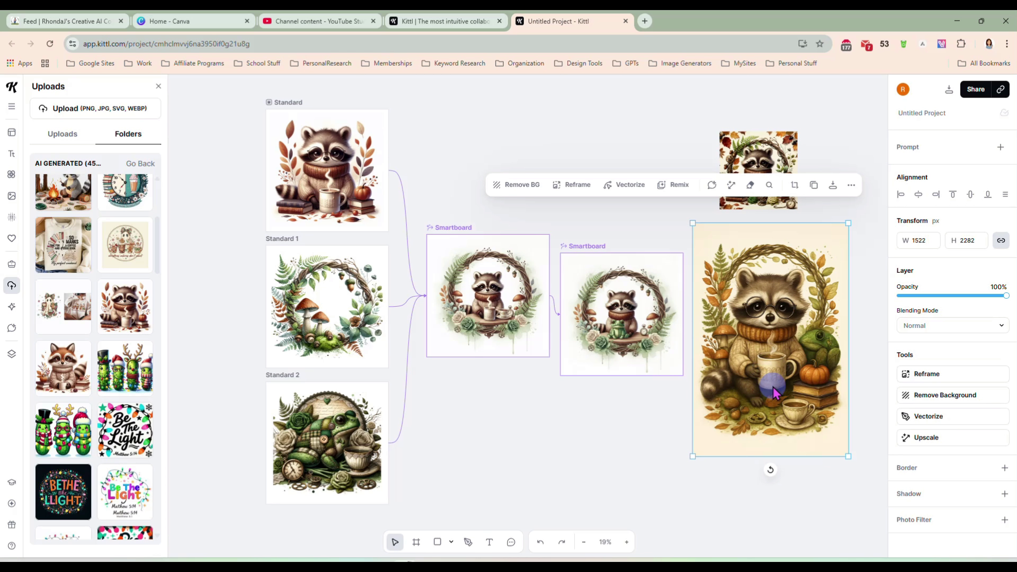
Delete the enlarged ChatGPT version and the toad variation's Smartboard
{"action": "key", "text": "Delete"}
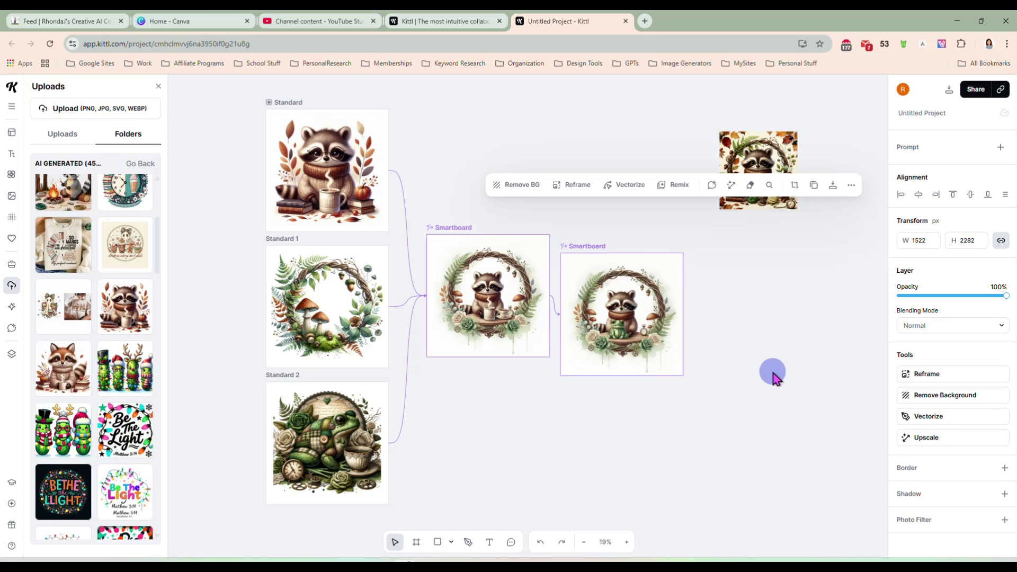
{"action": "left_click", "coordinate": [623, 331]}
{"action": "key", "text": "Delete"}
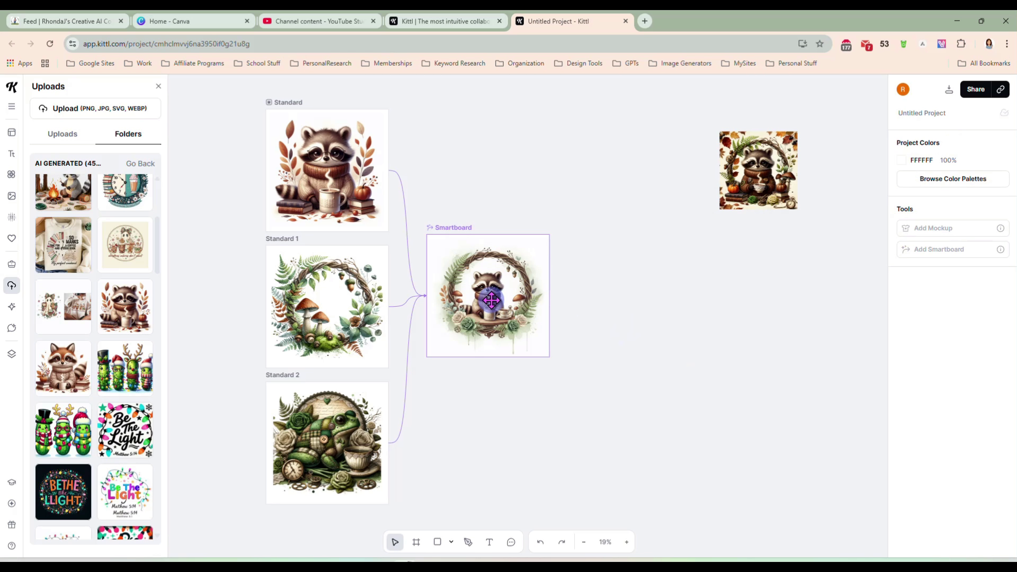
Regenerate the remaining Smartboard from the same three-image prompt with the ChatGPT Image 1 HD model
{"action": "left_click", "coordinate": [491, 299]}
{"action": "left_click", "coordinate": [932, 177]}
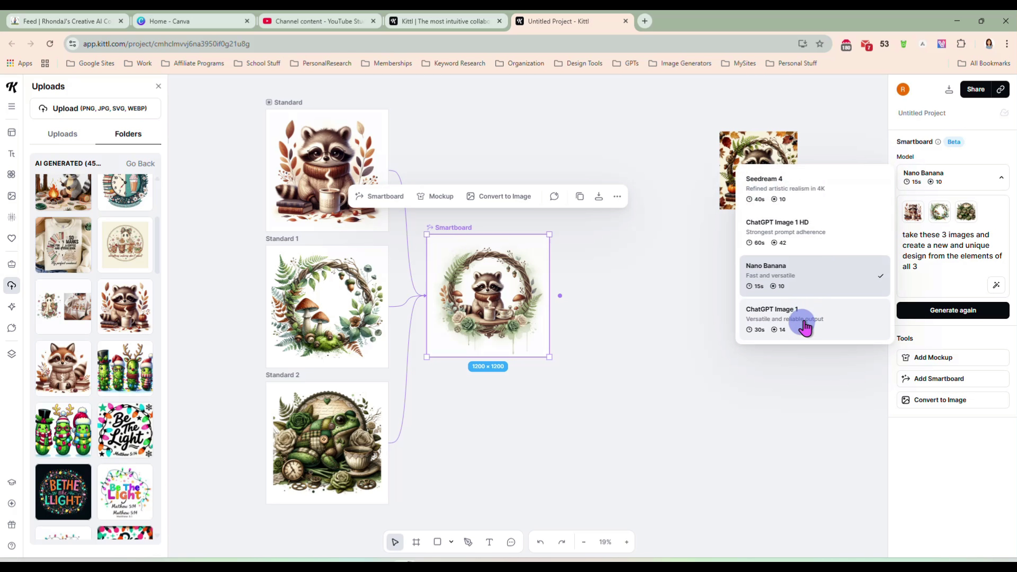
{"action": "left_click", "coordinate": [825, 242]}
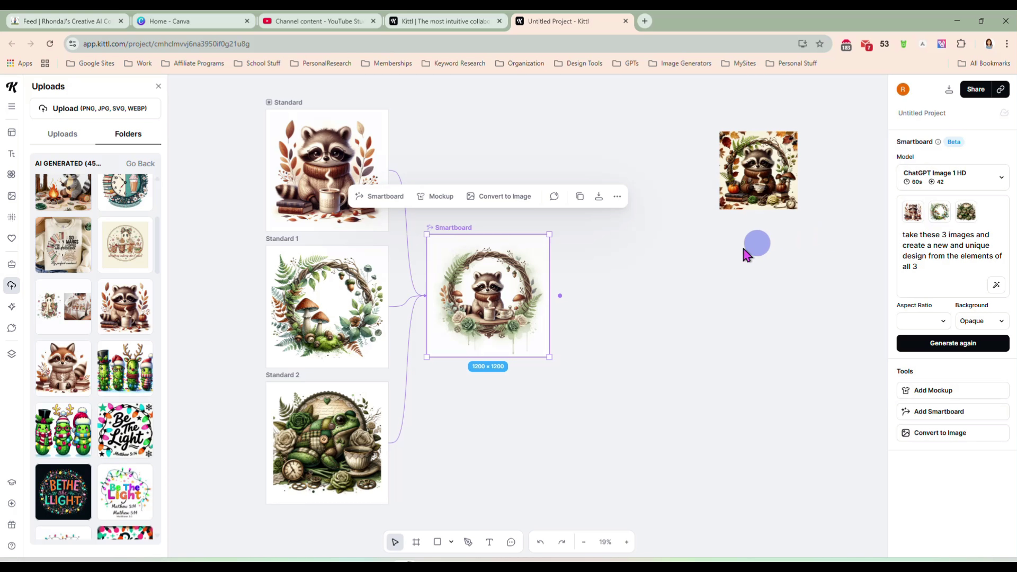
{"action": "left_click_drag", "start_coordinate": [505, 279], "coordinate": [516, 281]}
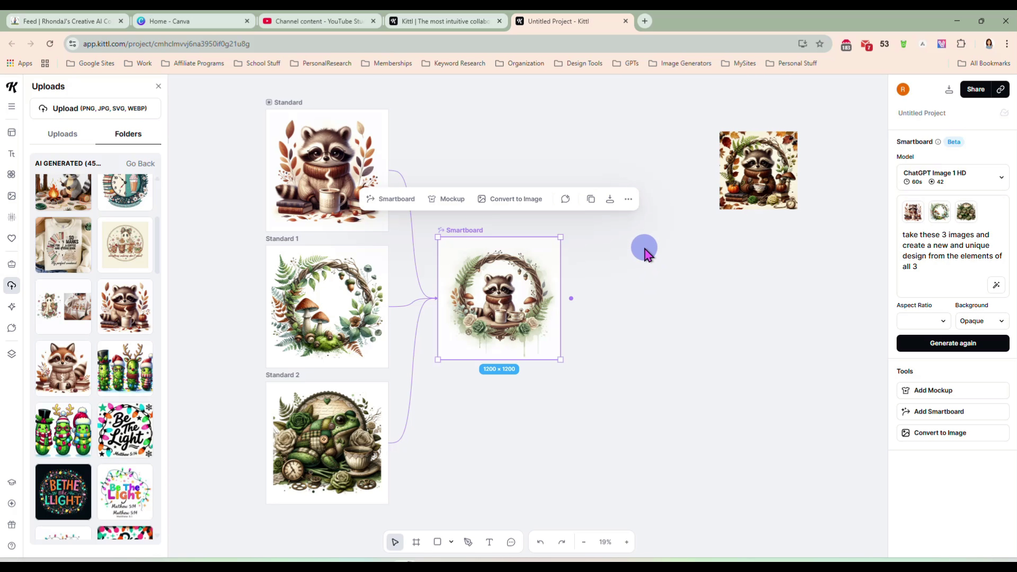
{"action": "left_click", "coordinate": [946, 344]}
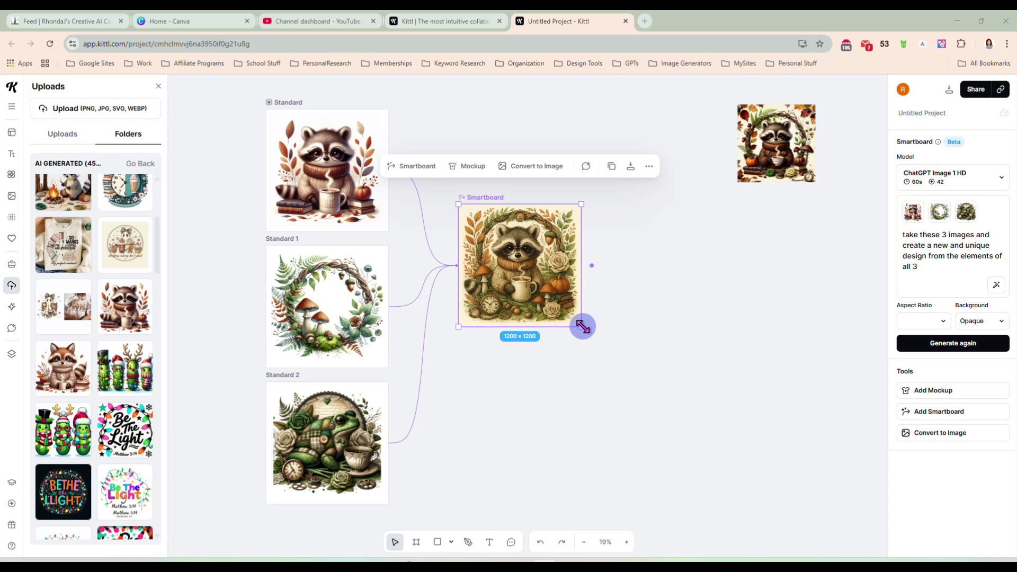
Enlarge the Smartboard to 2730 × 2730 px and move the Seedream version slightly farther away from it
{"action": "left_click_drag", "start_coordinate": [582, 327], "coordinate": [739, 480]}
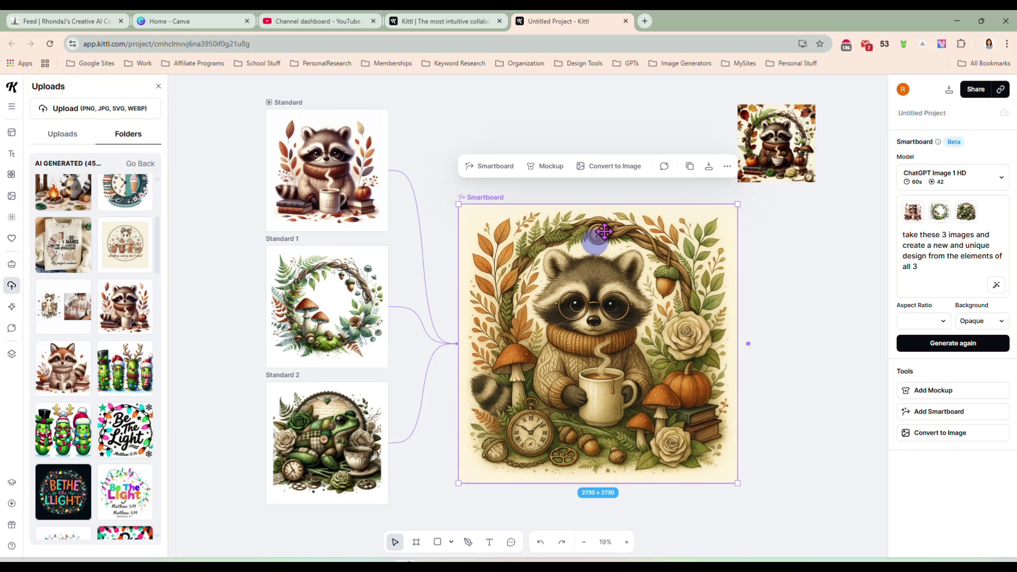
{"action": "left_click_drag", "start_coordinate": [784, 167], "coordinate": [810, 175]}
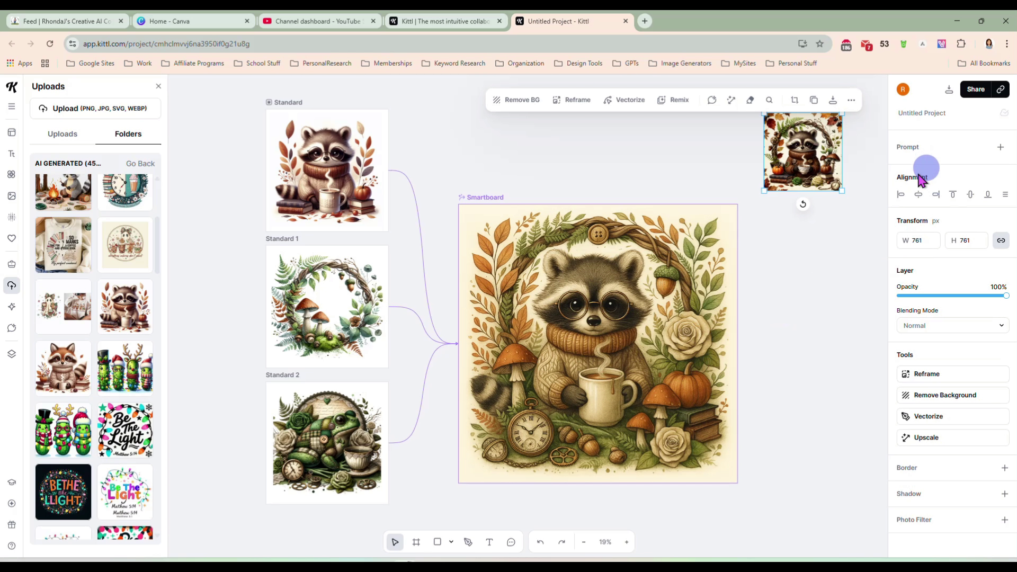
Review the Smartboard's model choices with their generation times and credit costs, and shift the board closer to the source artboards
{"action": "left_click", "coordinate": [696, 269]}
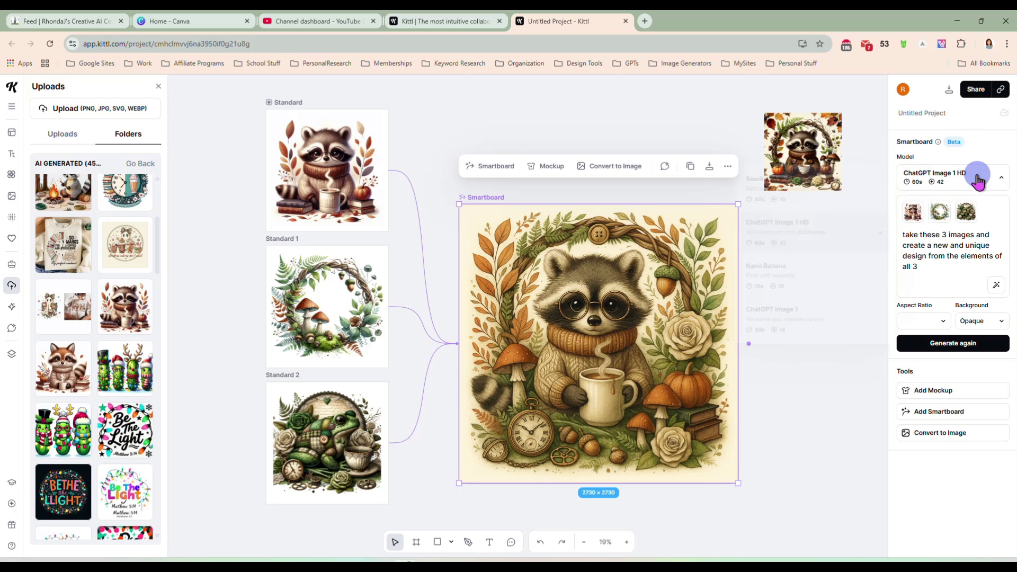
{"action": "left_click", "coordinate": [976, 177]}
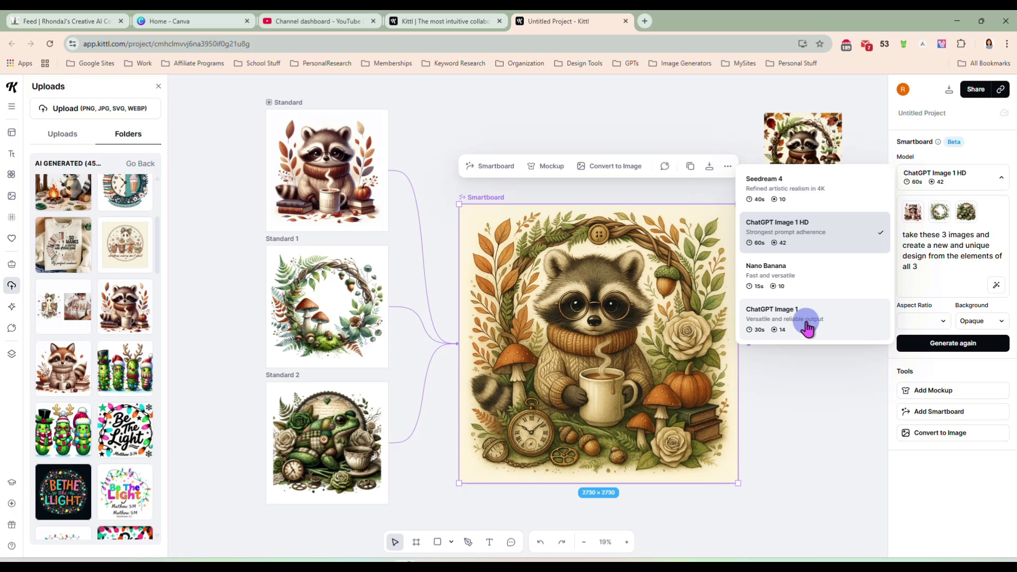
{"action": "left_click", "coordinate": [792, 390]}
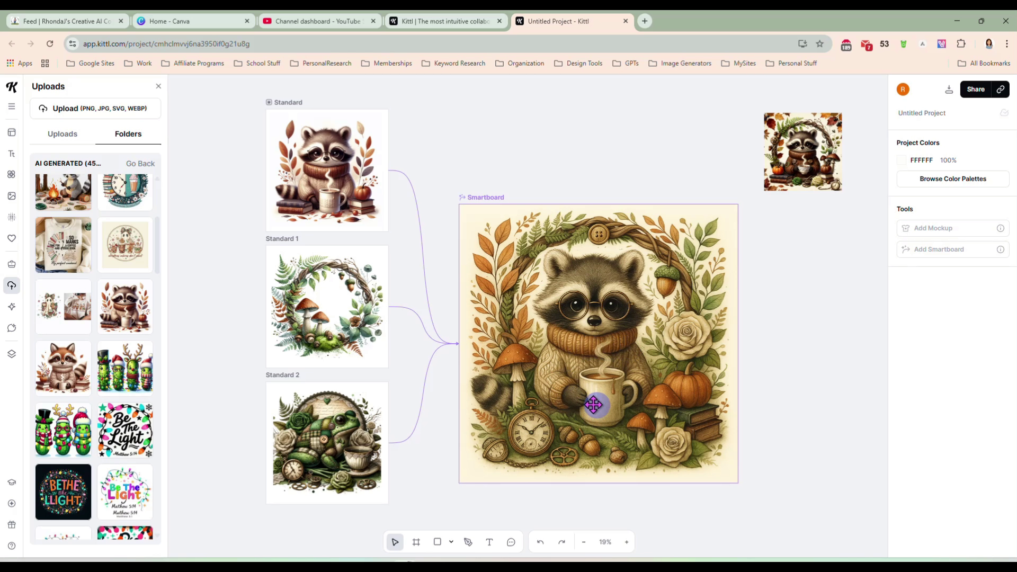
{"action": "left_click_drag", "start_coordinate": [593, 344], "coordinate": [535, 326]}
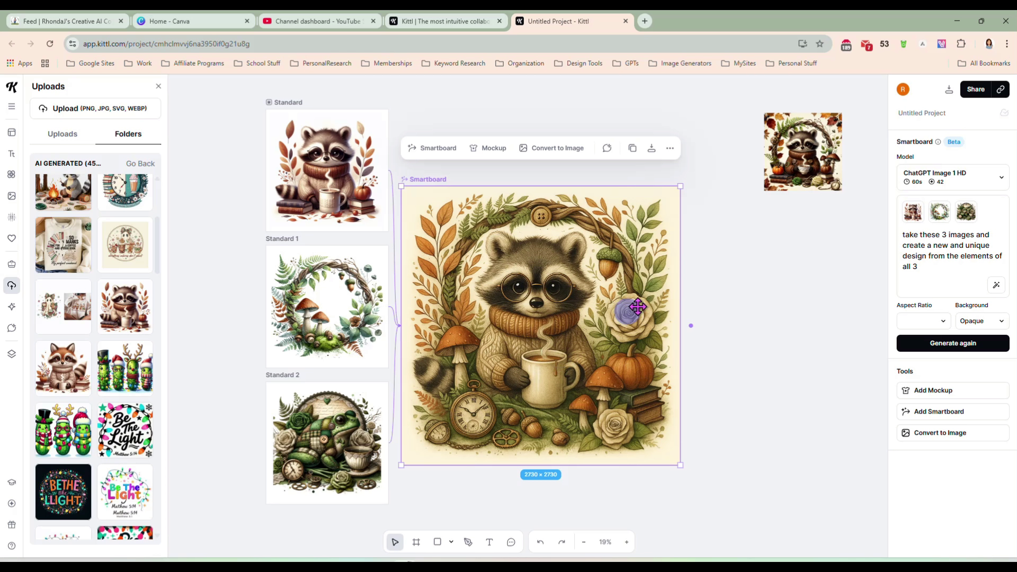
{"action": "left_click", "coordinate": [958, 177]}
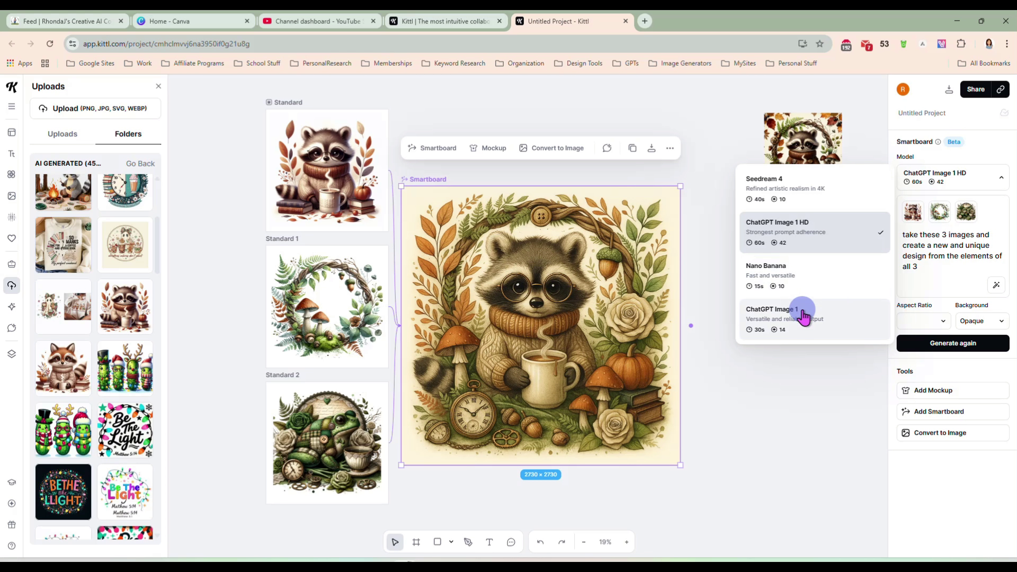
{"action": "left_click", "coordinate": [569, 330]}
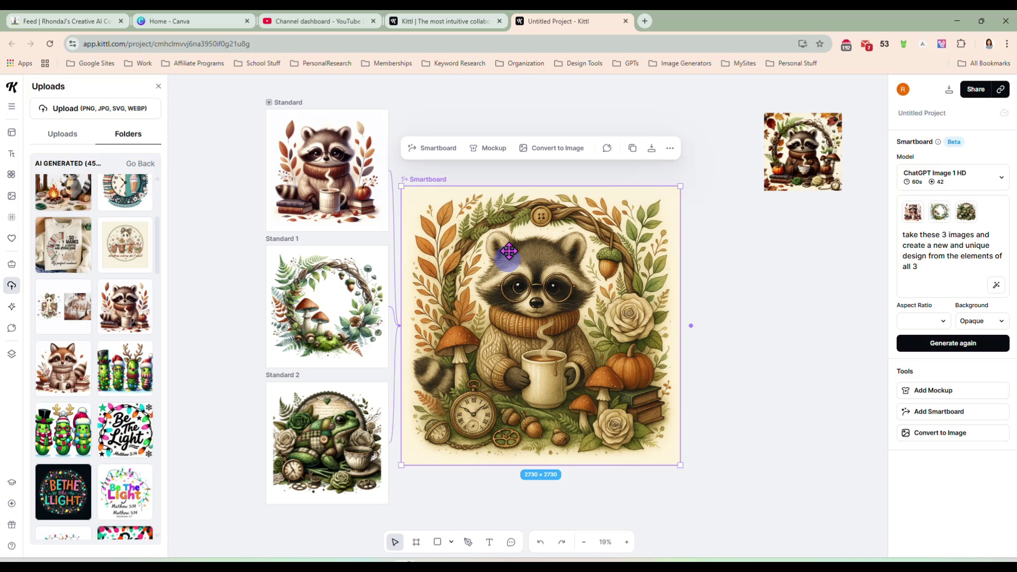
Convert the ChatGPT Image 1 HD design to a standalone image, remove its background and move it away from the Smartboard
{"action": "left_click", "coordinate": [563, 151]}
{"action": "left_click_drag", "start_coordinate": [781, 290], "coordinate": [648, 317]}
{"action": "left_click", "coordinate": [937, 395]}
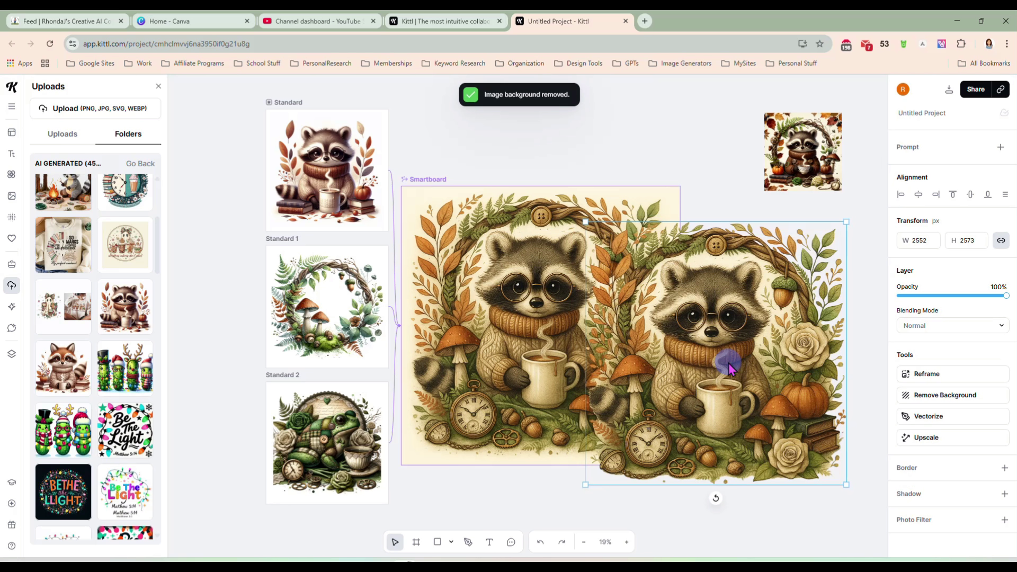
{"action": "mouse_move", "coordinate": [749, 352]}
{"action": "left_mouse_down"}
{"action": "mouse_move", "coordinate": [795, 320]}
{"action": "mouse_move", "coordinate": [757, 305]}
{"action": "mouse_move", "coordinate": [738, 335]}
{"action": "mouse_move", "coordinate": [753, 341]}
{"action": "left_mouse_up"}
Delete the Smartboard and place the background-free raccoon image beside the three source artboards
{"action": "left_click_drag", "start_coordinate": [562, 289], "coordinate": [557, 285]}
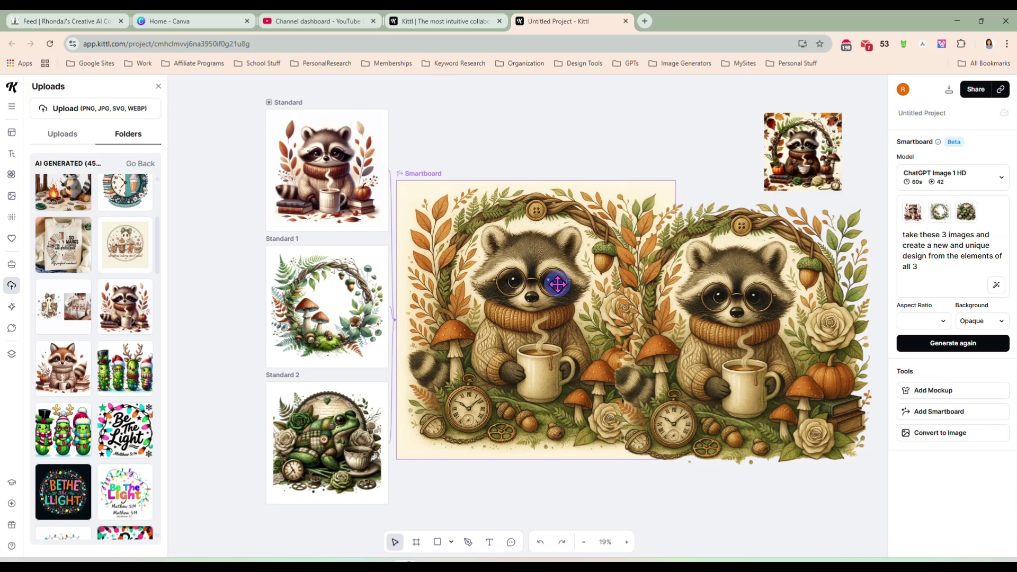
{"action": "key", "text": "Delete"}
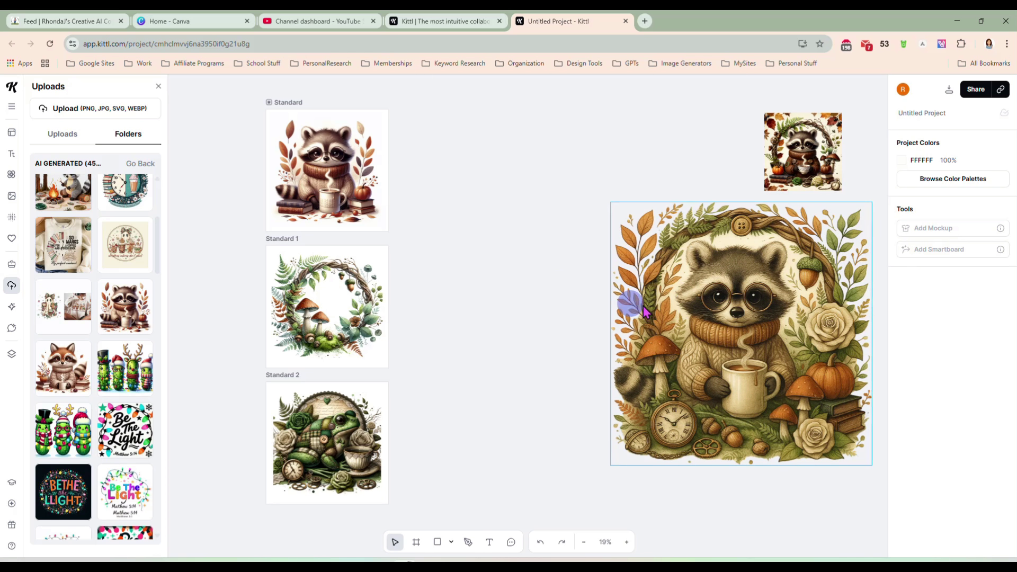
{"action": "left_click_drag", "start_coordinate": [728, 314], "coordinate": [583, 288]}
{"action": "left_click_drag", "start_coordinate": [638, 361], "coordinate": [625, 365]}
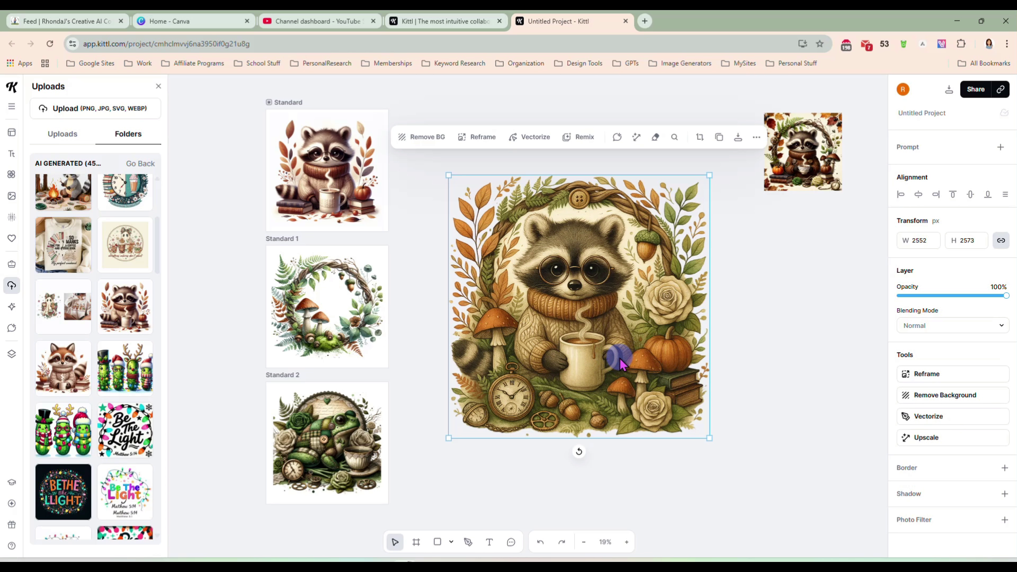
Delete the spare raccoon image and the source artworks and artboards, keeping the background-free raccoon design and one blank artboard
{"action": "left_click", "coordinate": [802, 169]}
{"action": "left_click_drag", "start_coordinate": [804, 166], "coordinate": [316, 165]}
{"action": "left_click", "coordinate": [237, 142]}
{"action": "left_click_drag", "start_coordinate": [240, 84], "coordinate": [405, 515]}
{"action": "key", "text": "Delete"}
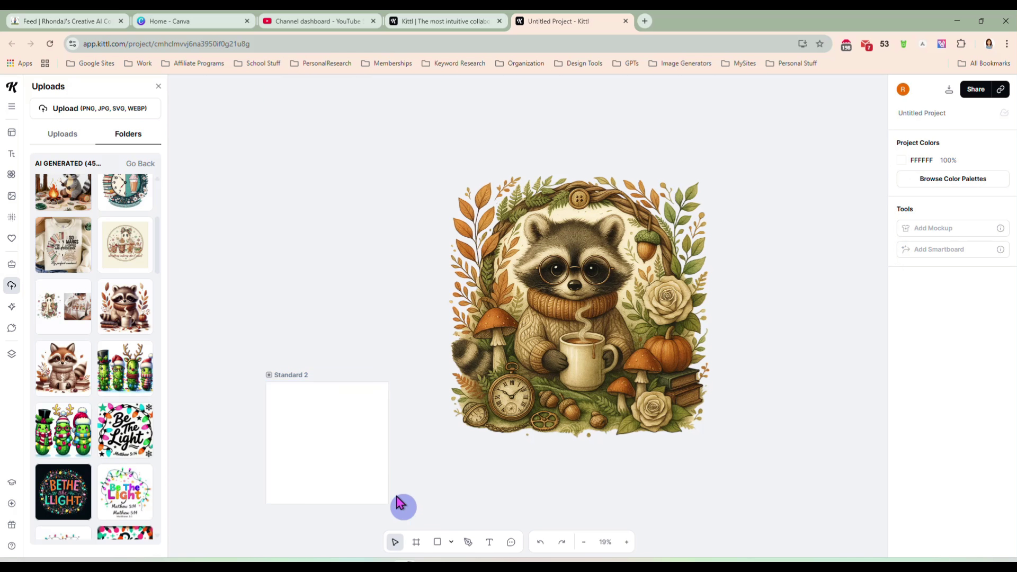
Place the blank artboard behind the raccoon design, enlarge it to frame the whole artwork, and attach a linked T-shirt mockup
{"action": "left_click_drag", "start_coordinate": [325, 404], "coordinate": [452, 190]}
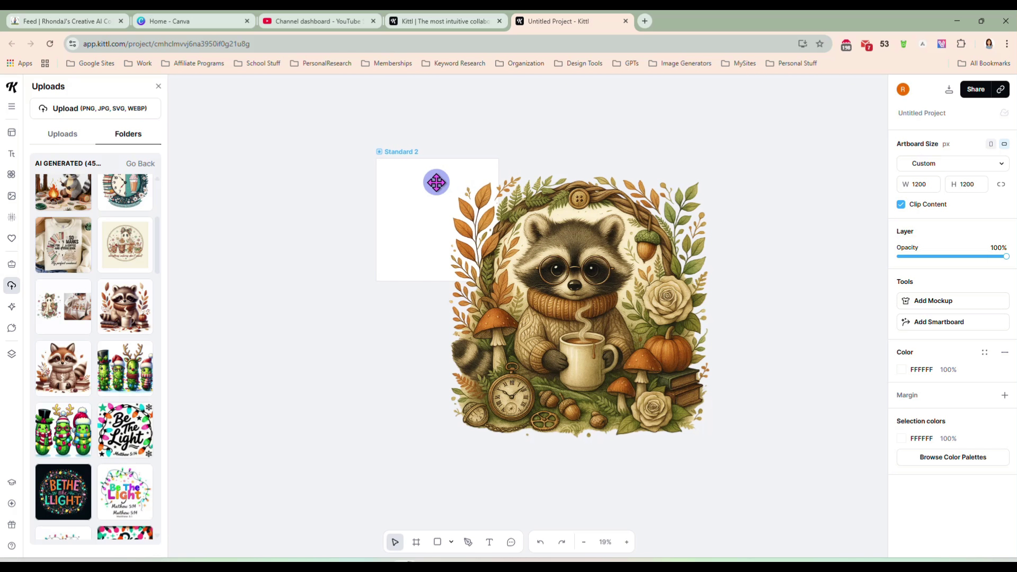
{"action": "left_click_drag", "start_coordinate": [498, 284], "coordinate": [781, 446]}
{"action": "left_click", "coordinate": [570, 334]}
{"action": "left_click_drag", "start_coordinate": [570, 334], "coordinate": [552, 324]}
{"action": "left_click_drag", "start_coordinate": [647, 437], "coordinate": [709, 497]}
{"action": "left_click_drag", "start_coordinate": [404, 152], "coordinate": [218, 93]}
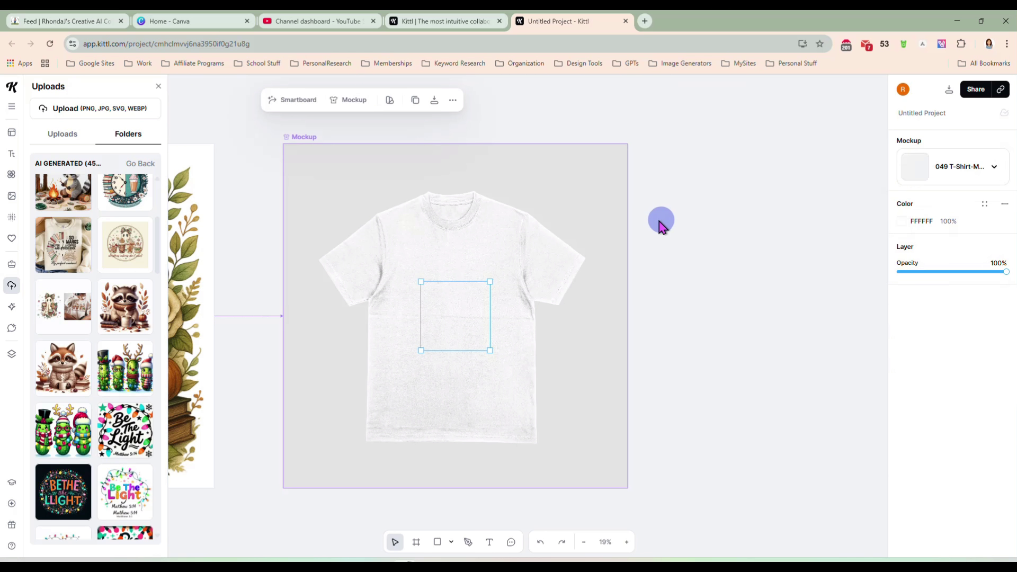
Move the raccoon design up the T-shirt mockup and enlarge it across the chest
{"action": "left_click_drag", "start_coordinate": [451, 314], "coordinate": [422, 271]}
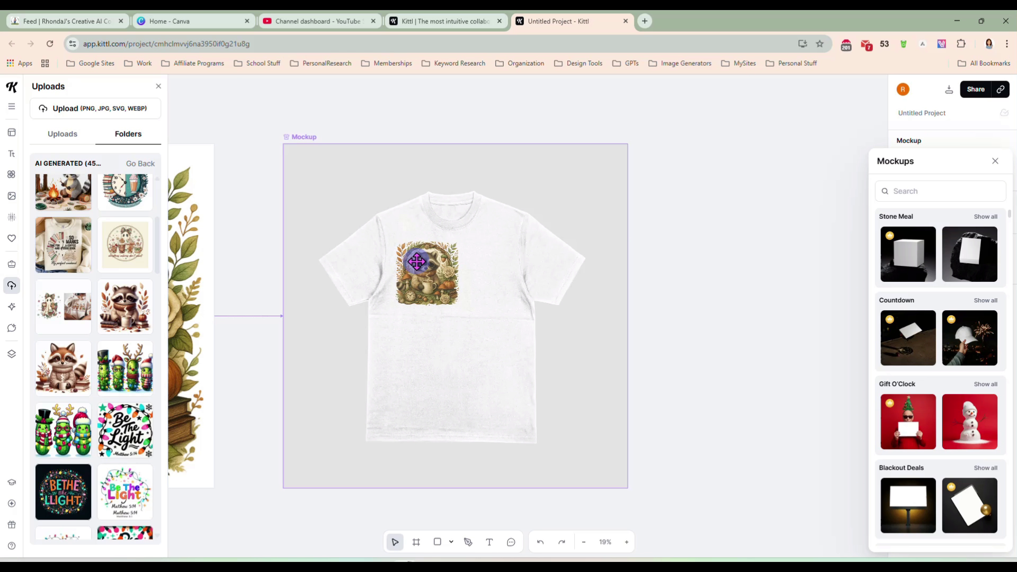
{"action": "left_click_drag", "start_coordinate": [459, 305], "coordinate": [521, 384]}
{"action": "left_click_drag", "start_coordinate": [460, 344], "coordinate": [457, 341]}
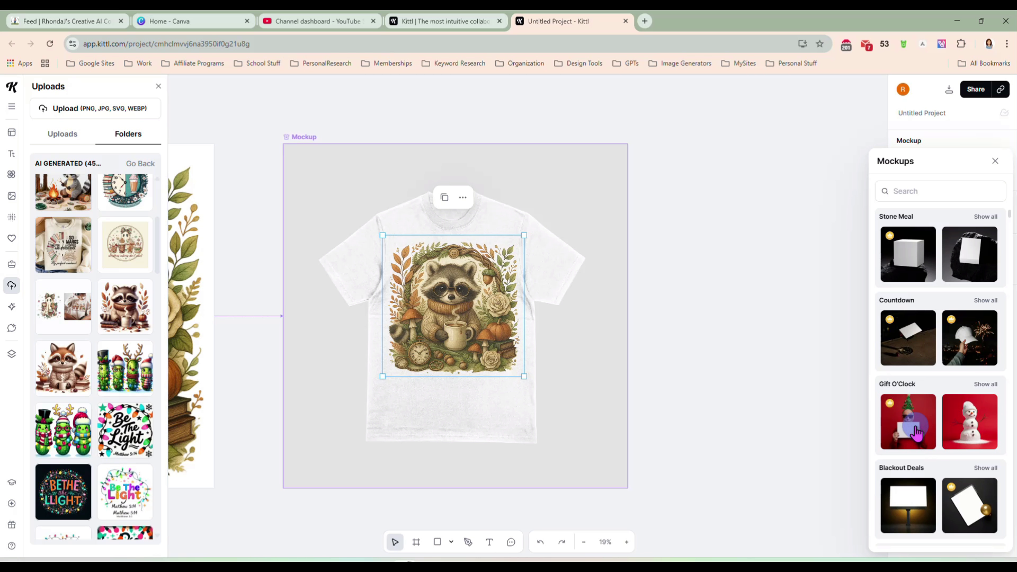
Change the mockup to the Countdown cap held against fireworks, and fit a small raccoon design on the cap's front
{"action": "left_click", "coordinate": [968, 342]}
{"action": "left_click_drag", "start_coordinate": [478, 327], "coordinate": [451, 289]}
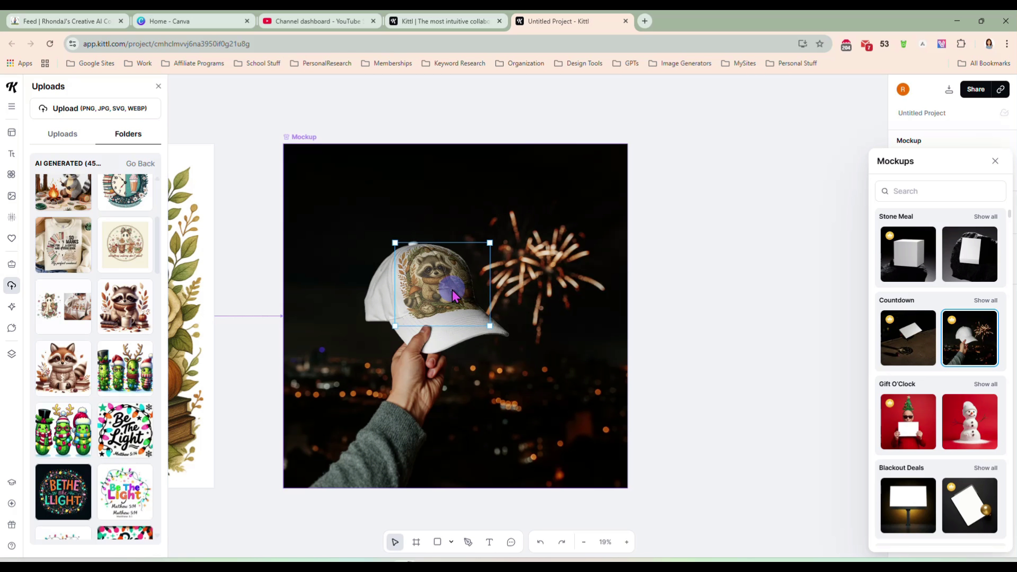
{"action": "left_click_drag", "start_coordinate": [396, 327], "coordinate": [450, 291]}
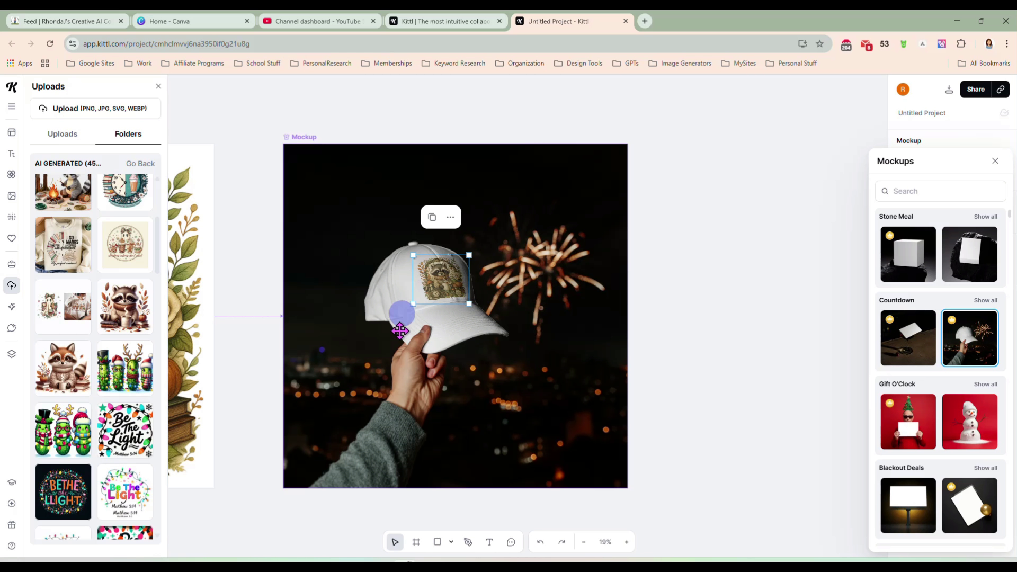
{"action": "left_click", "coordinate": [518, 360]}
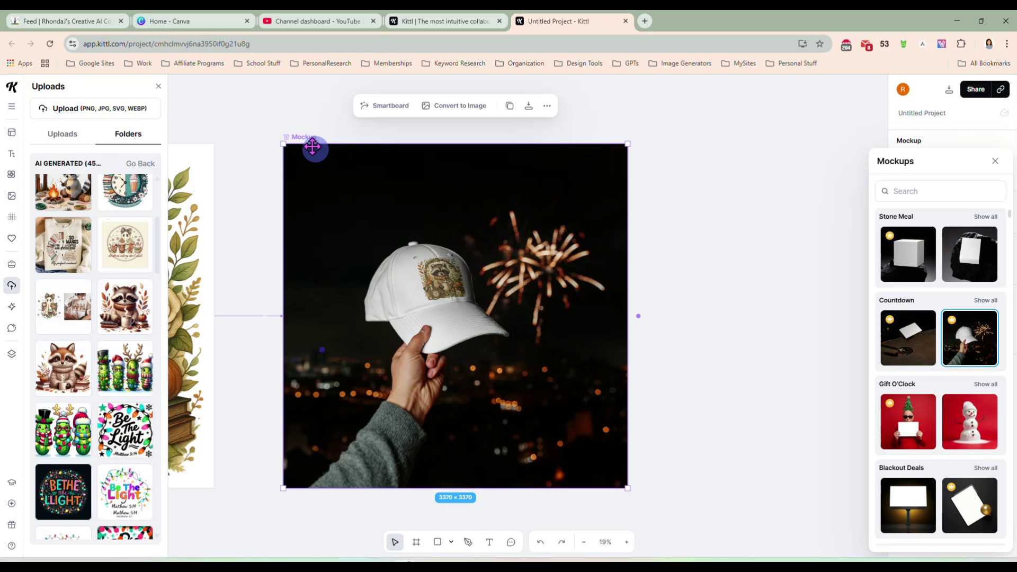
Add a second mockup linked to the raccoon artboard, placed below the cap mockup
{"action": "scroll", "coordinate": [260, 283], "scroll_direction": "down", "scroll_amount": 5}
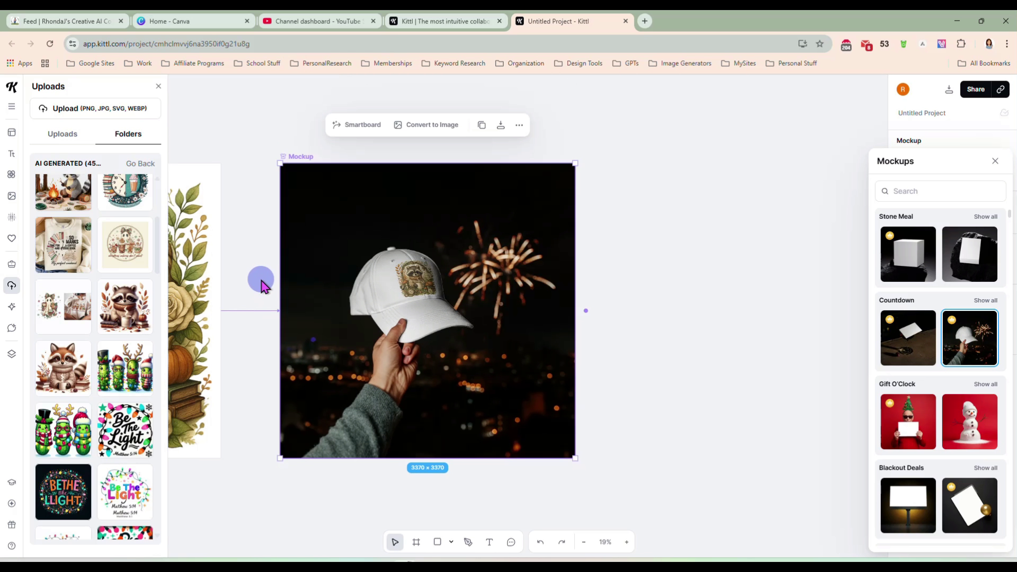
{"action": "scroll", "coordinate": [295, 457], "scroll_direction": "left", "scroll_amount": 1}
{"action": "scroll", "coordinate": [295, 457], "scroll_direction": "left", "scroll_amount": 2}
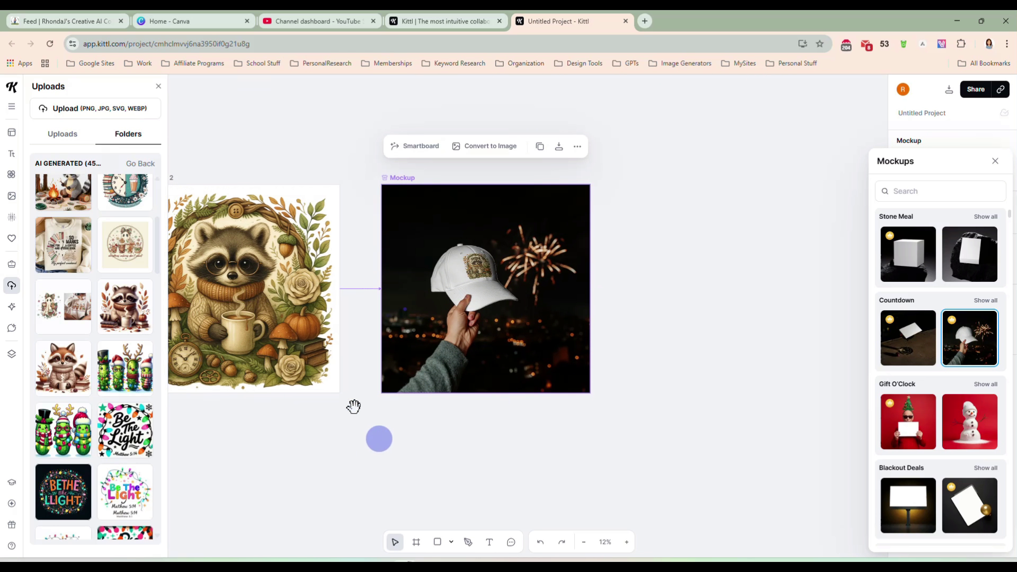
{"action": "left_click", "coordinate": [259, 192]}
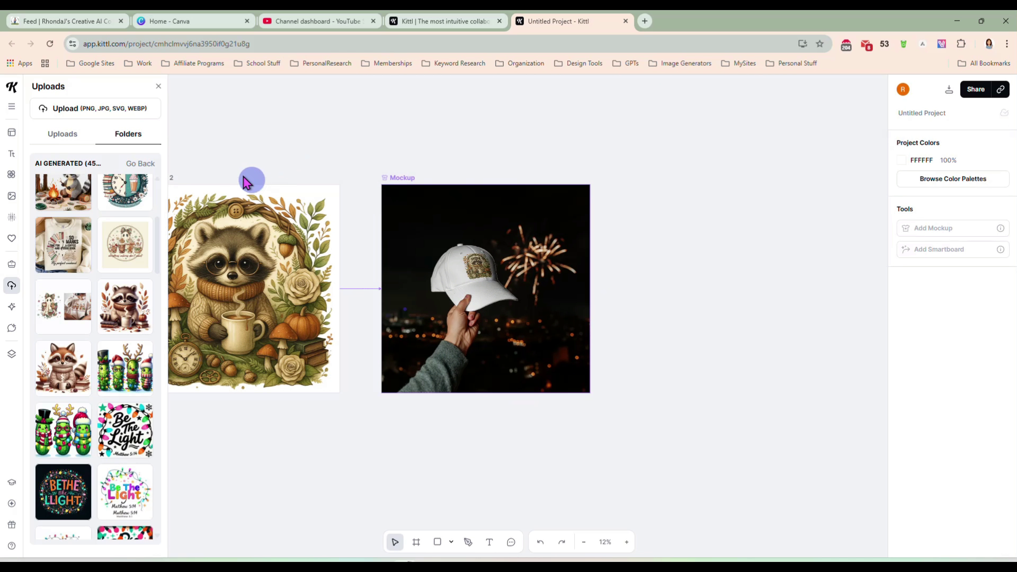
{"action": "left_click", "coordinate": [177, 175]}
{"action": "left_click", "coordinate": [271, 150]}
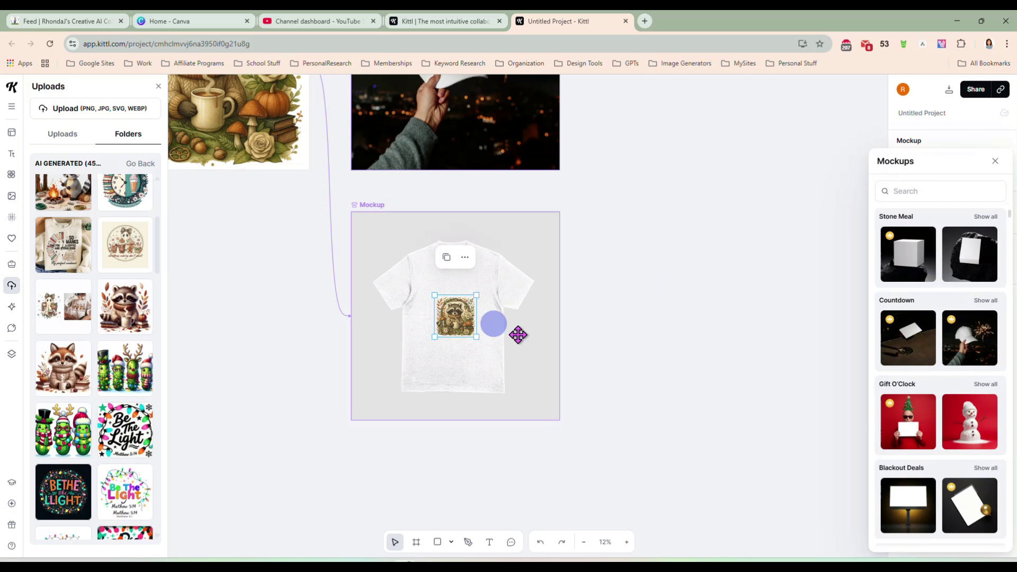
Search the mockups for "bag" and apply the tote bag hanging on a wooden chair to the second mockup
{"action": "left_click", "coordinate": [928, 190]}
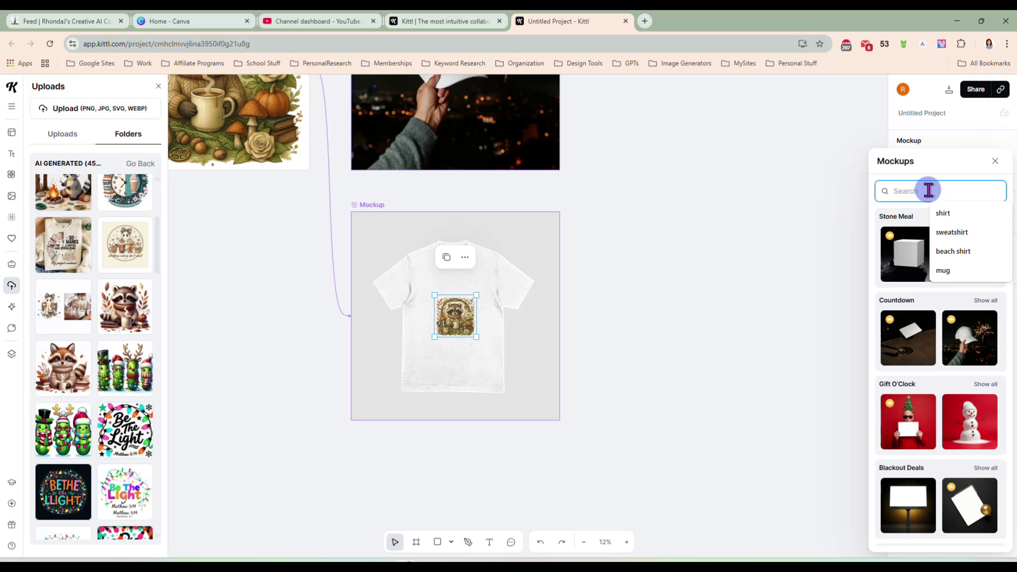
{"action": "type", "text": "bag"}
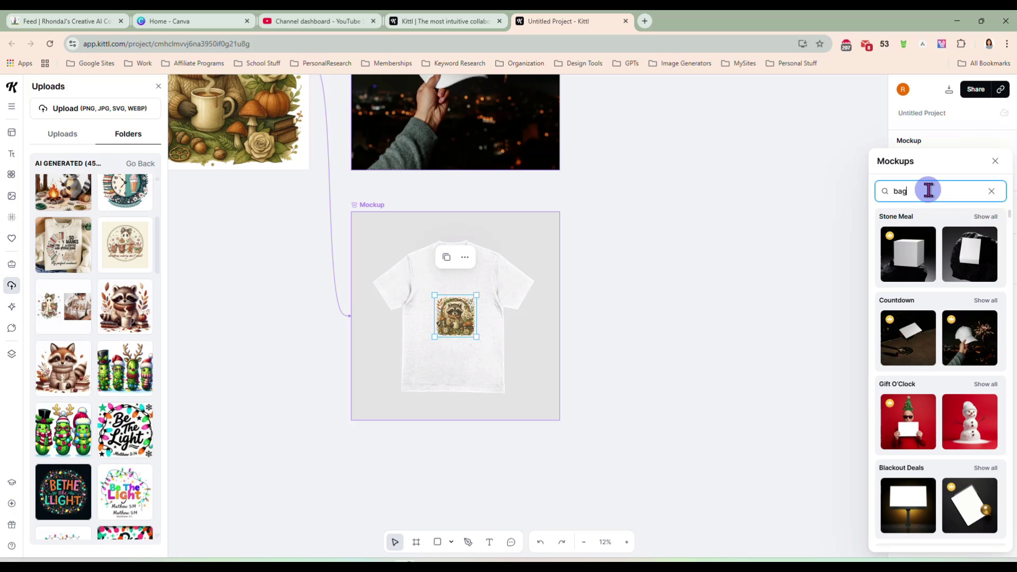
{"action": "key", "text": "Return"}
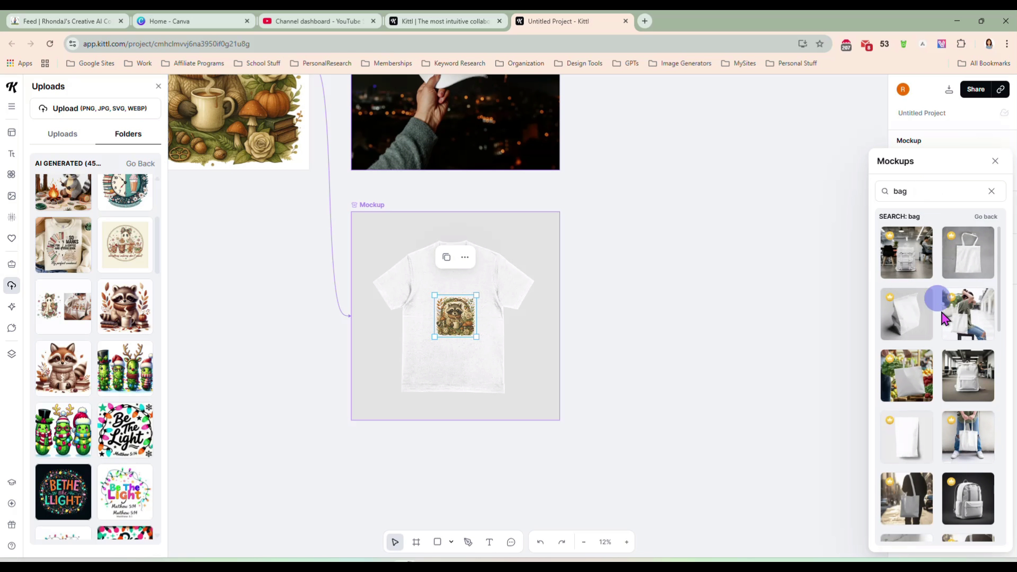
{"action": "scroll", "coordinate": [962, 365], "scroll_direction": "down", "scroll_amount": 4}
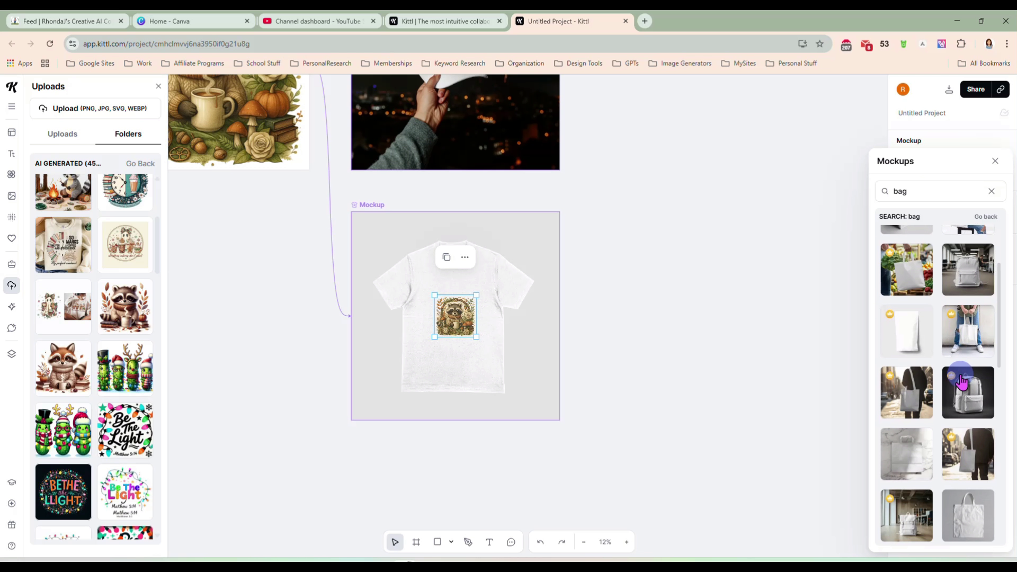
{"action": "scroll", "coordinate": [962, 378], "scroll_direction": "down", "scroll_amount": 4}
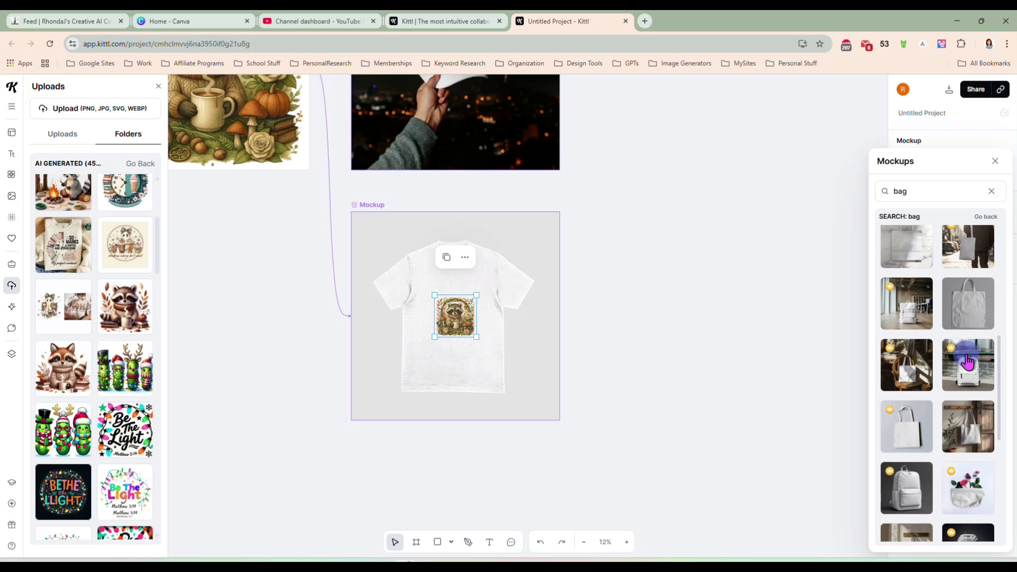
{"action": "left_click", "coordinate": [910, 324]}
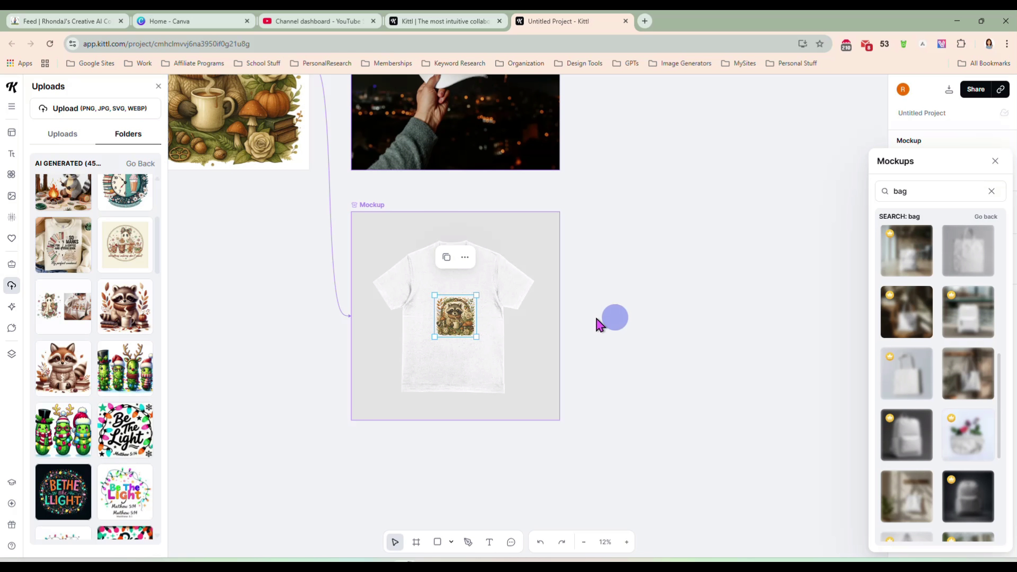
Fit the raccoon design on the front of the tote bag, and inspect the mockup up close and beside the cap
{"action": "left_click_drag", "start_coordinate": [461, 331], "coordinate": [488, 381]}
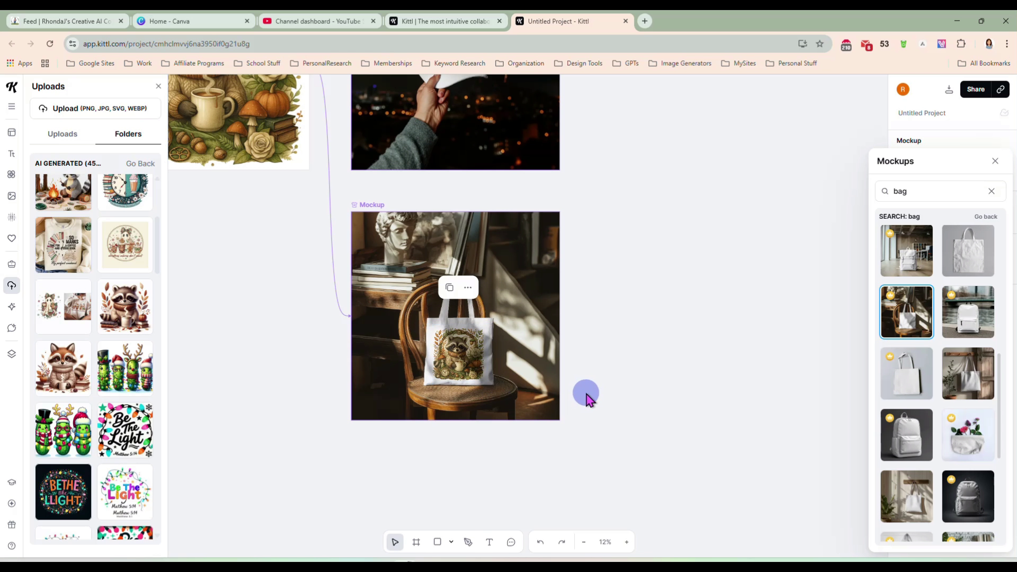
{"action": "left_click", "coordinate": [587, 397]}
{"action": "scroll", "coordinate": [587, 395], "scroll_direction": "up", "scroll_amount": 5}
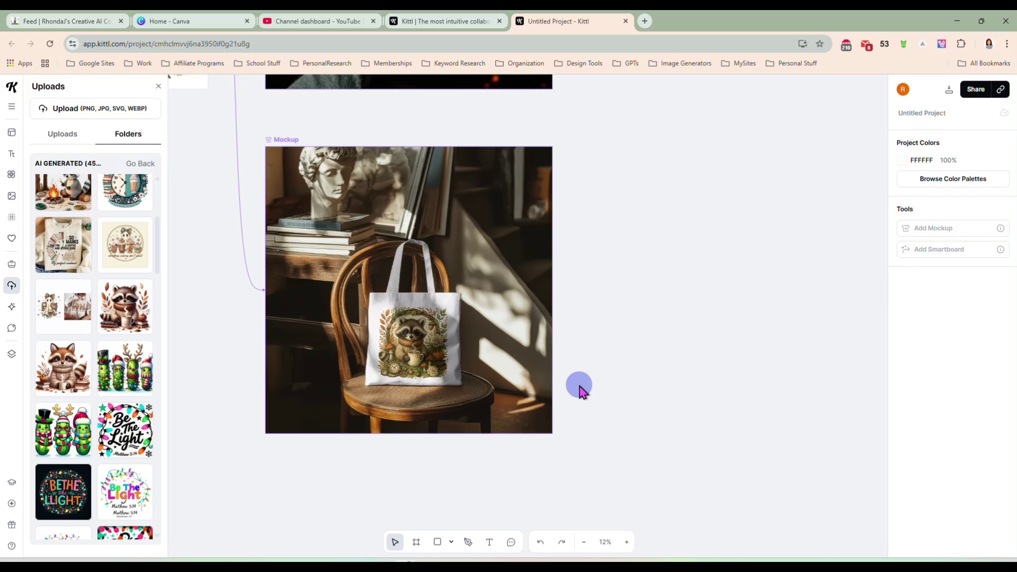
{"action": "left_click_drag", "start_coordinate": [578, 357], "coordinate": [778, 424]}
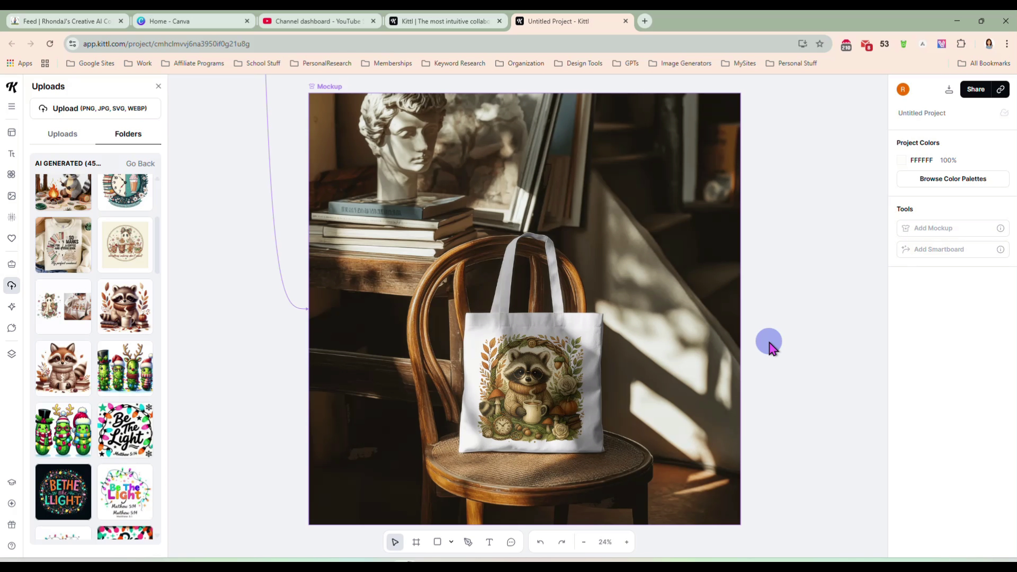
{"action": "scroll", "coordinate": [768, 344], "scroll_direction": "down", "scroll_amount": 5}
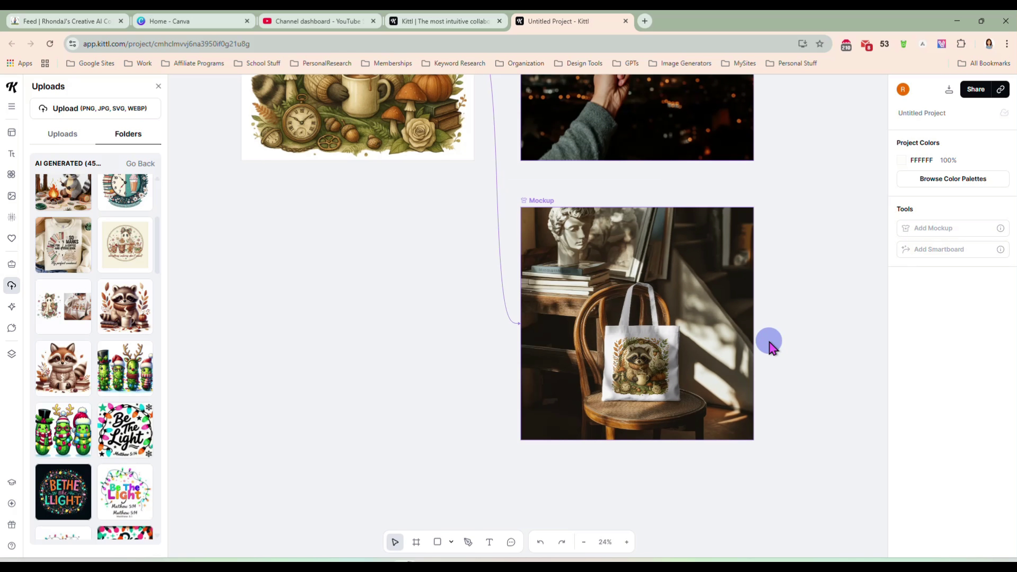
{"action": "left_click_drag", "start_coordinate": [805, 259], "coordinate": [618, 316]}
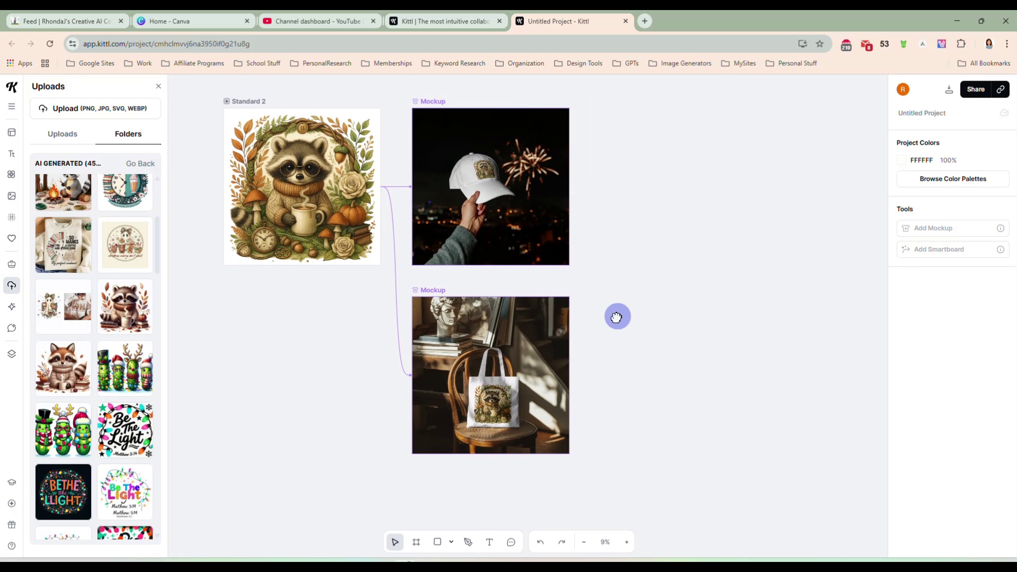
Convert the cap and tote bag mockups to standalone images and line the images up beside their linked originals
{"action": "left_click", "coordinate": [453, 115]}
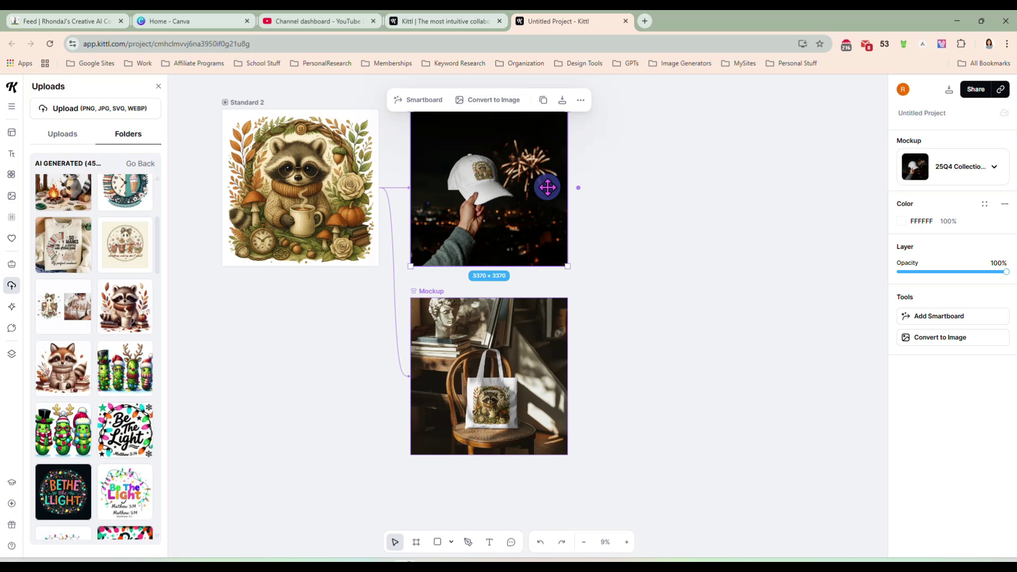
{"action": "left_click", "coordinate": [531, 363]}
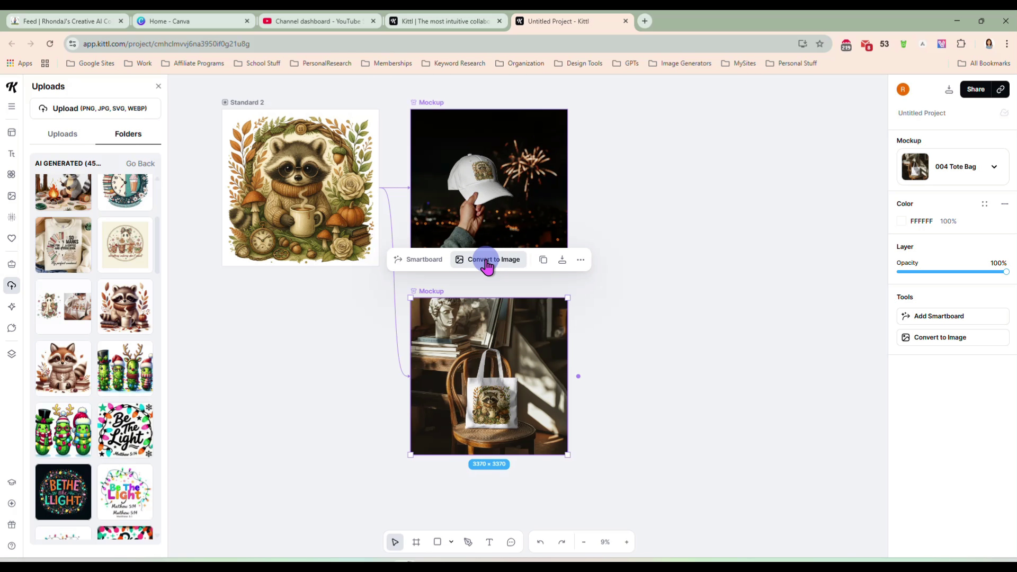
{"action": "left_click_drag", "start_coordinate": [503, 345], "coordinate": [555, 343]}
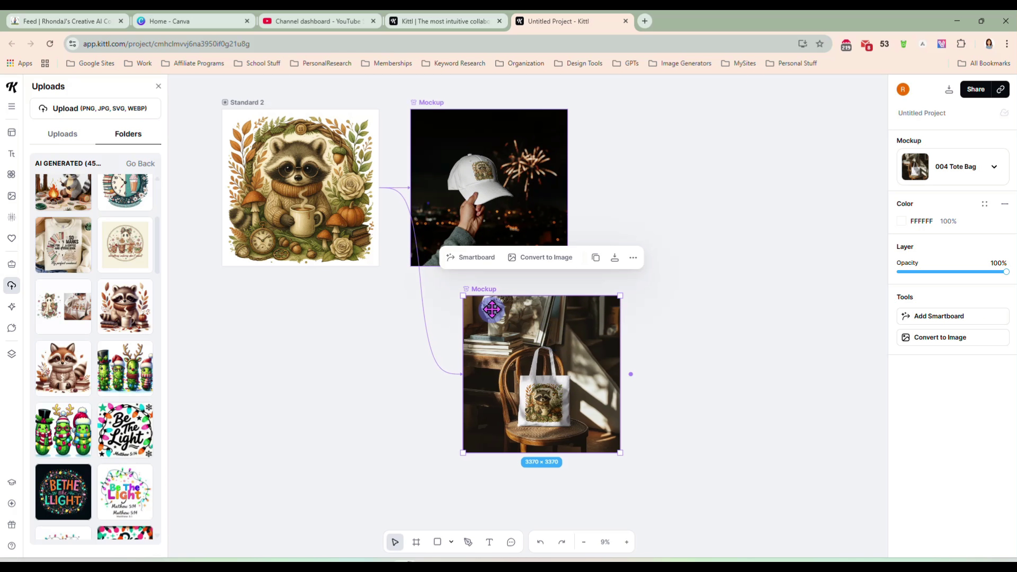
{"action": "left_click", "coordinate": [474, 258]}
{"action": "left_click_drag", "start_coordinate": [654, 213], "coordinate": [714, 218]}
{"action": "left_click_drag", "start_coordinate": [484, 293], "coordinate": [431, 286]}
{"action": "left_click", "coordinate": [419, 250]}
{"action": "mouse_move", "coordinate": [699, 365]}
{"action": "left_mouse_down"}
{"action": "mouse_move", "coordinate": [698, 346]}
{"action": "mouse_move", "coordinate": [697, 358]}
{"action": "left_mouse_up"}
Delete the linked cap and tote bag mockups, keeping their converted images
{"action": "left_click", "coordinate": [502, 217]}
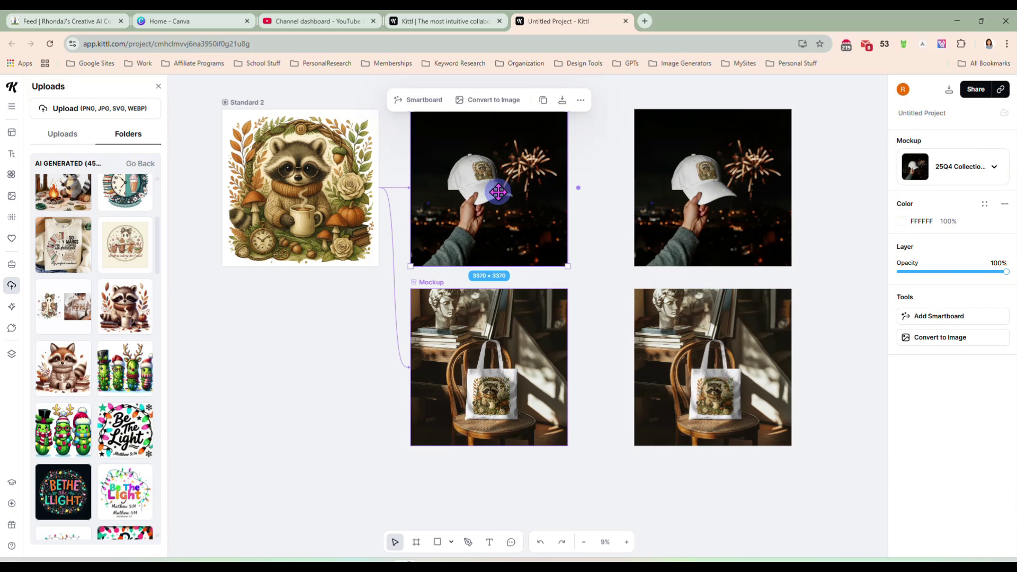
{"action": "key", "text": "Delete"}
{"action": "left_click", "coordinate": [466, 431]}
{"action": "key", "text": "Delete"}
Arrange the cap and tote bag images side by side next to the raccoon artboard, with their edges level
{"action": "left_click_drag", "start_coordinate": [690, 211], "coordinate": [492, 214]}
{"action": "left_click_drag", "start_coordinate": [545, 232], "coordinate": [533, 239]}
{"action": "left_click_drag", "start_coordinate": [686, 359], "coordinate": [656, 189]}
{"action": "left_click_drag", "start_coordinate": [759, 274], "coordinate": [826, 407]}
{"action": "left_click_drag", "start_coordinate": [740, 312], "coordinate": [736, 310]}
{"action": "left_click_drag", "start_coordinate": [854, 374], "coordinate": [749, 274]}
{"action": "left_click", "coordinate": [760, 266]}
{"action": "left_click", "coordinate": [744, 273]}
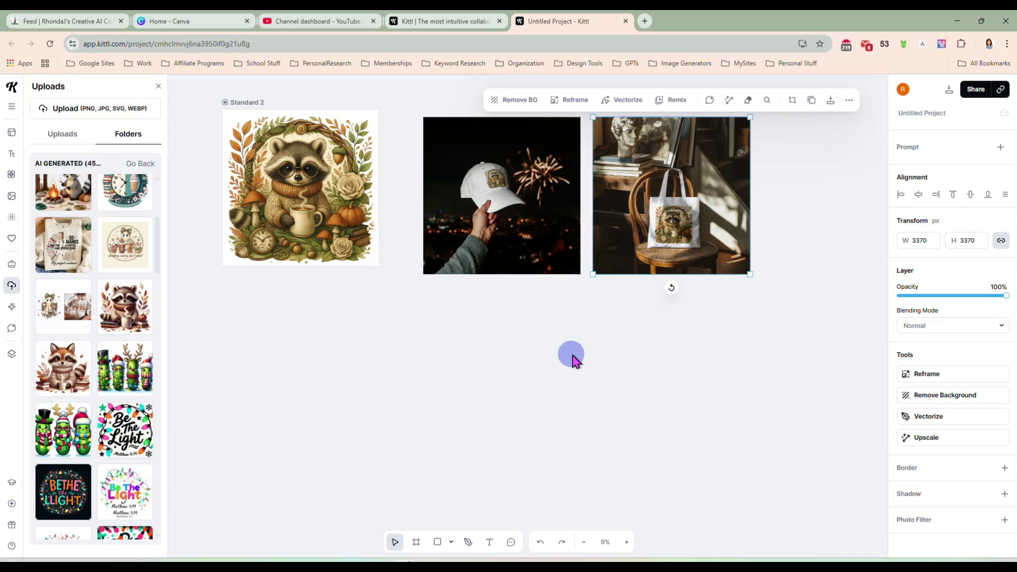
{"action": "left_click", "coordinate": [595, 364]}
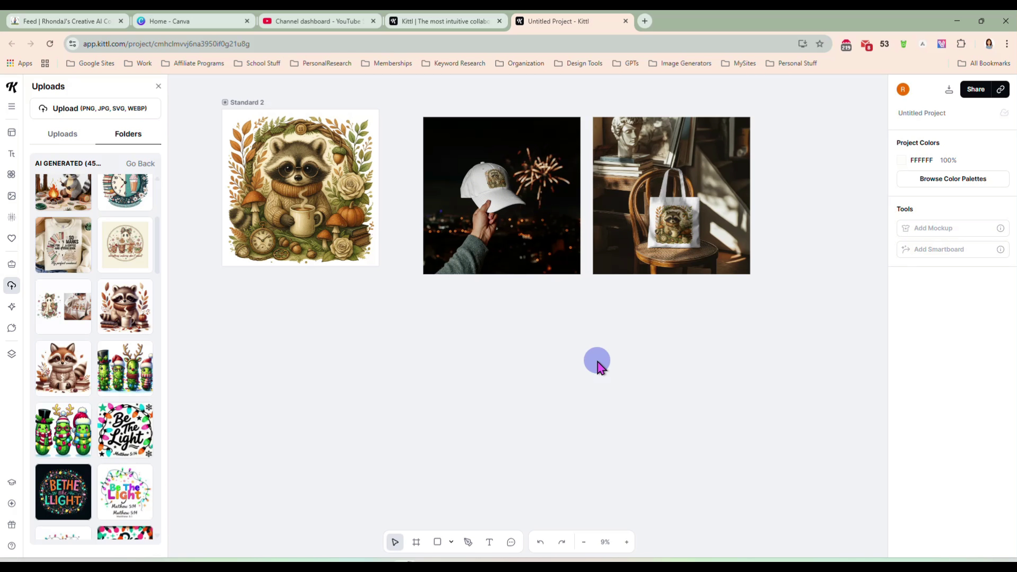
Open the Kittl AI image generator and review its available models with their generation times and credit costs
{"action": "left_click", "coordinate": [12, 306]}
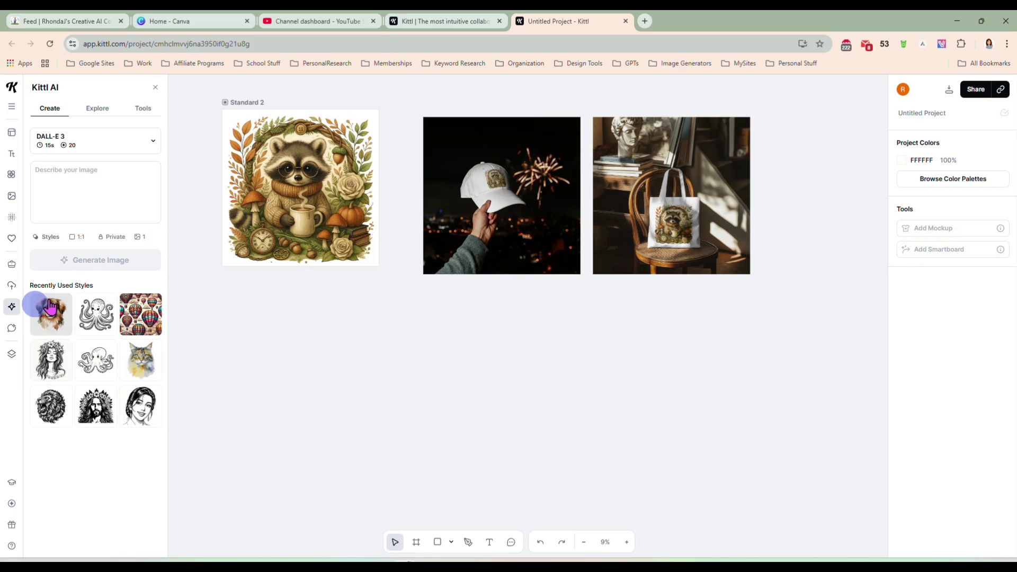
{"action": "left_click", "coordinate": [145, 147]}
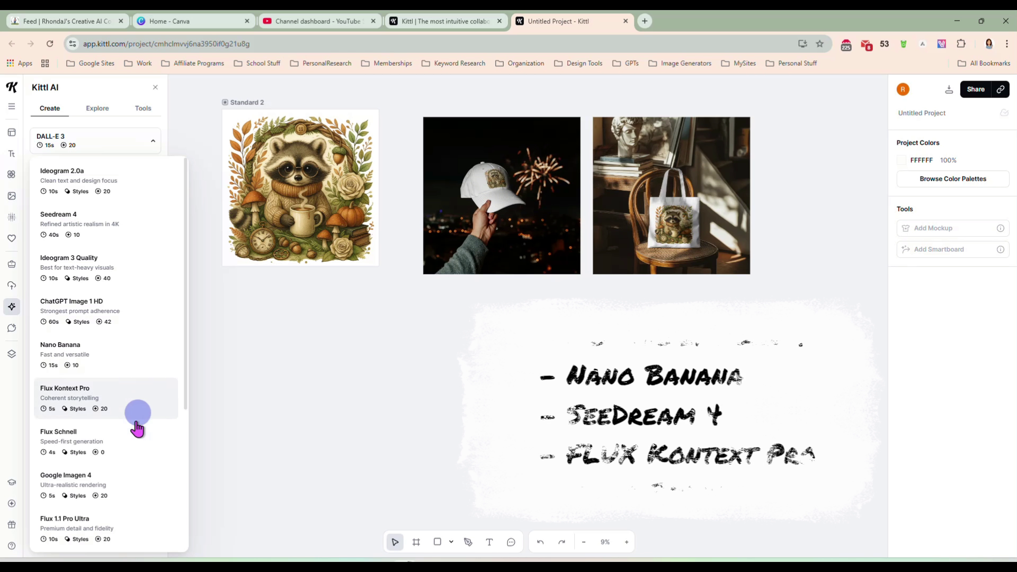
{"action": "scroll", "coordinate": [139, 437], "scroll_direction": "down", "scroll_amount": 1}
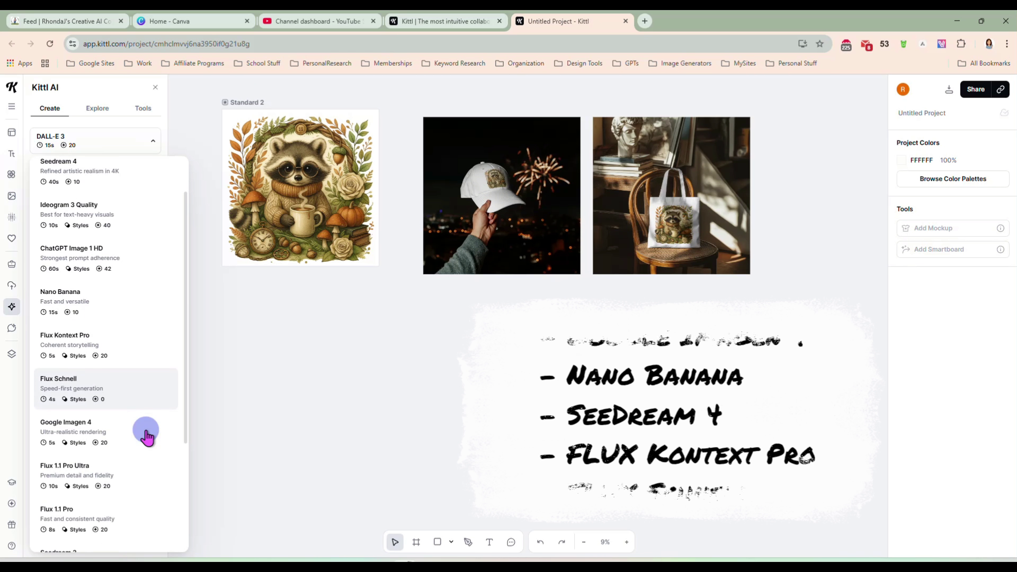